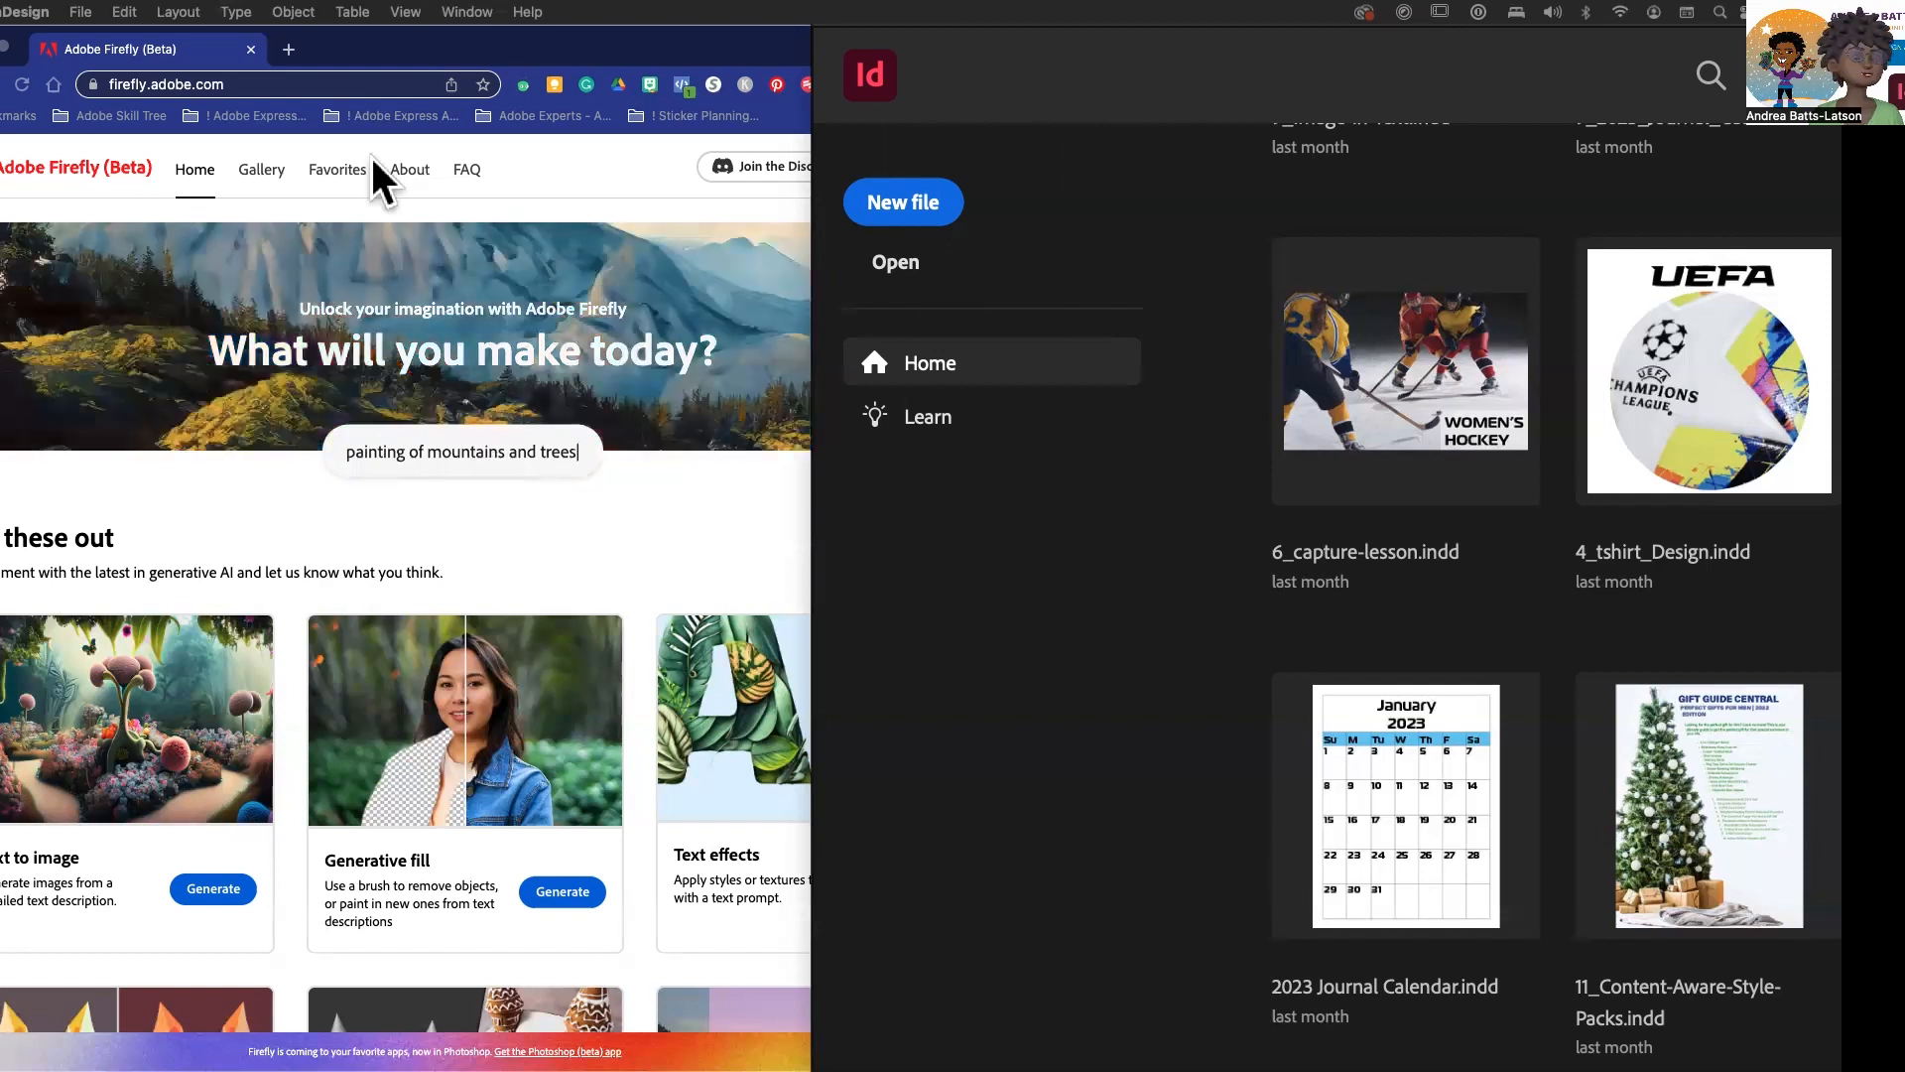
- Switch to Adobe Firefly in the browser and open the Text effects generator
left_click(499, 67)
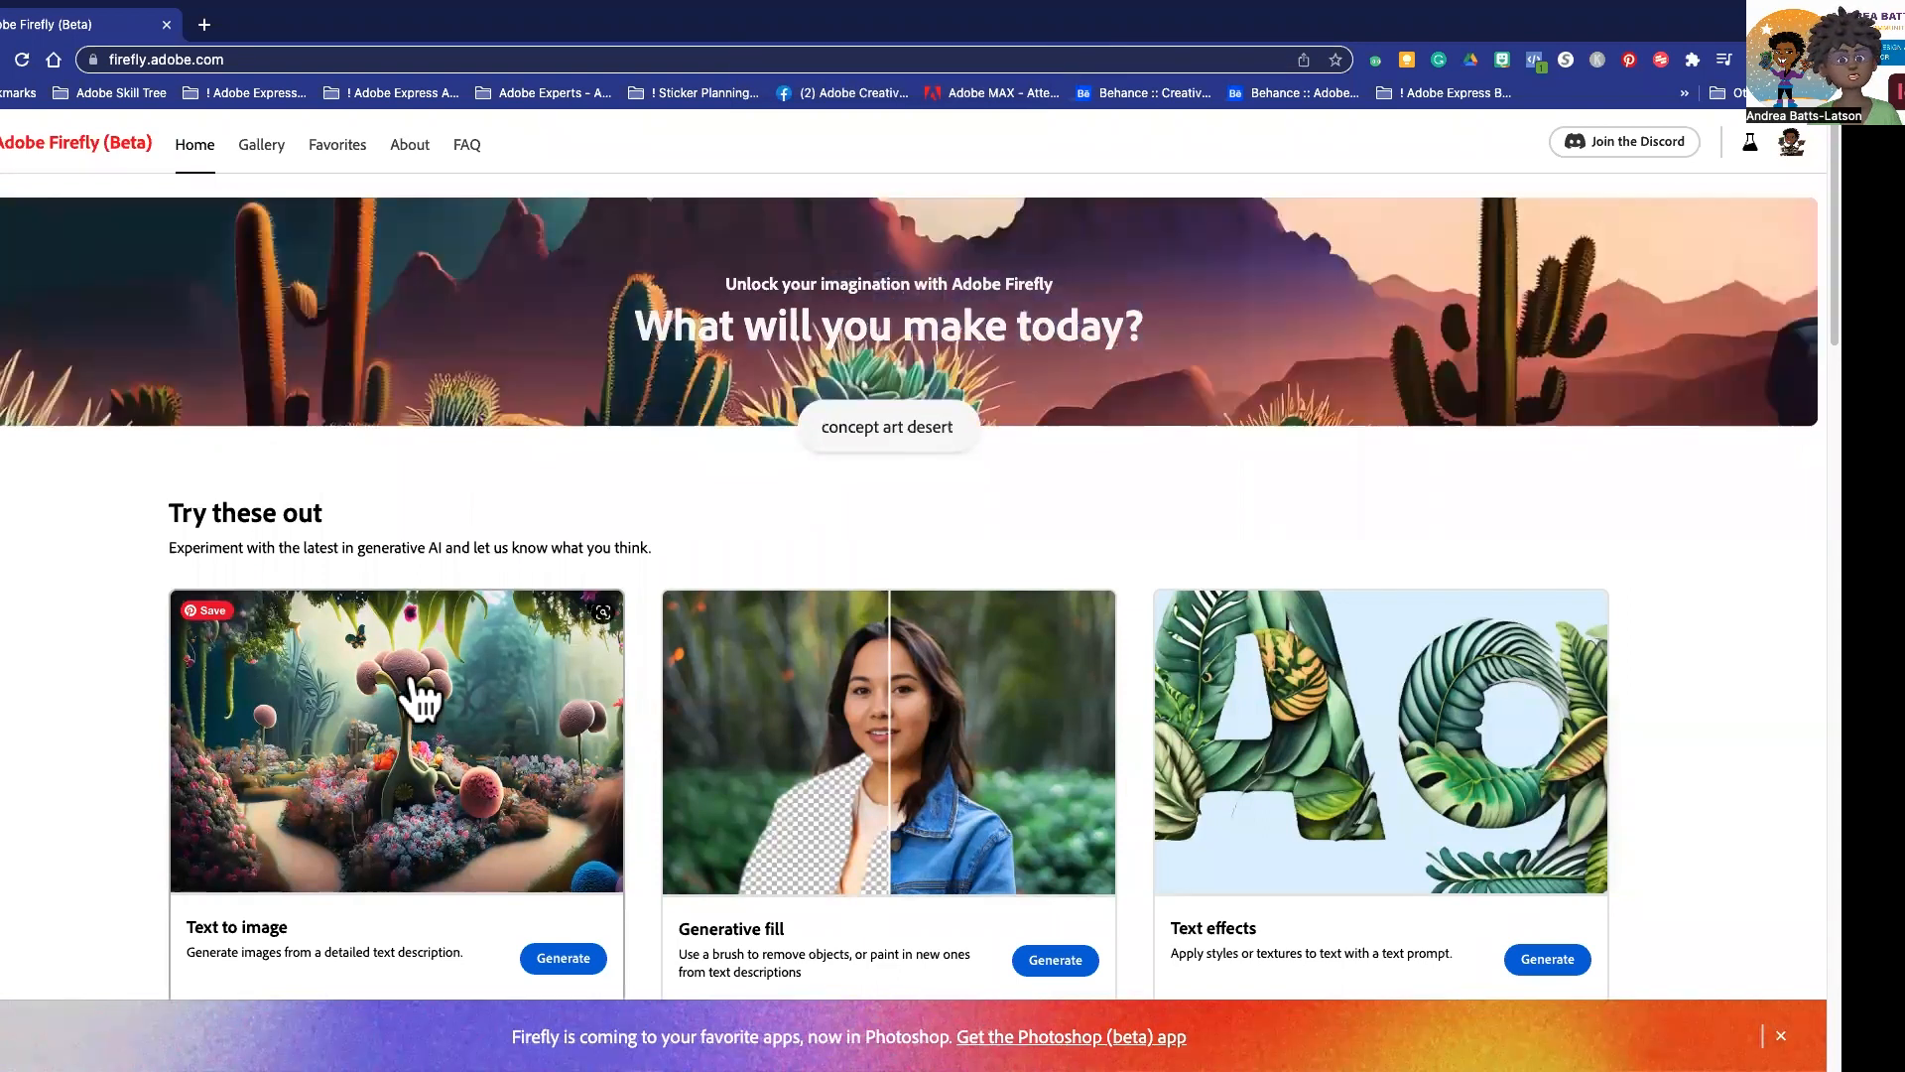
scroll(416, 595, "down", 5)
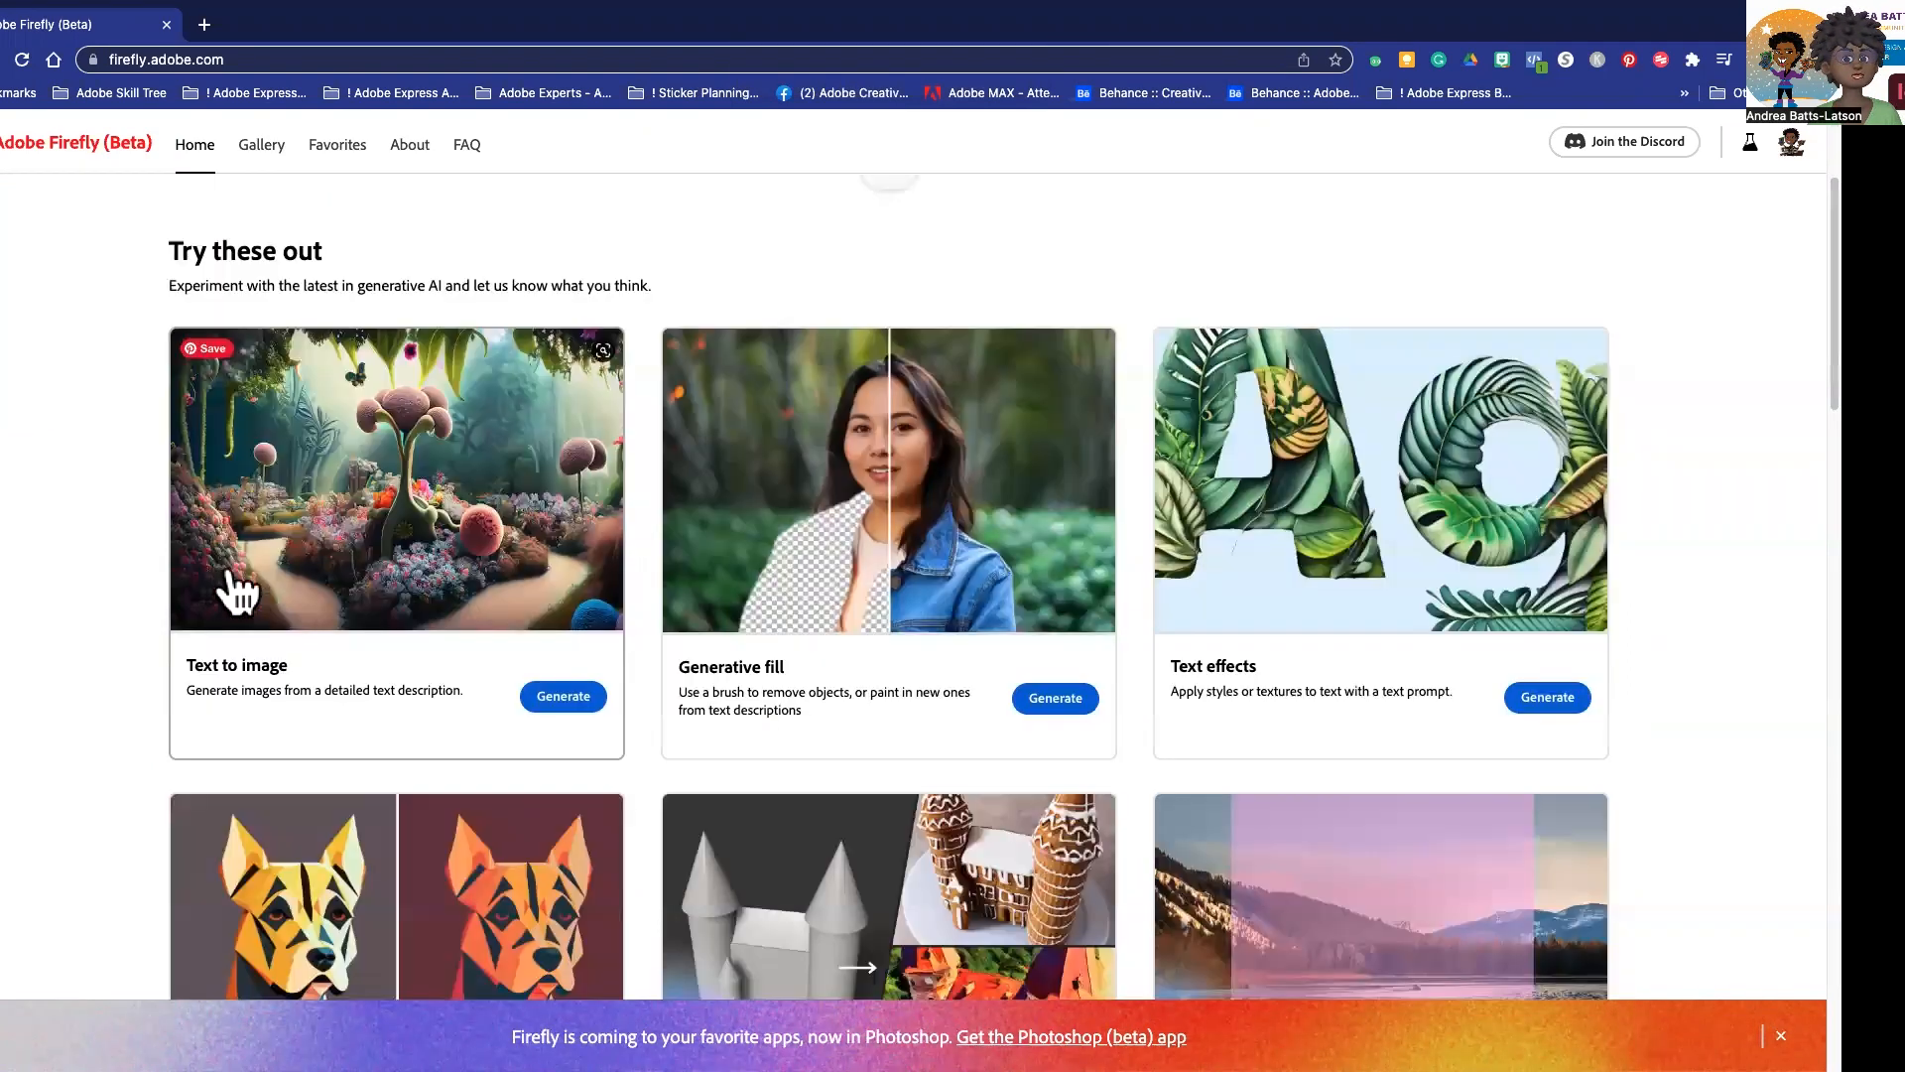
scroll(442, 583, "down", 1)
scroll(437, 579, "up", 2)
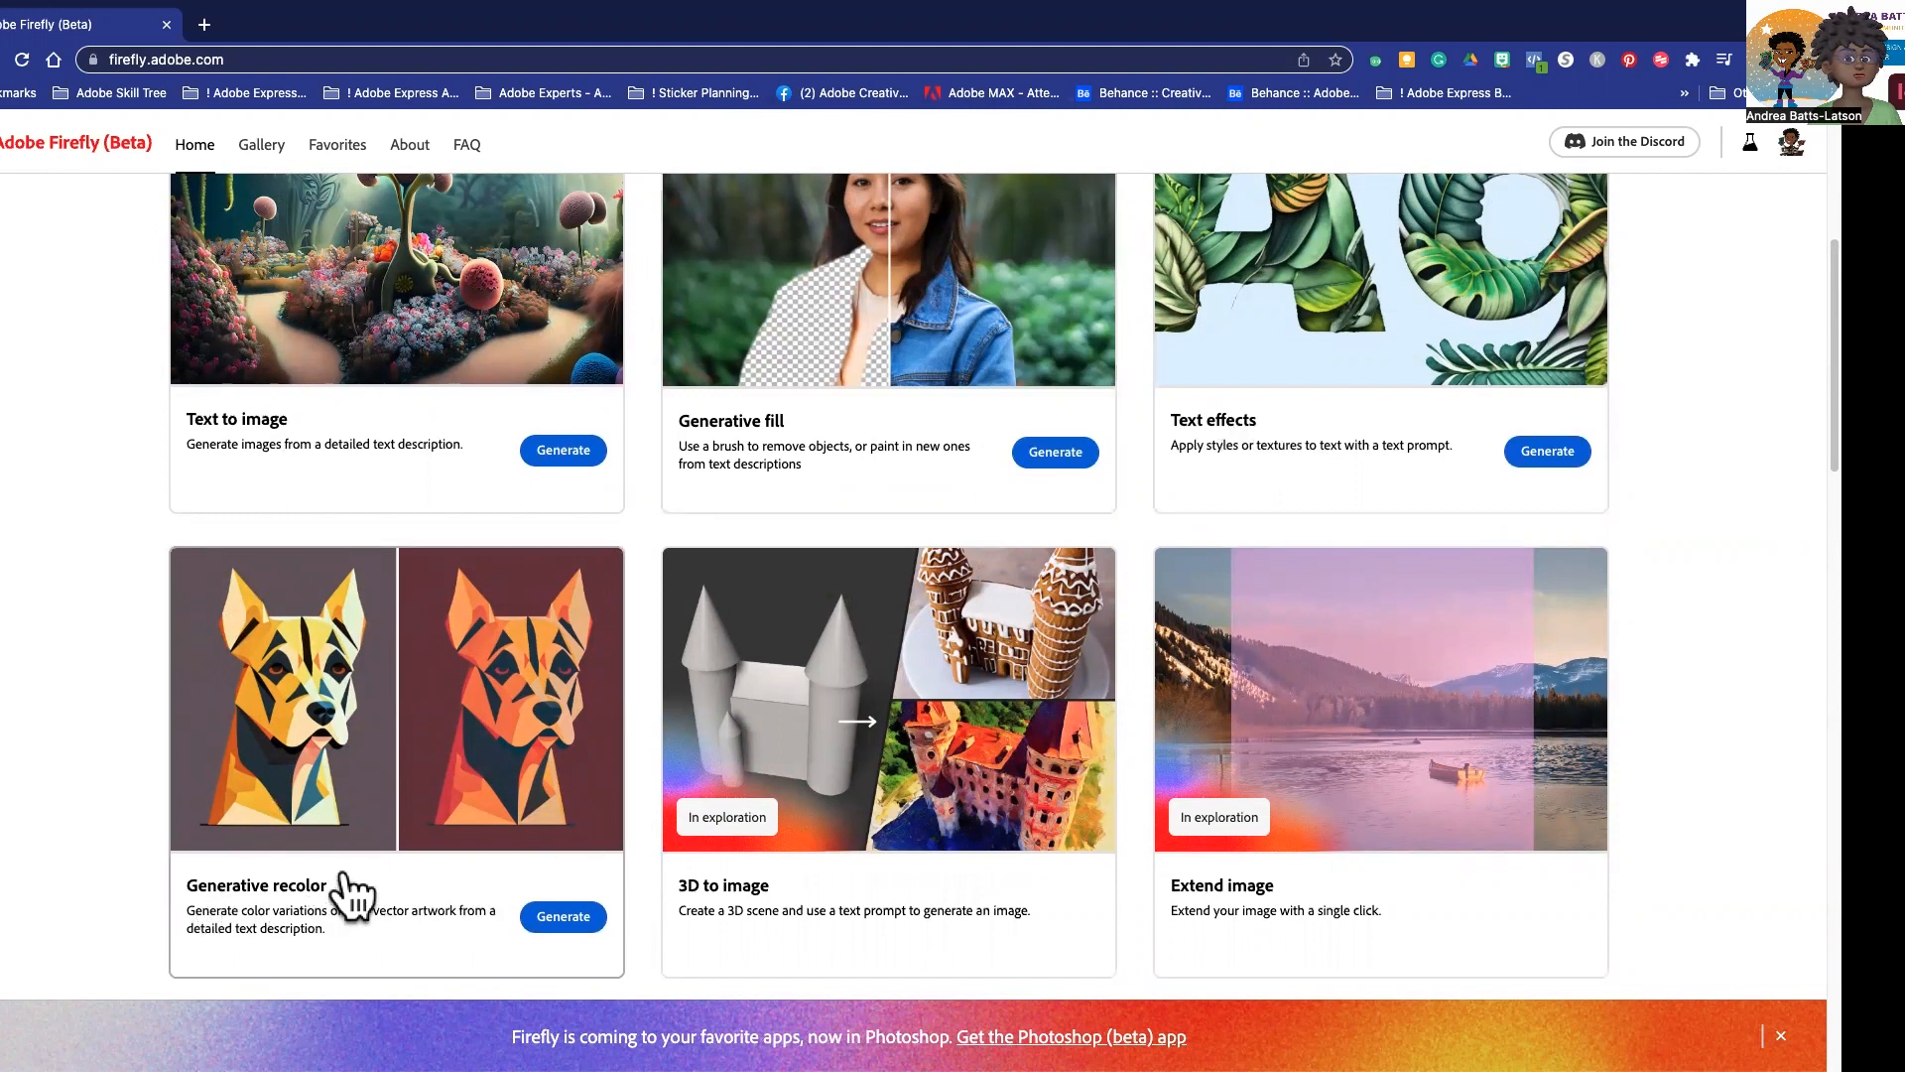
scroll(586, 739, "up", 4)
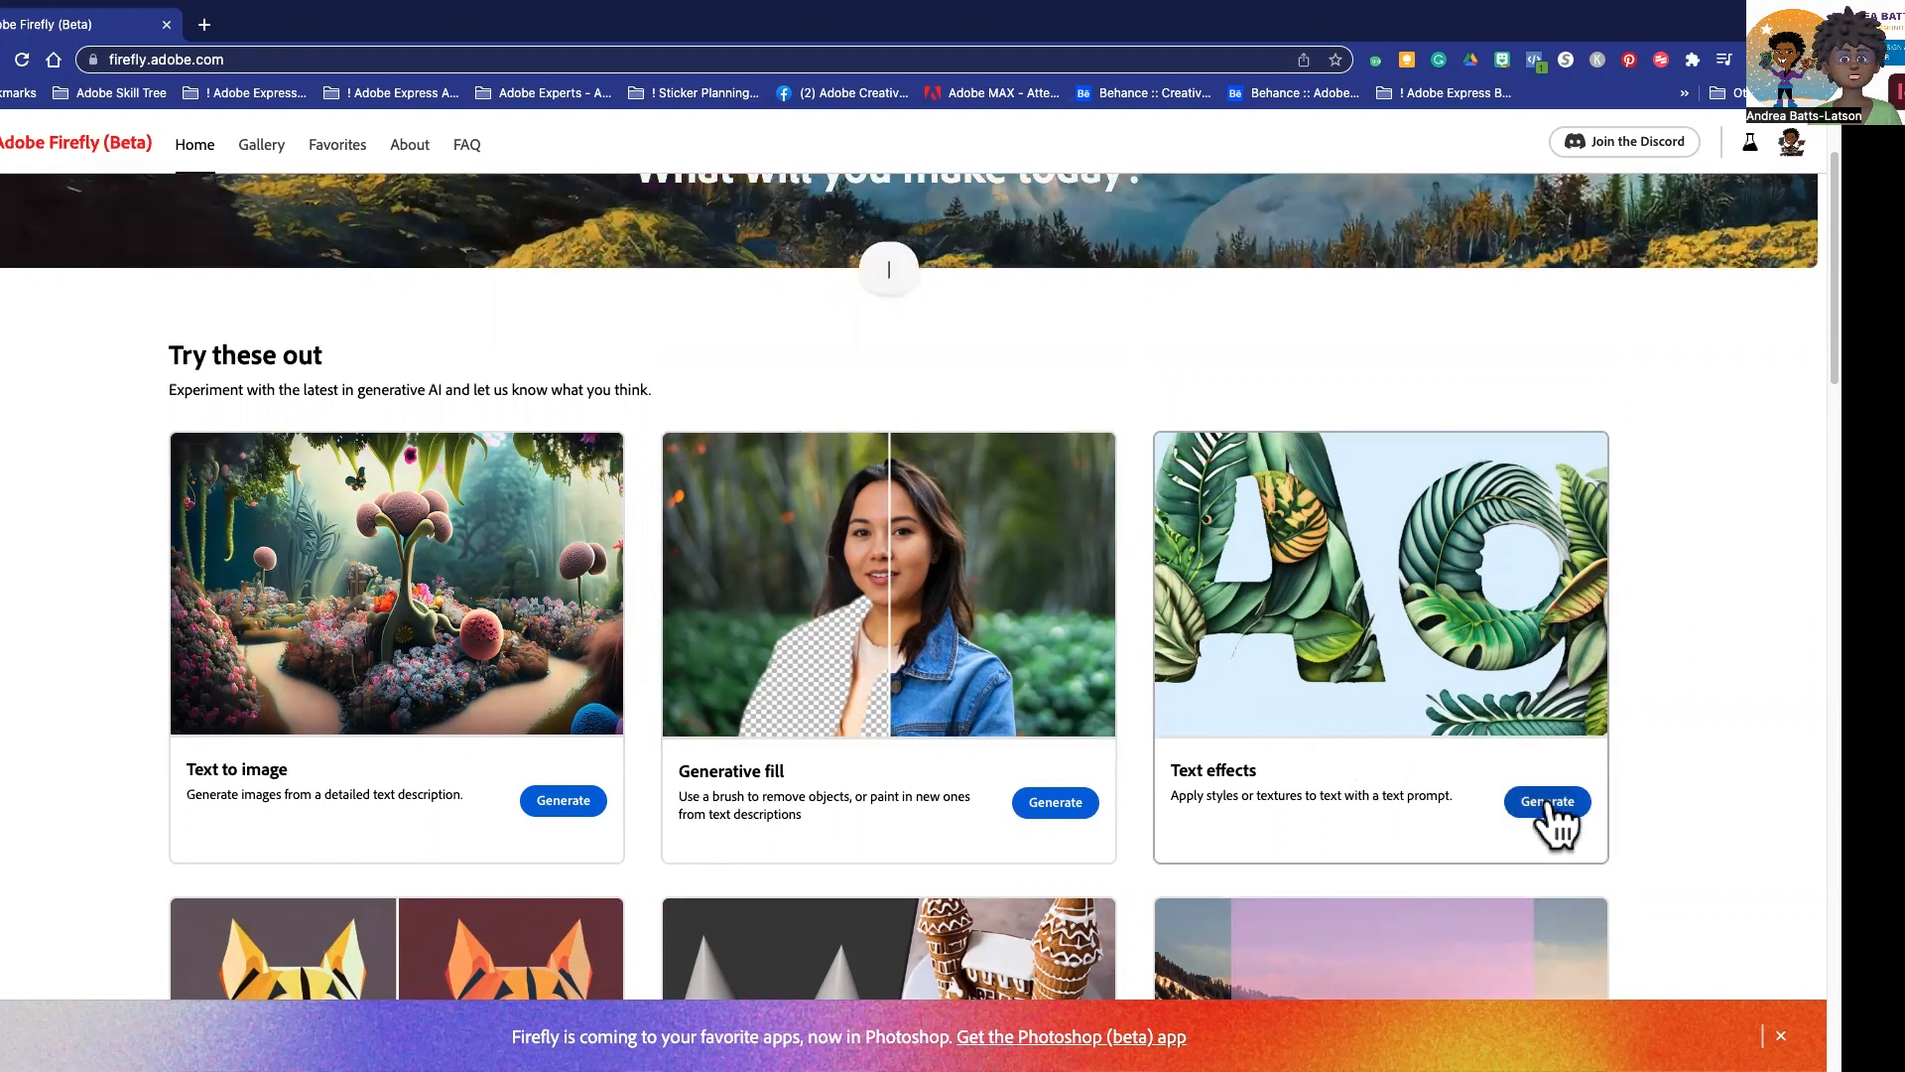
left_click(1498, 803)
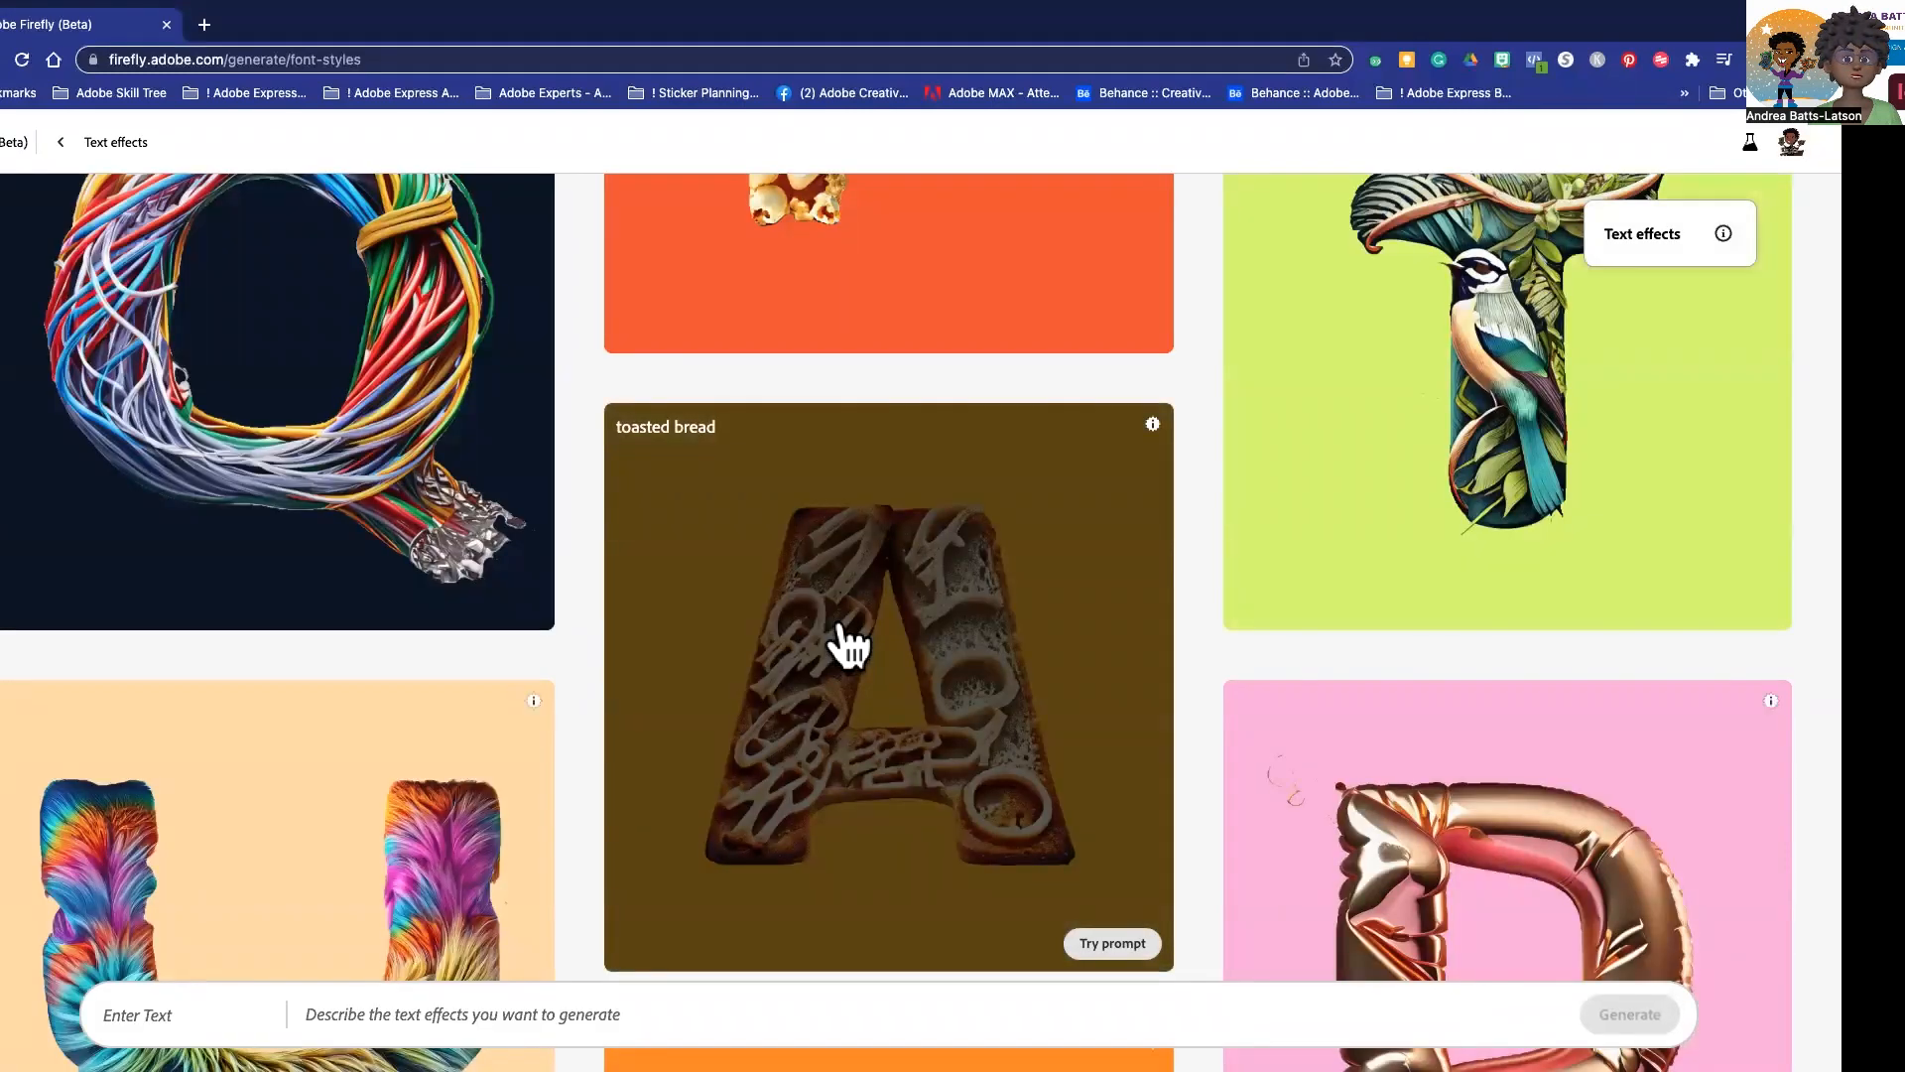
- Browse the gallery of sample text effects and examine the letter styles together with the prompts that made them
scroll(695, 625, "up", 10)
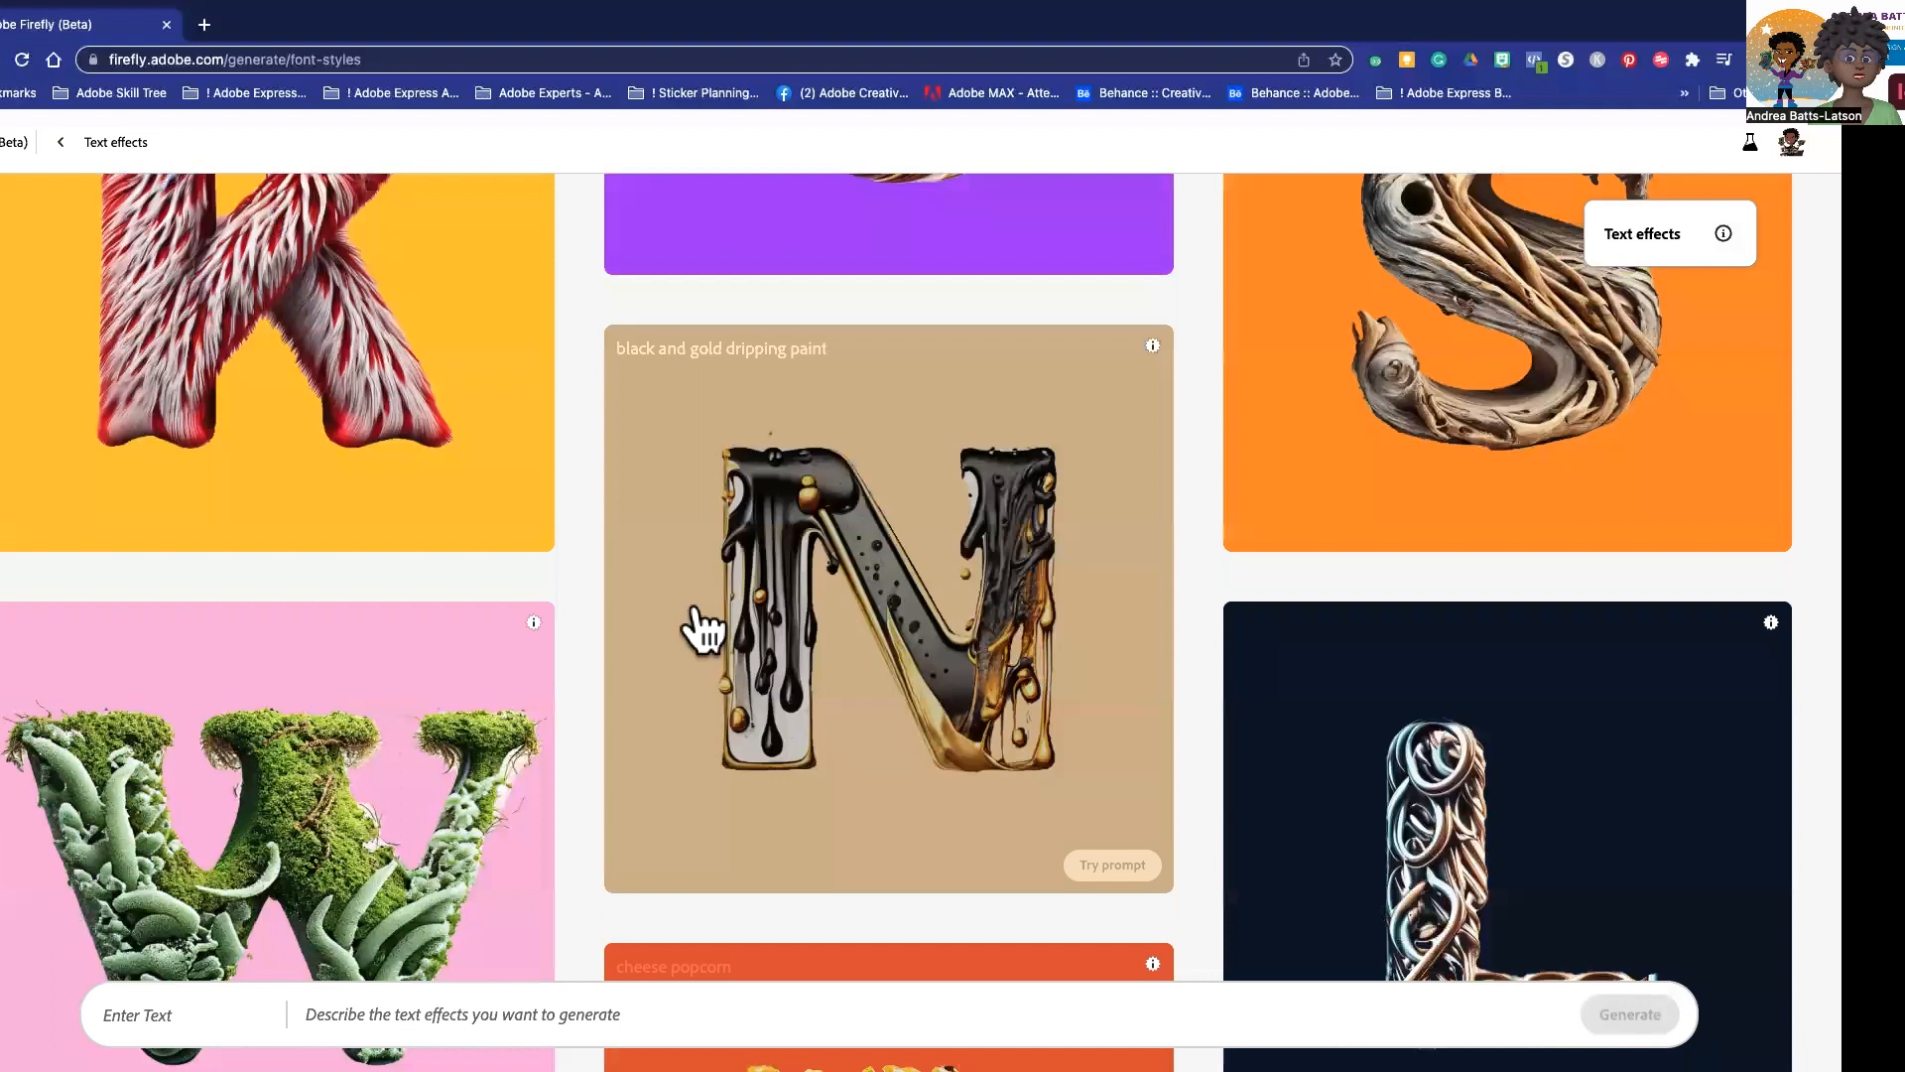
scroll(697, 610, "down", 10)
scroll(705, 627, "down", 5)
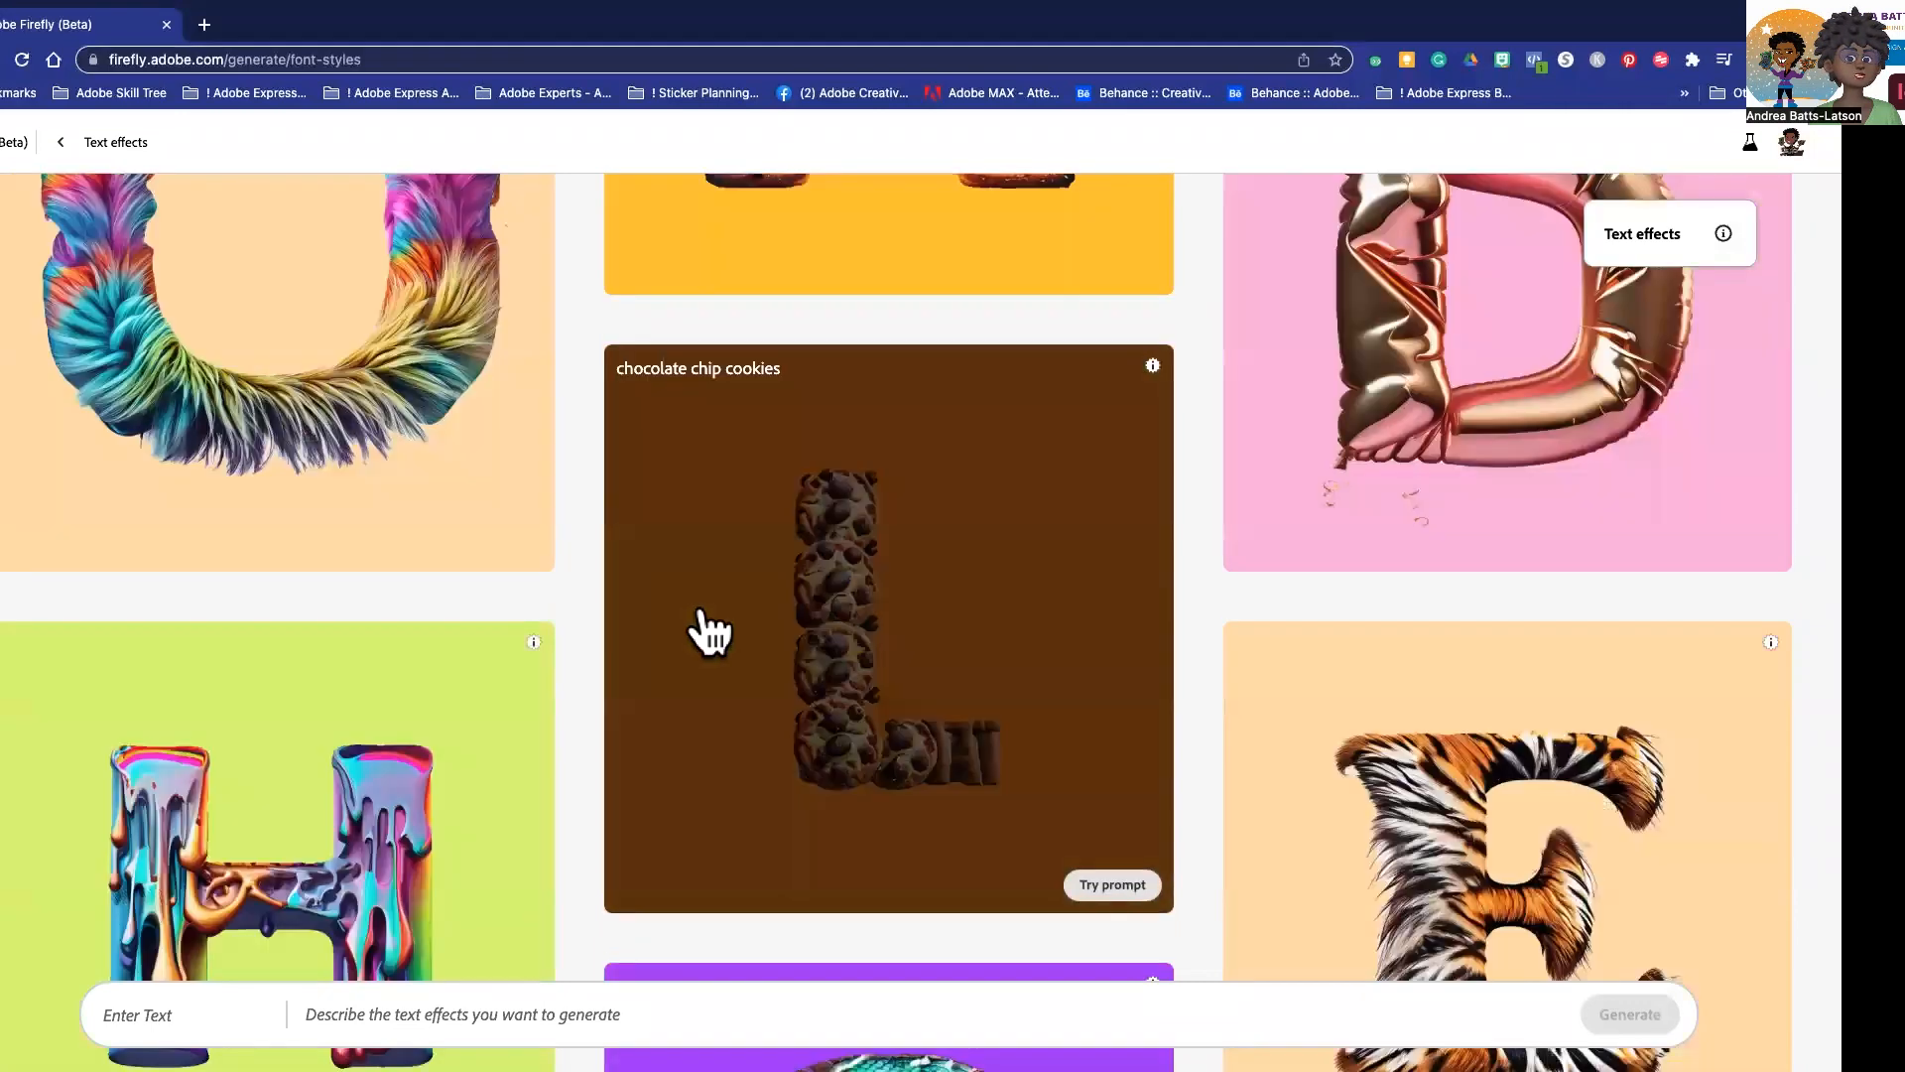
scroll(705, 627, "up", 10)
scroll(706, 629, "down", 1)
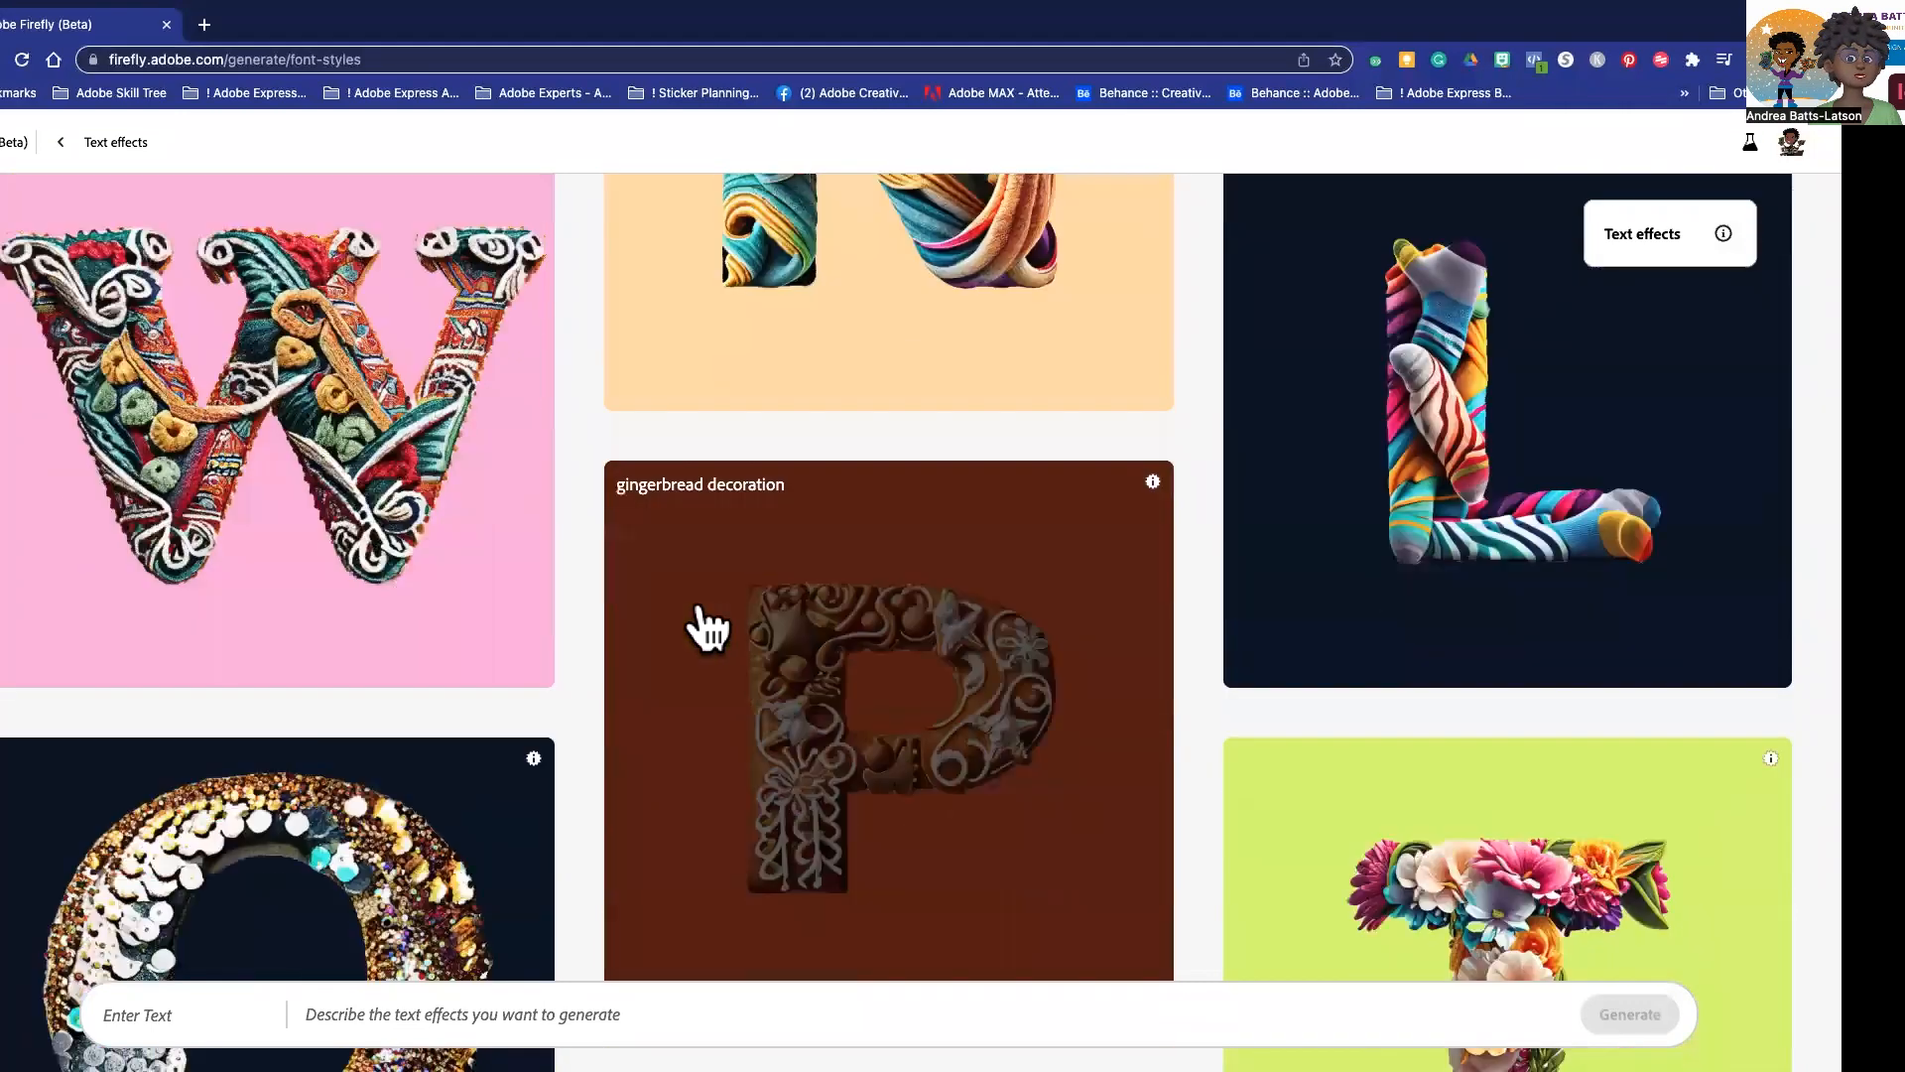
scroll(700, 611, "up", 14)
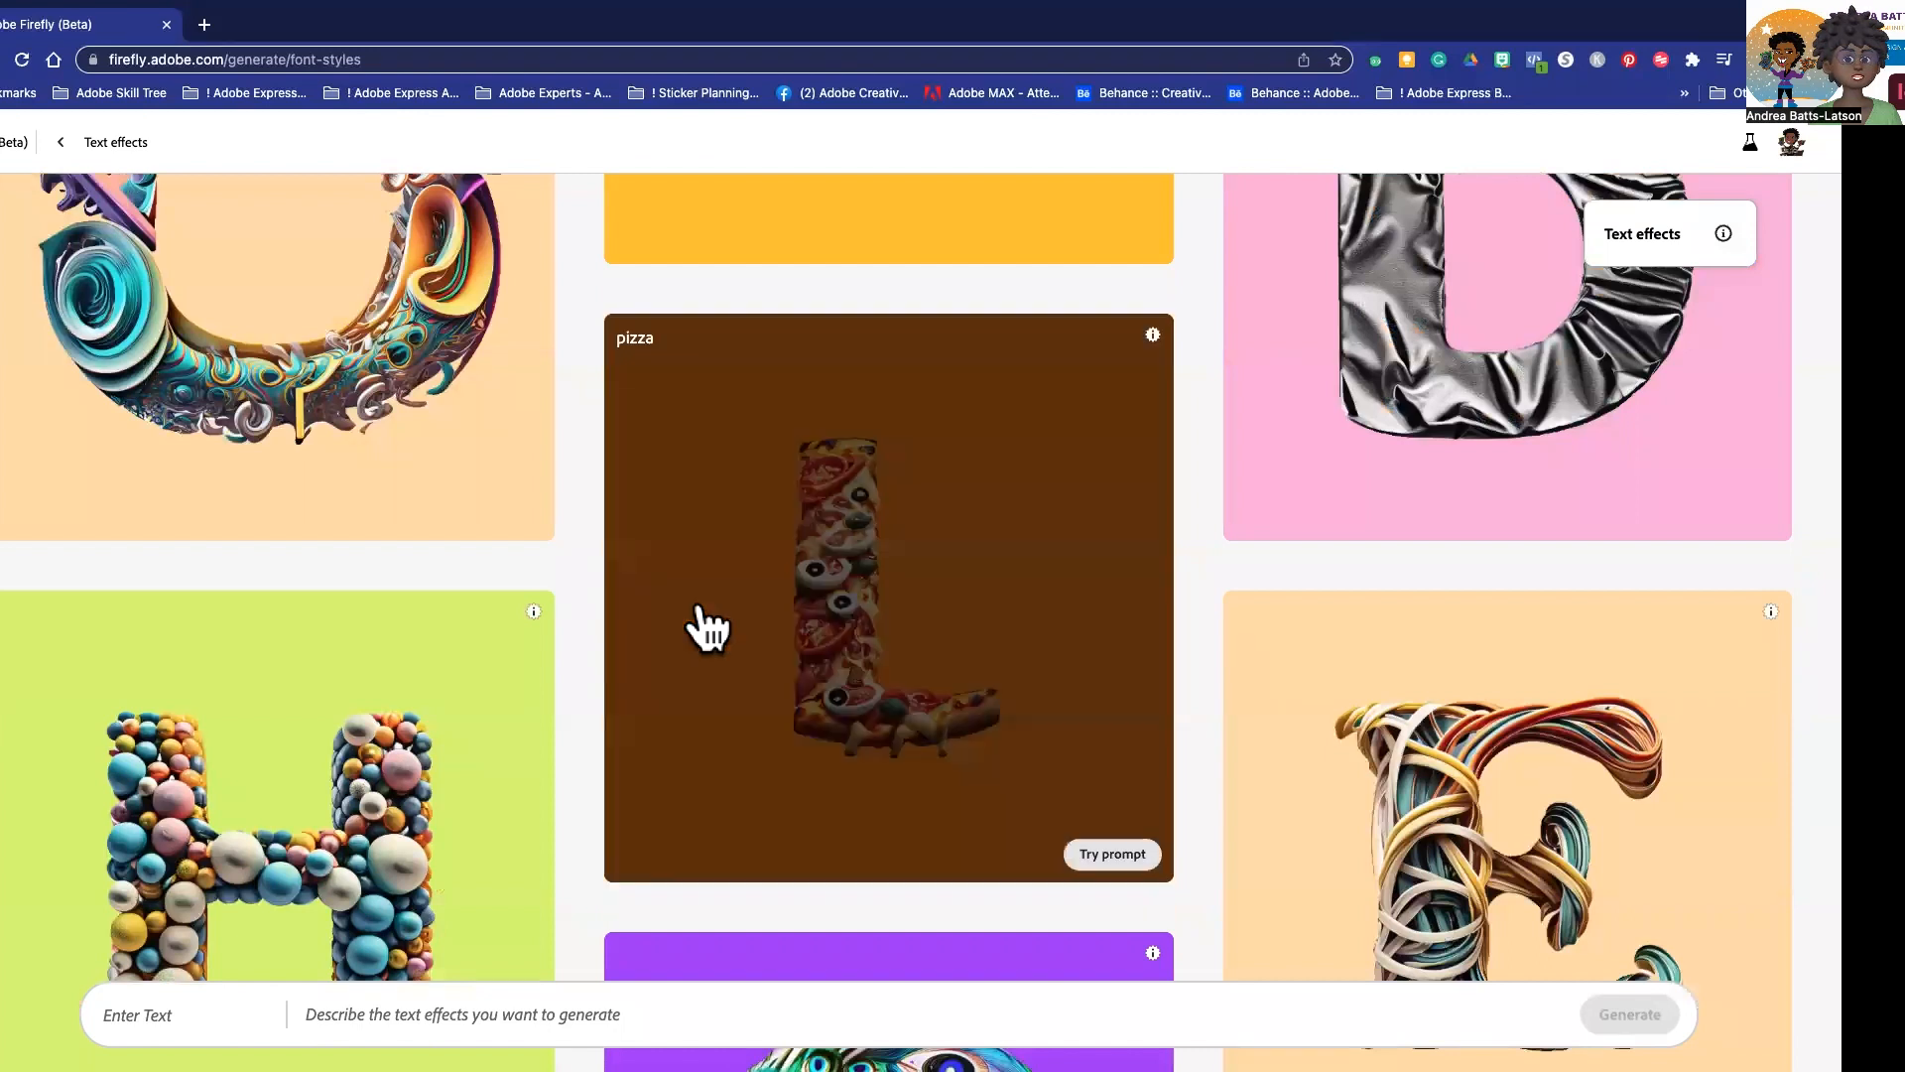
scroll(706, 627, "up", 10)
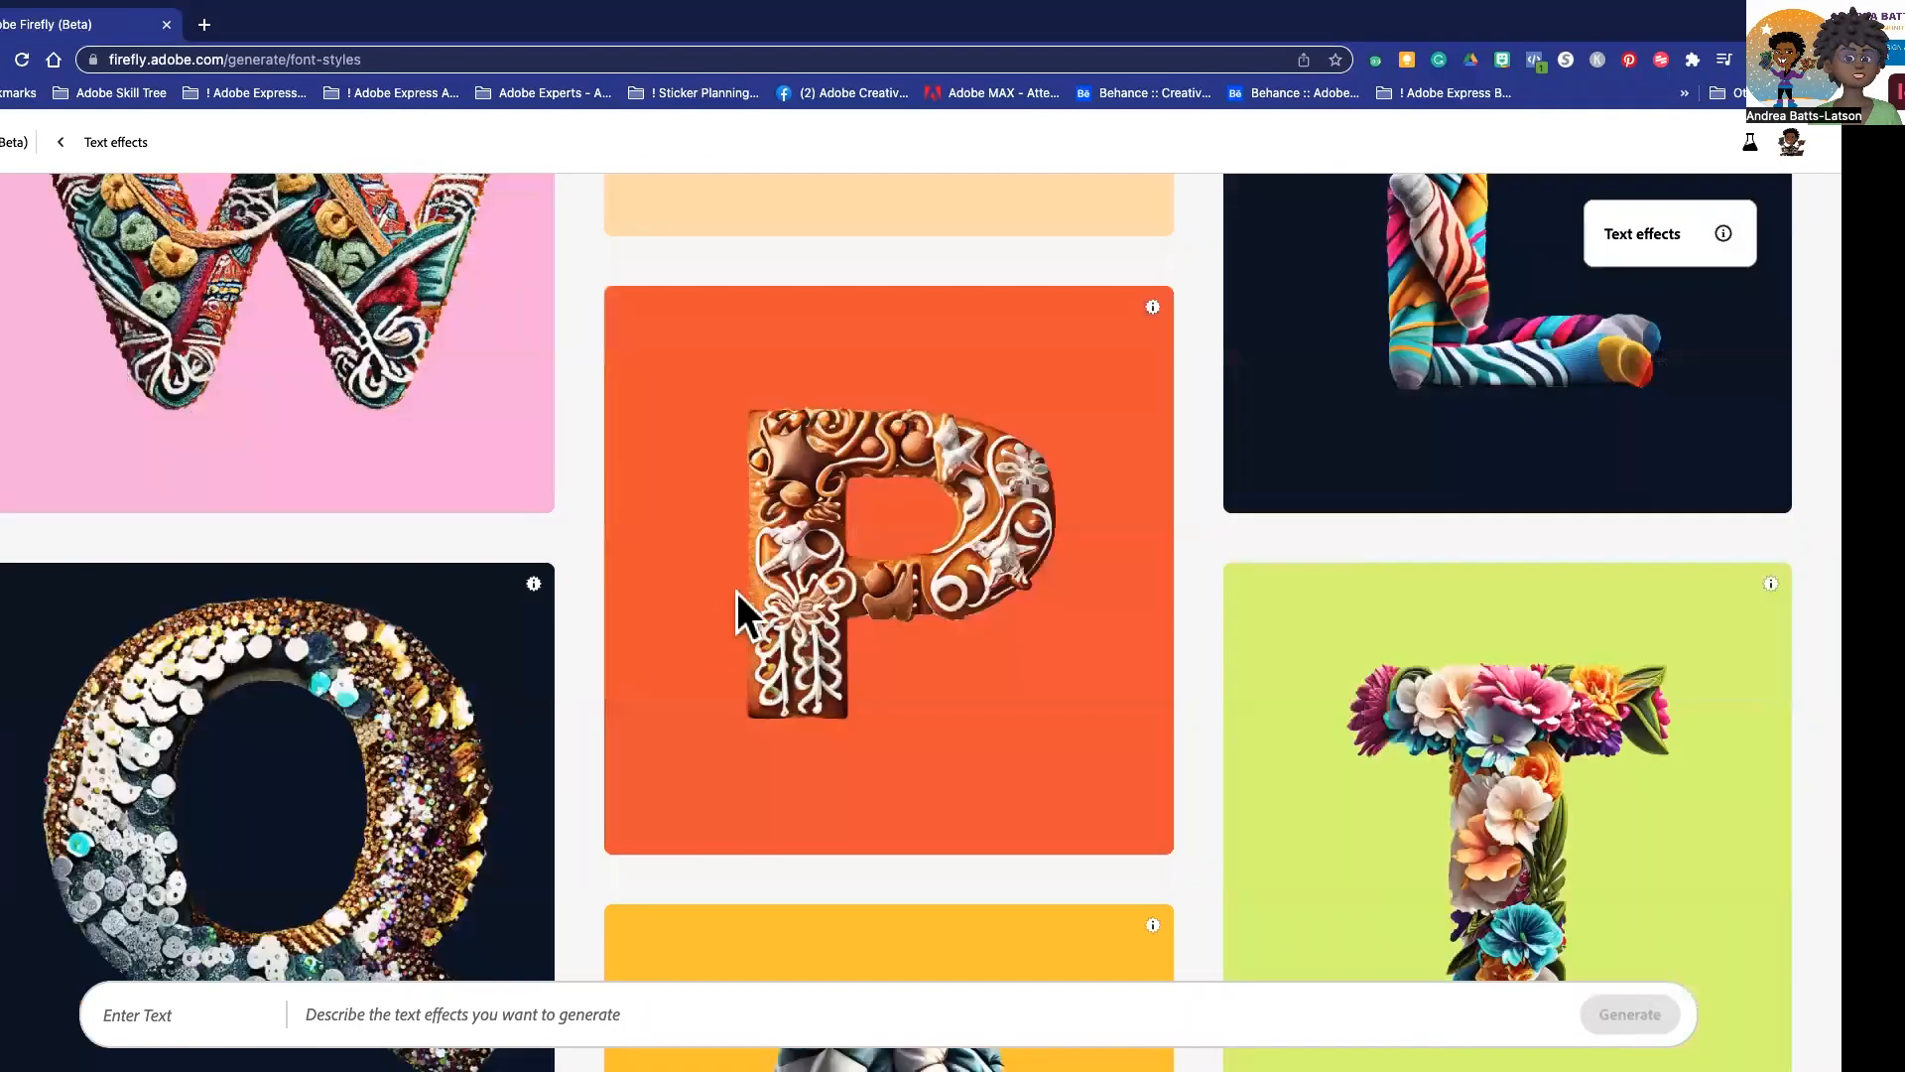
scroll(739, 605, "up", 10)
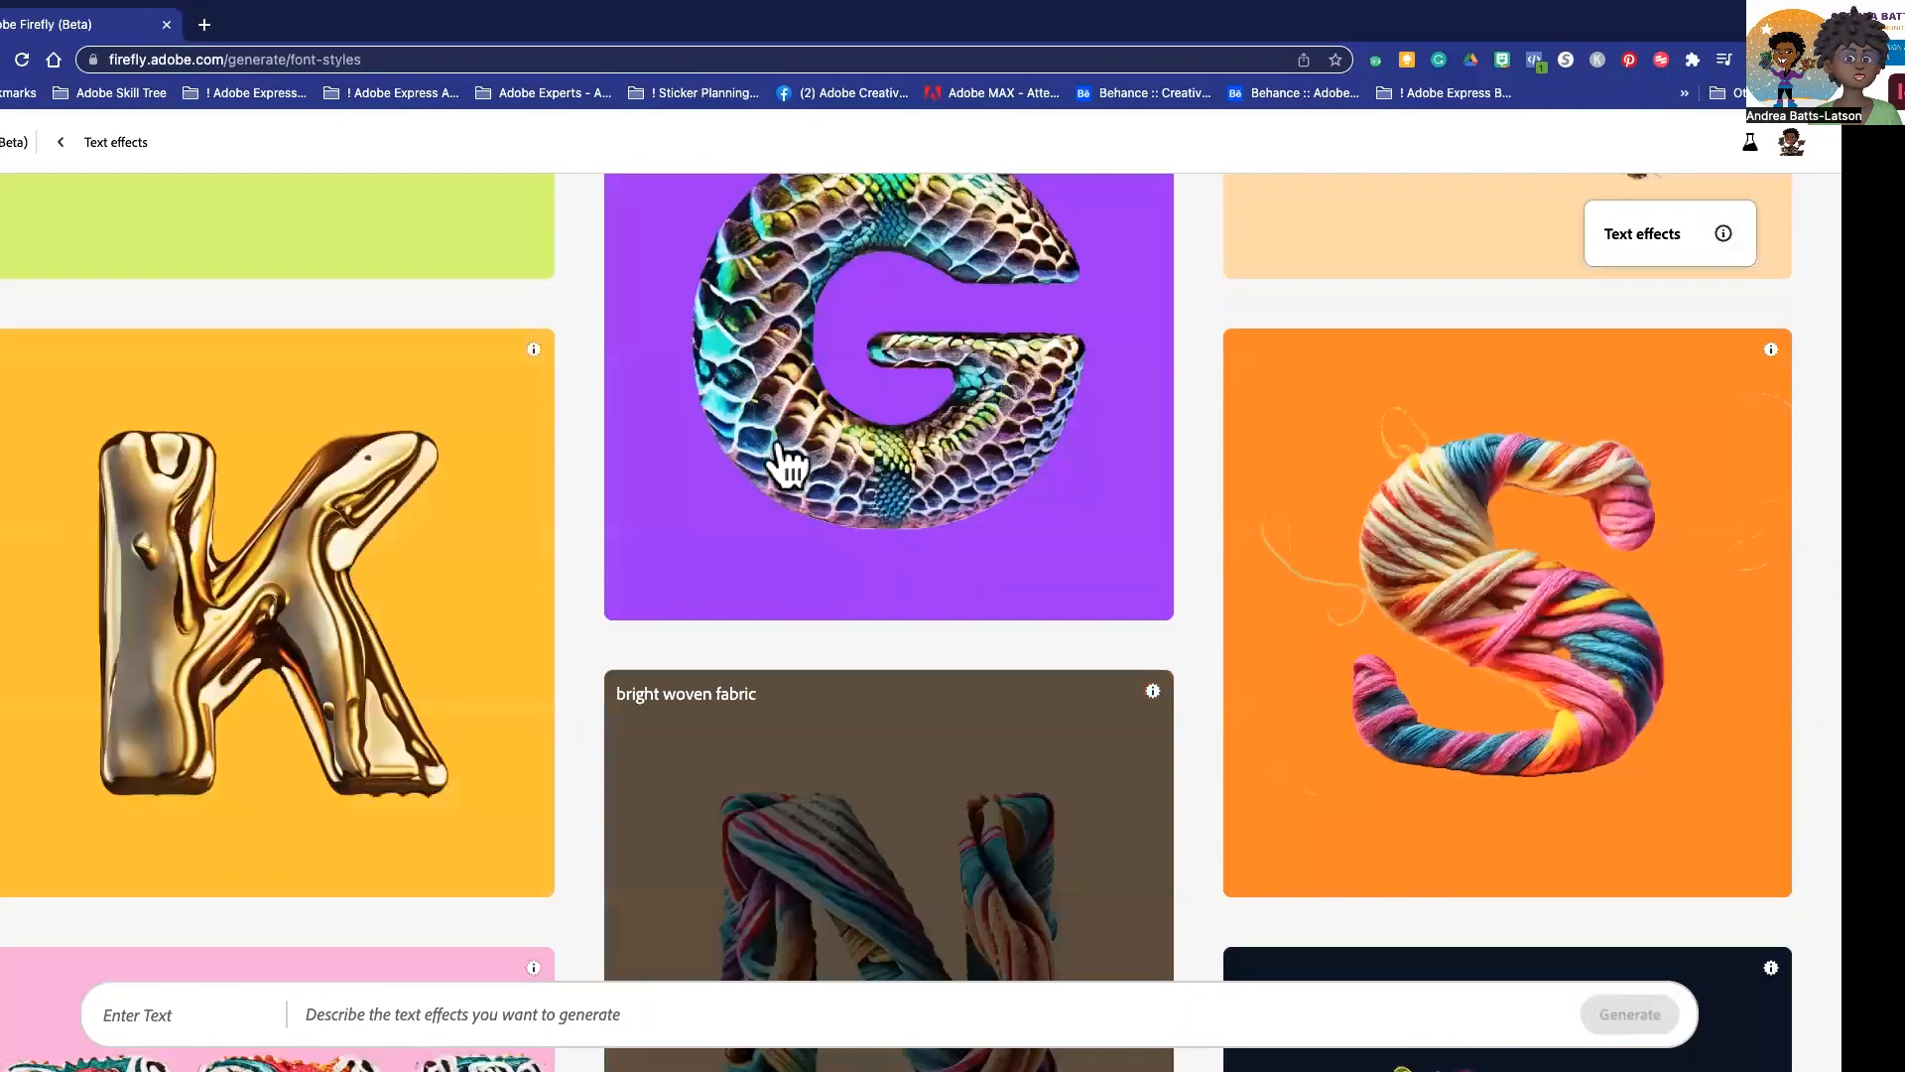
scroll(701, 446, "up", 8)
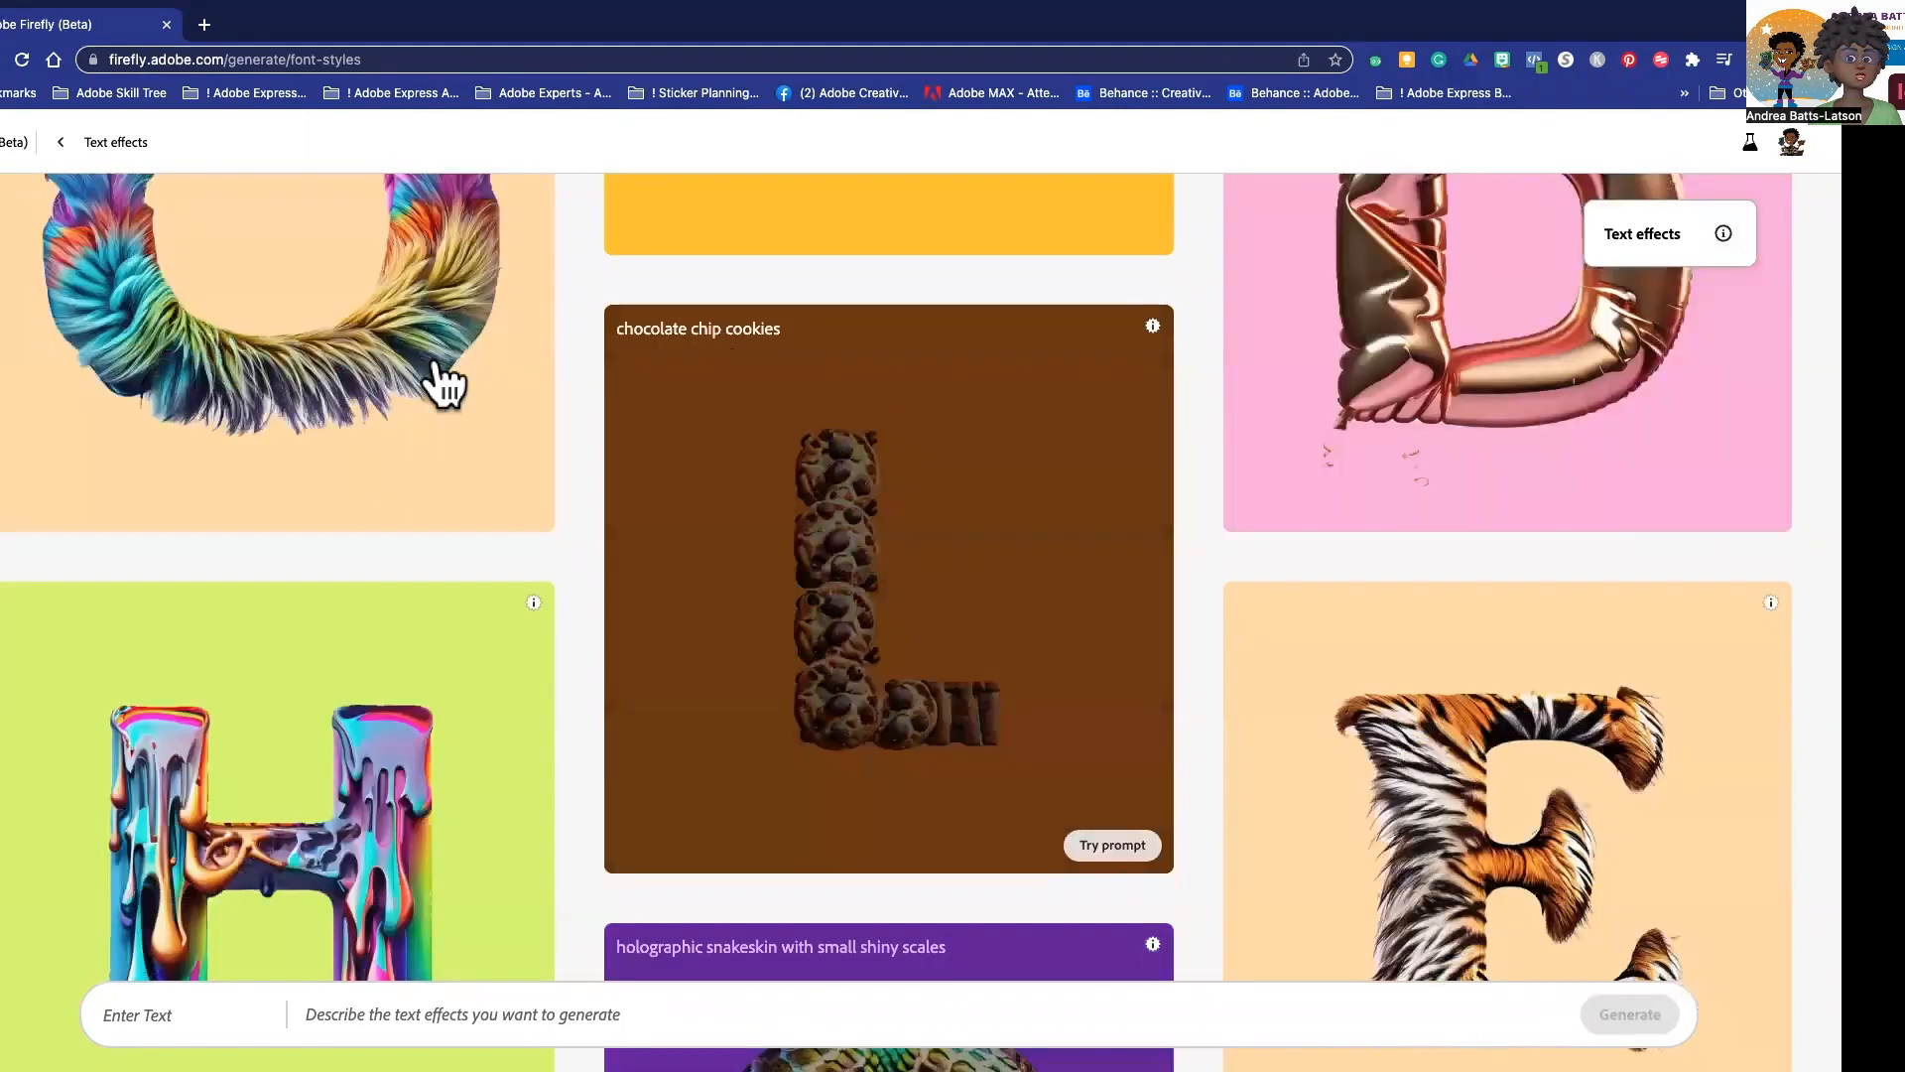
scroll(432, 387, "up", 4)
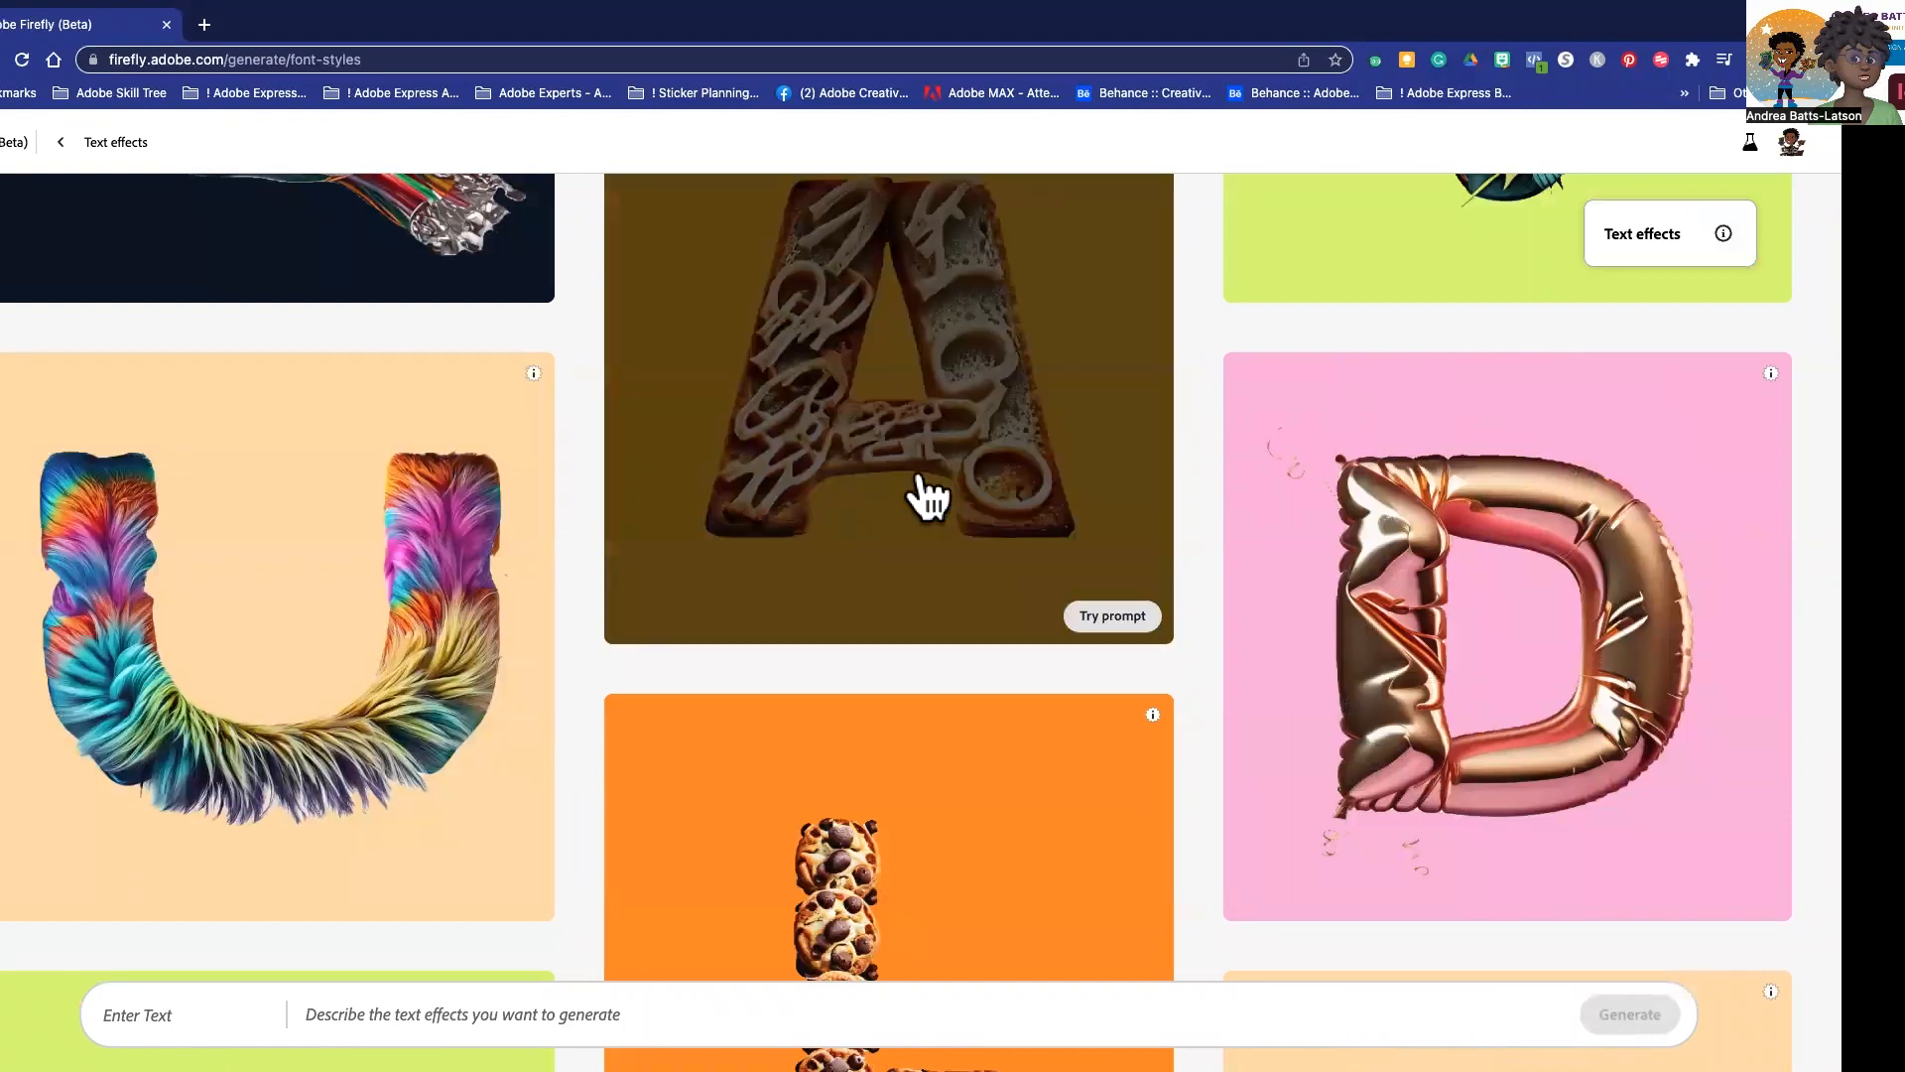
scroll(928, 496, "up", 4)
scroll(928, 496, "up", 6)
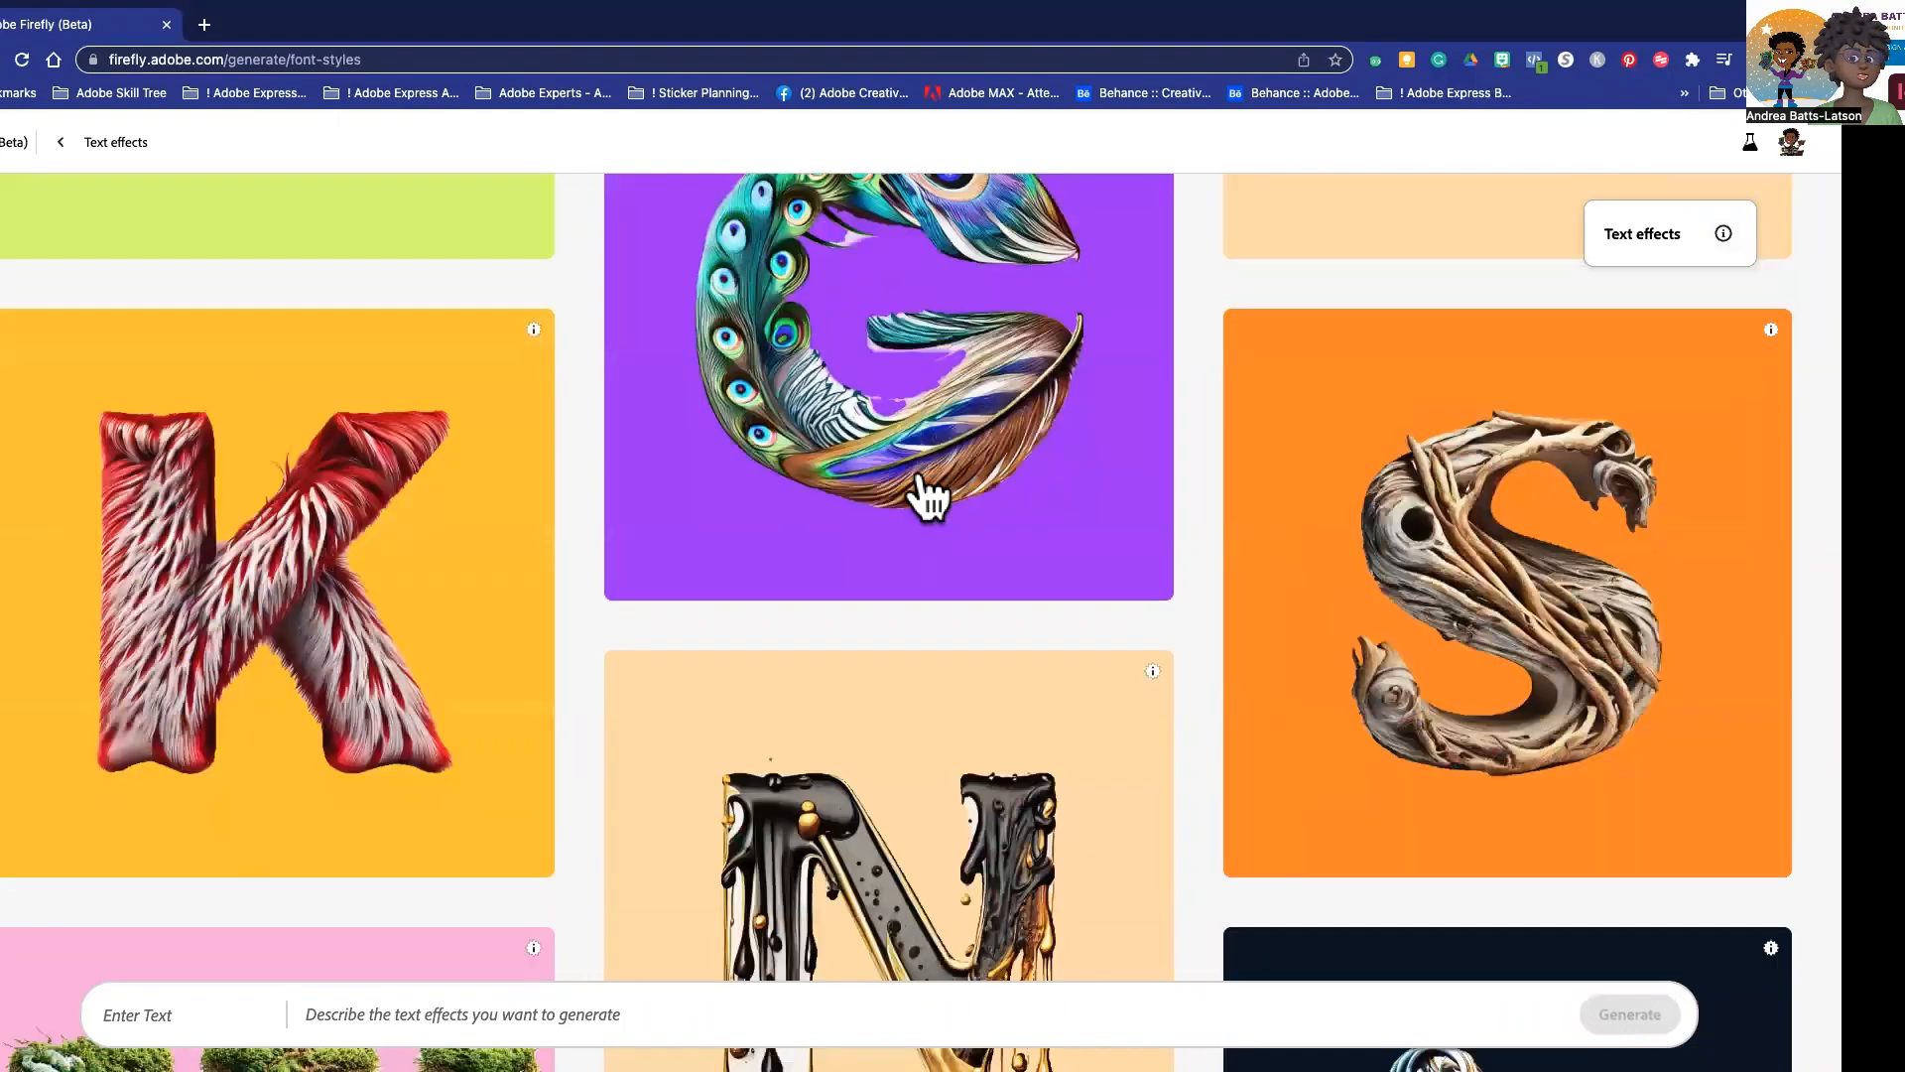
scroll(928, 496, "up", 8)
scroll(920, 496, "up", 10)
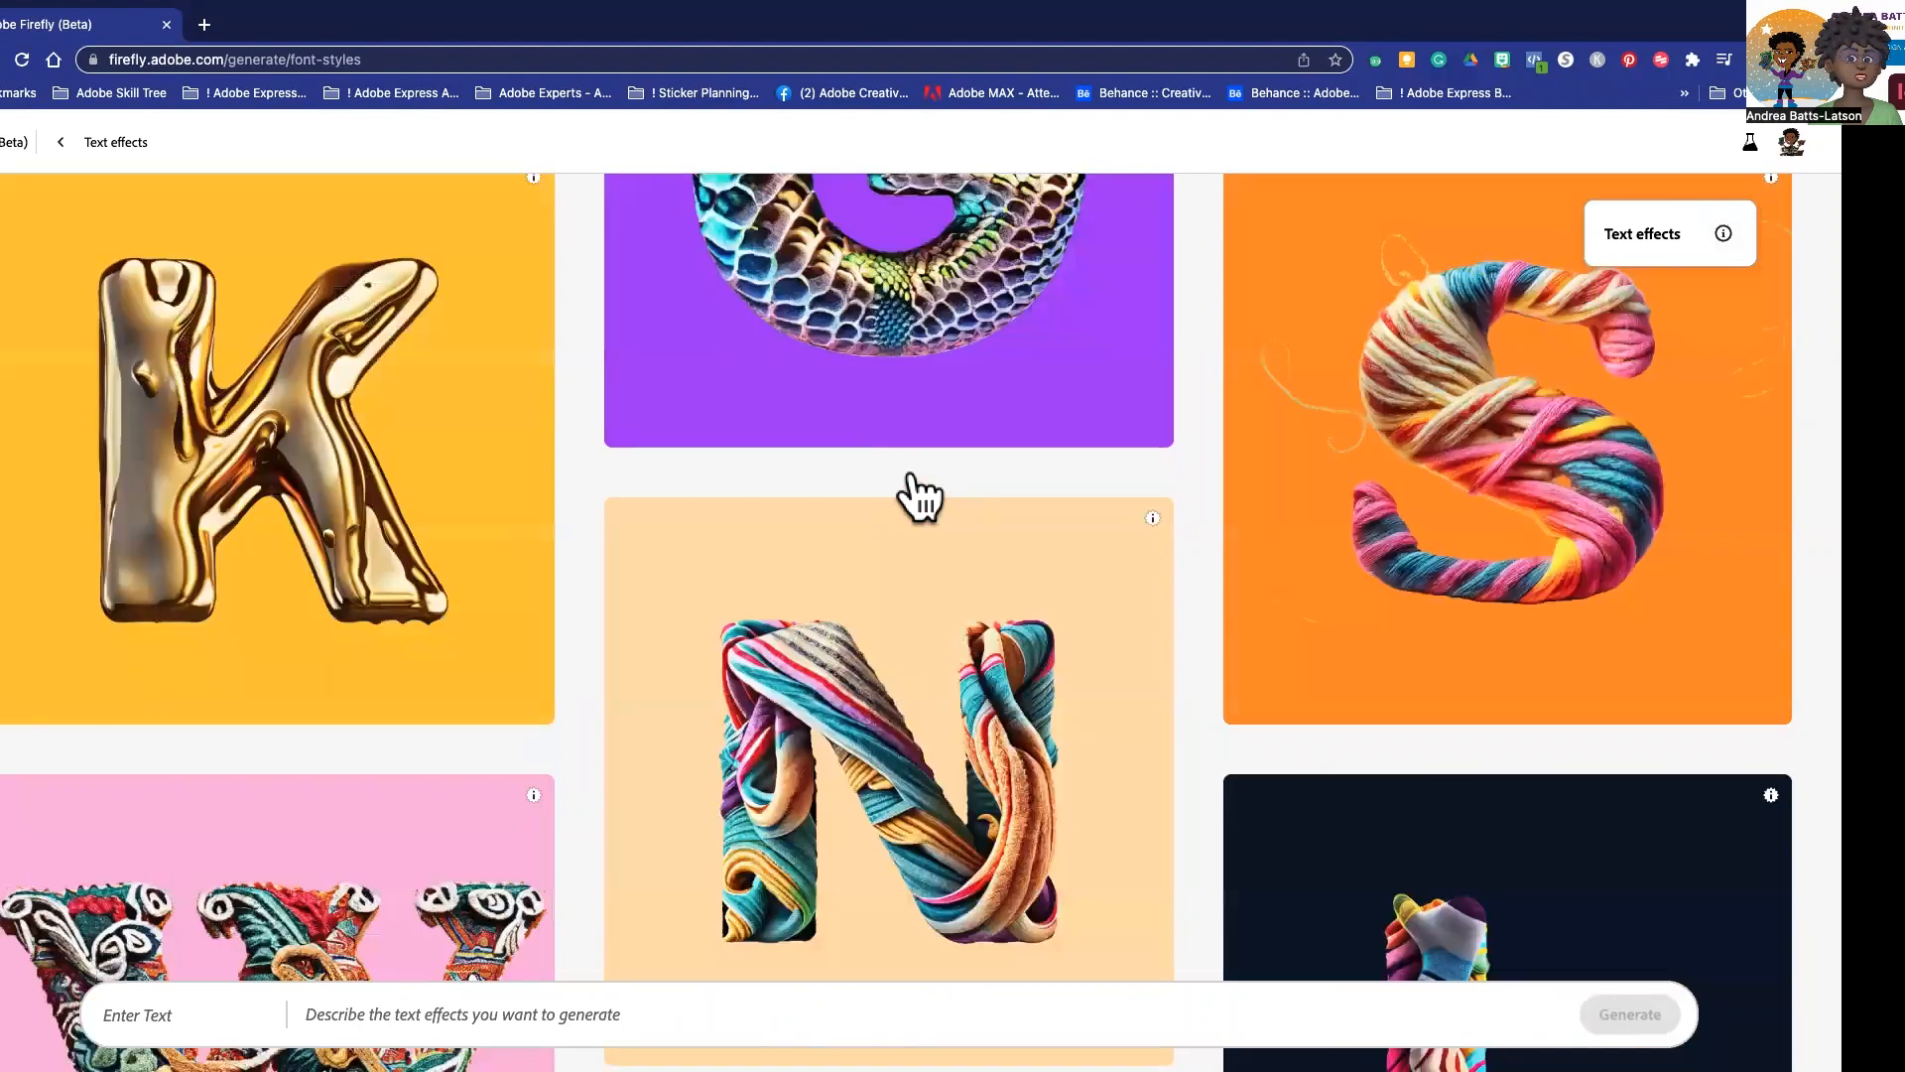
scroll(905, 496, "down", 2)
scroll(814, 506, "up", 4)
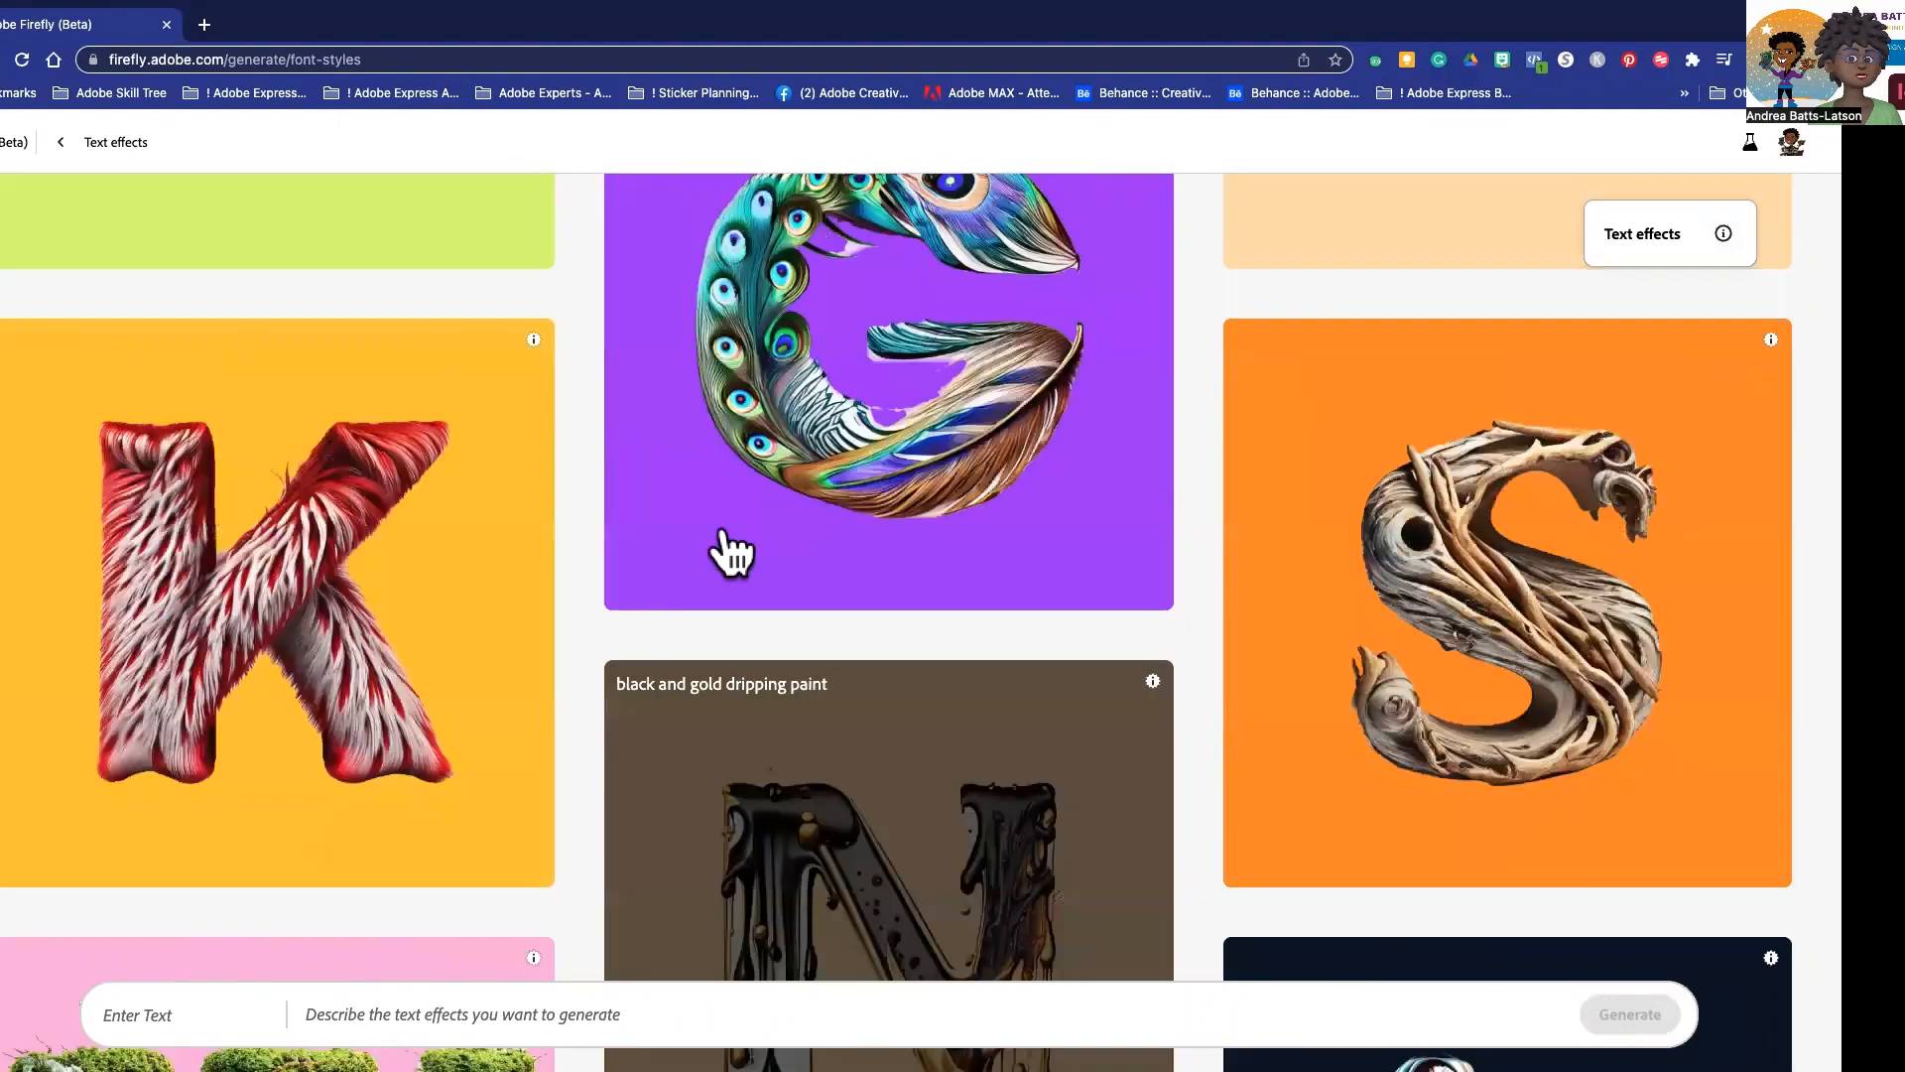
scroll(872, 493, "up", 5)
scroll(864, 496, "up", 6)
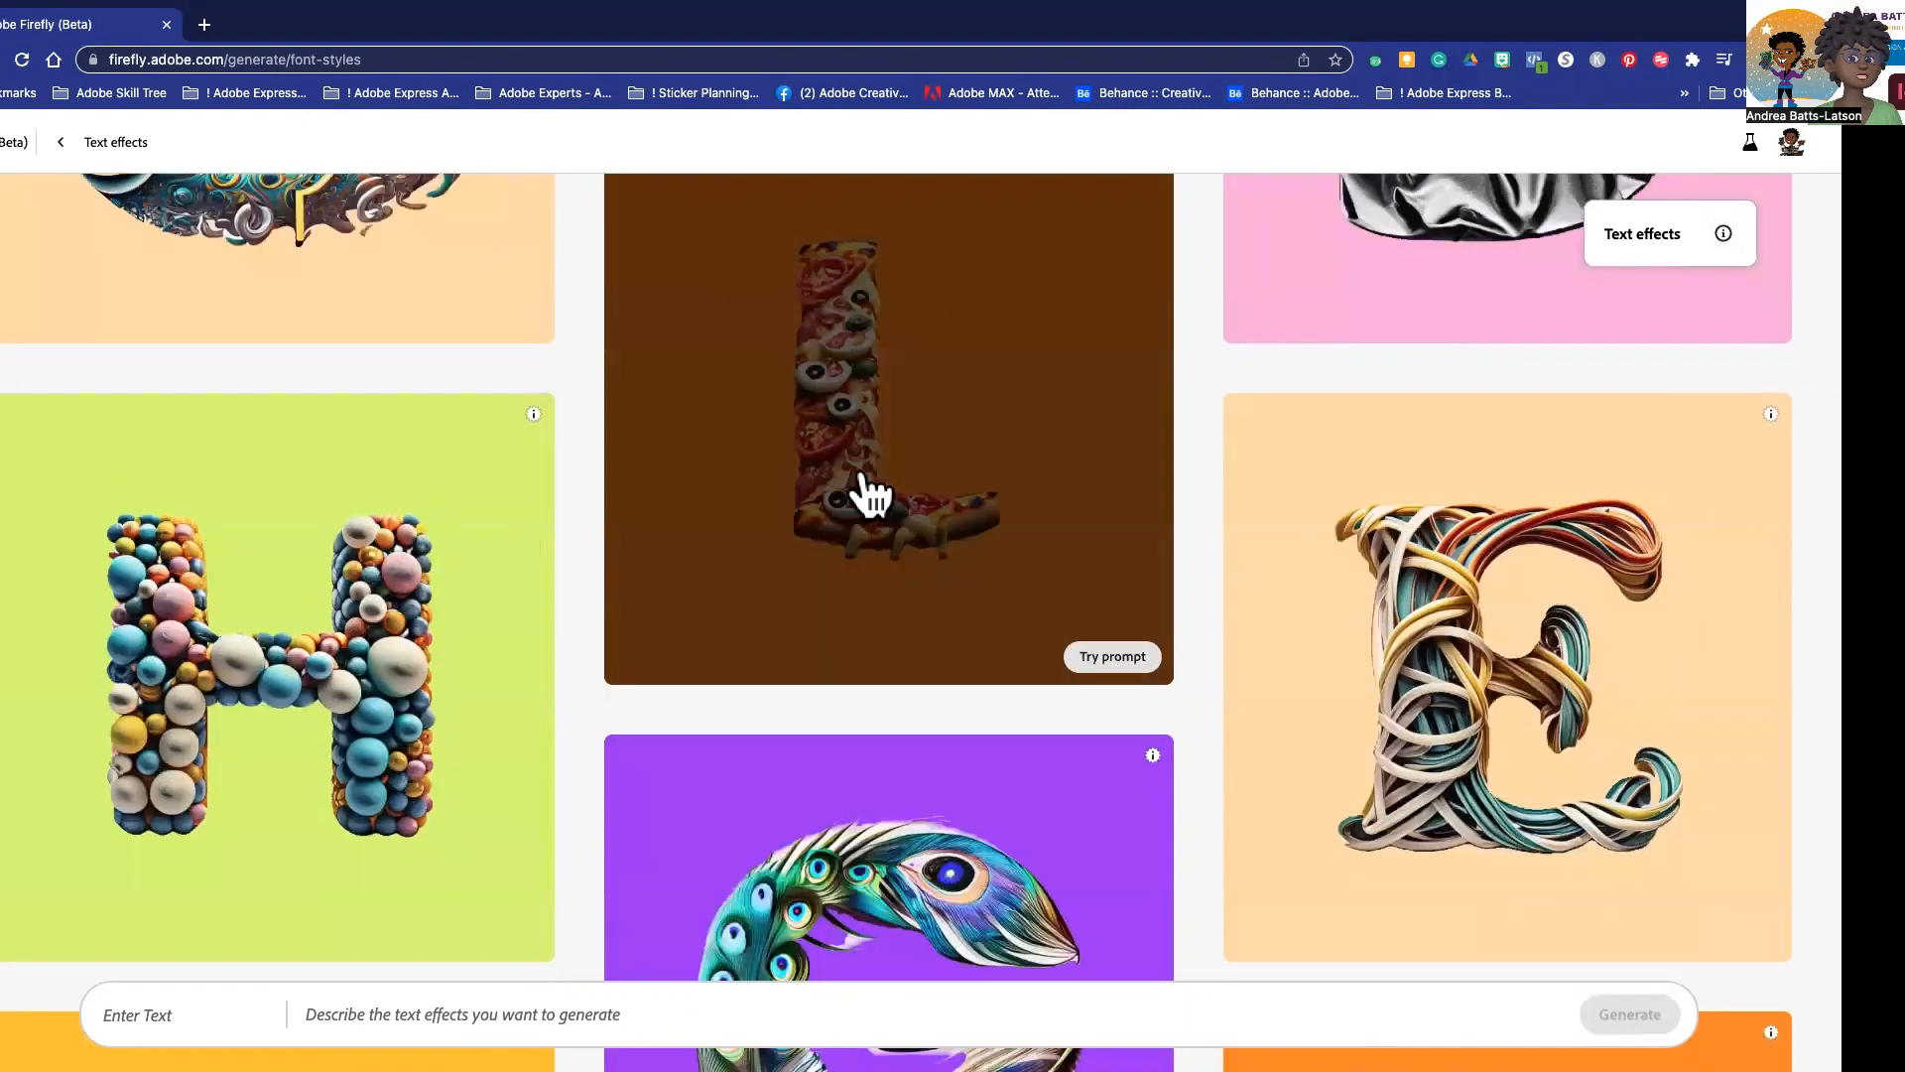
scroll(695, 467, "down", 3)
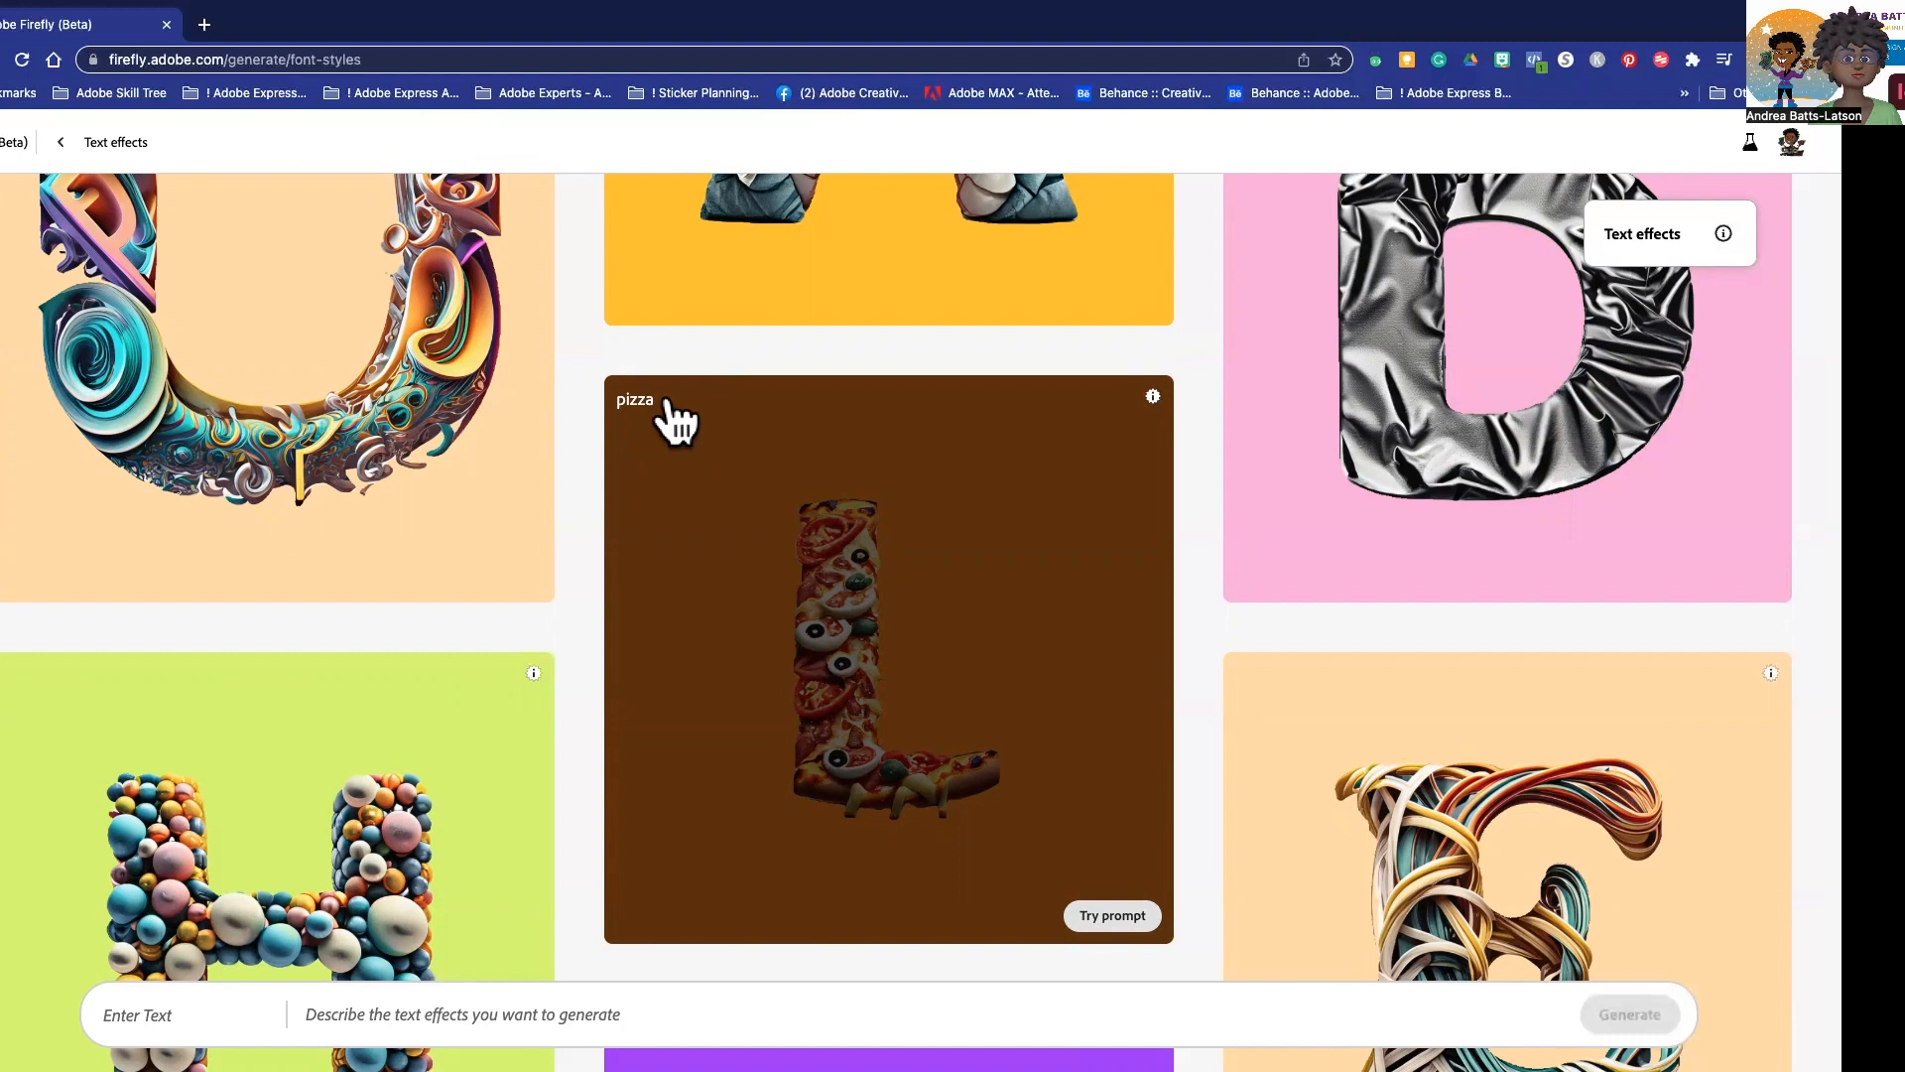
scroll(200, 702, "down", 3)
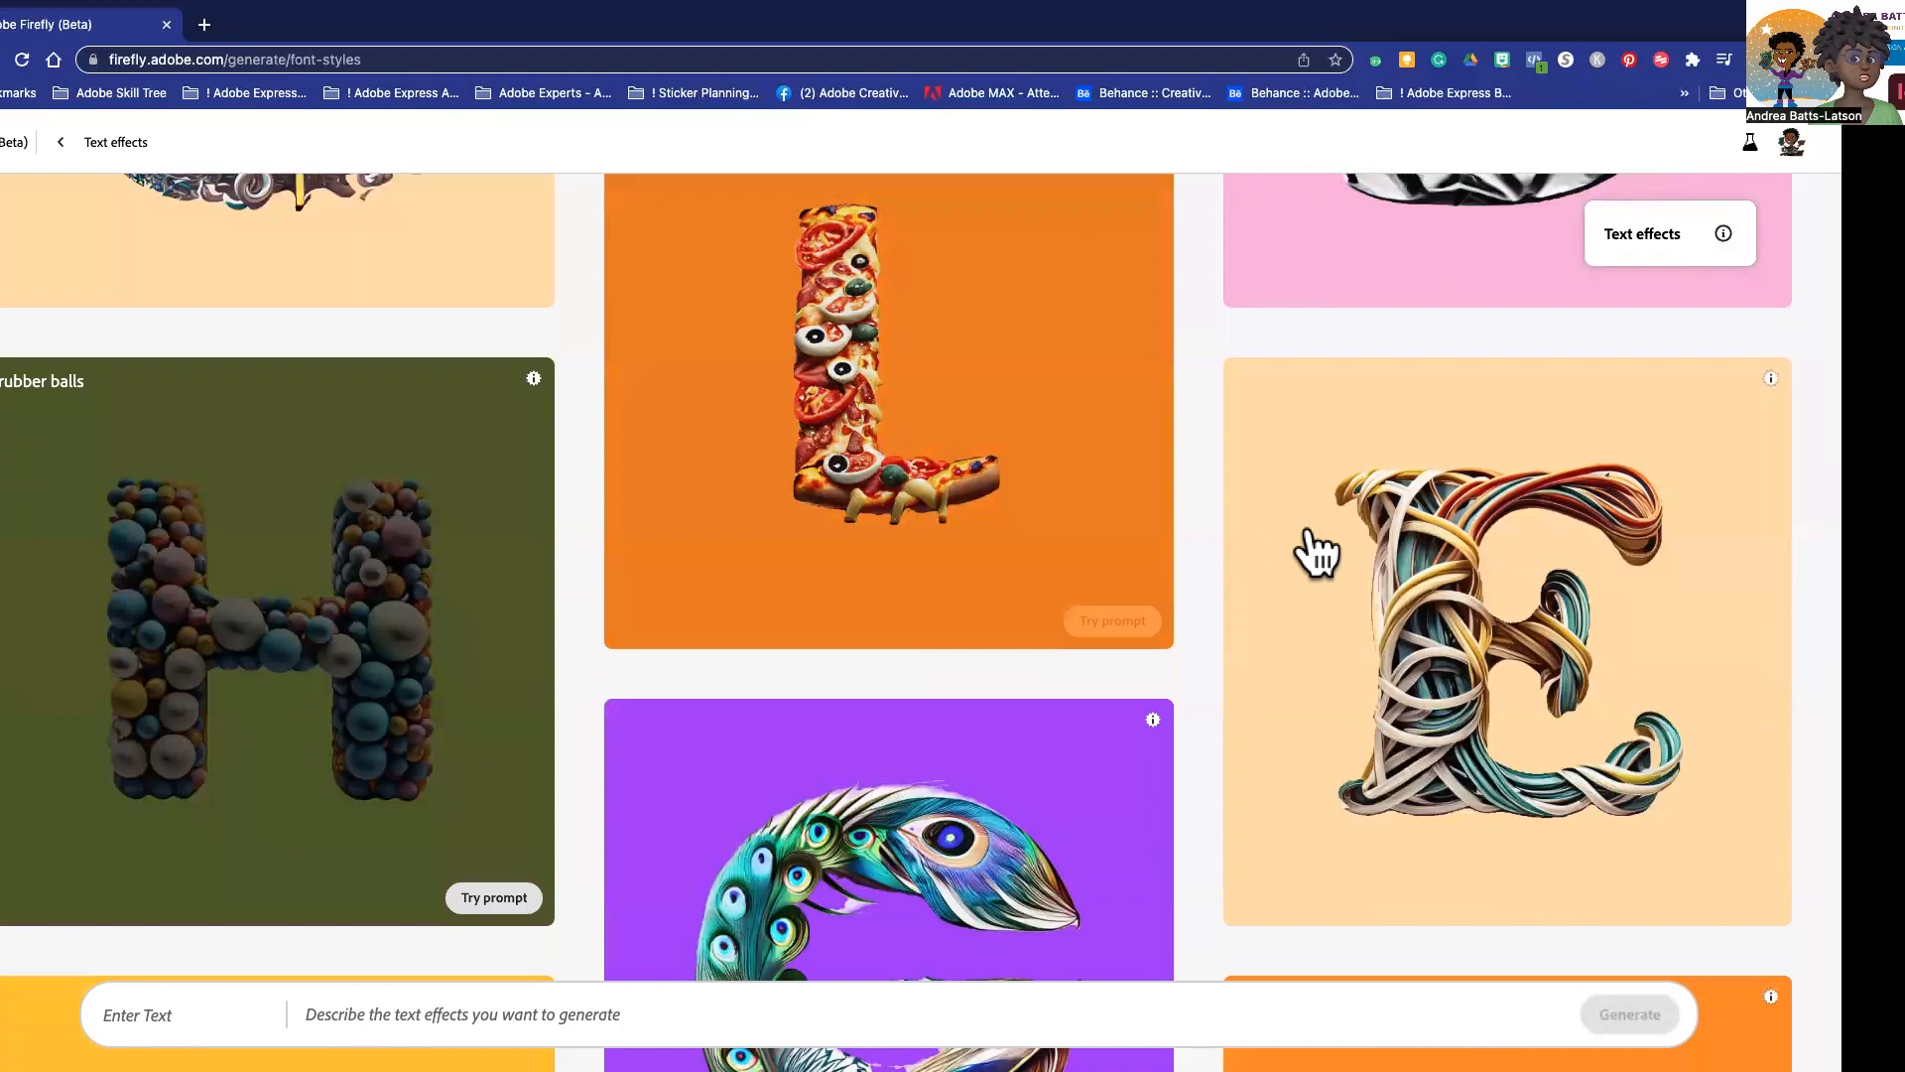
scroll(1091, 496, "up", 8)
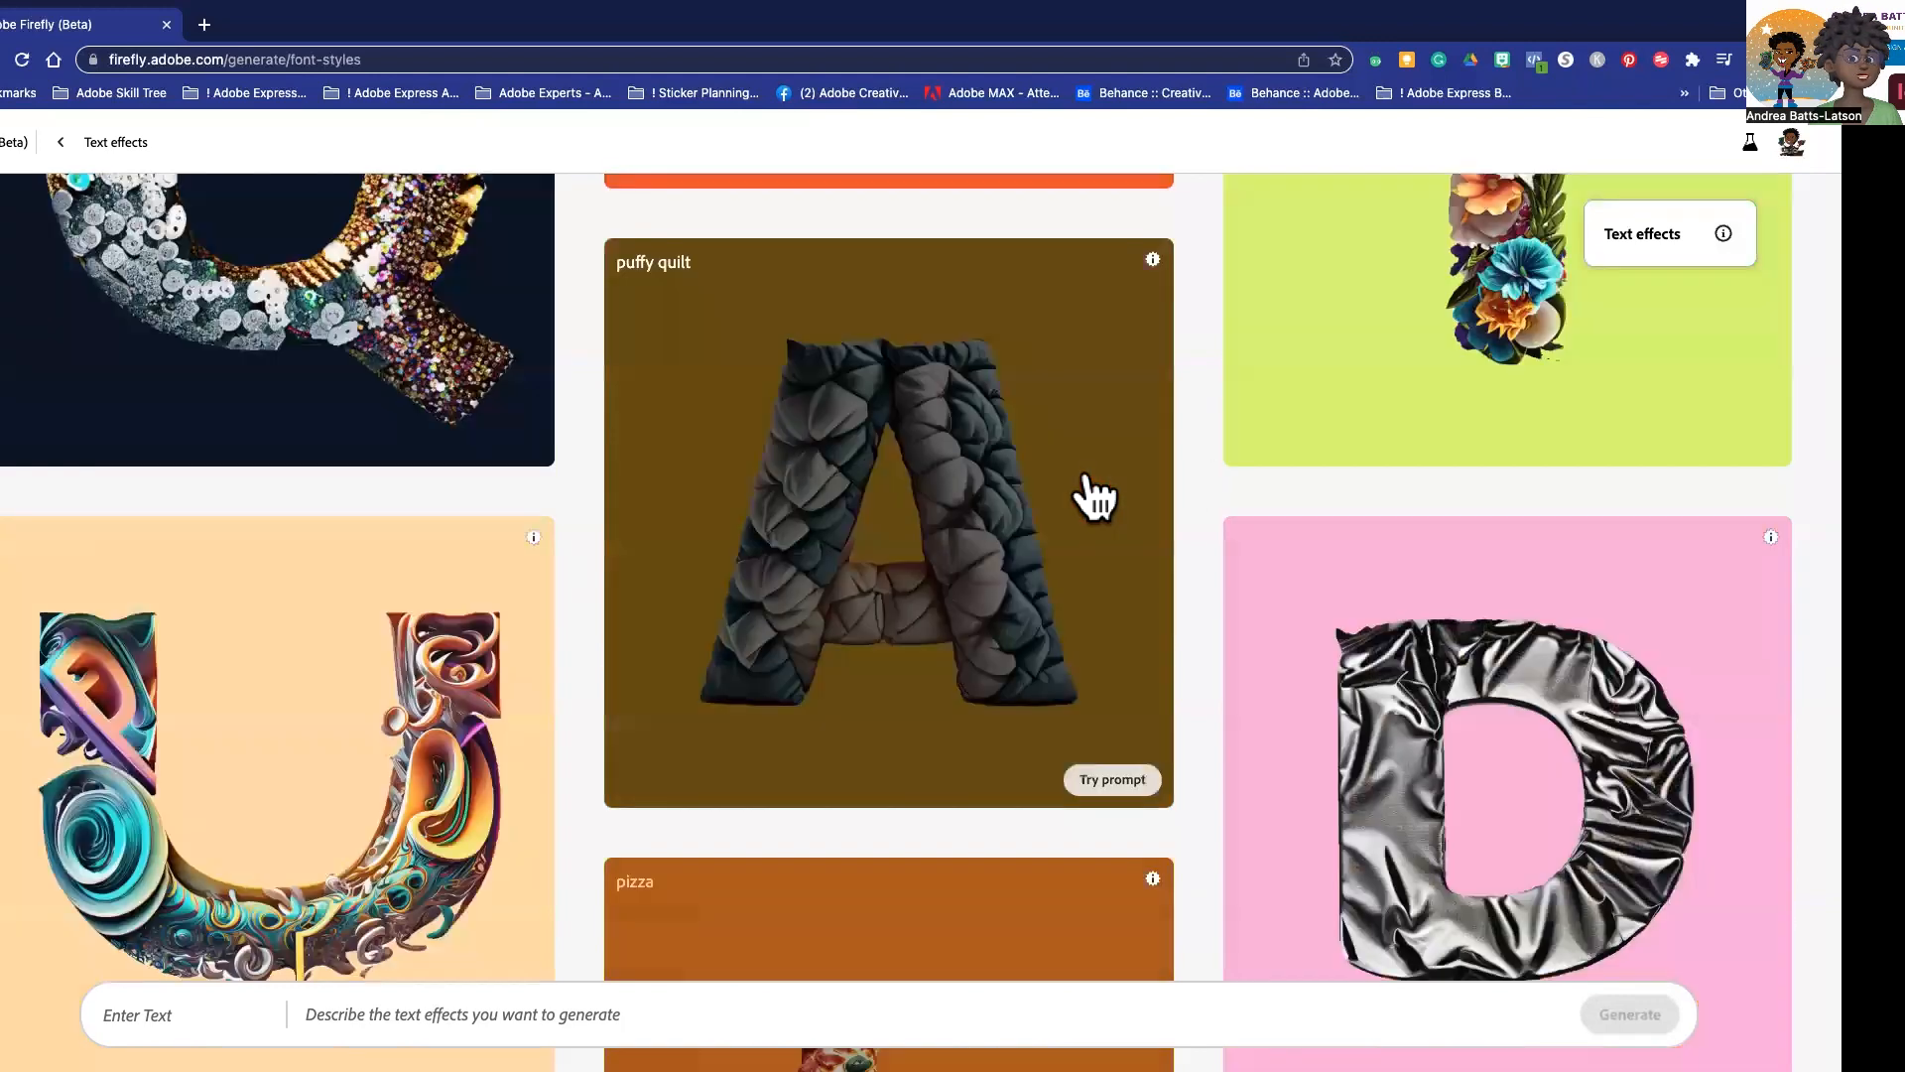
scroll(1091, 496, "up", 4)
scroll(353, 714, "up", 3)
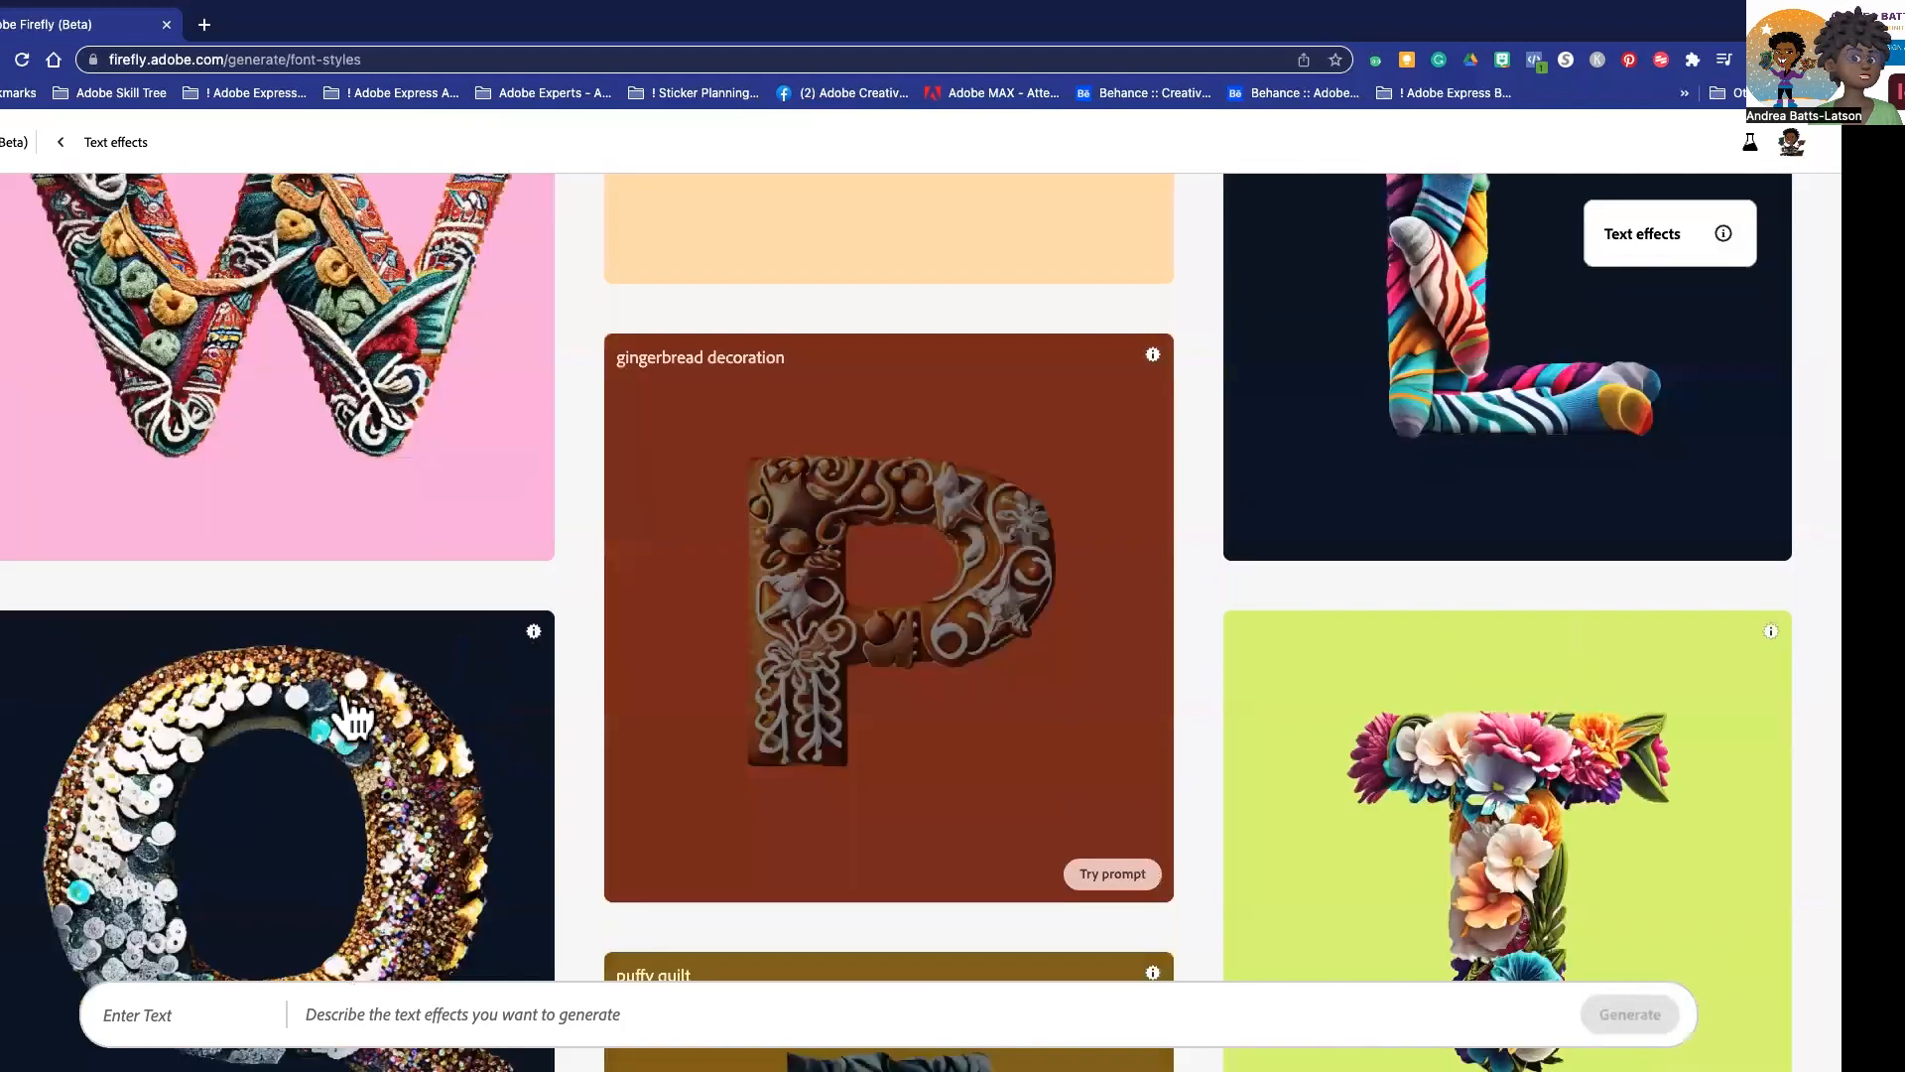
scroll(352, 714, "up", 1)
scroll(352, 714, "up", 8)
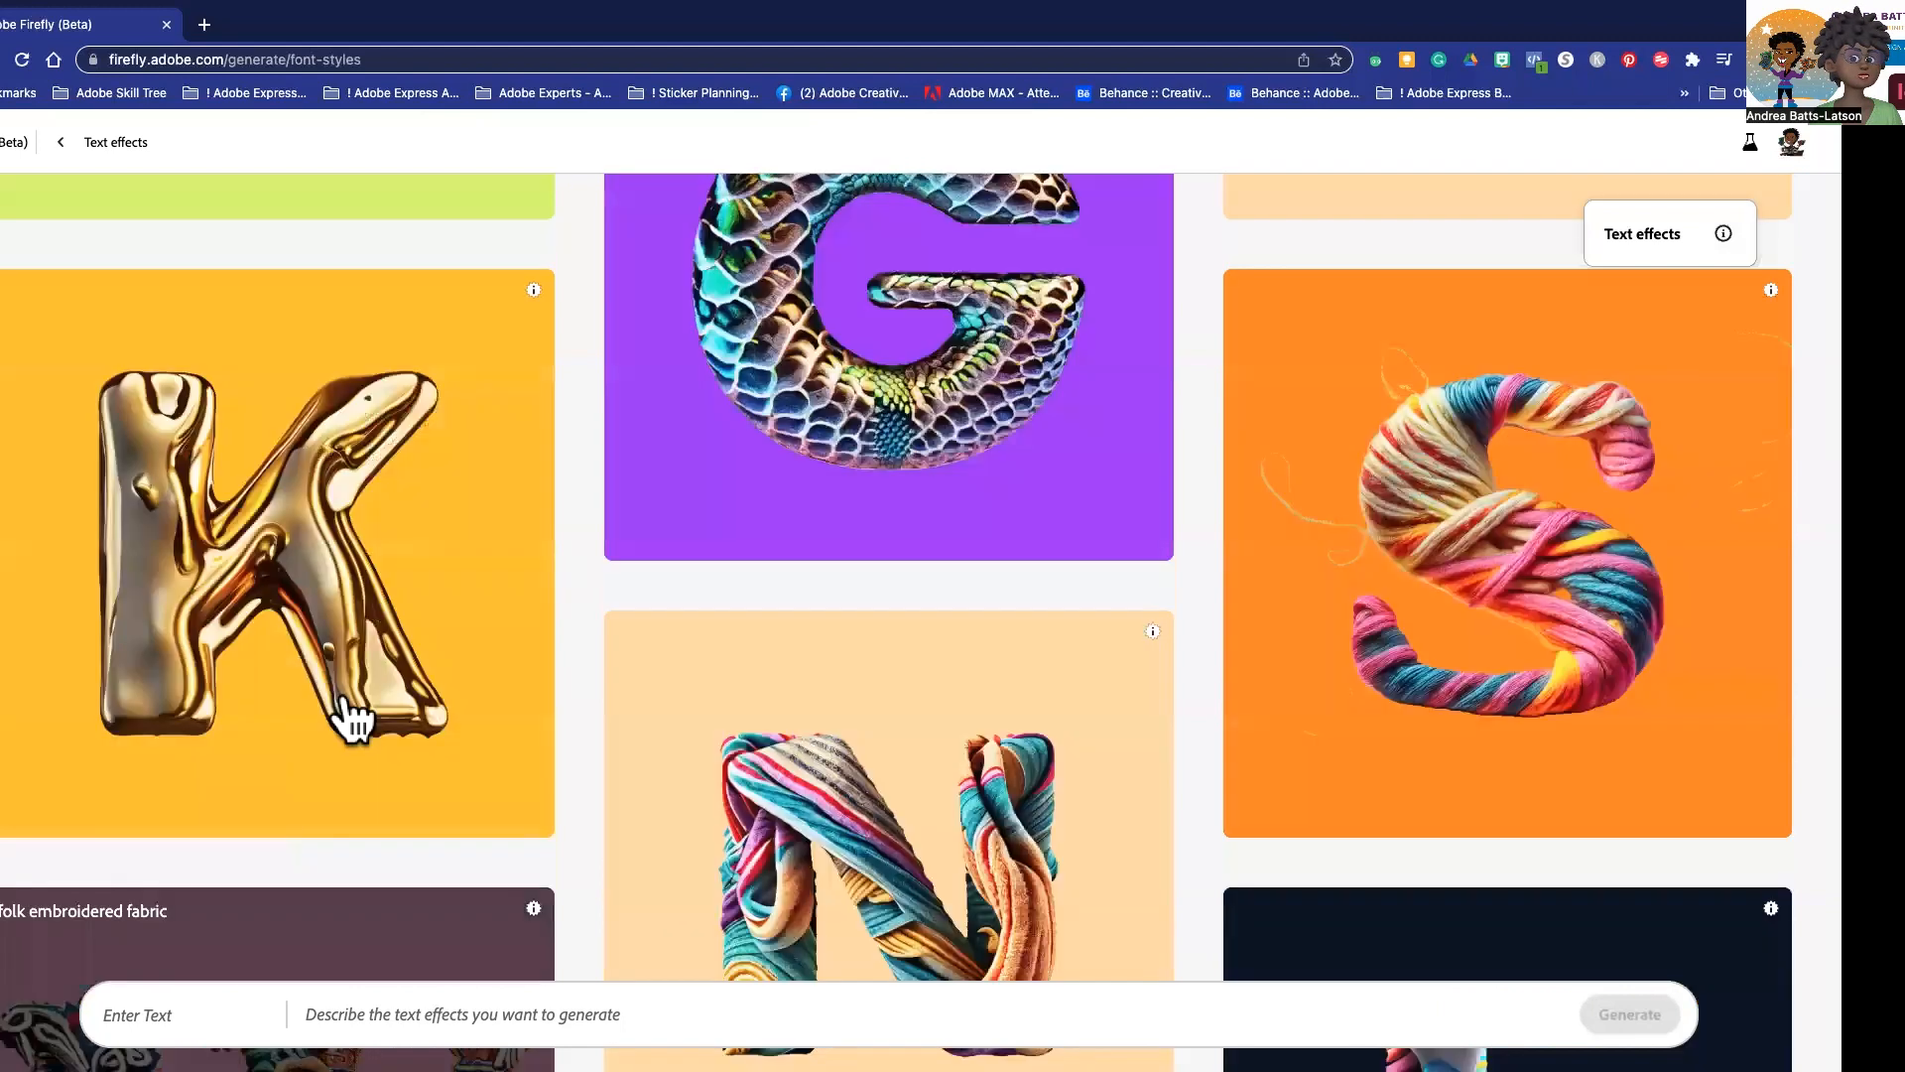
scroll(352, 715, "up", 6)
scroll(352, 714, "up", 6)
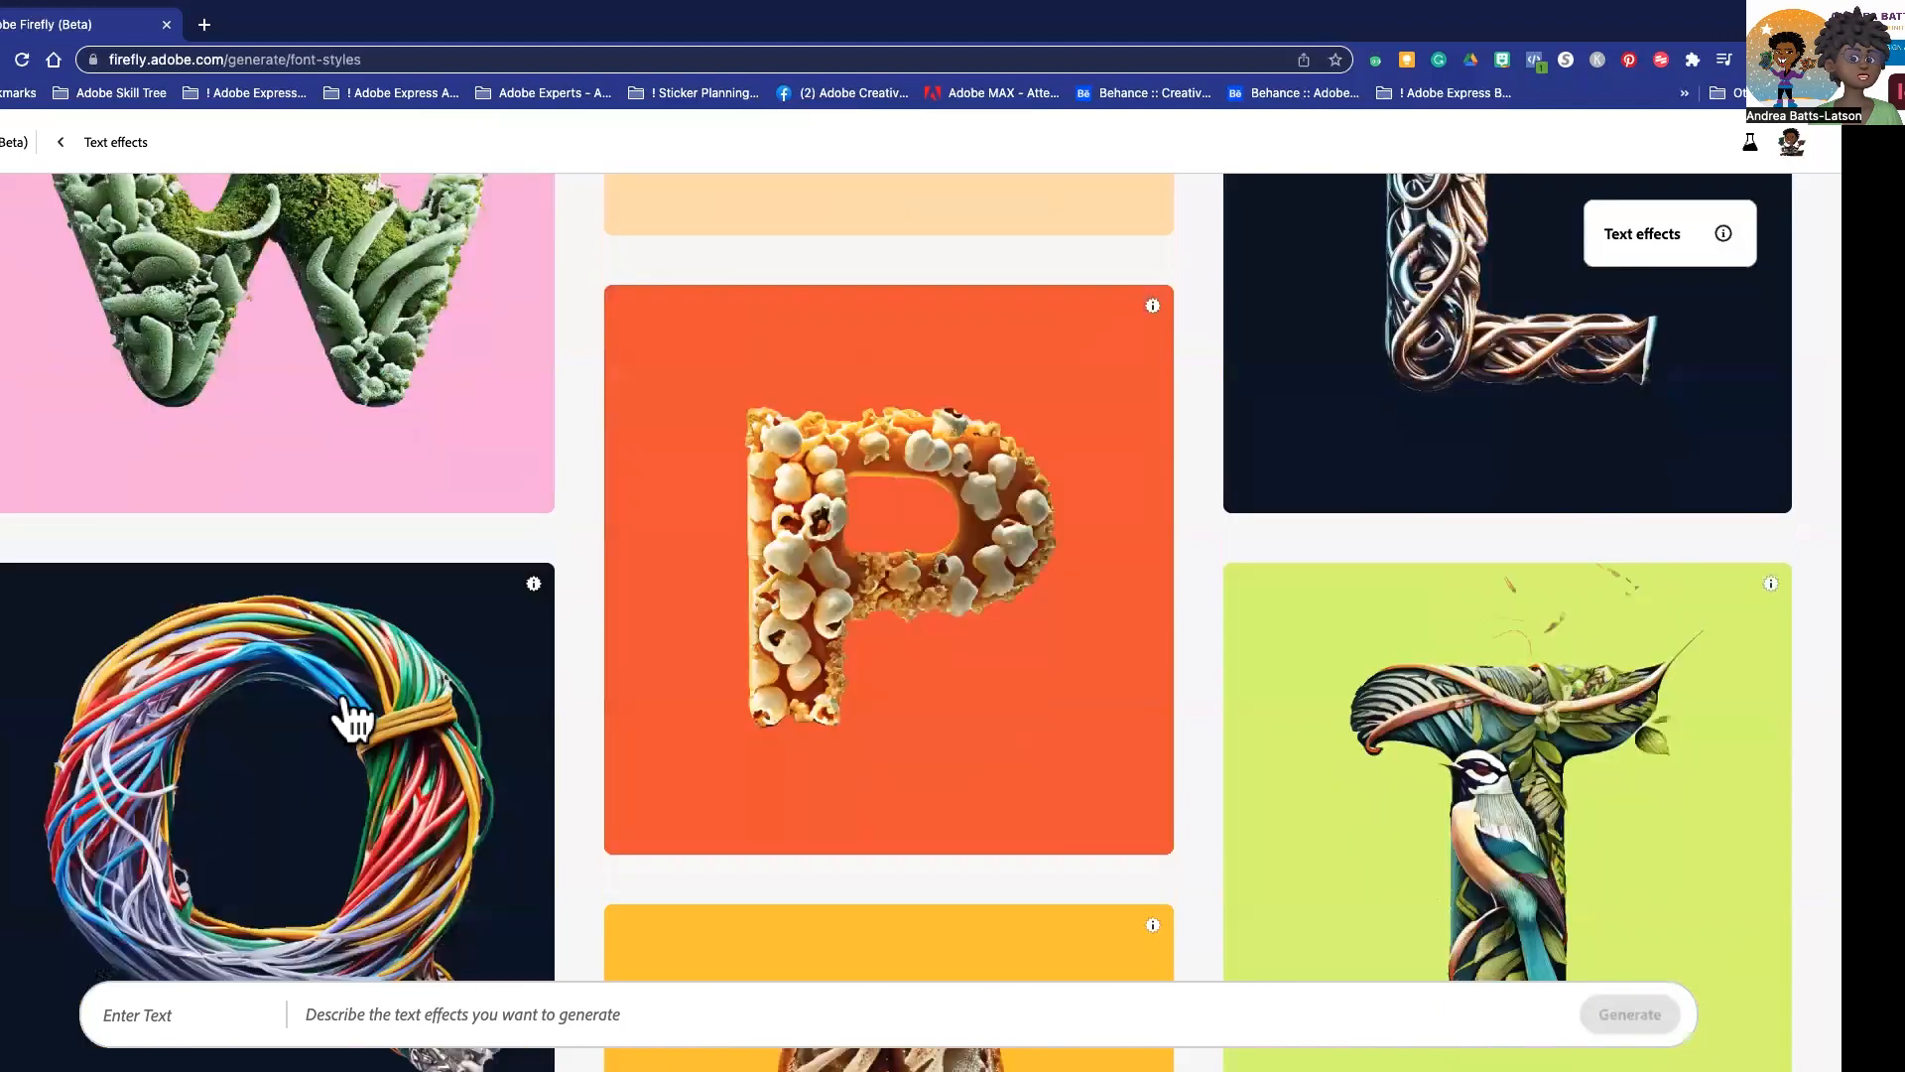
scroll(469, 681, "up", 1)
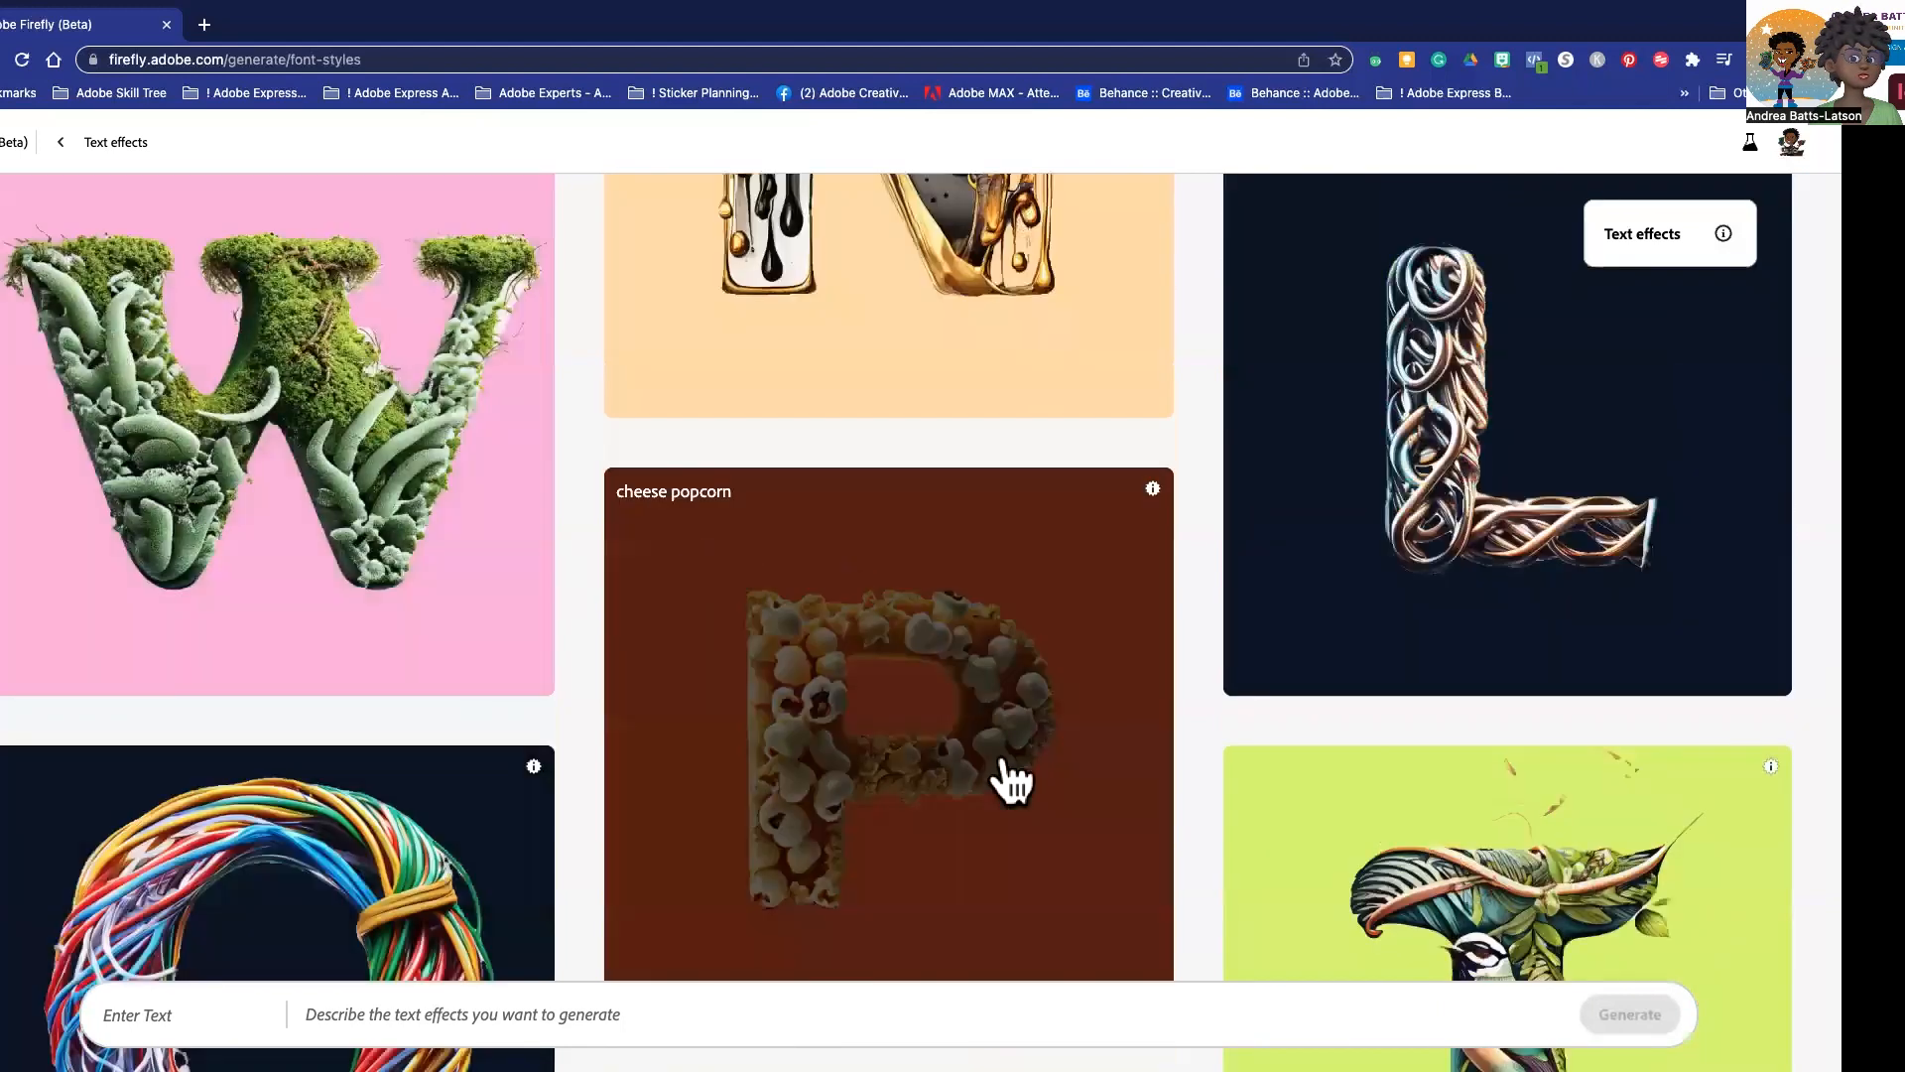
scroll(872, 689, "up", 9)
scroll(872, 689, "up", 6)
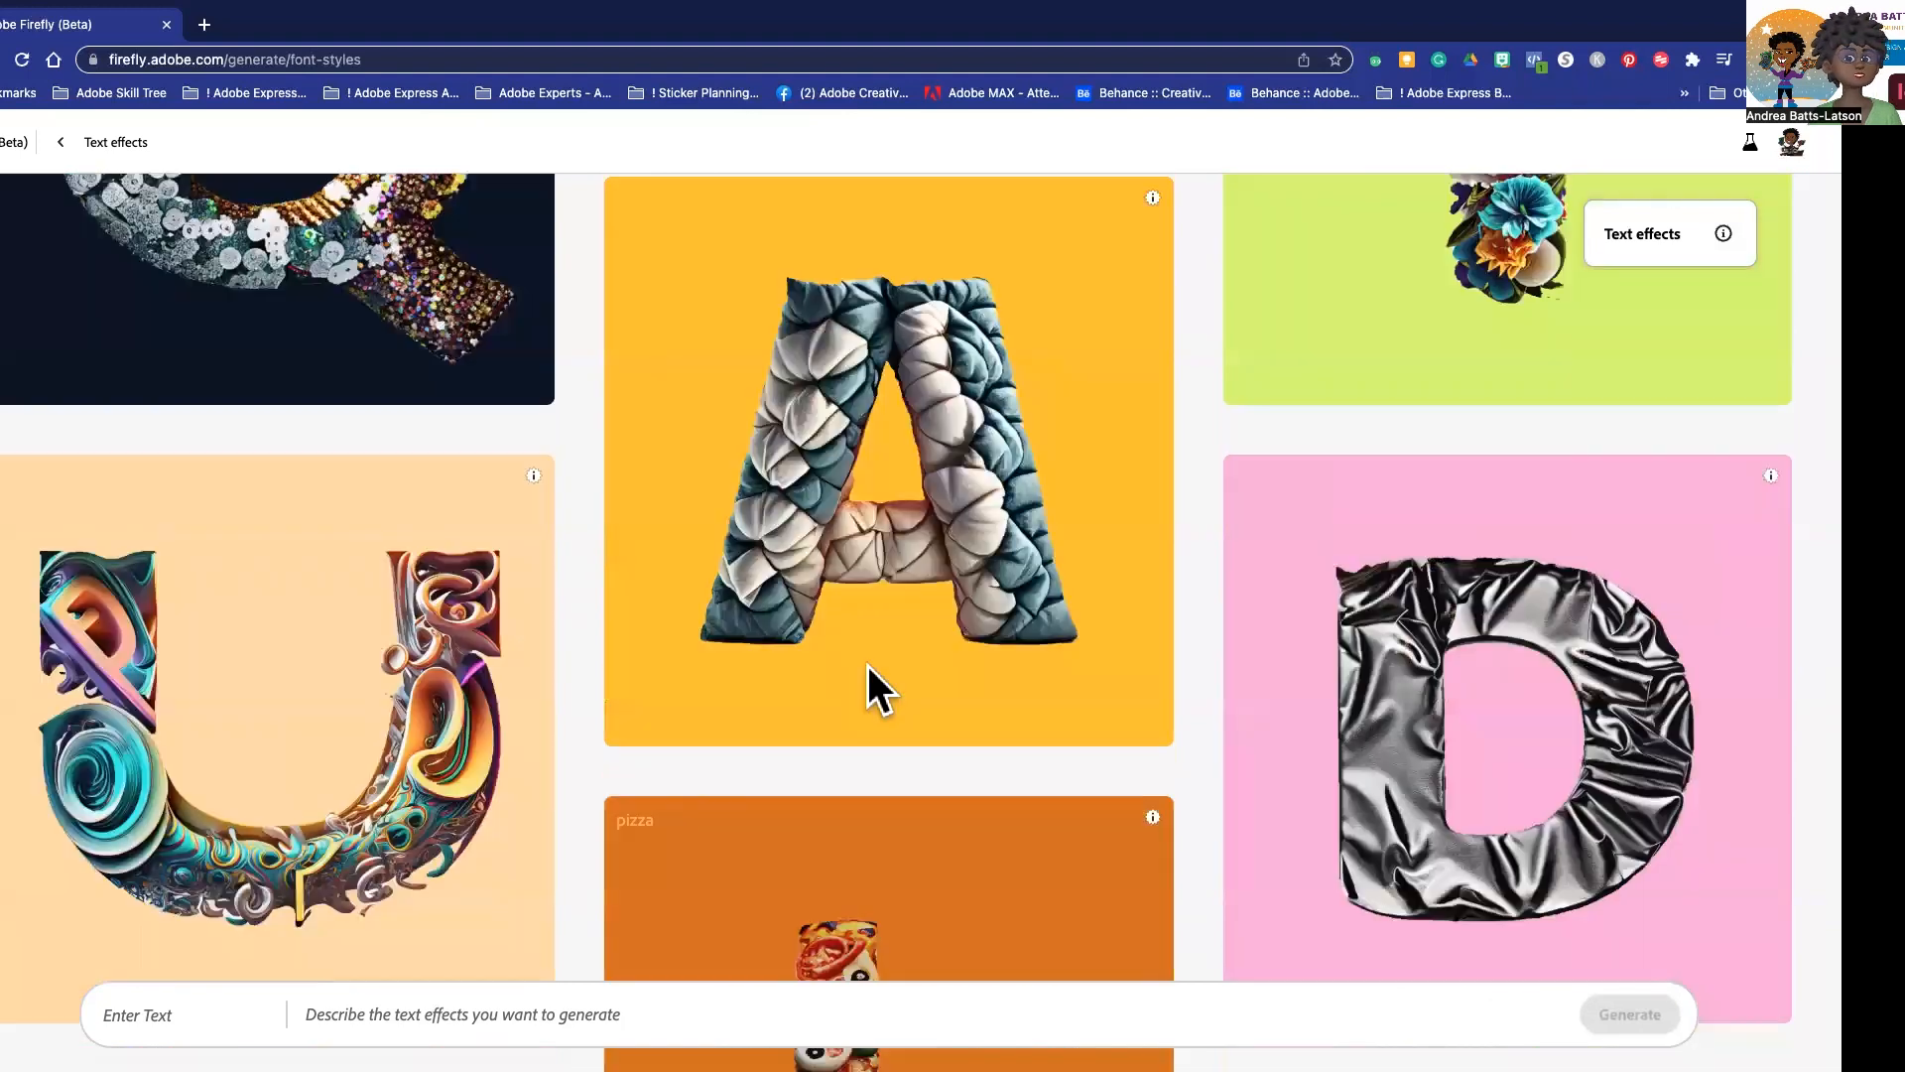
scroll(866, 663, "up", 10)
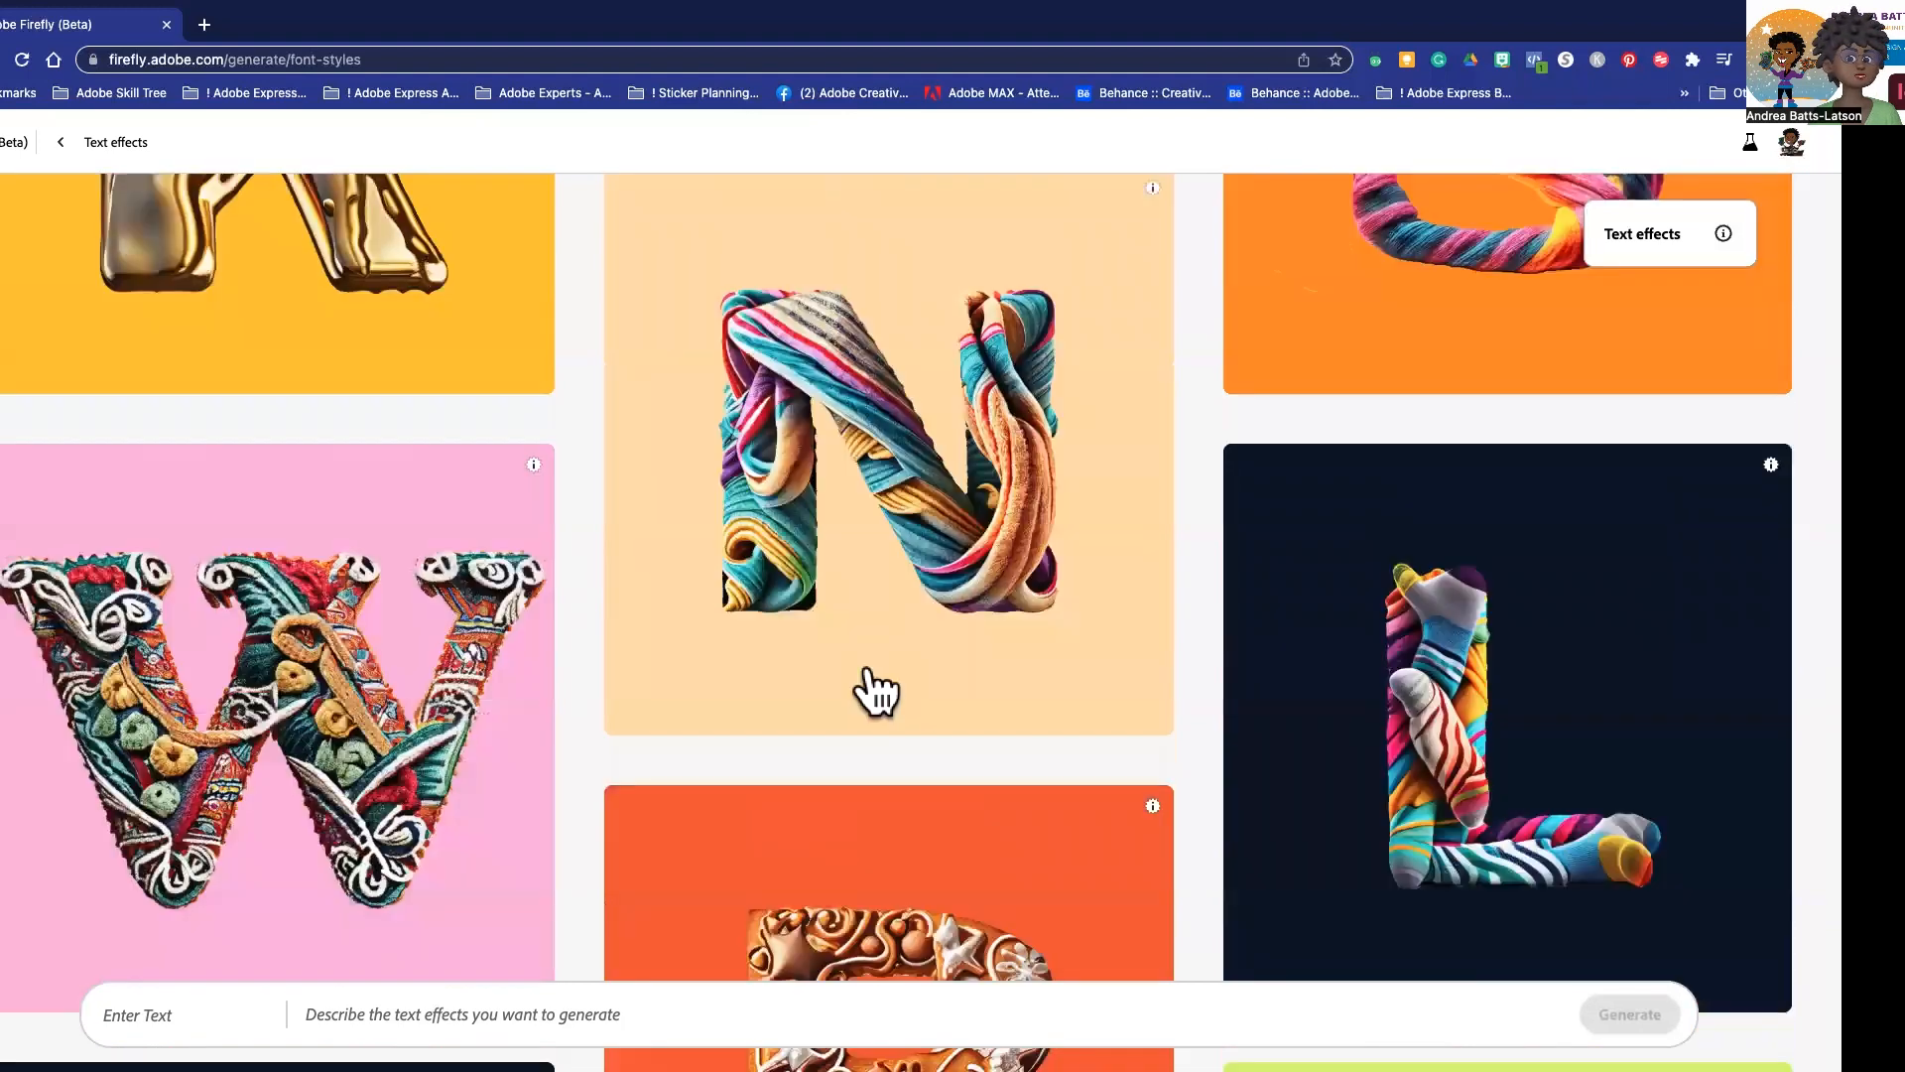
scroll(877, 692, "up", 5)
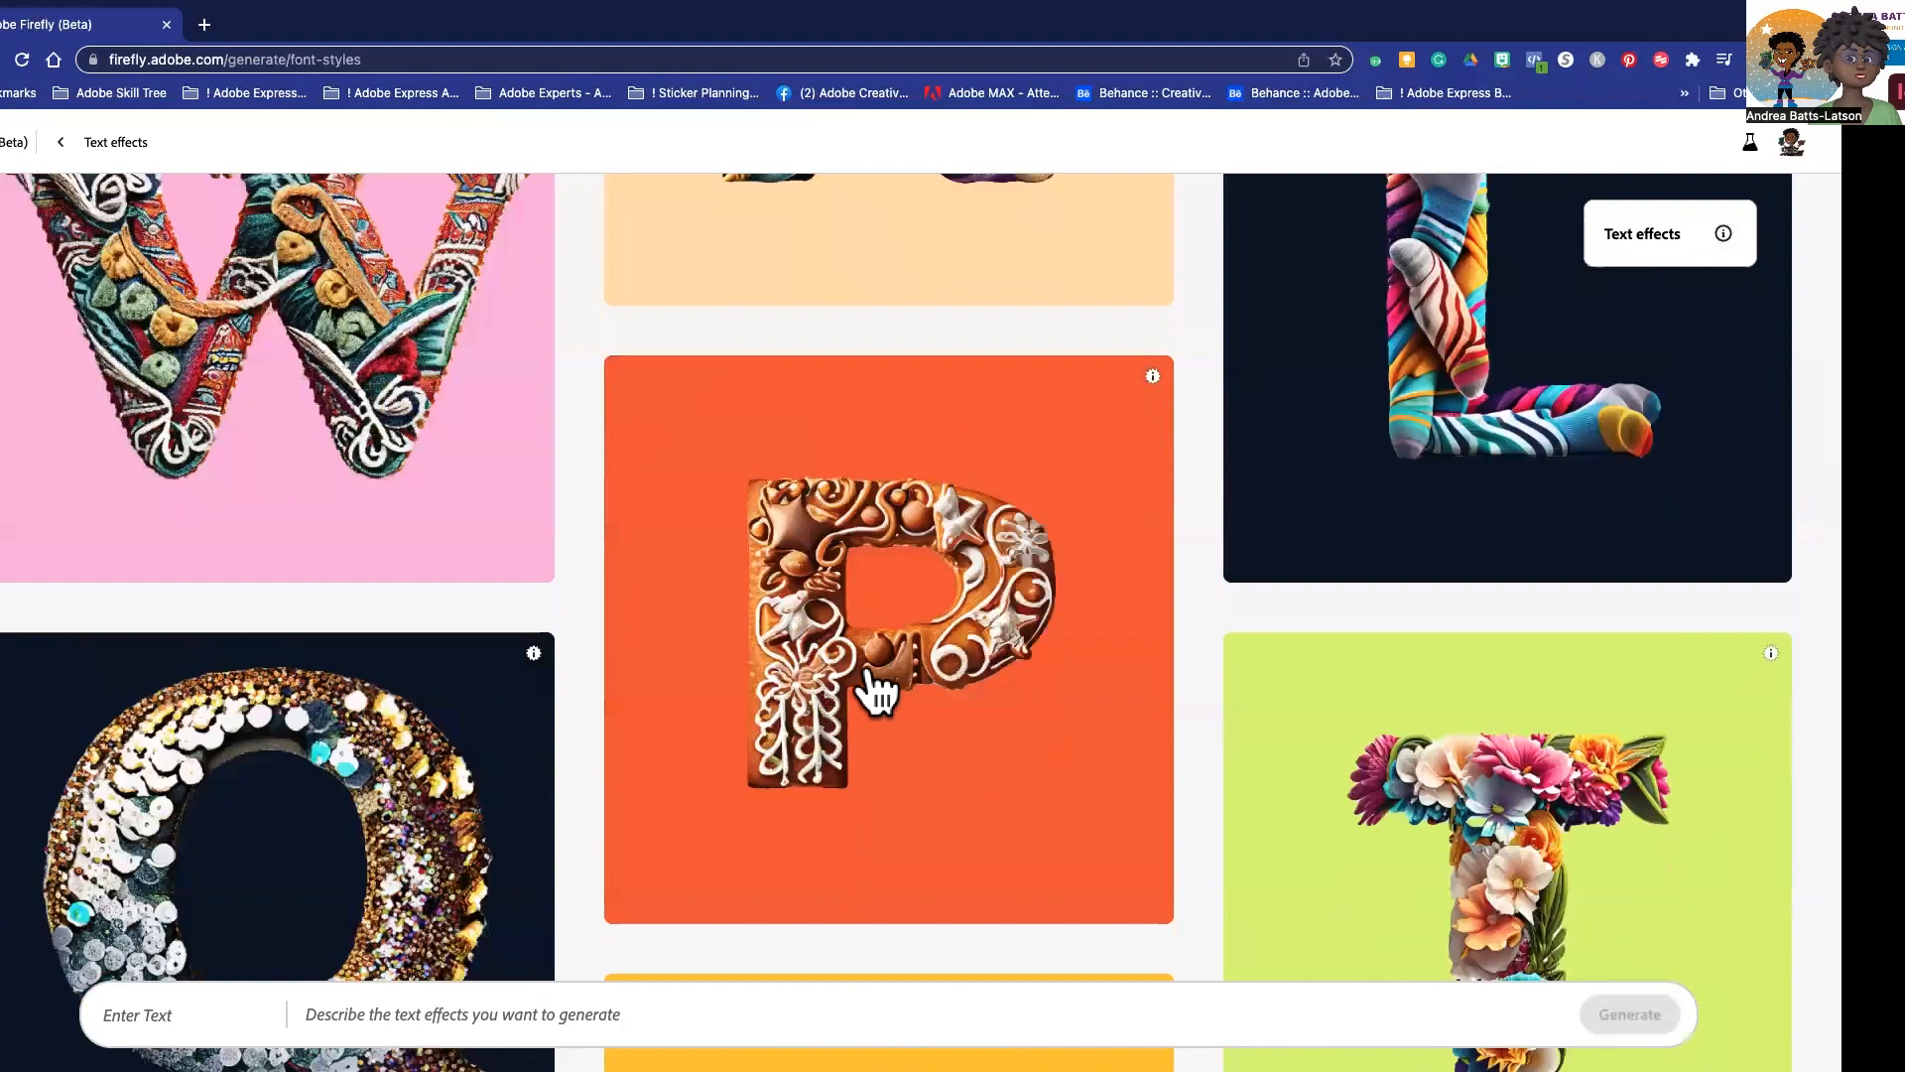
scroll(866, 674, "up", 10)
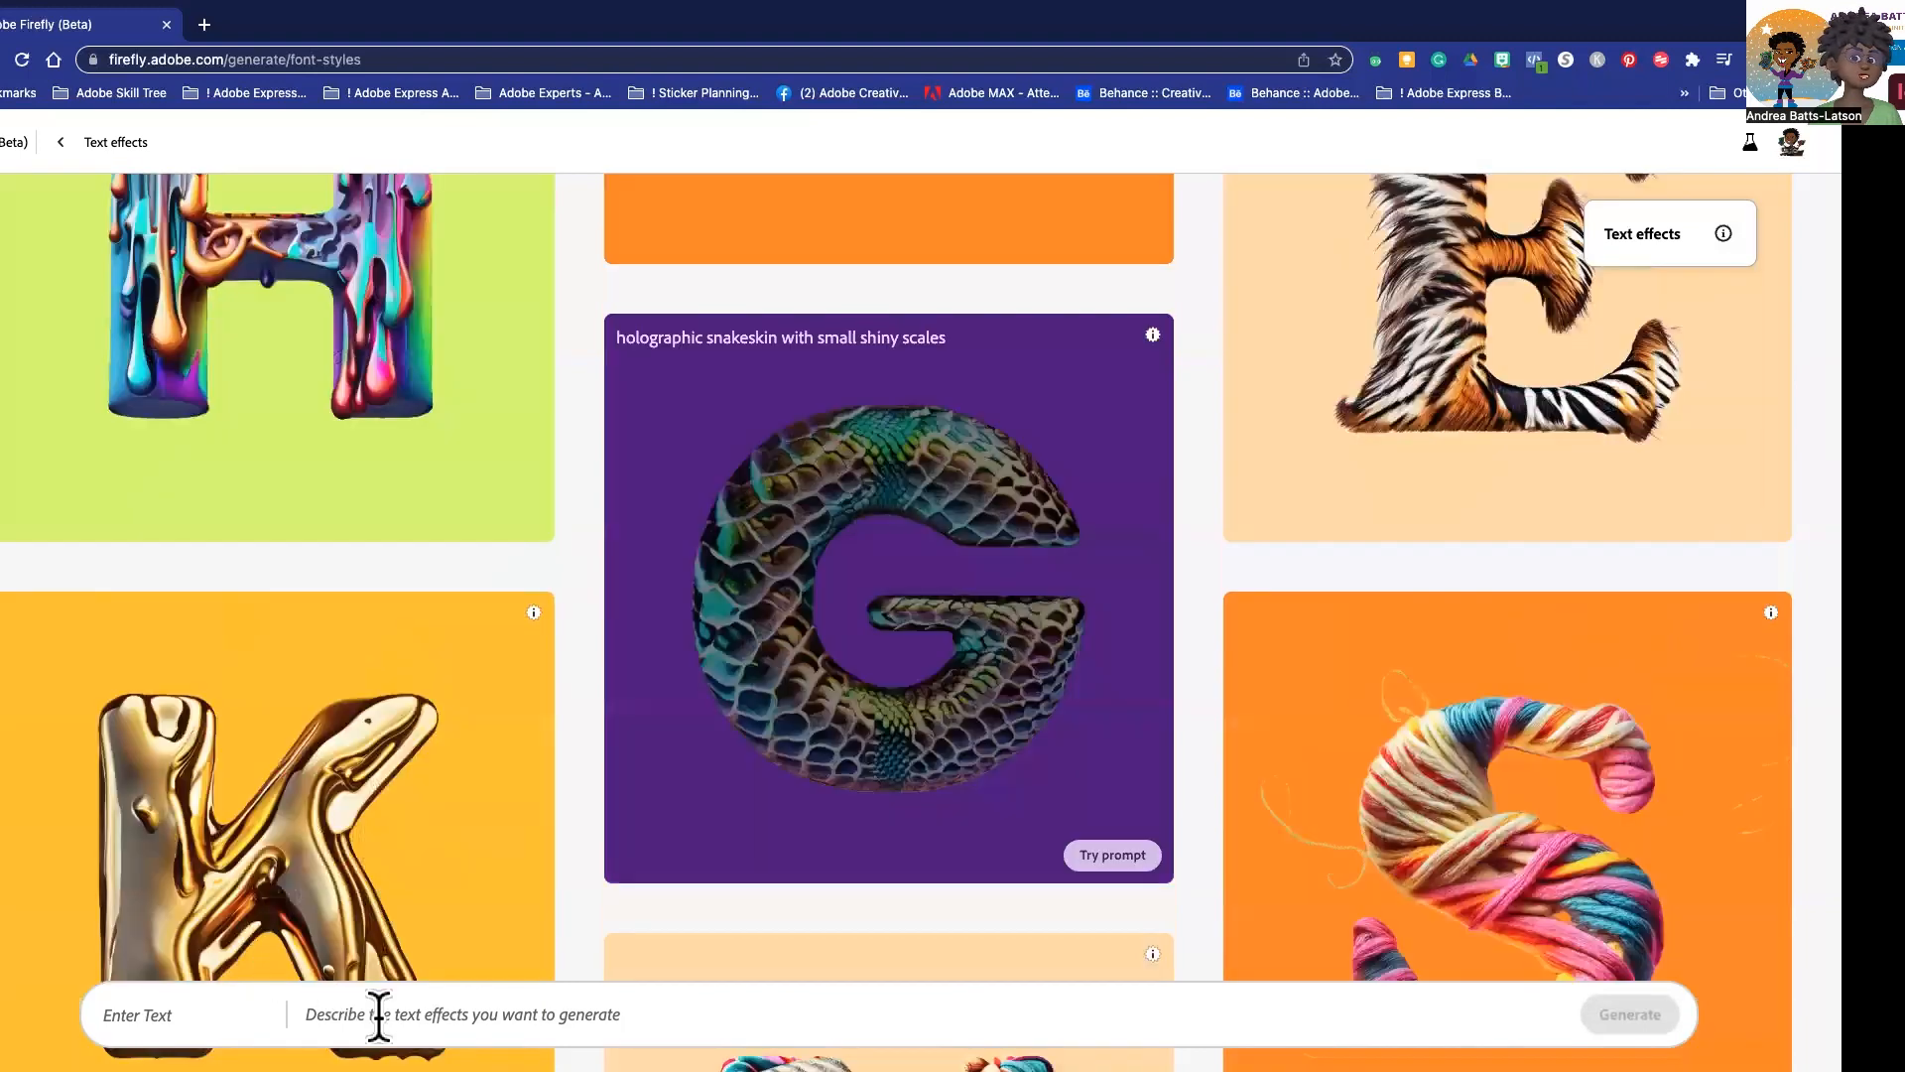
mouse_move(842, 579)
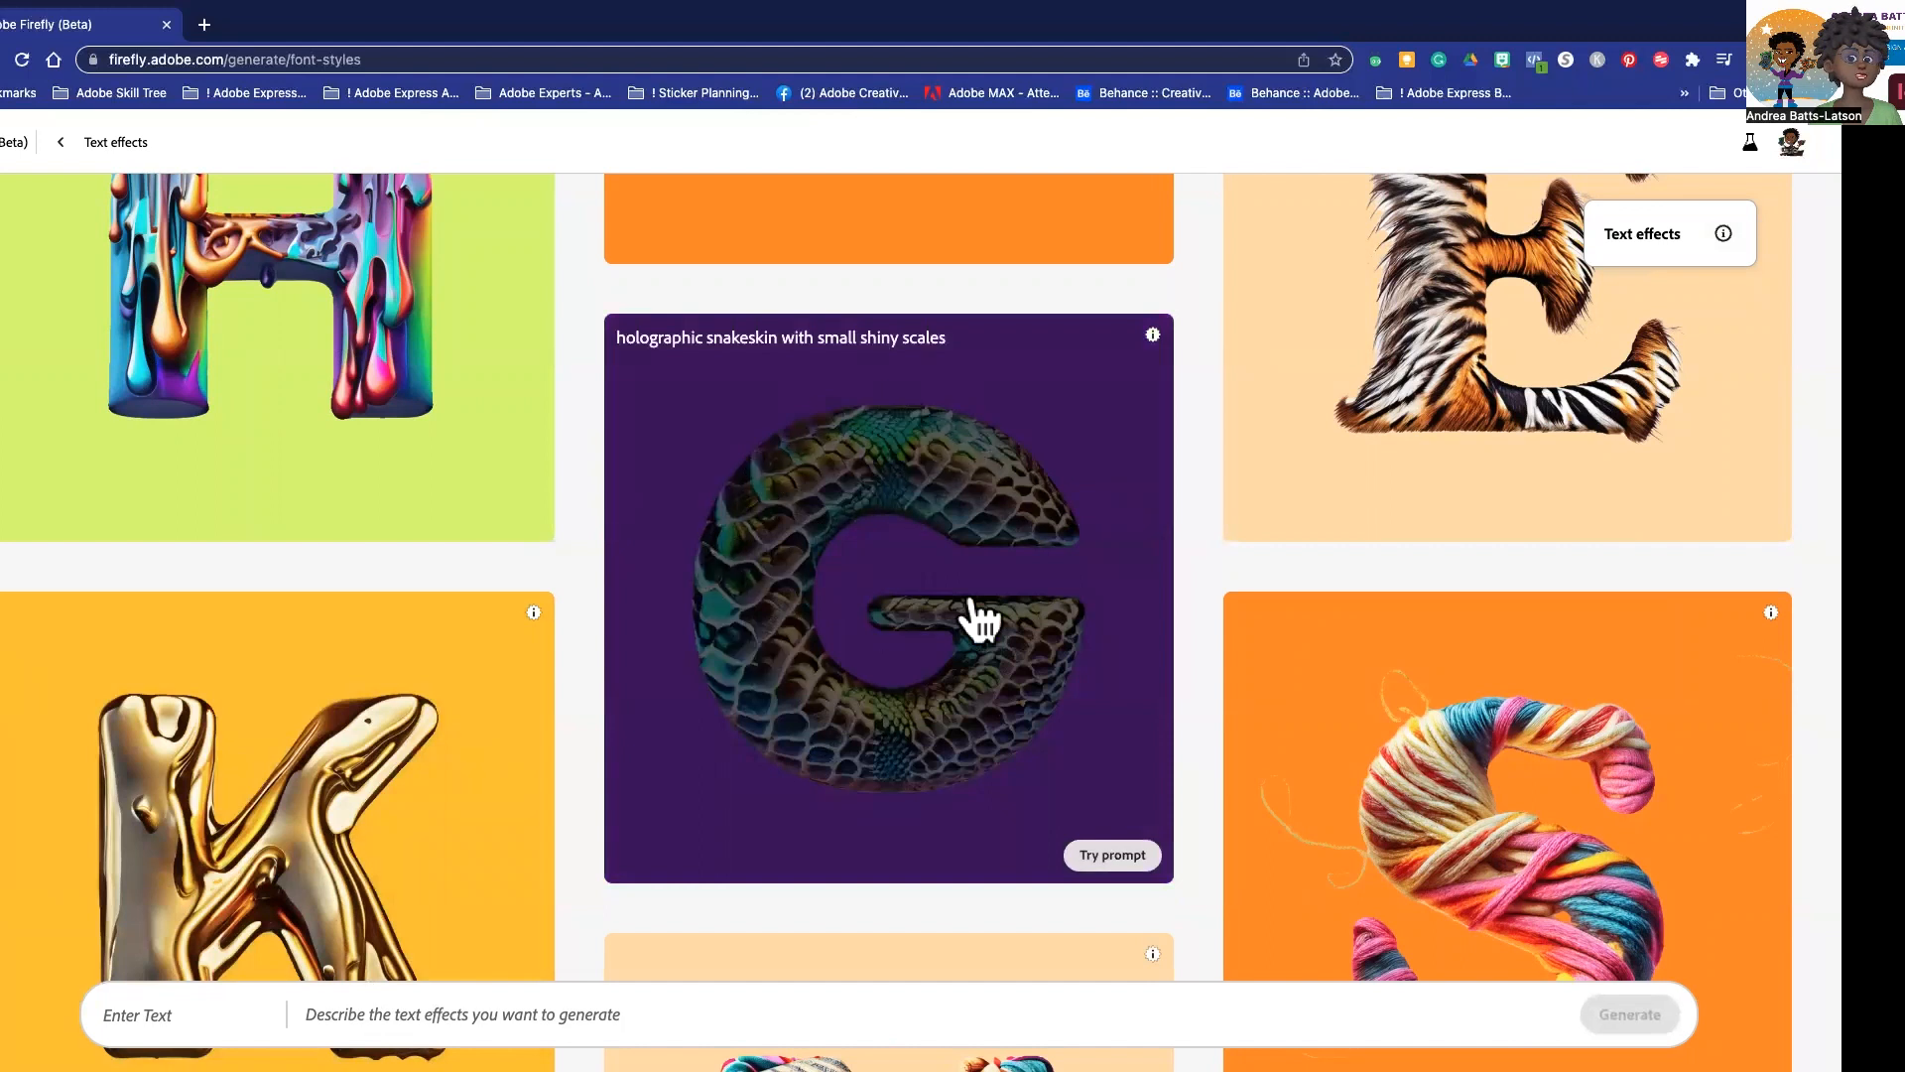
mouse_move(1394, 779)
scroll(1395, 744, "down", 4)
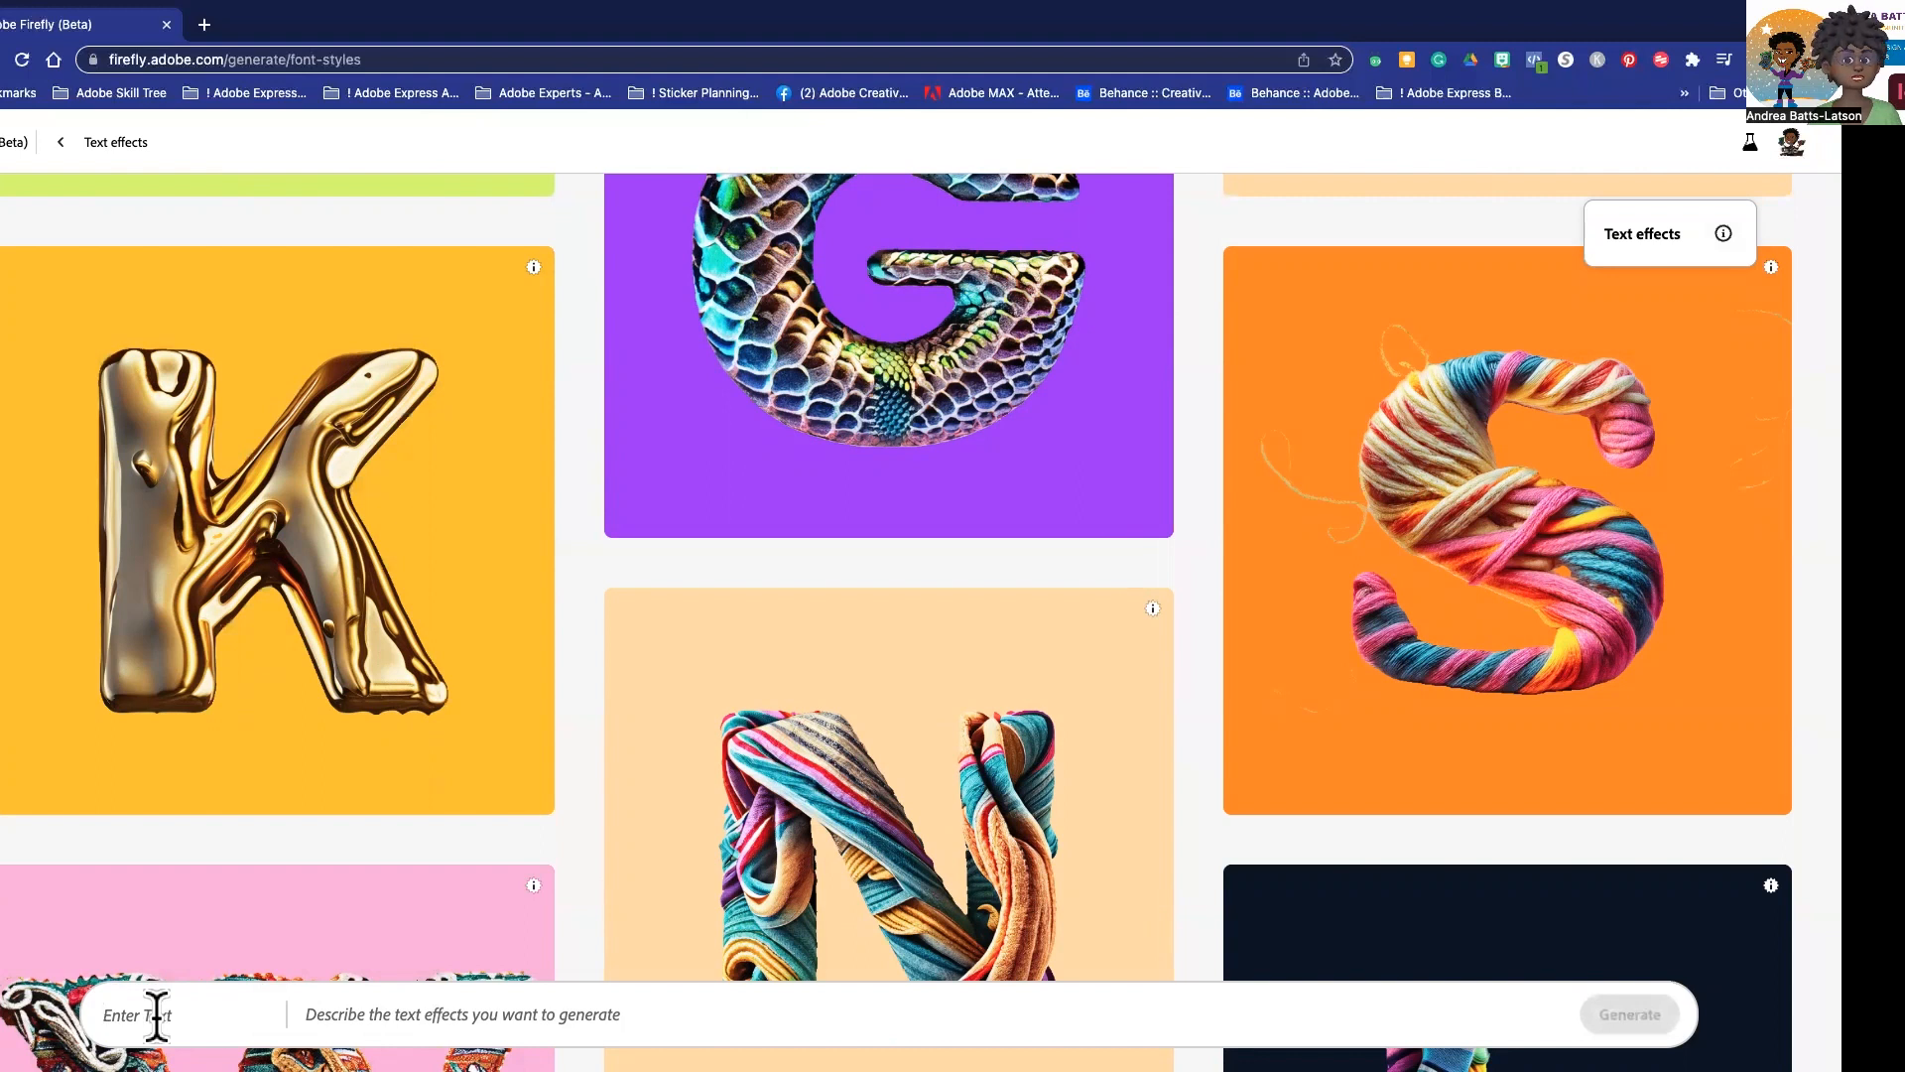
- Generate a text effect for the word FIFA with the prompt "soccer", compare variations and select the third one
type("FIFA")
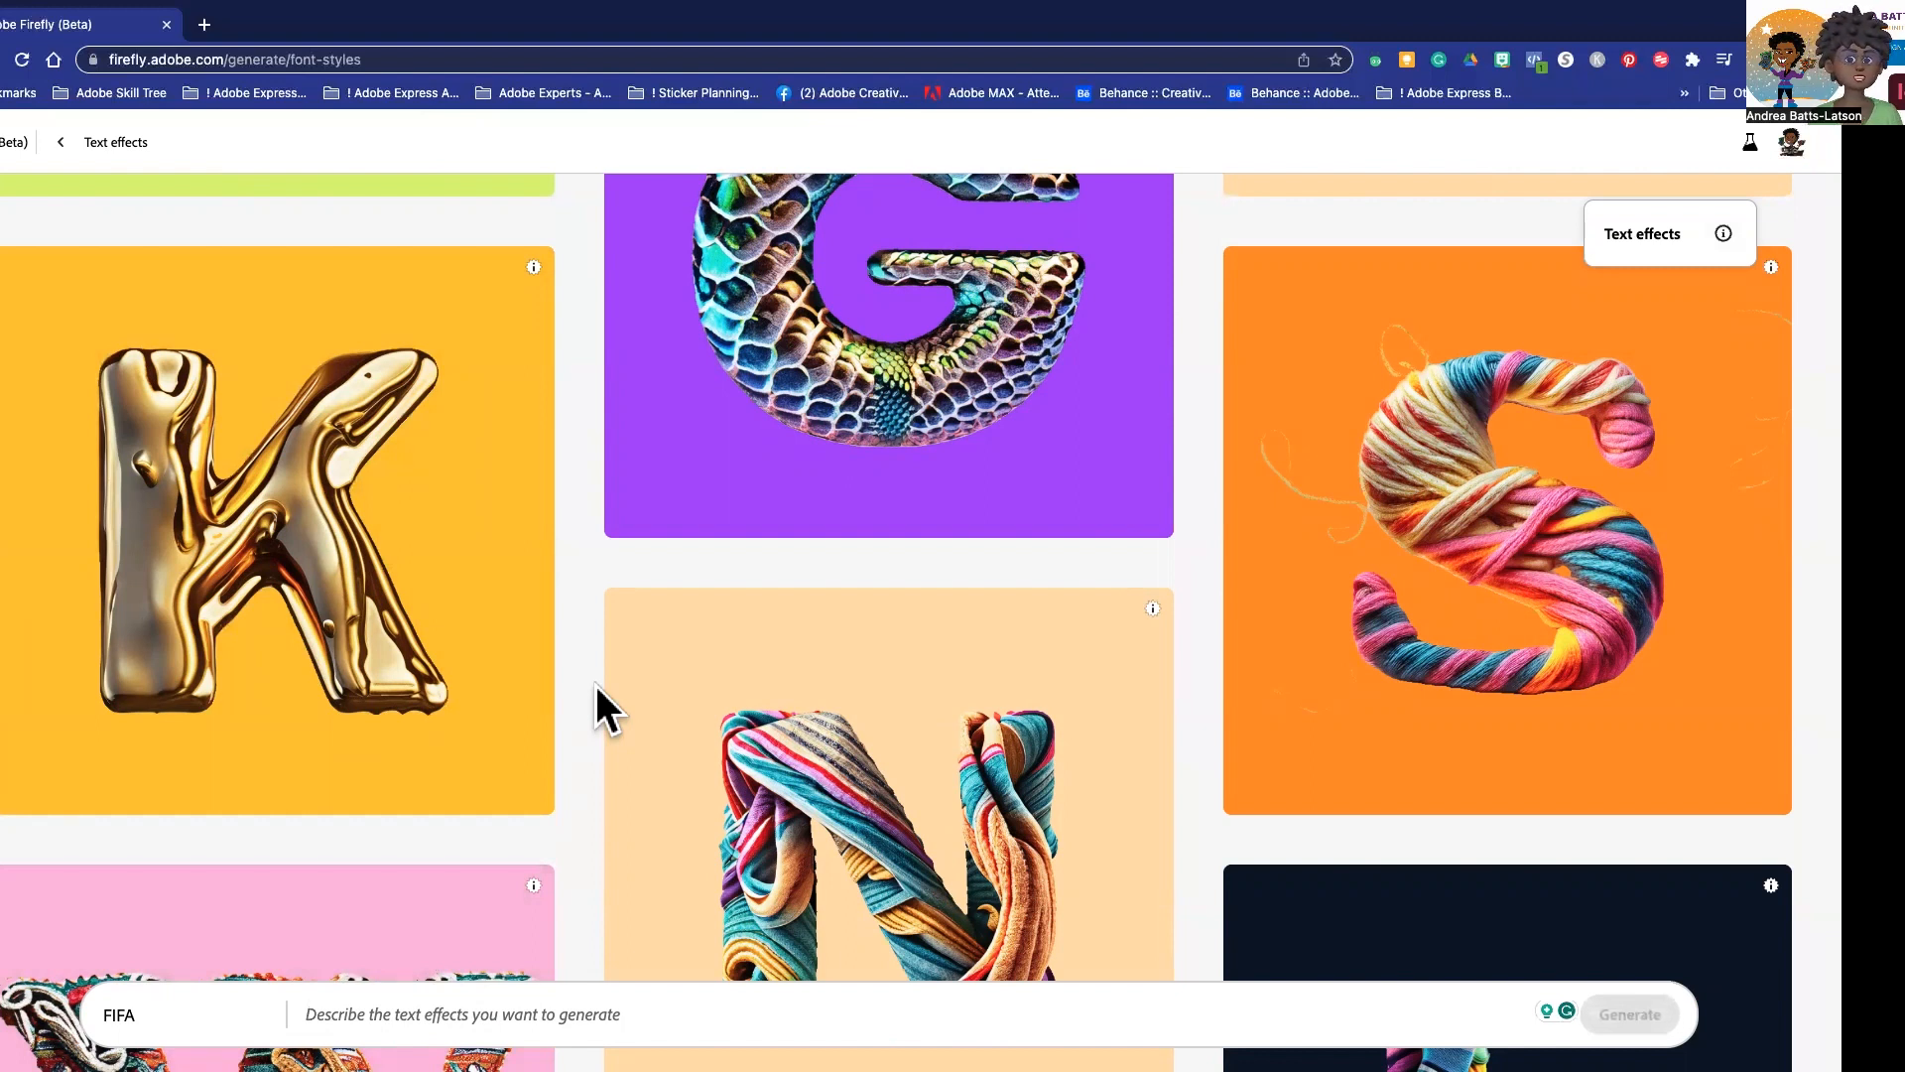
type("soccer")
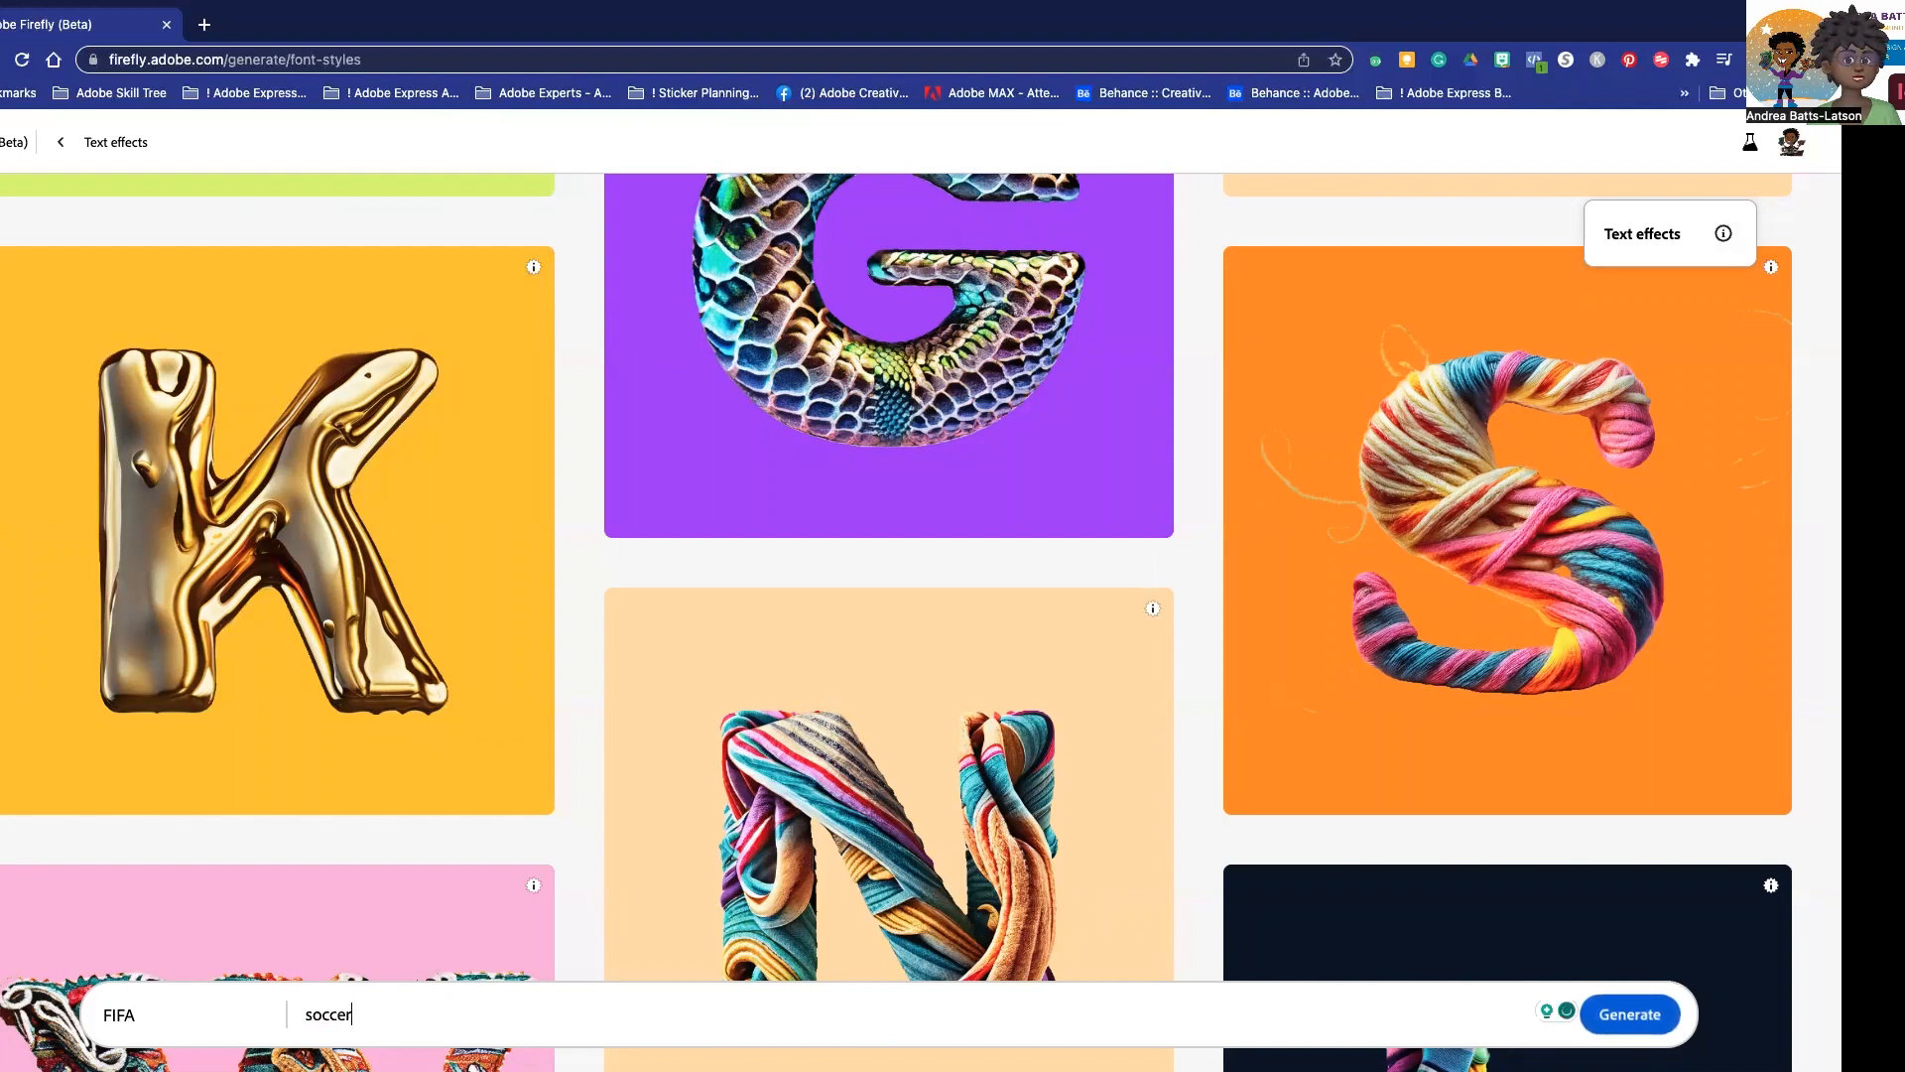
key("Return")
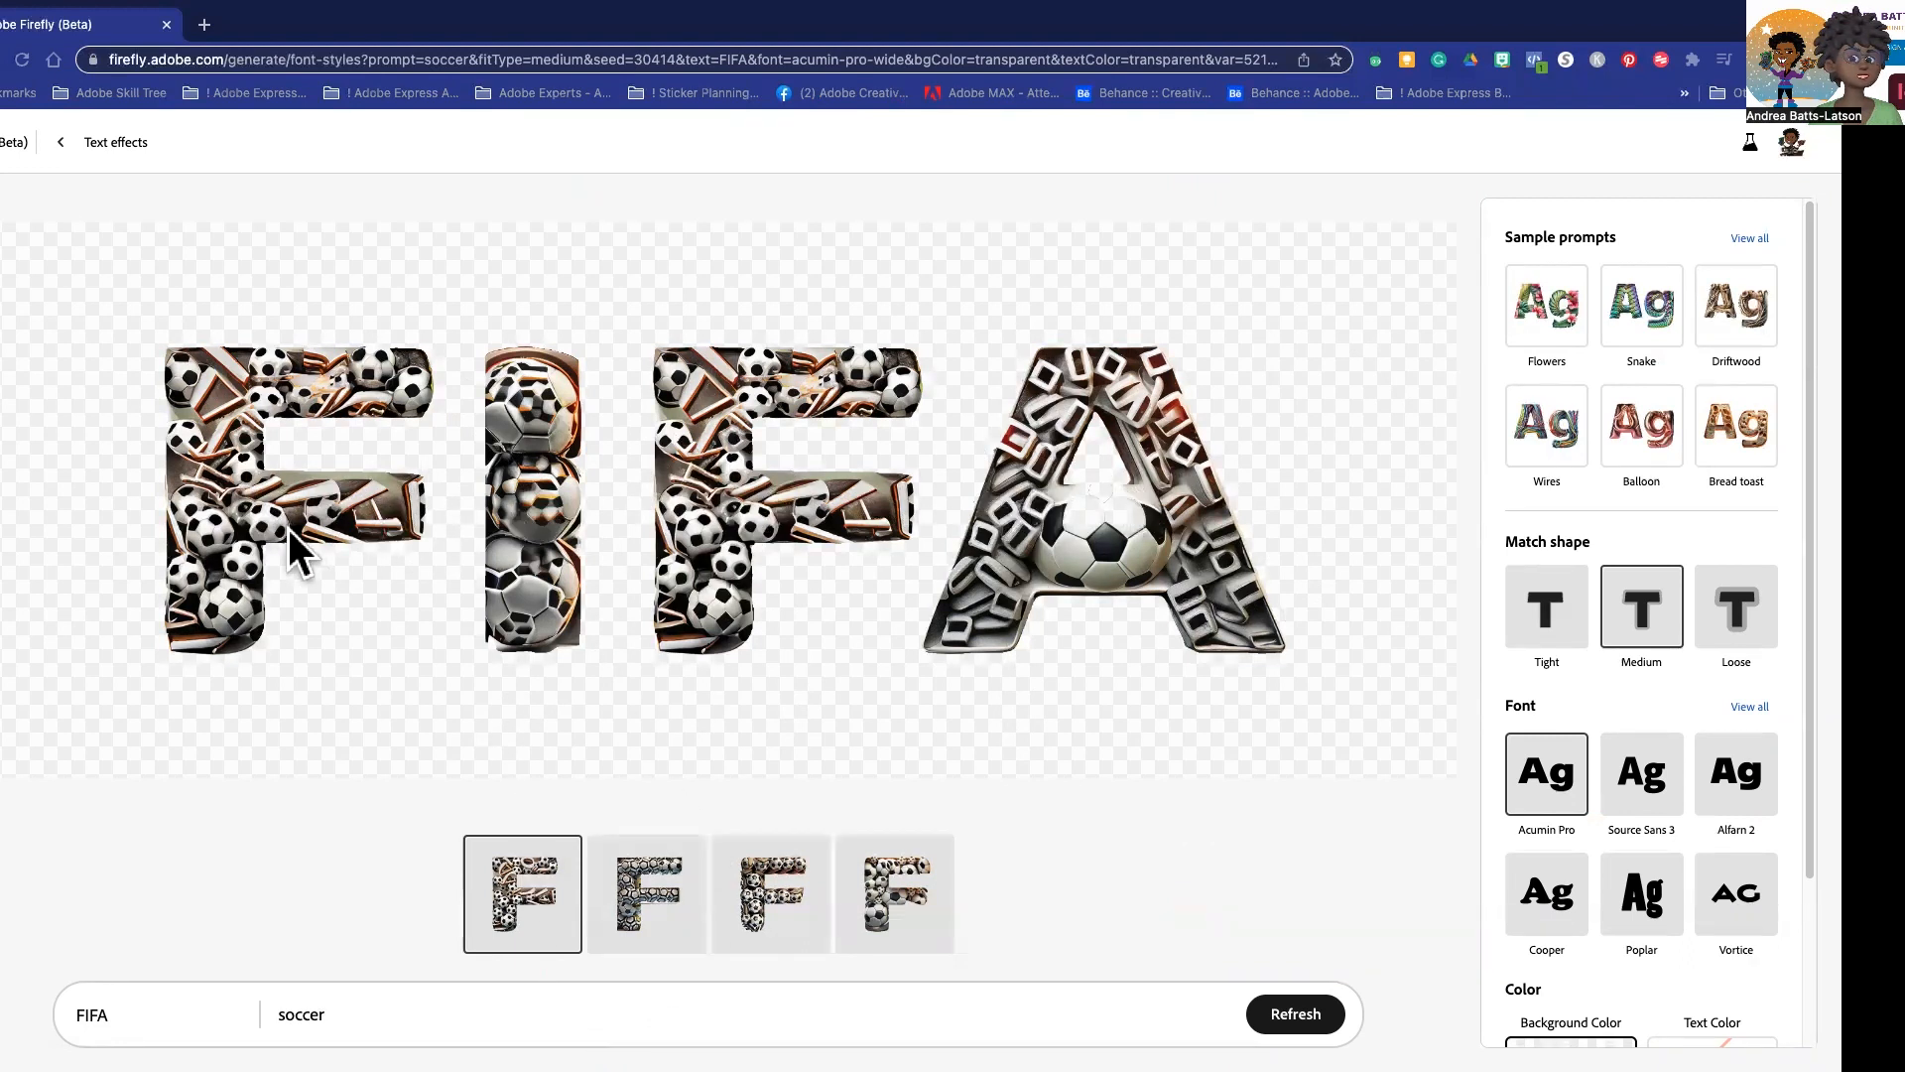
left_click(675, 898)
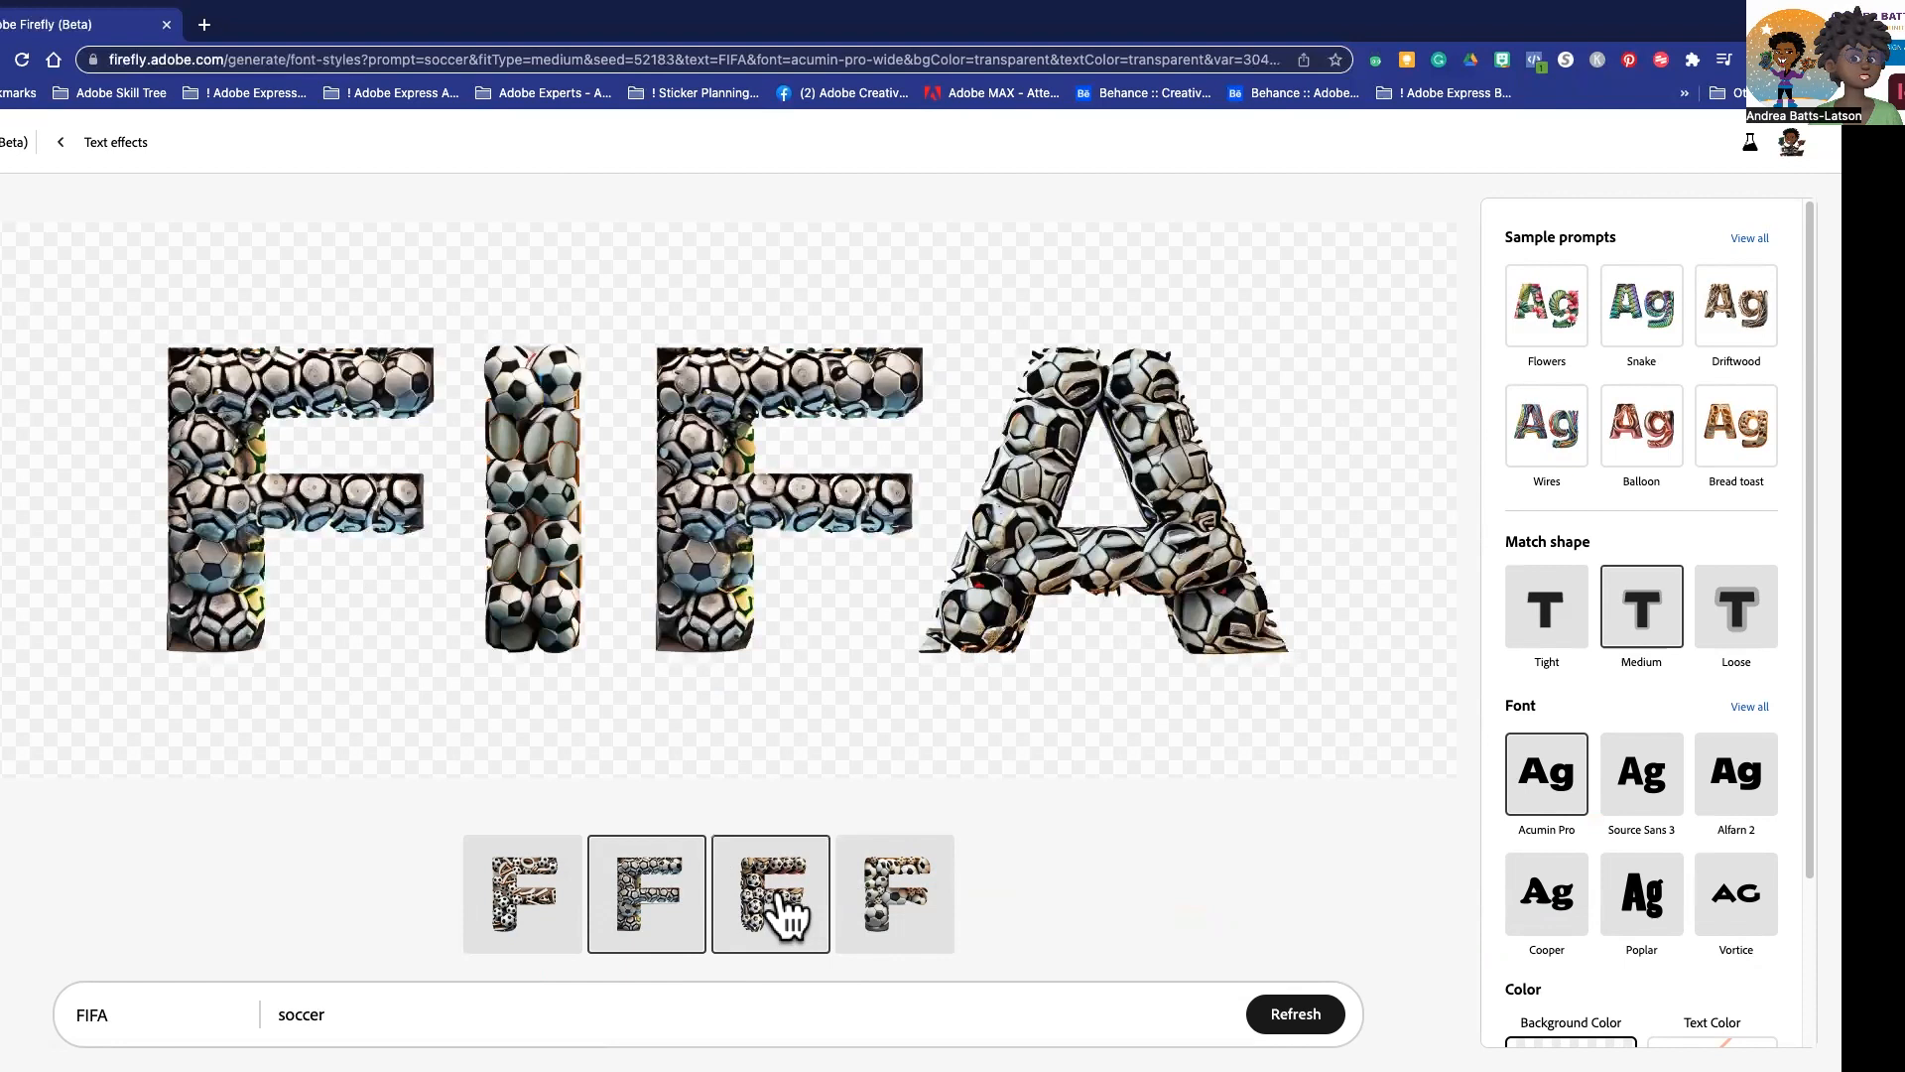
left_click(783, 898)
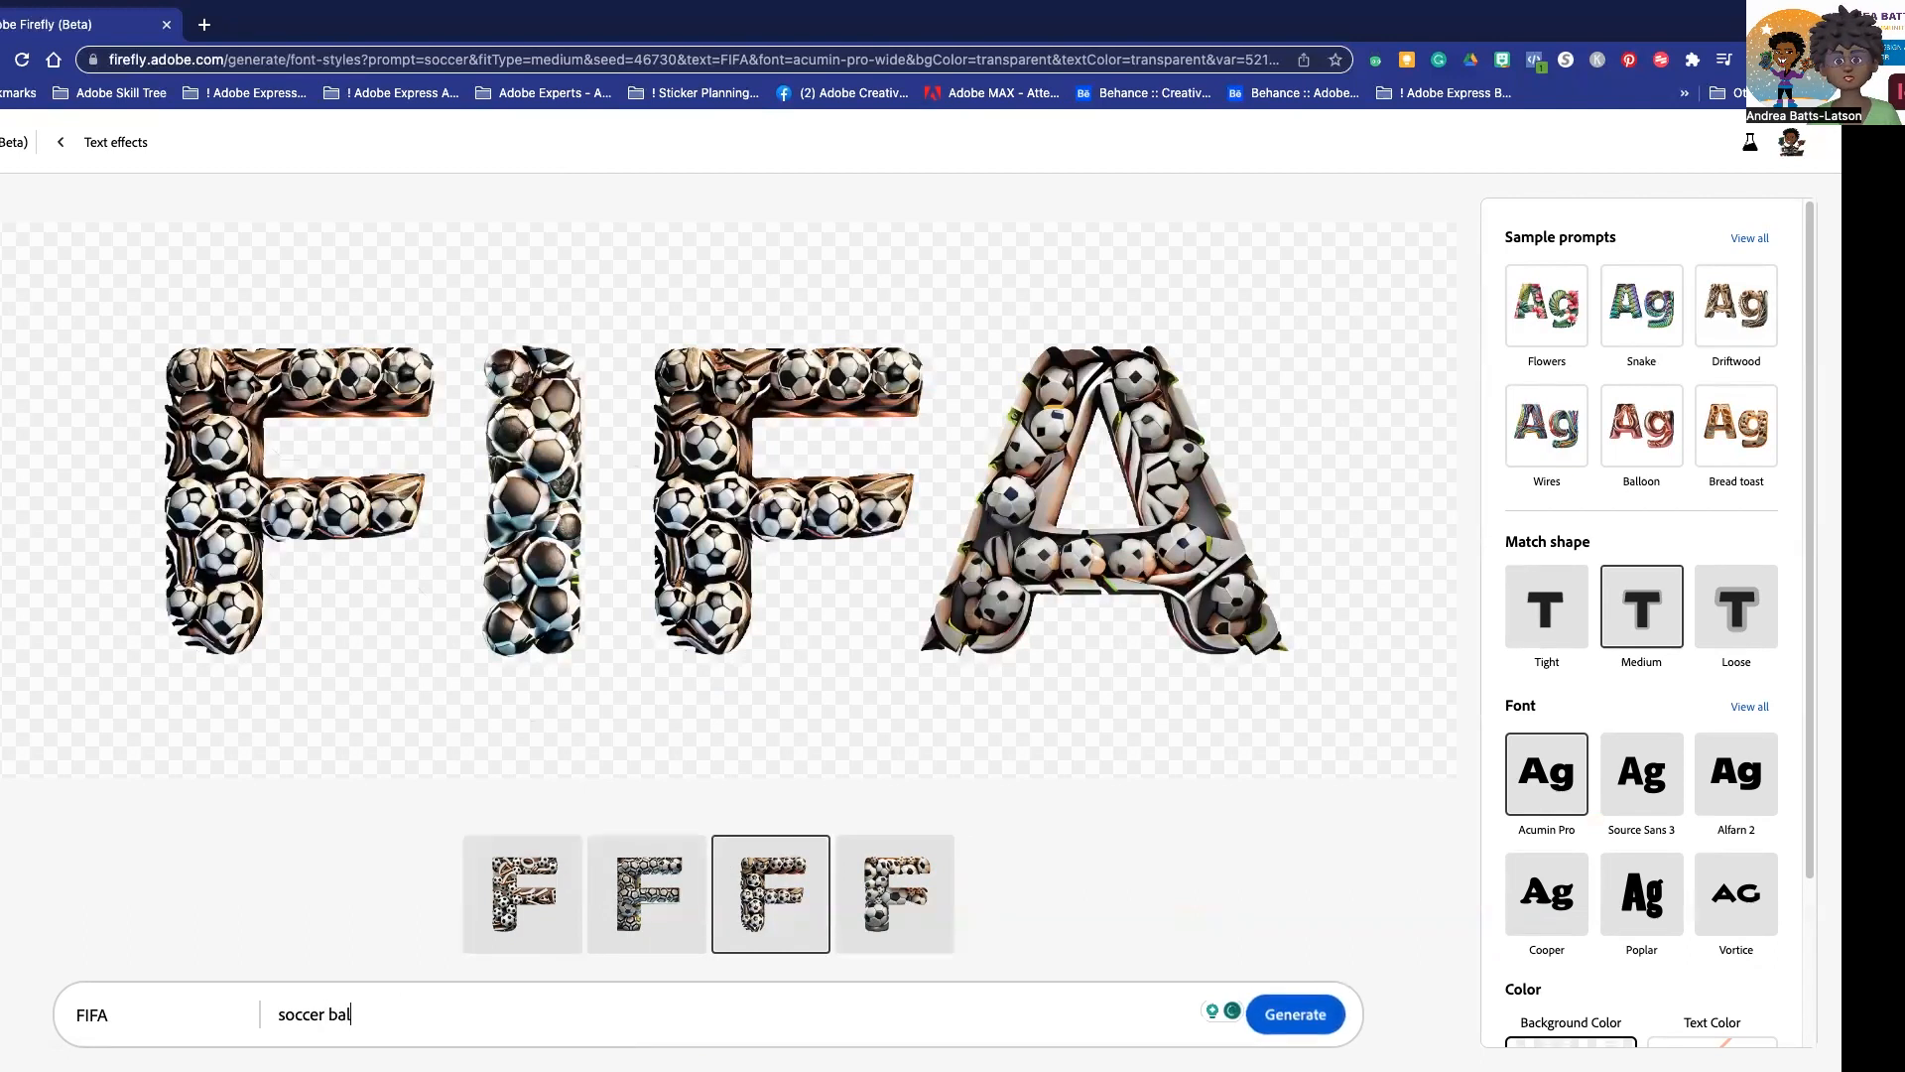
- Generate the FIFA text effect with the prompt "soccer balls" and compare the resulting variations
key("Return")
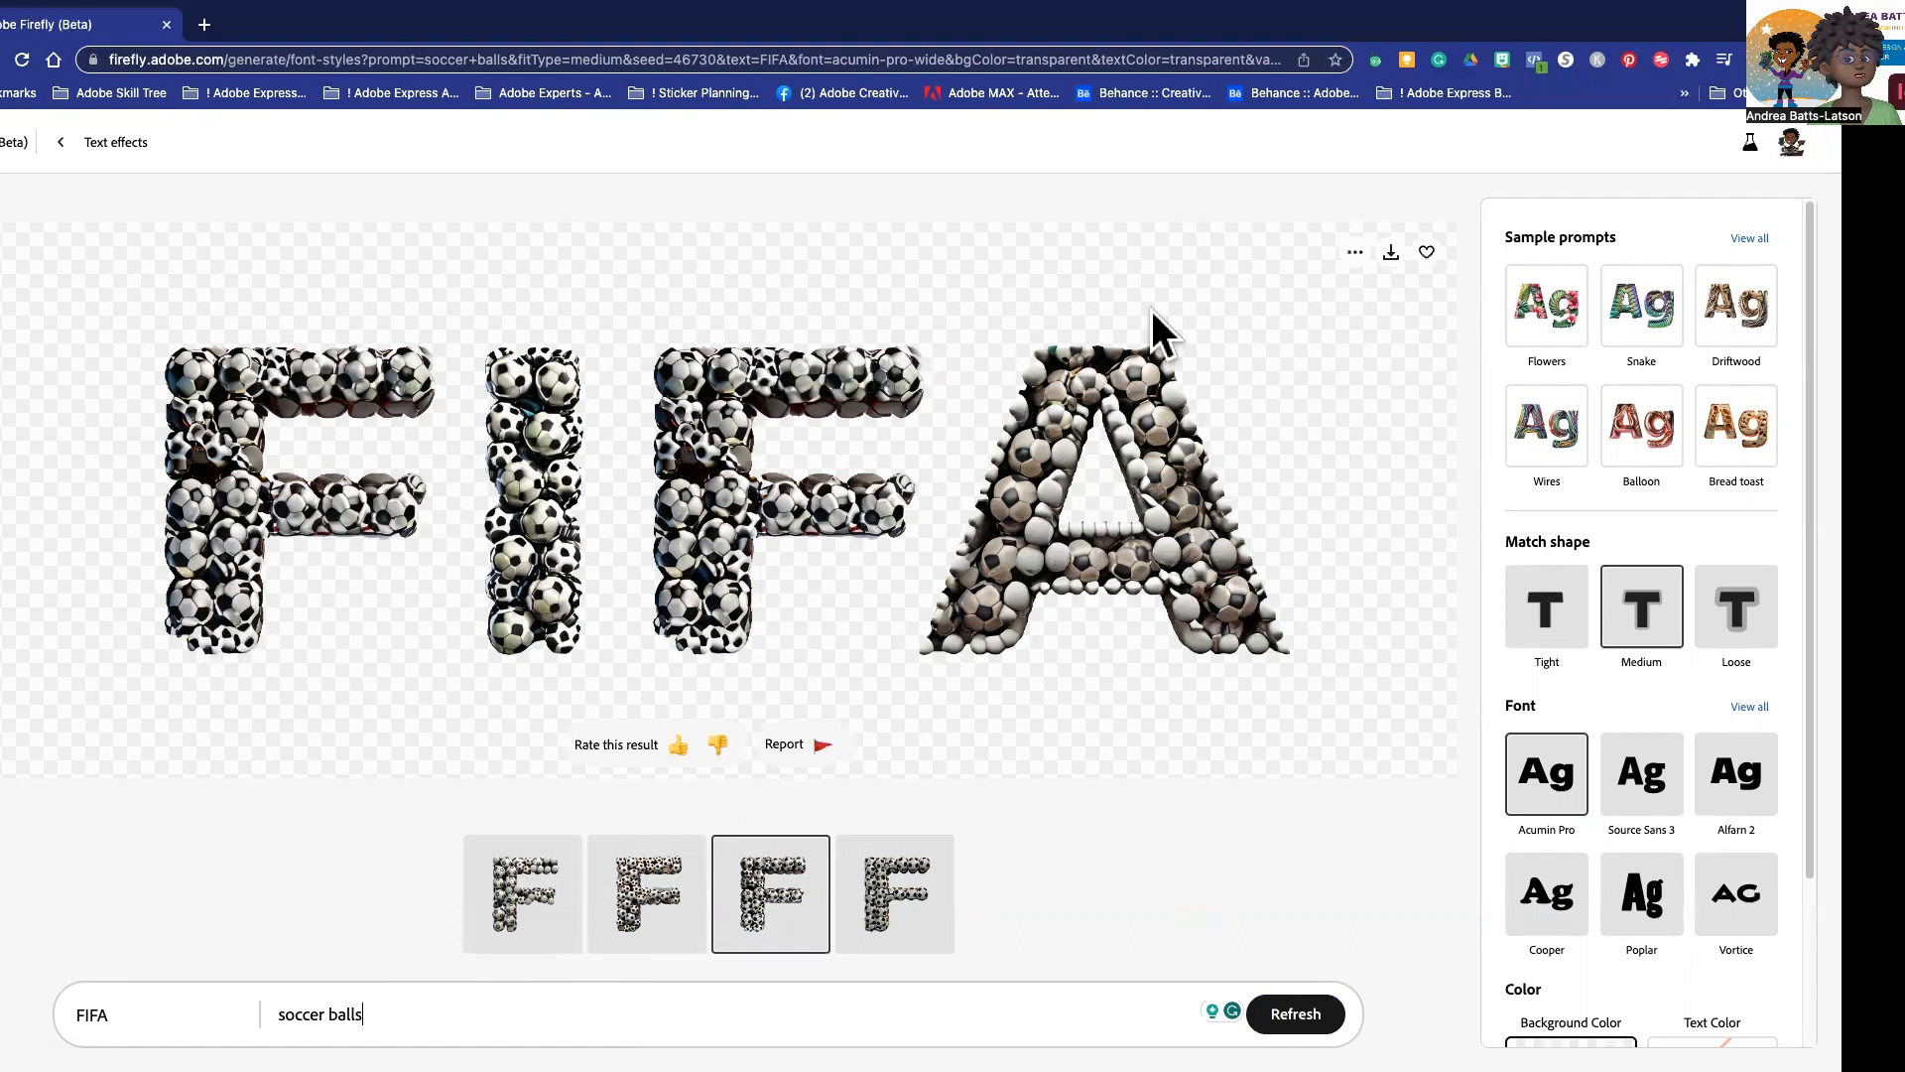
left_click(893, 886)
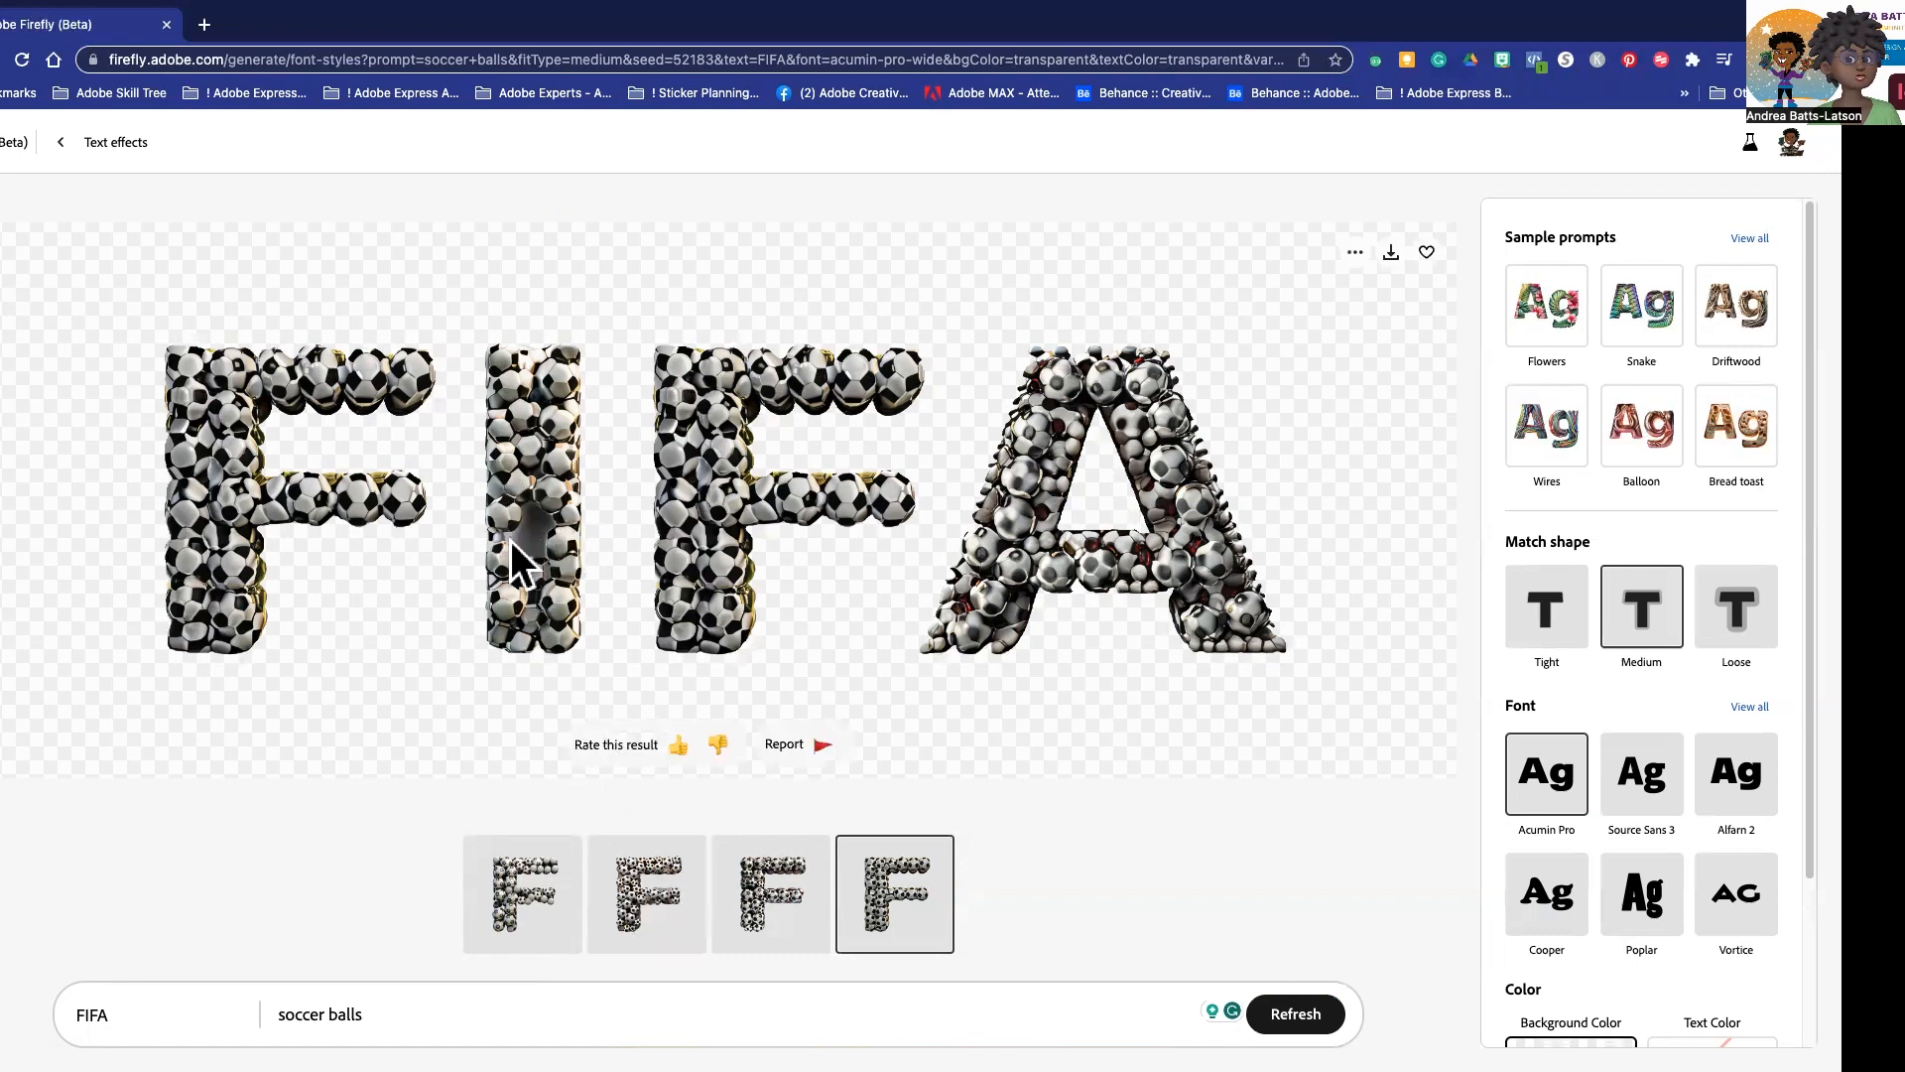
left_click(514, 914)
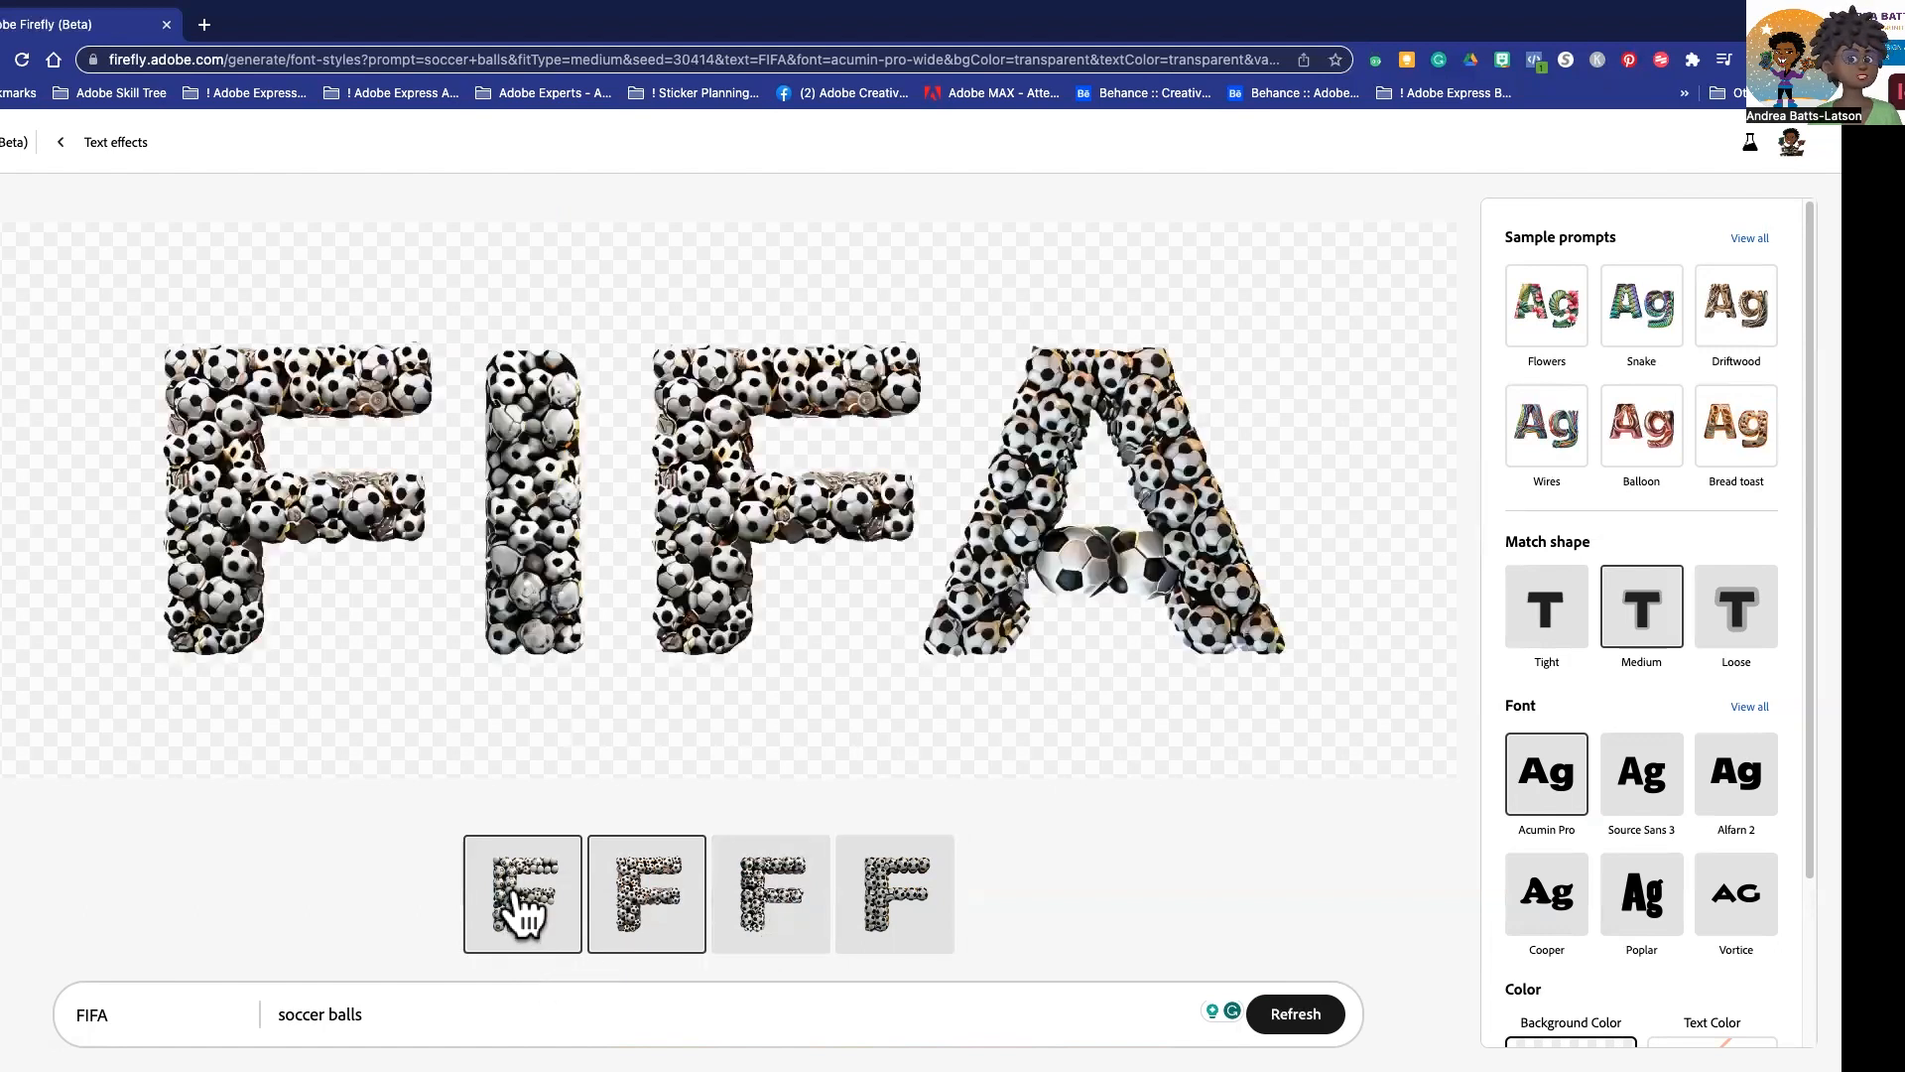
left_click(523, 913)
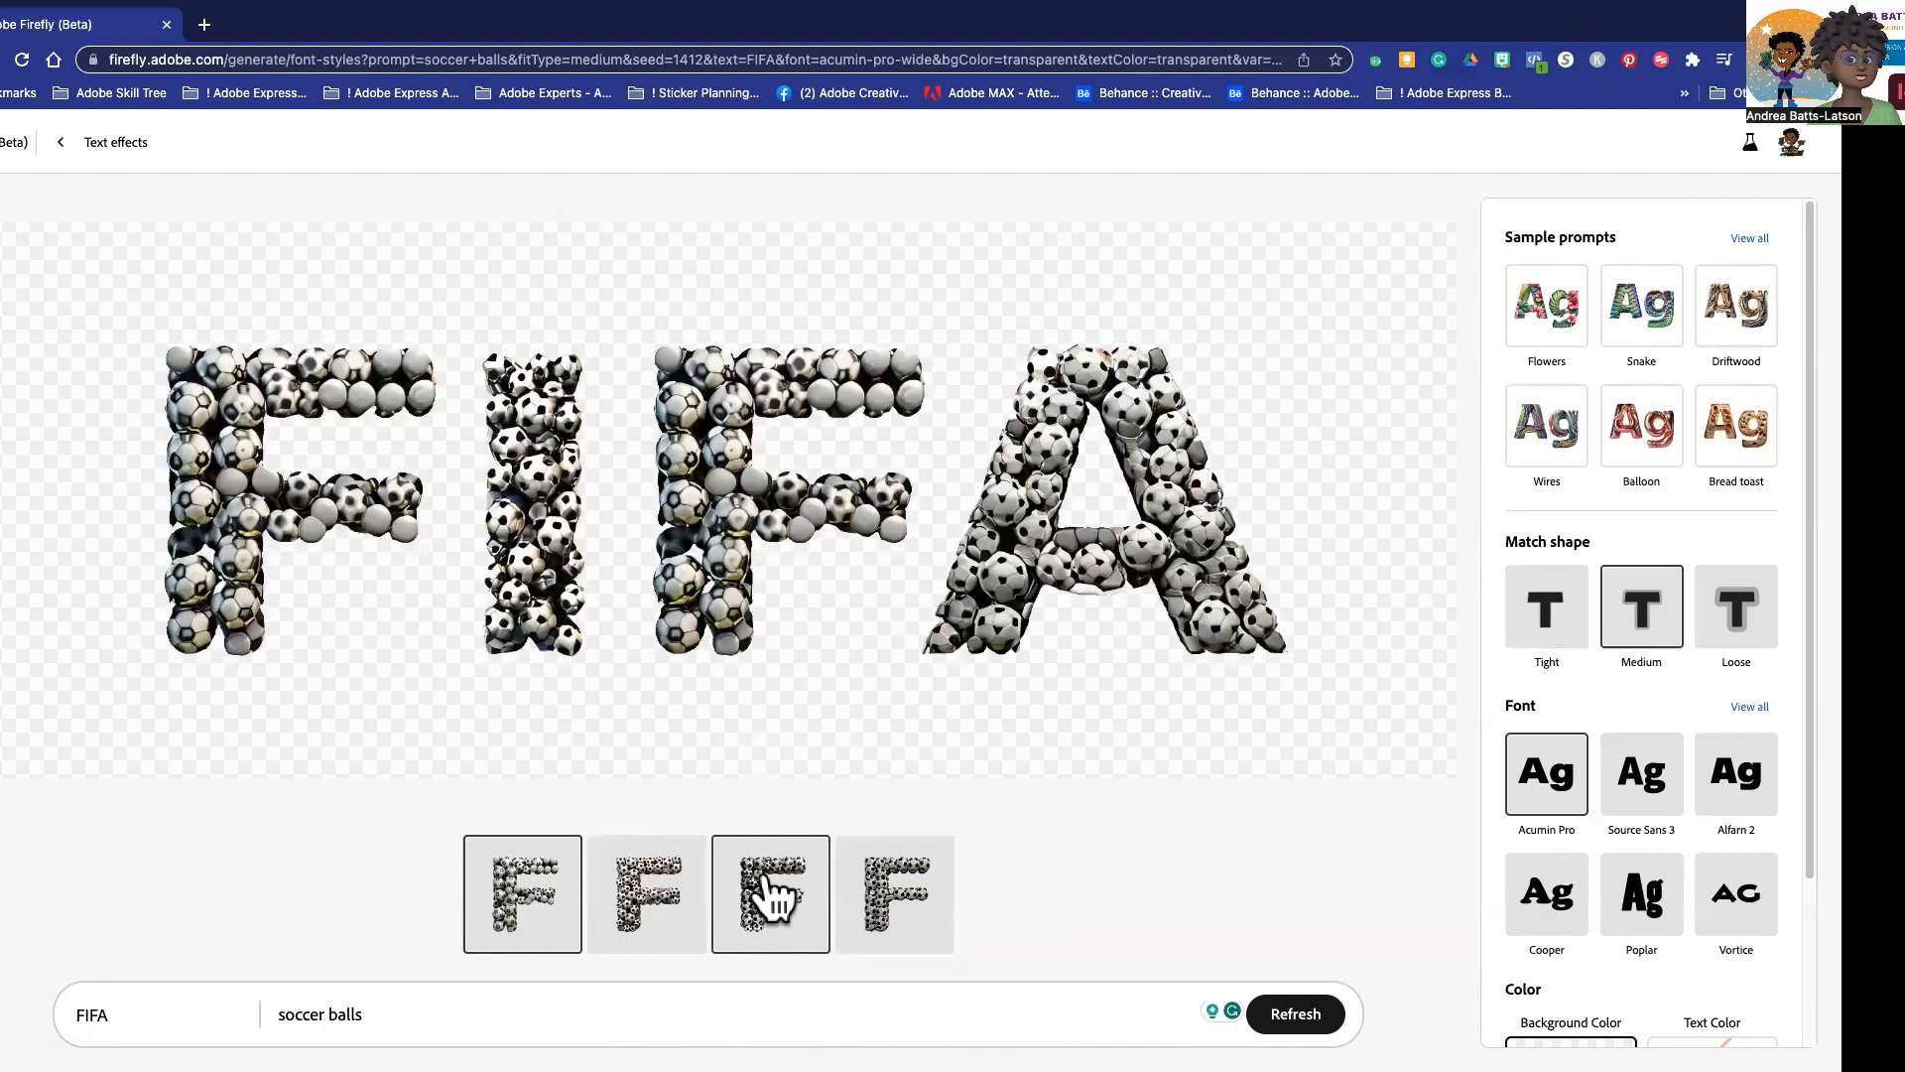
left_click(770, 898)
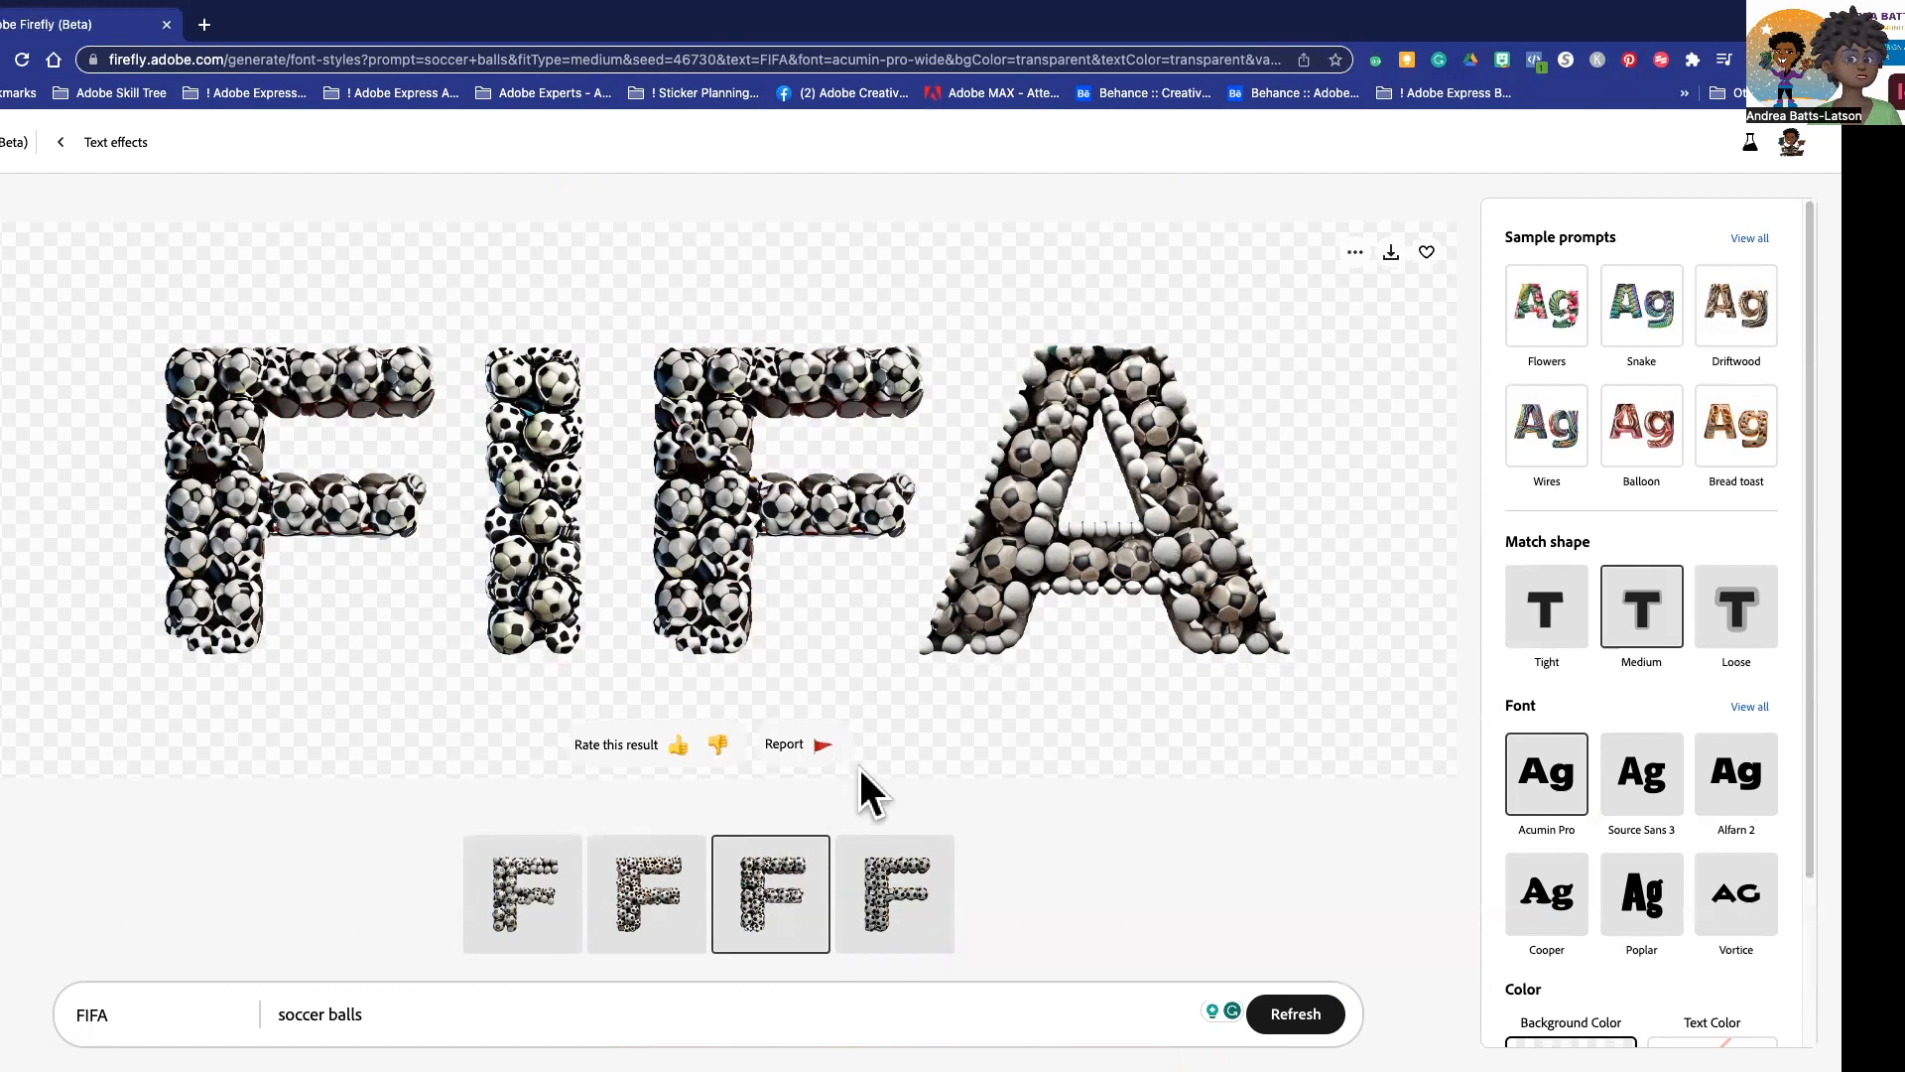
- Compare the third and fourth soccer ball variations of FIFA repeatedly and keep the third one selected
left_click(921, 912)
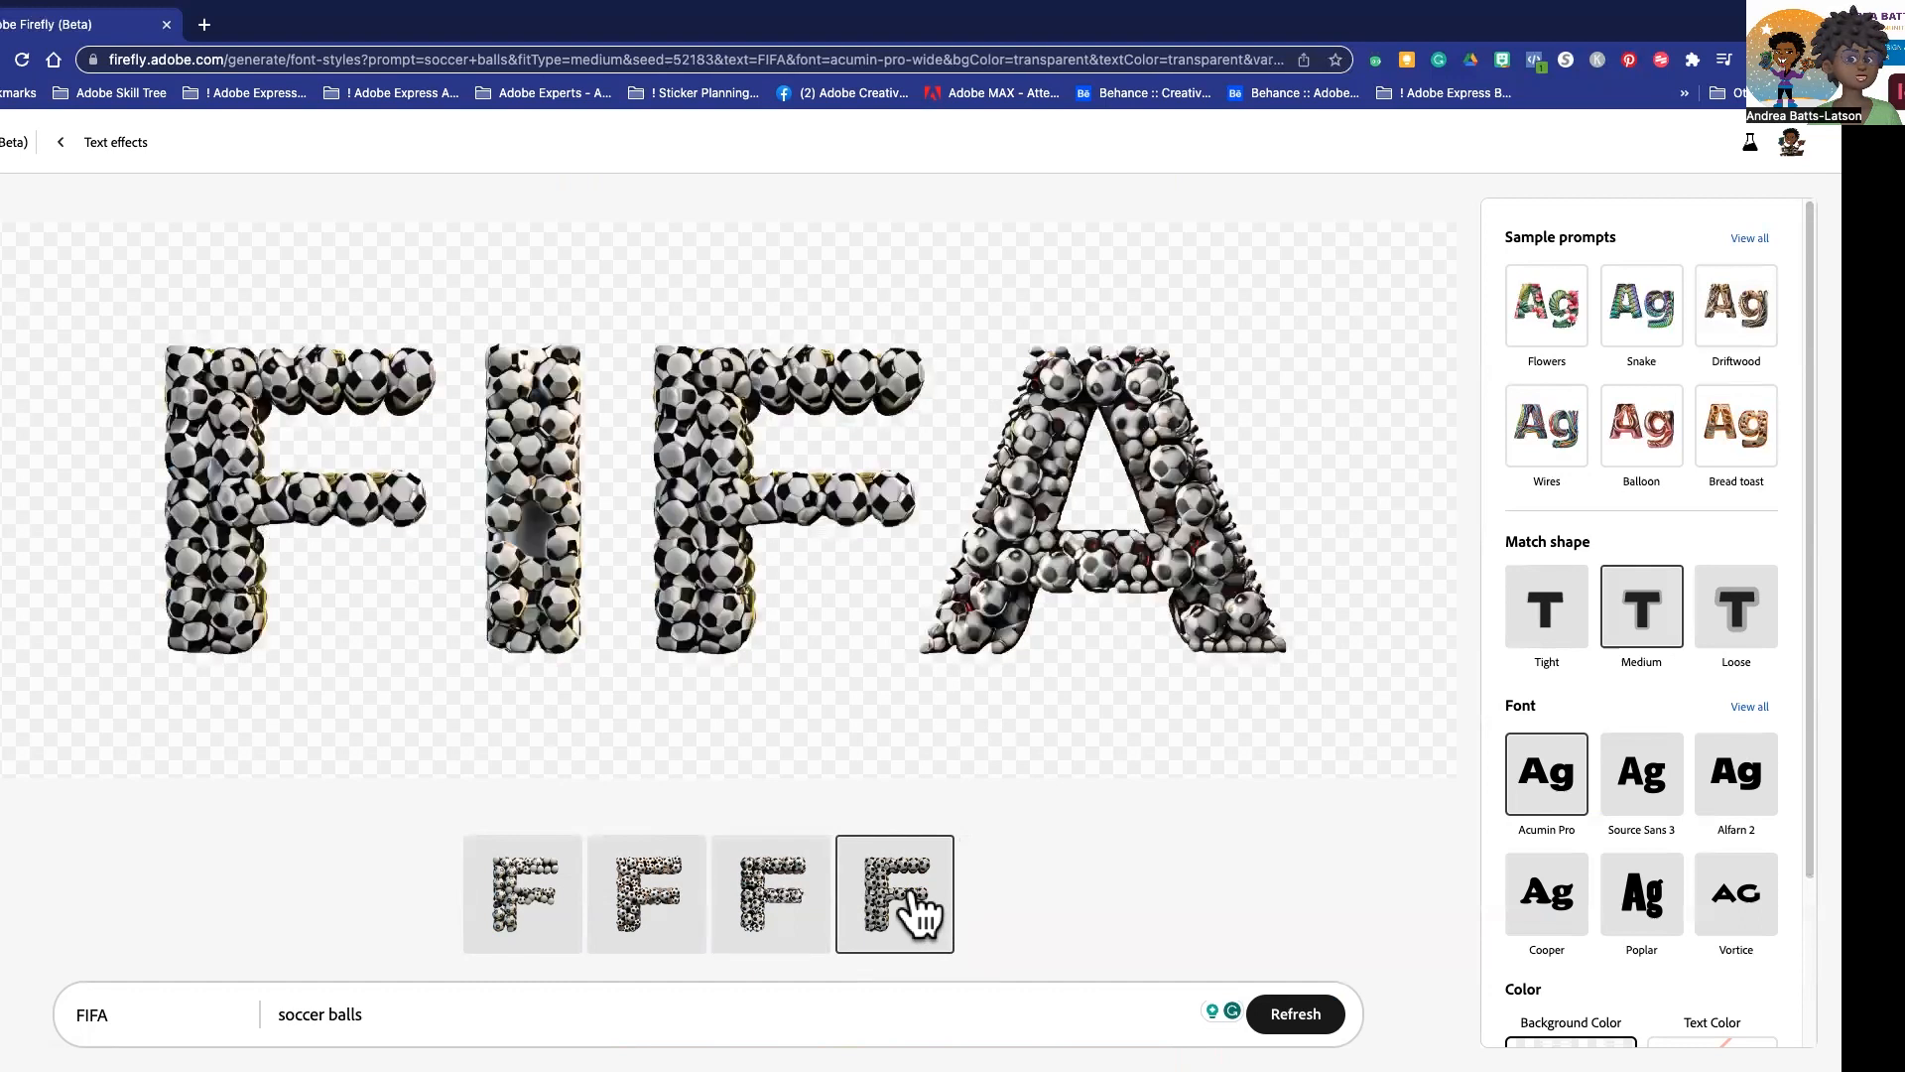
left_click(781, 915)
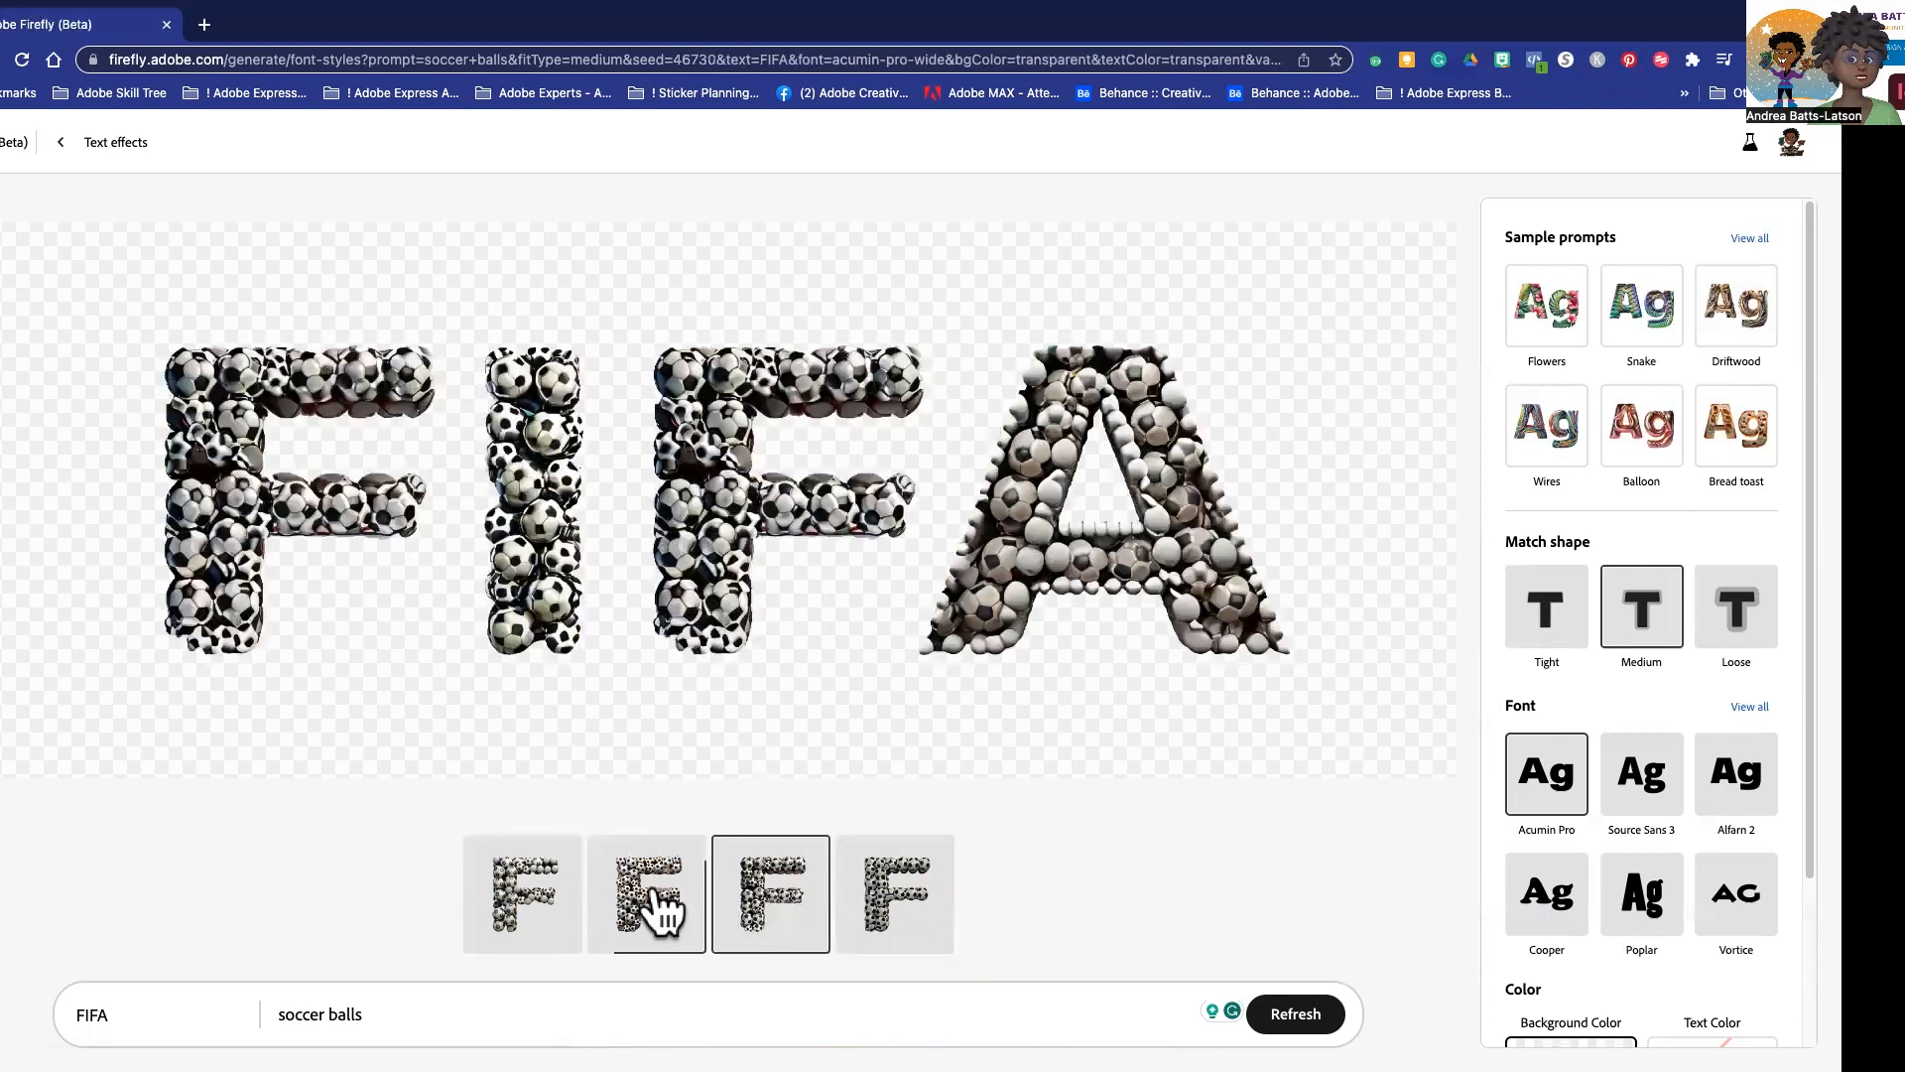
left_click(896, 919)
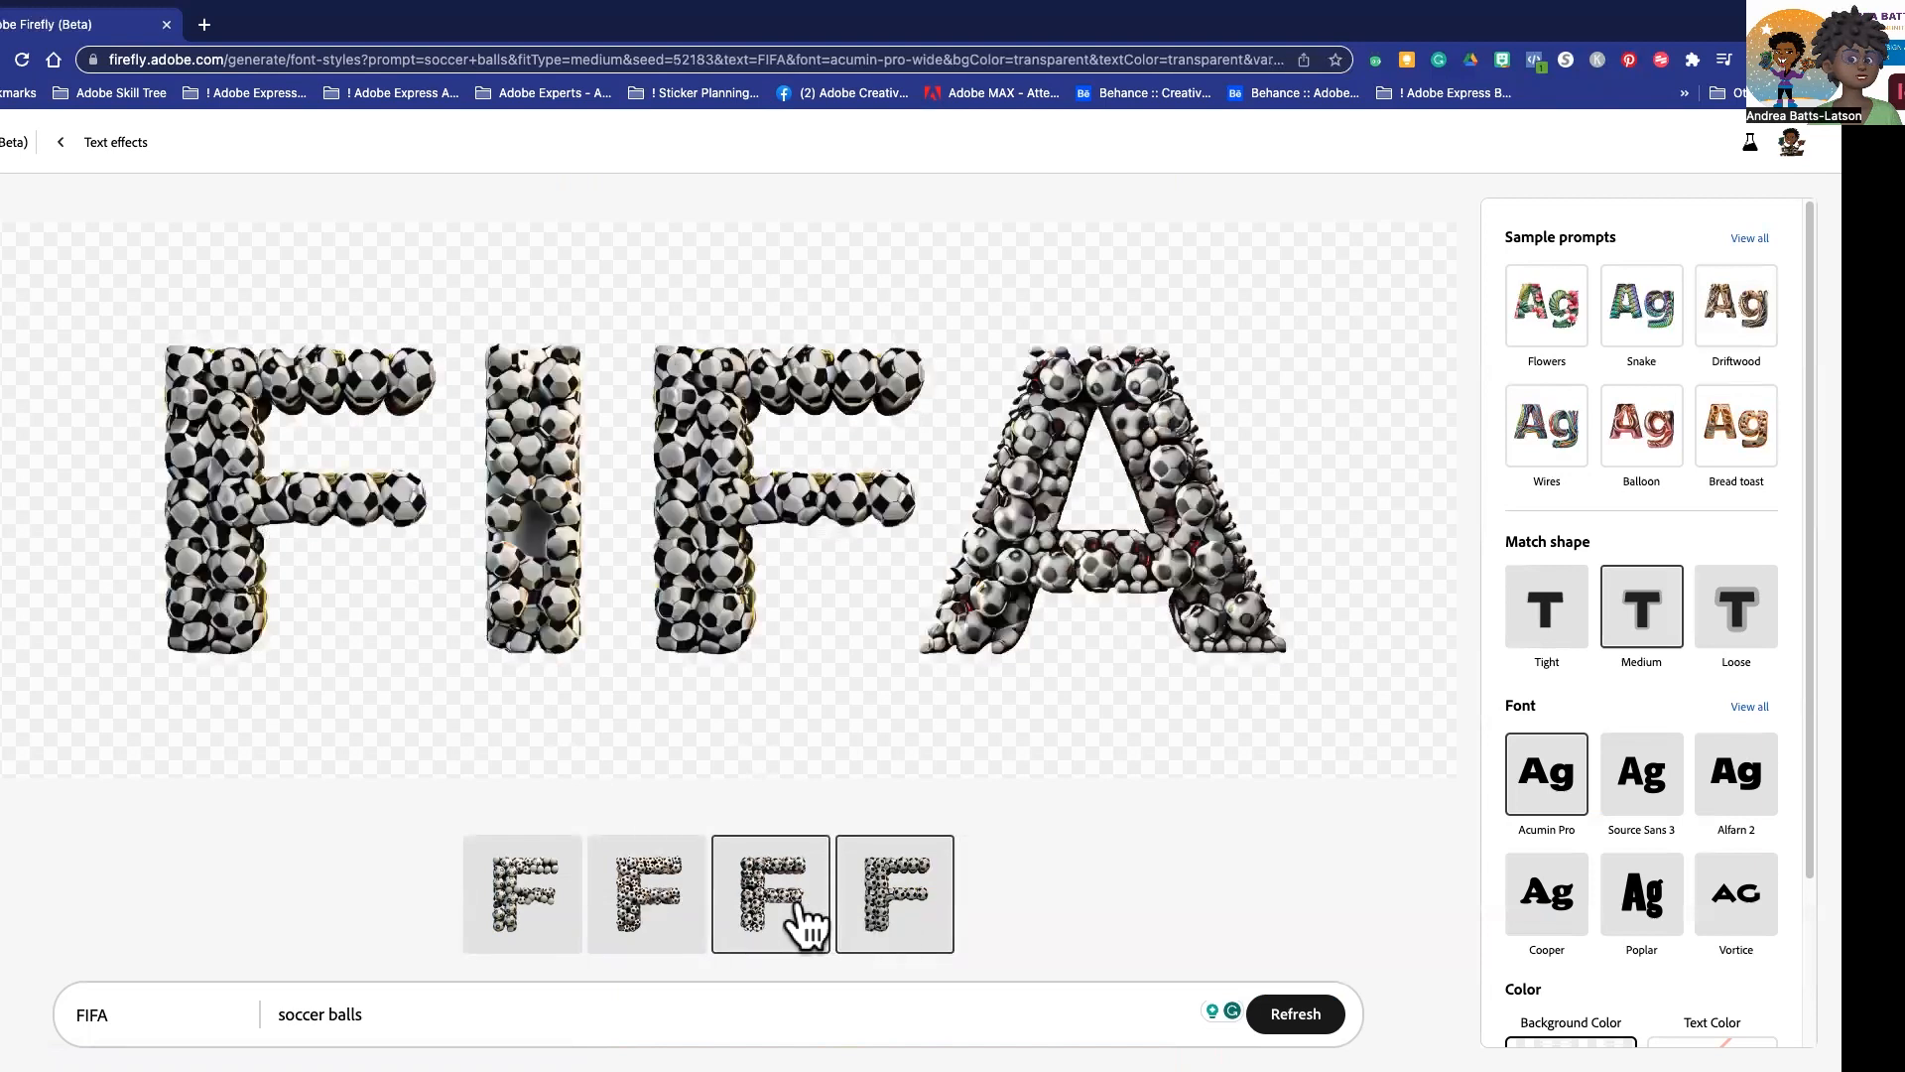
left_click(797, 921)
left_click(893, 906)
left_click(779, 929)
left_click(863, 927)
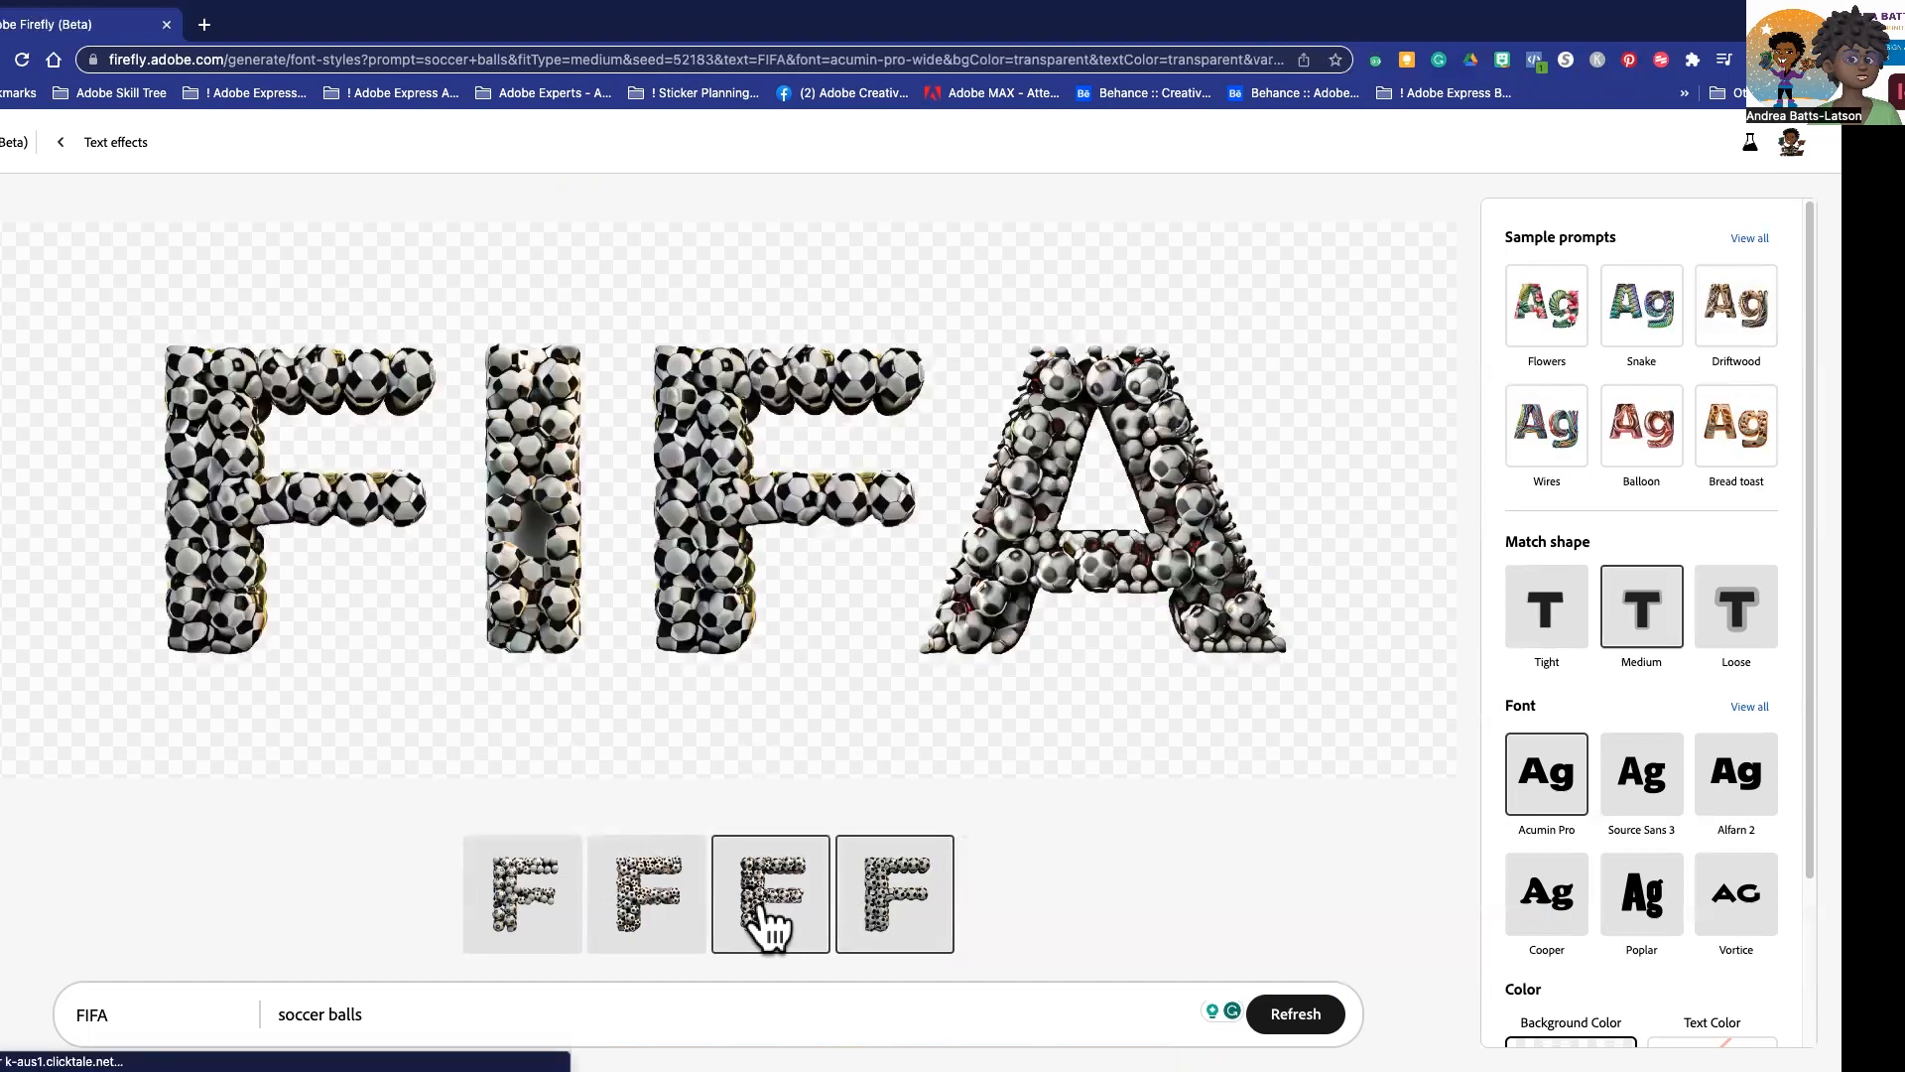
left_click(769, 928)
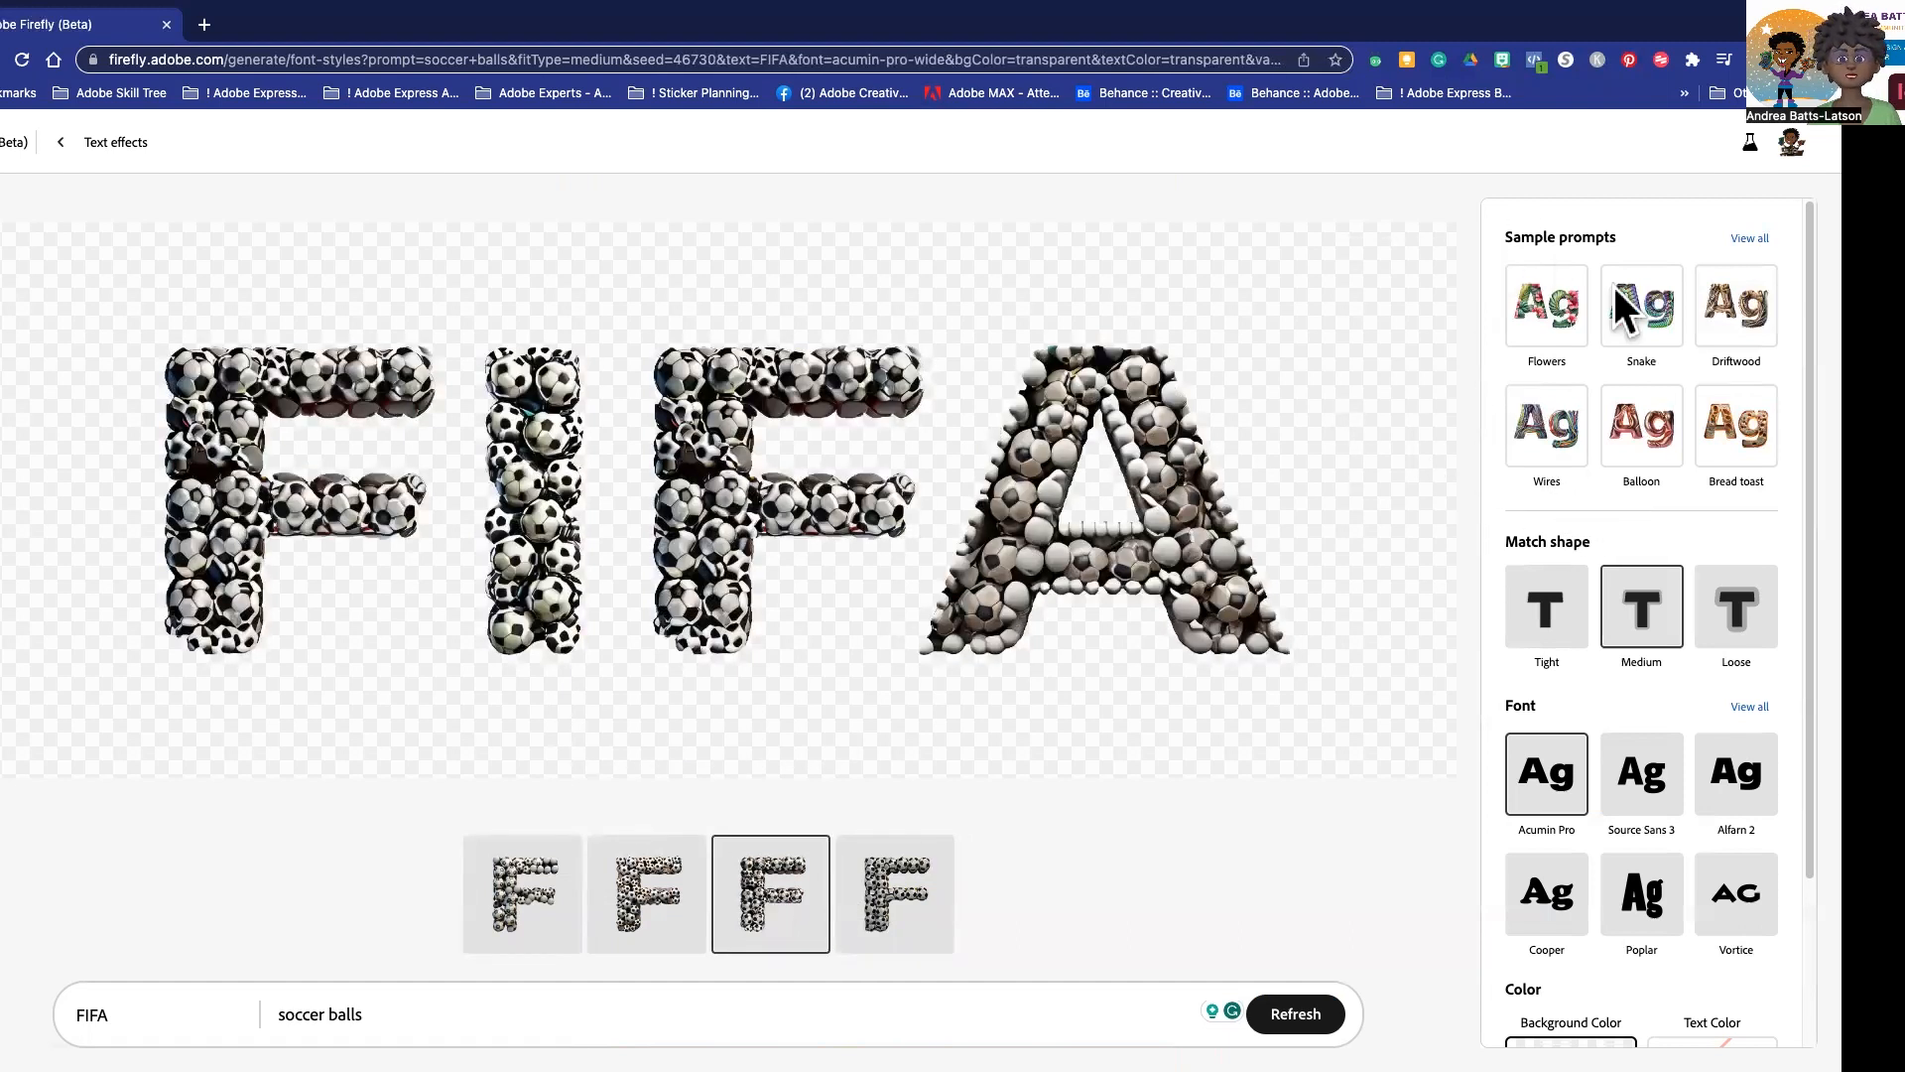
- Try the Loose match shape on the FIFA lettering, and set the match shape to Tight
scroll(1612, 313, "down", 1)
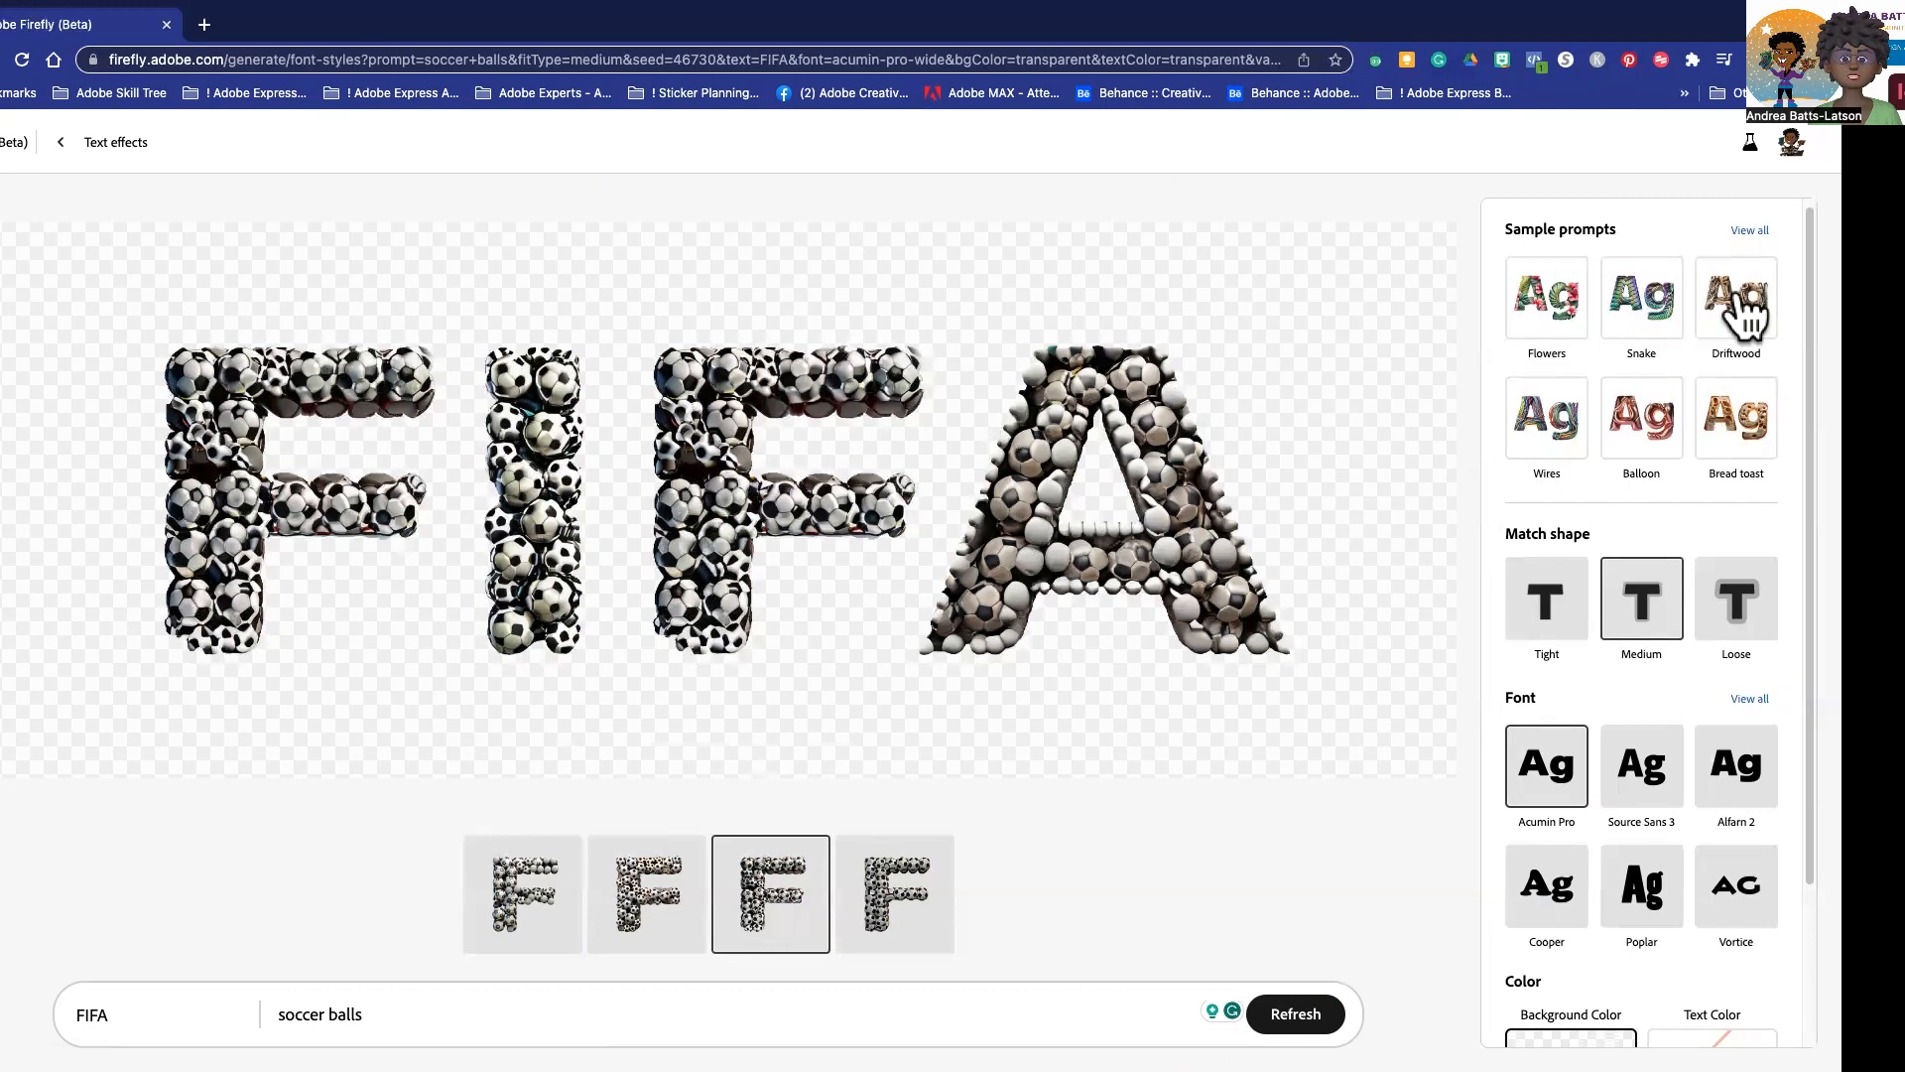
scroll(1673, 380, "down", 2)
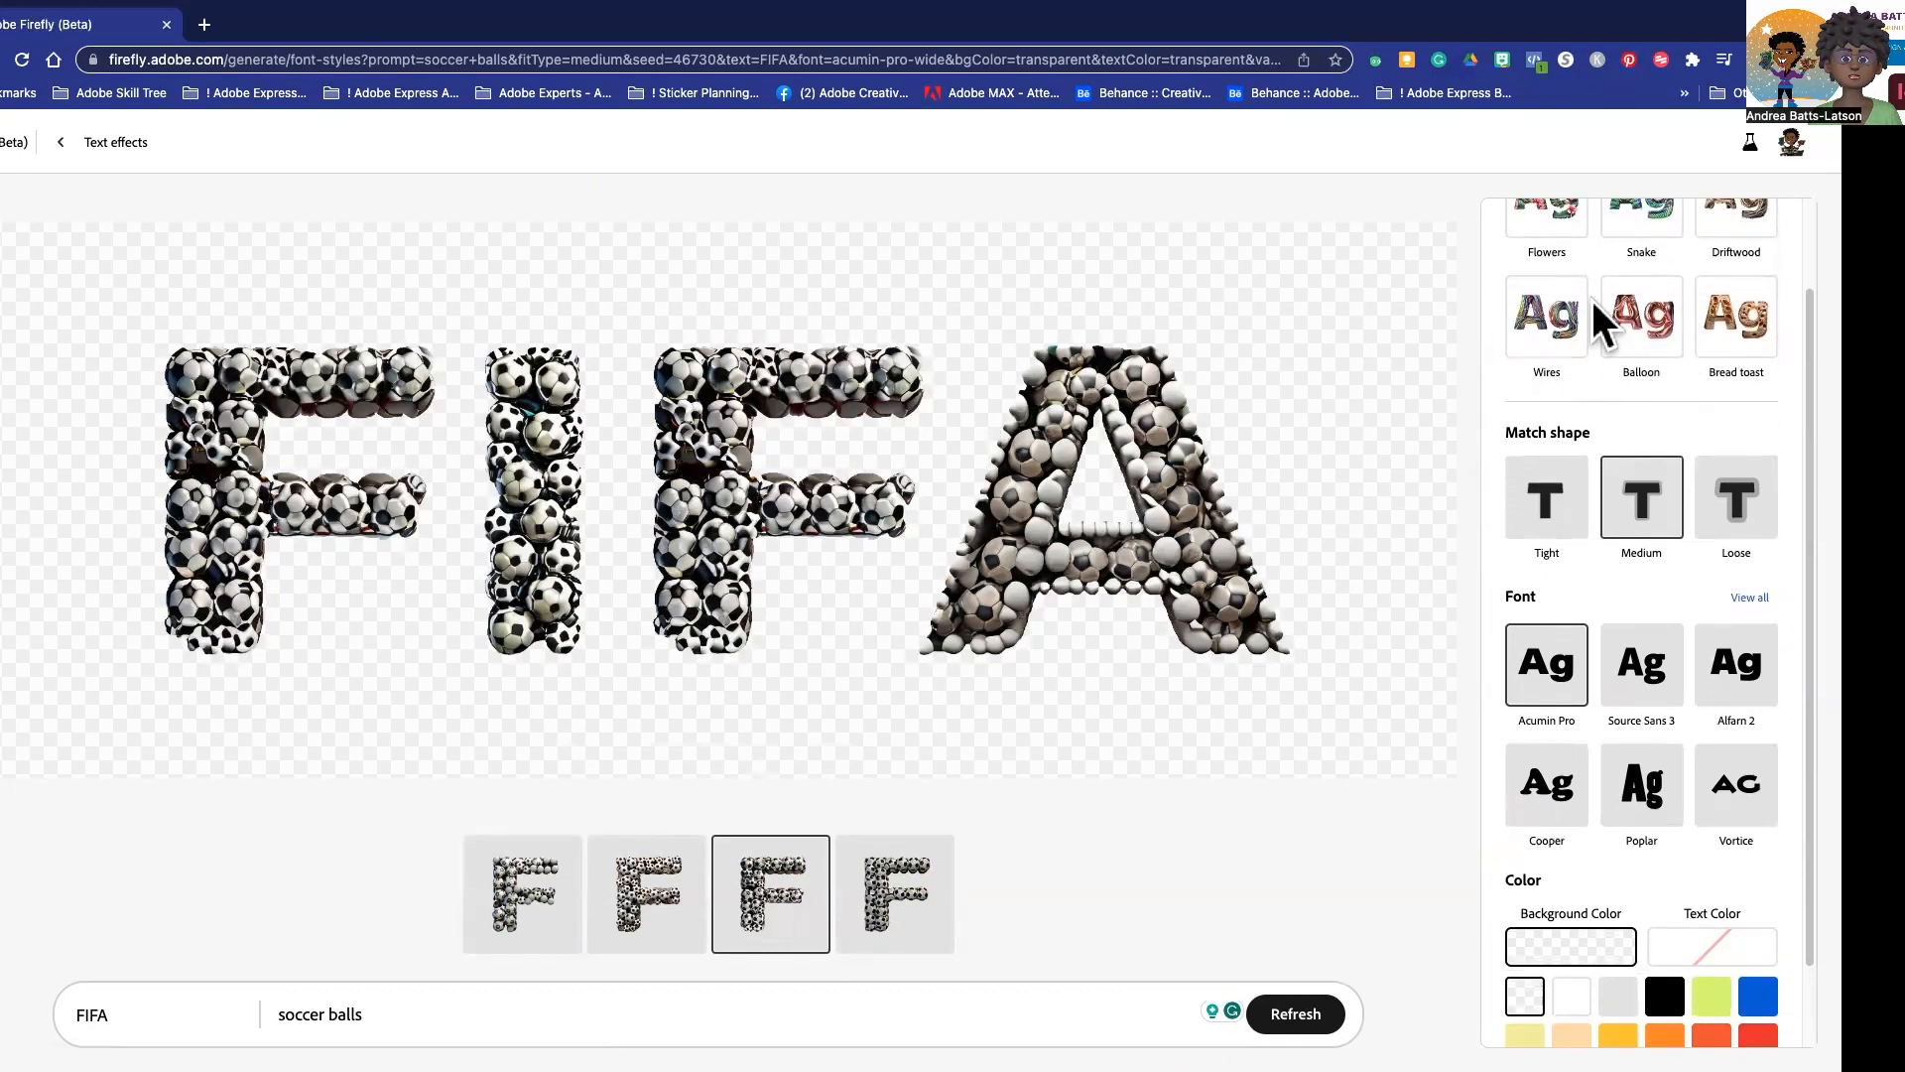
scroll(1637, 317, "down", 2)
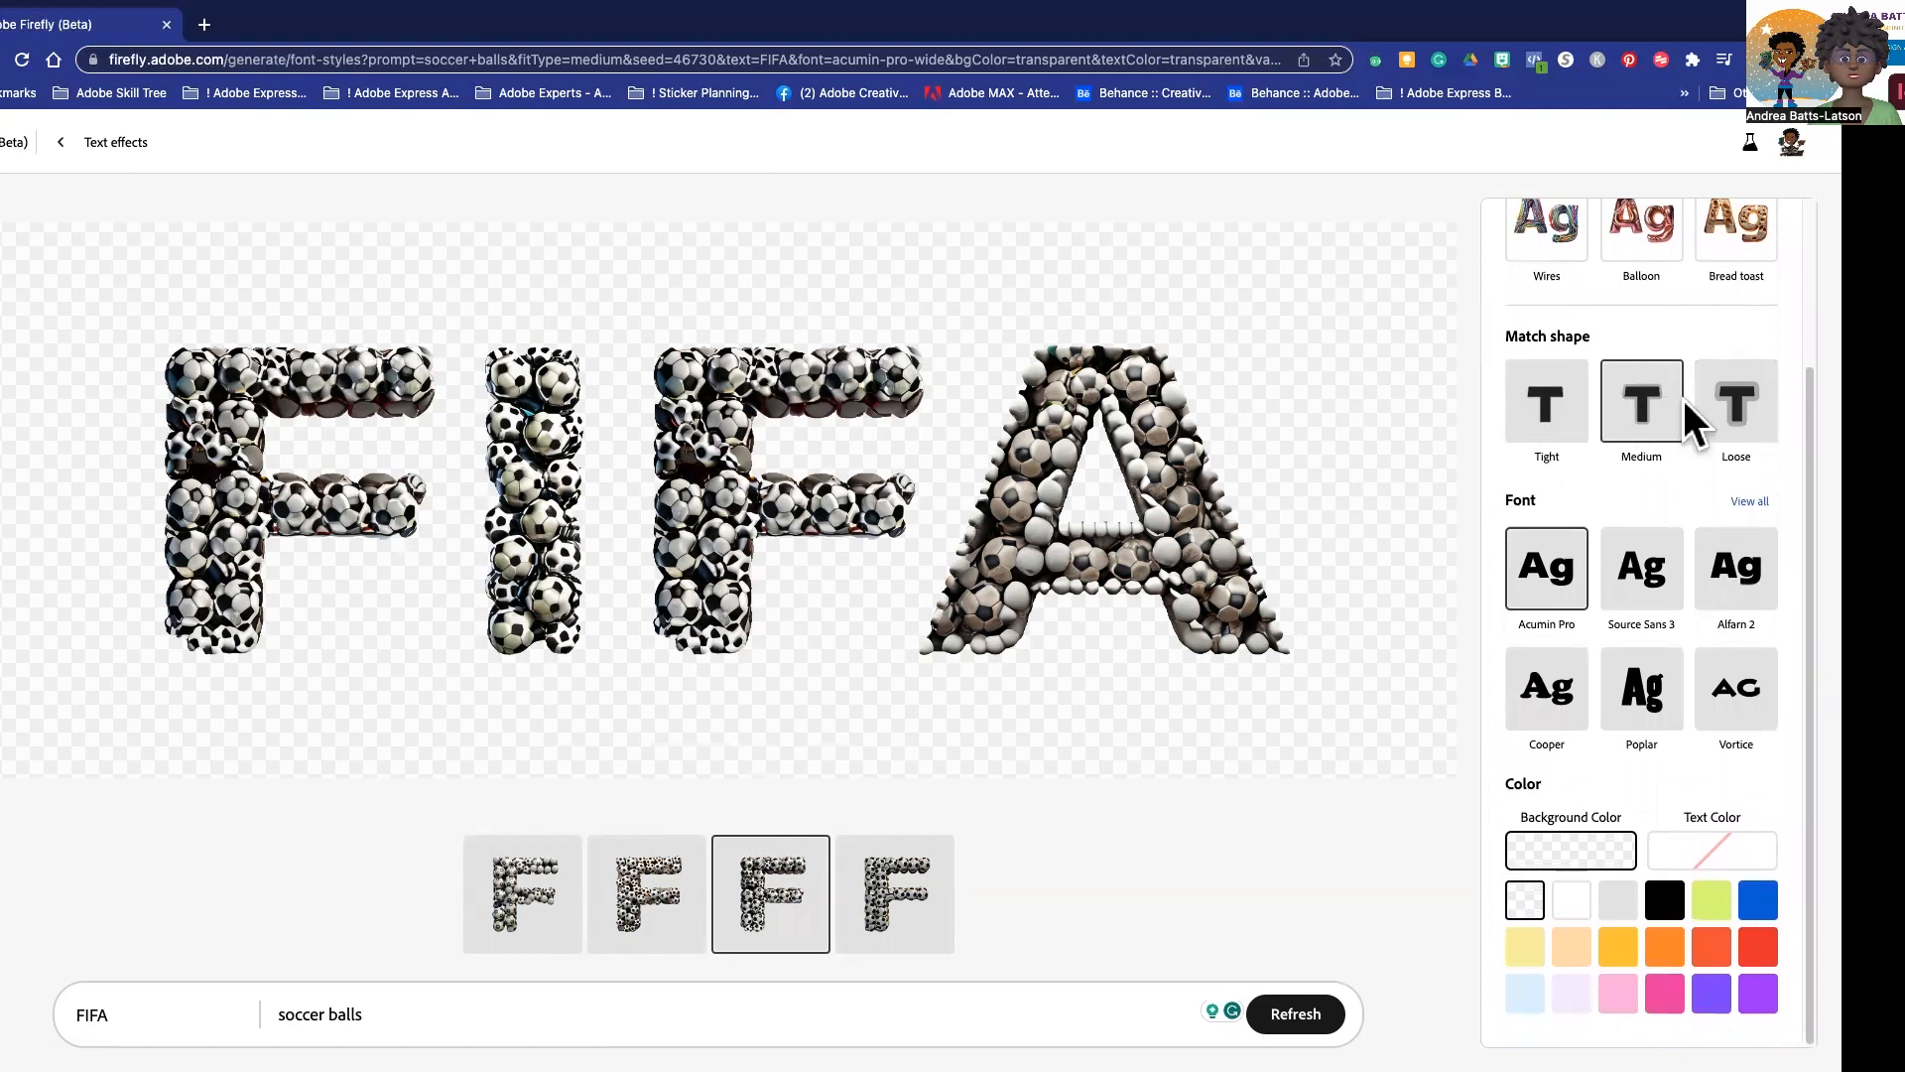
left_click(1757, 429)
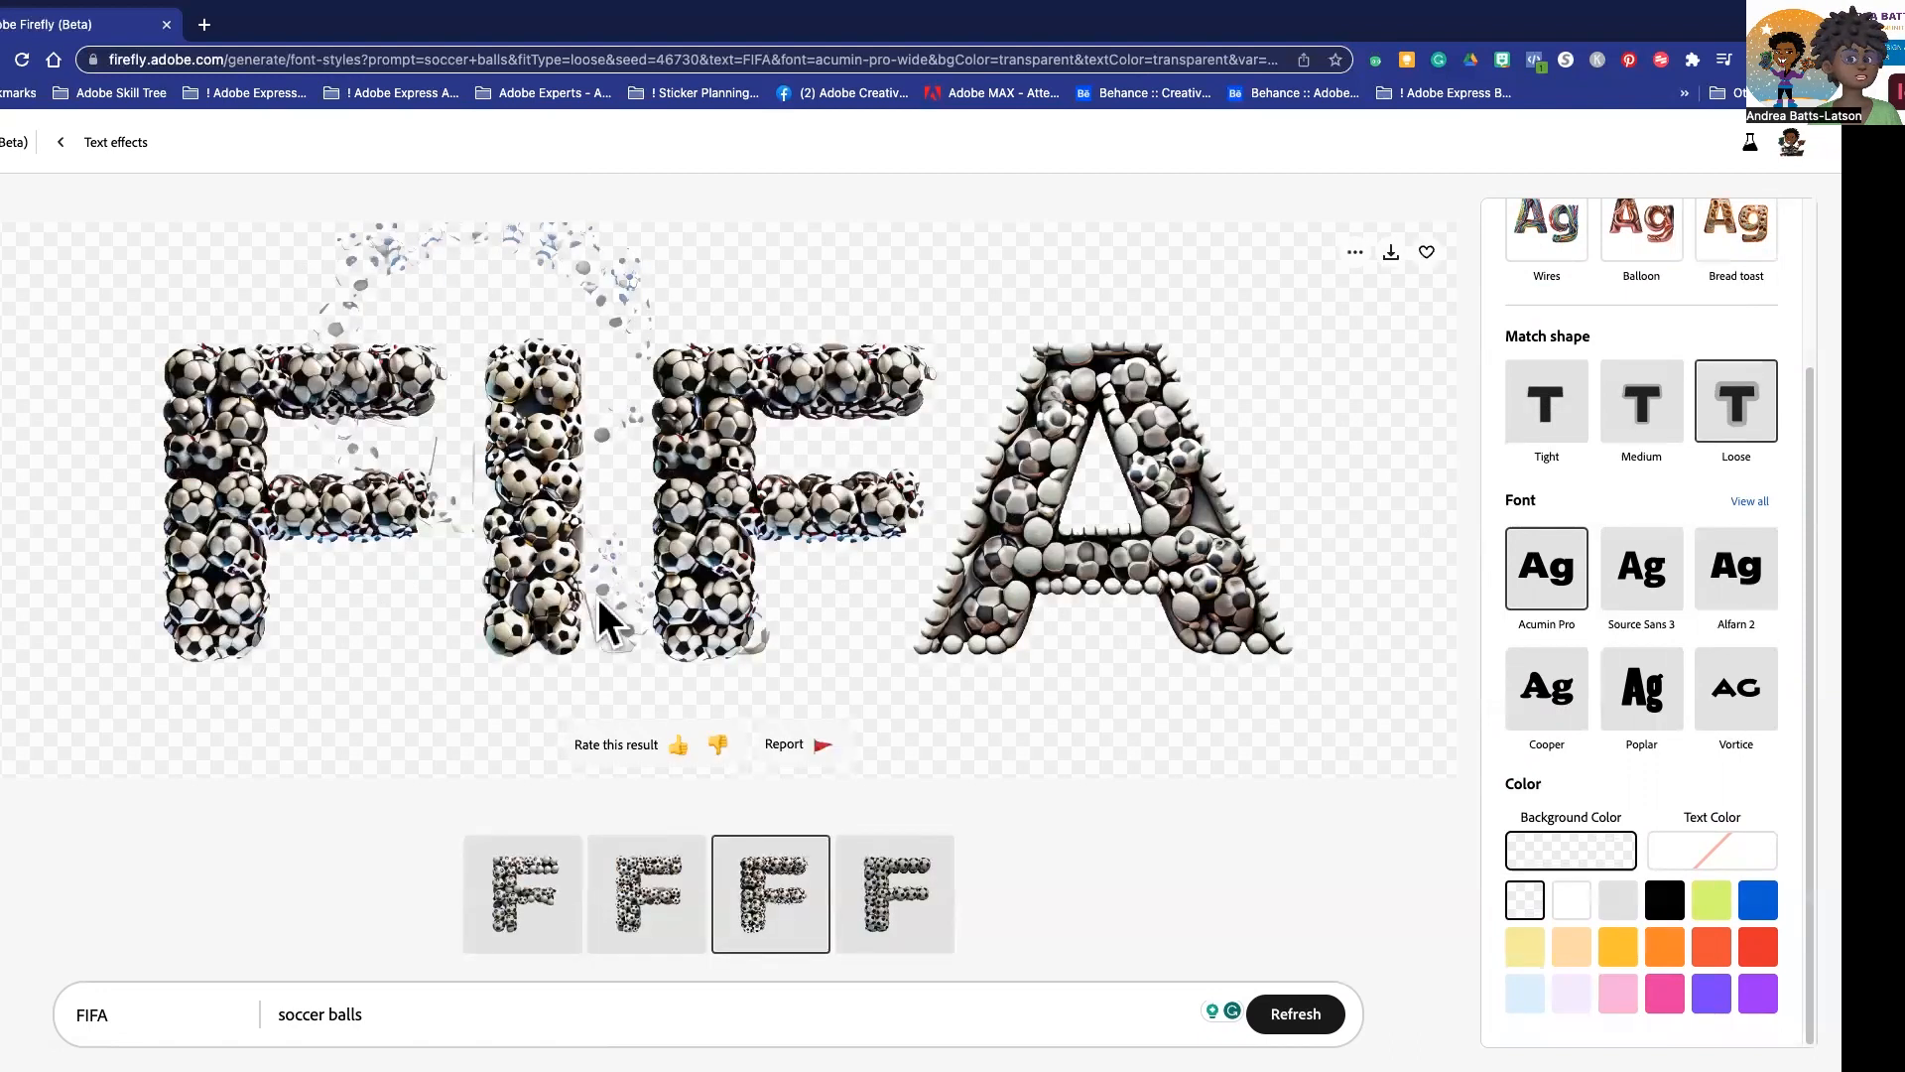
left_click(1558, 427)
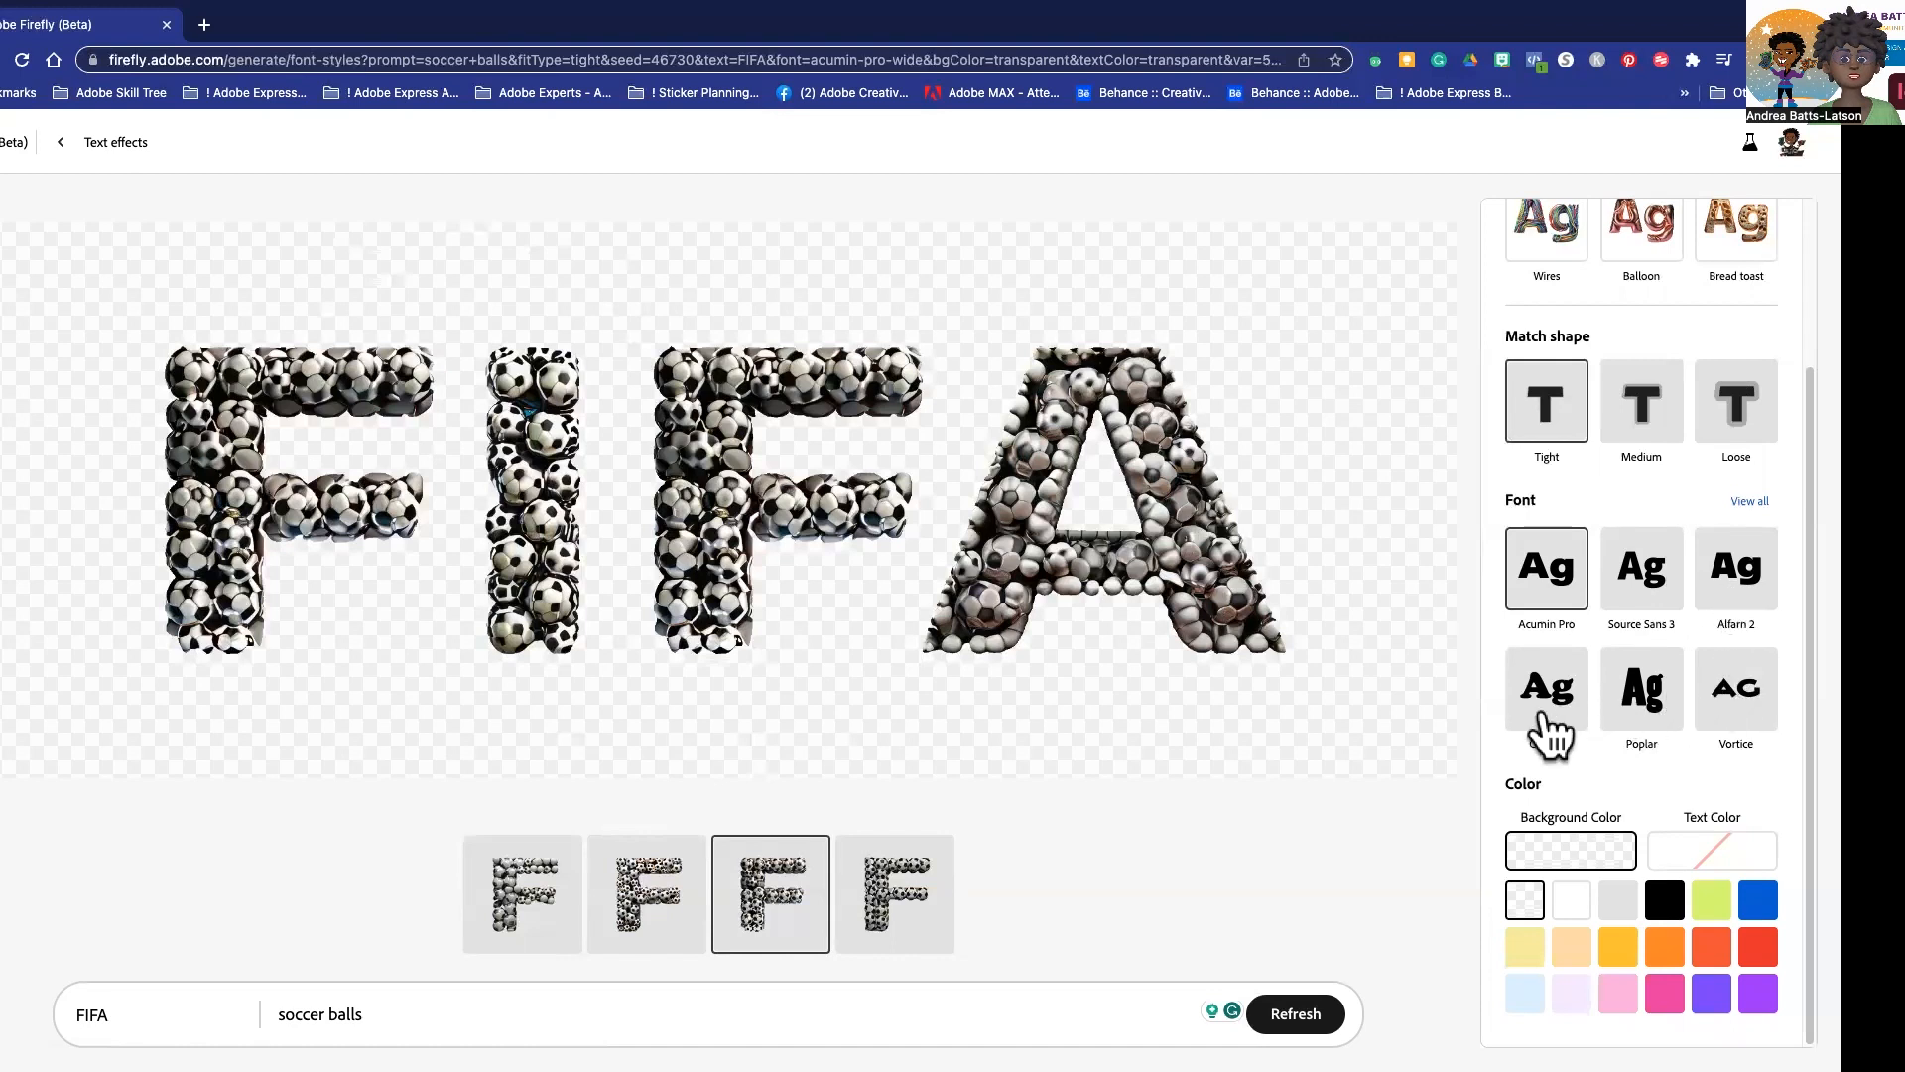
- Try the Poplar font on the FIFA lettering, and set the font to Cooper
left_click(1649, 699)
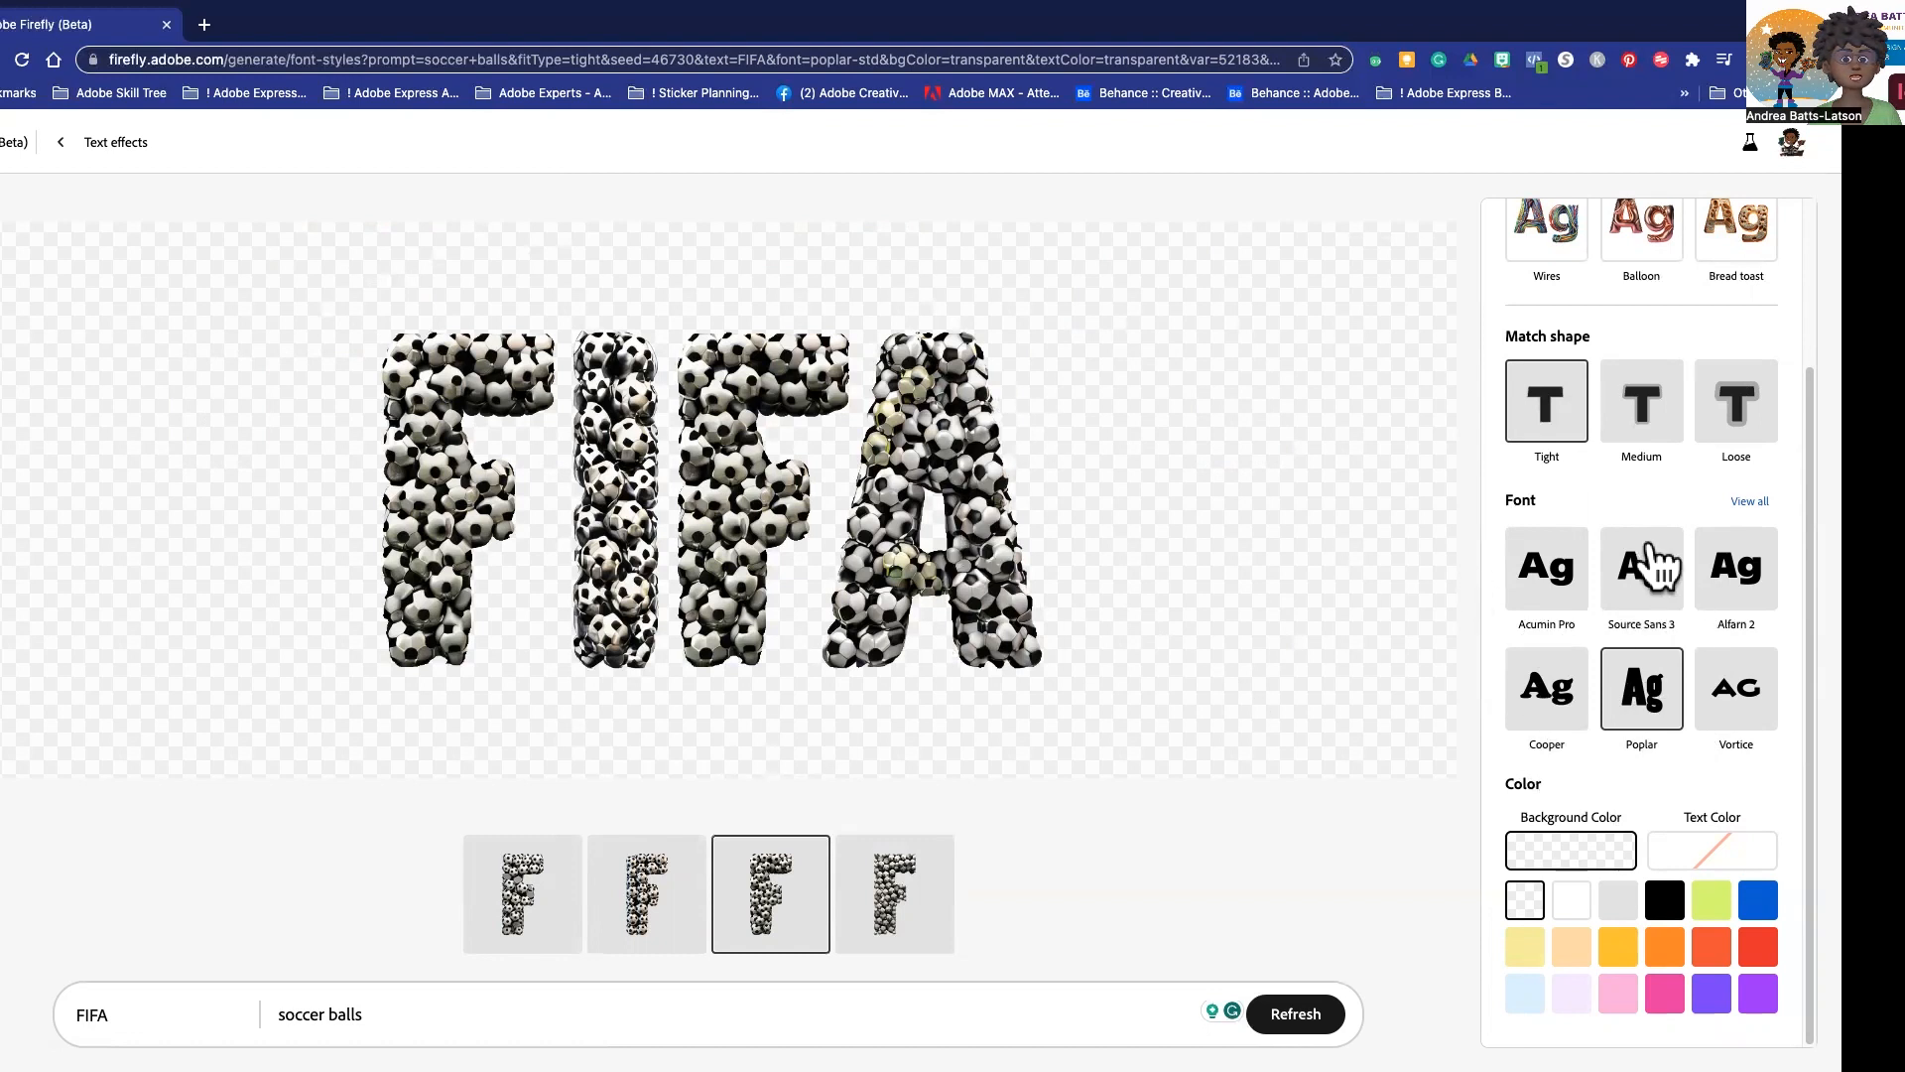
left_click(1528, 706)
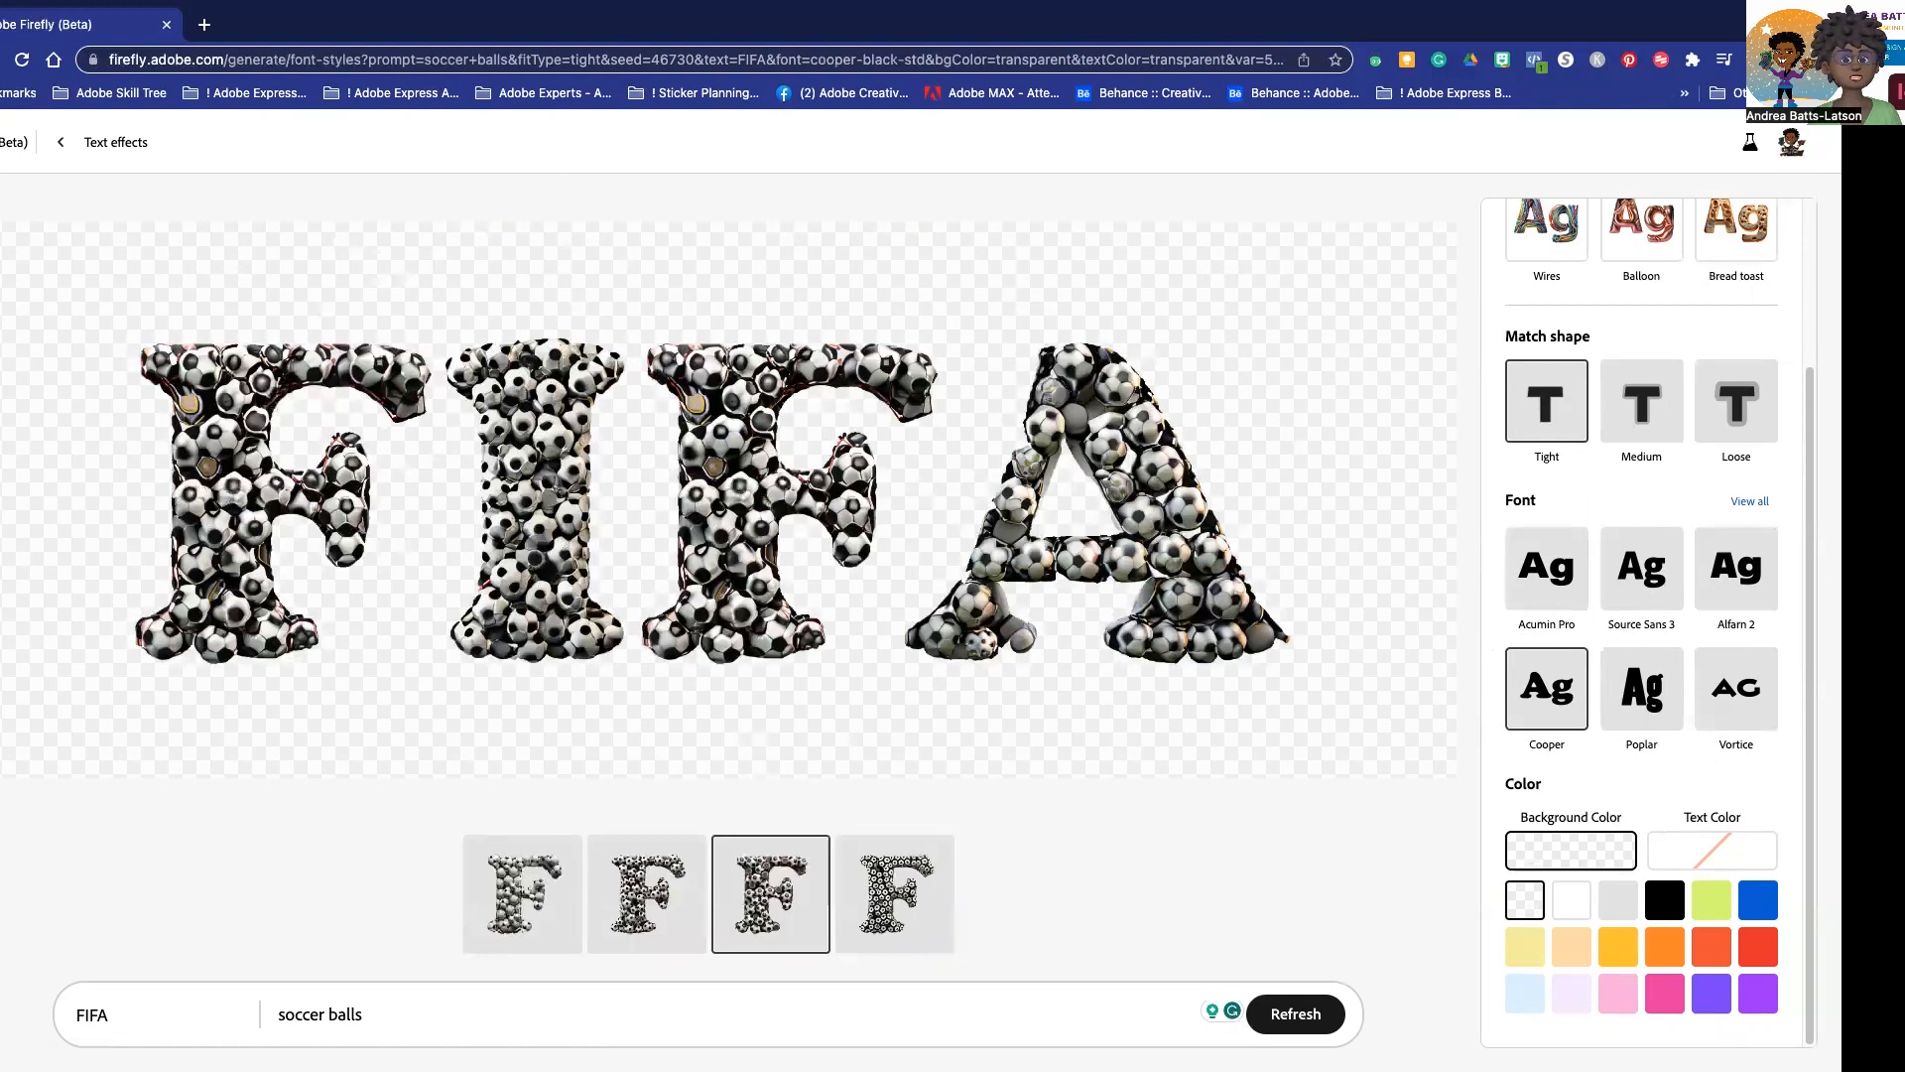
scroll(1641, 707, "up", 3)
scroll(1641, 706, "down", 3)
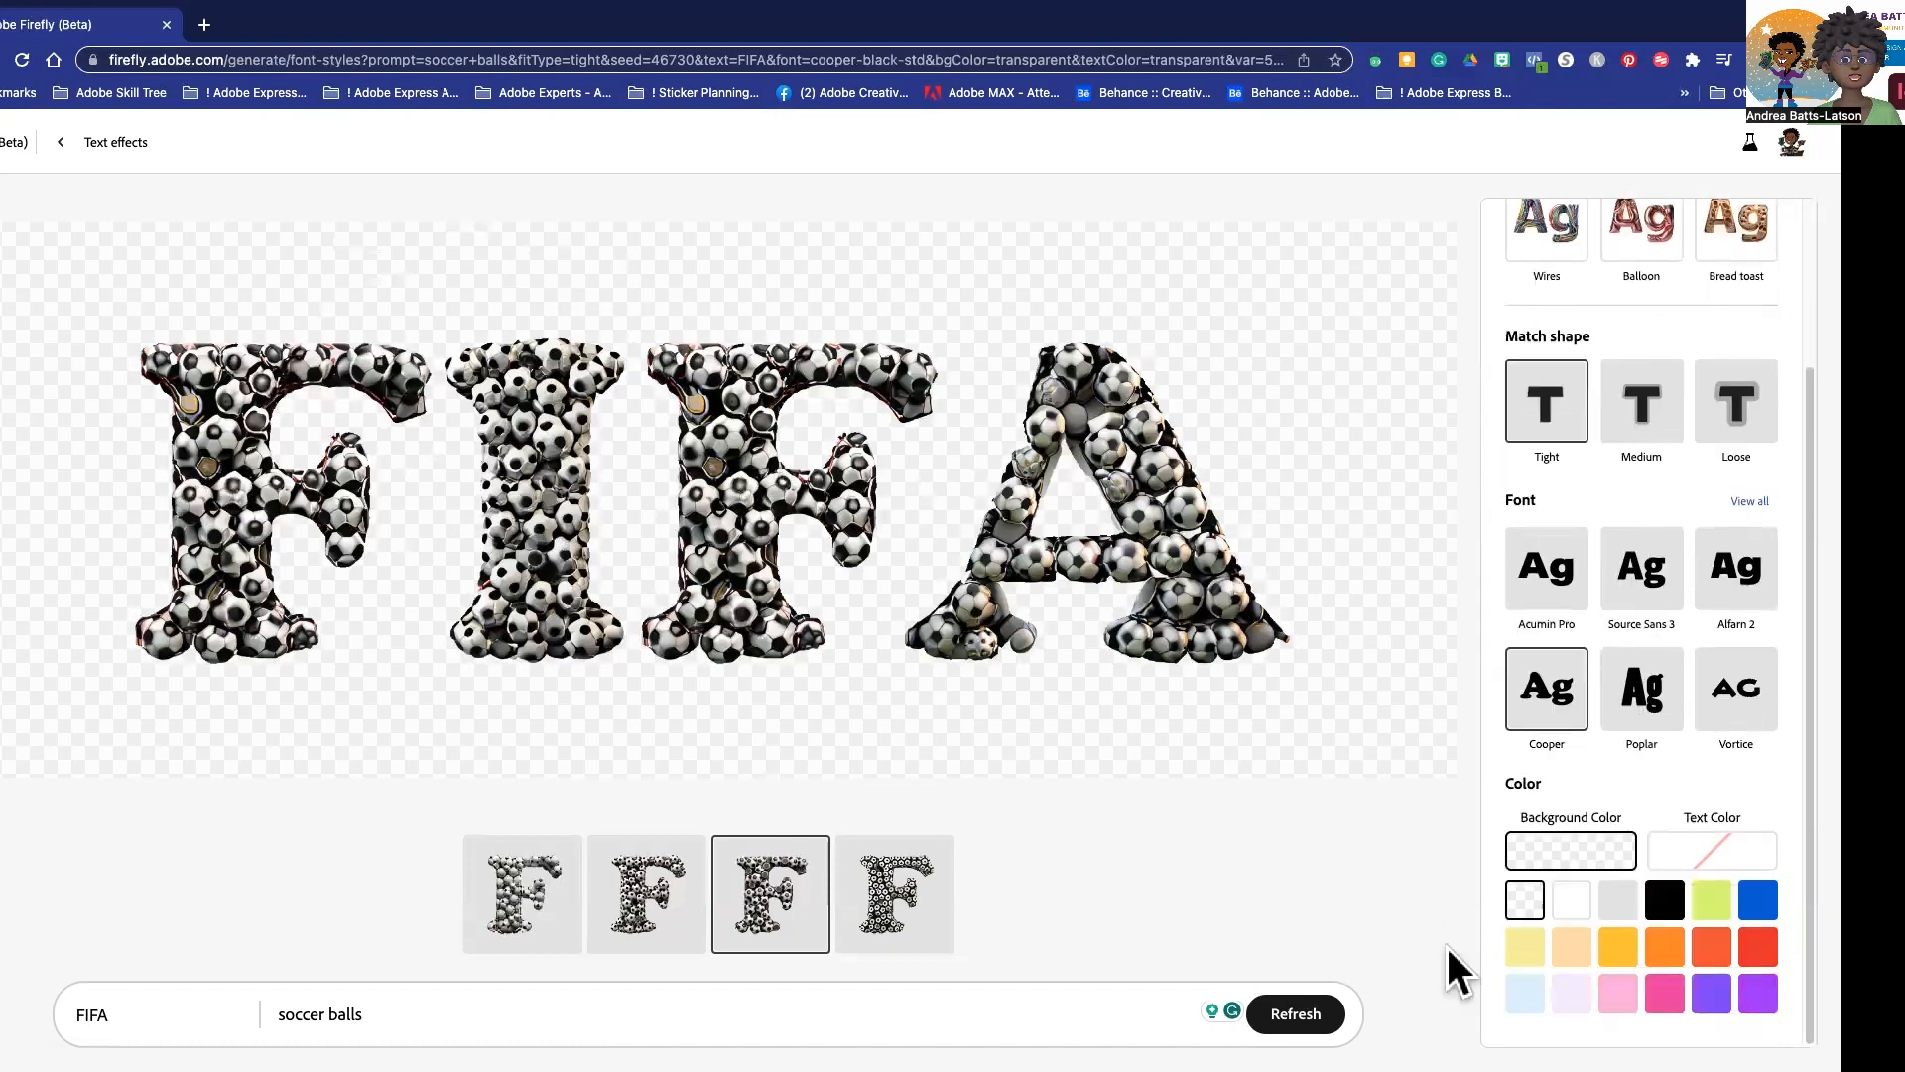
- Try orange and red background colors behind FIFA, restore the transparent background, and check the text color options
left_click(1657, 955)
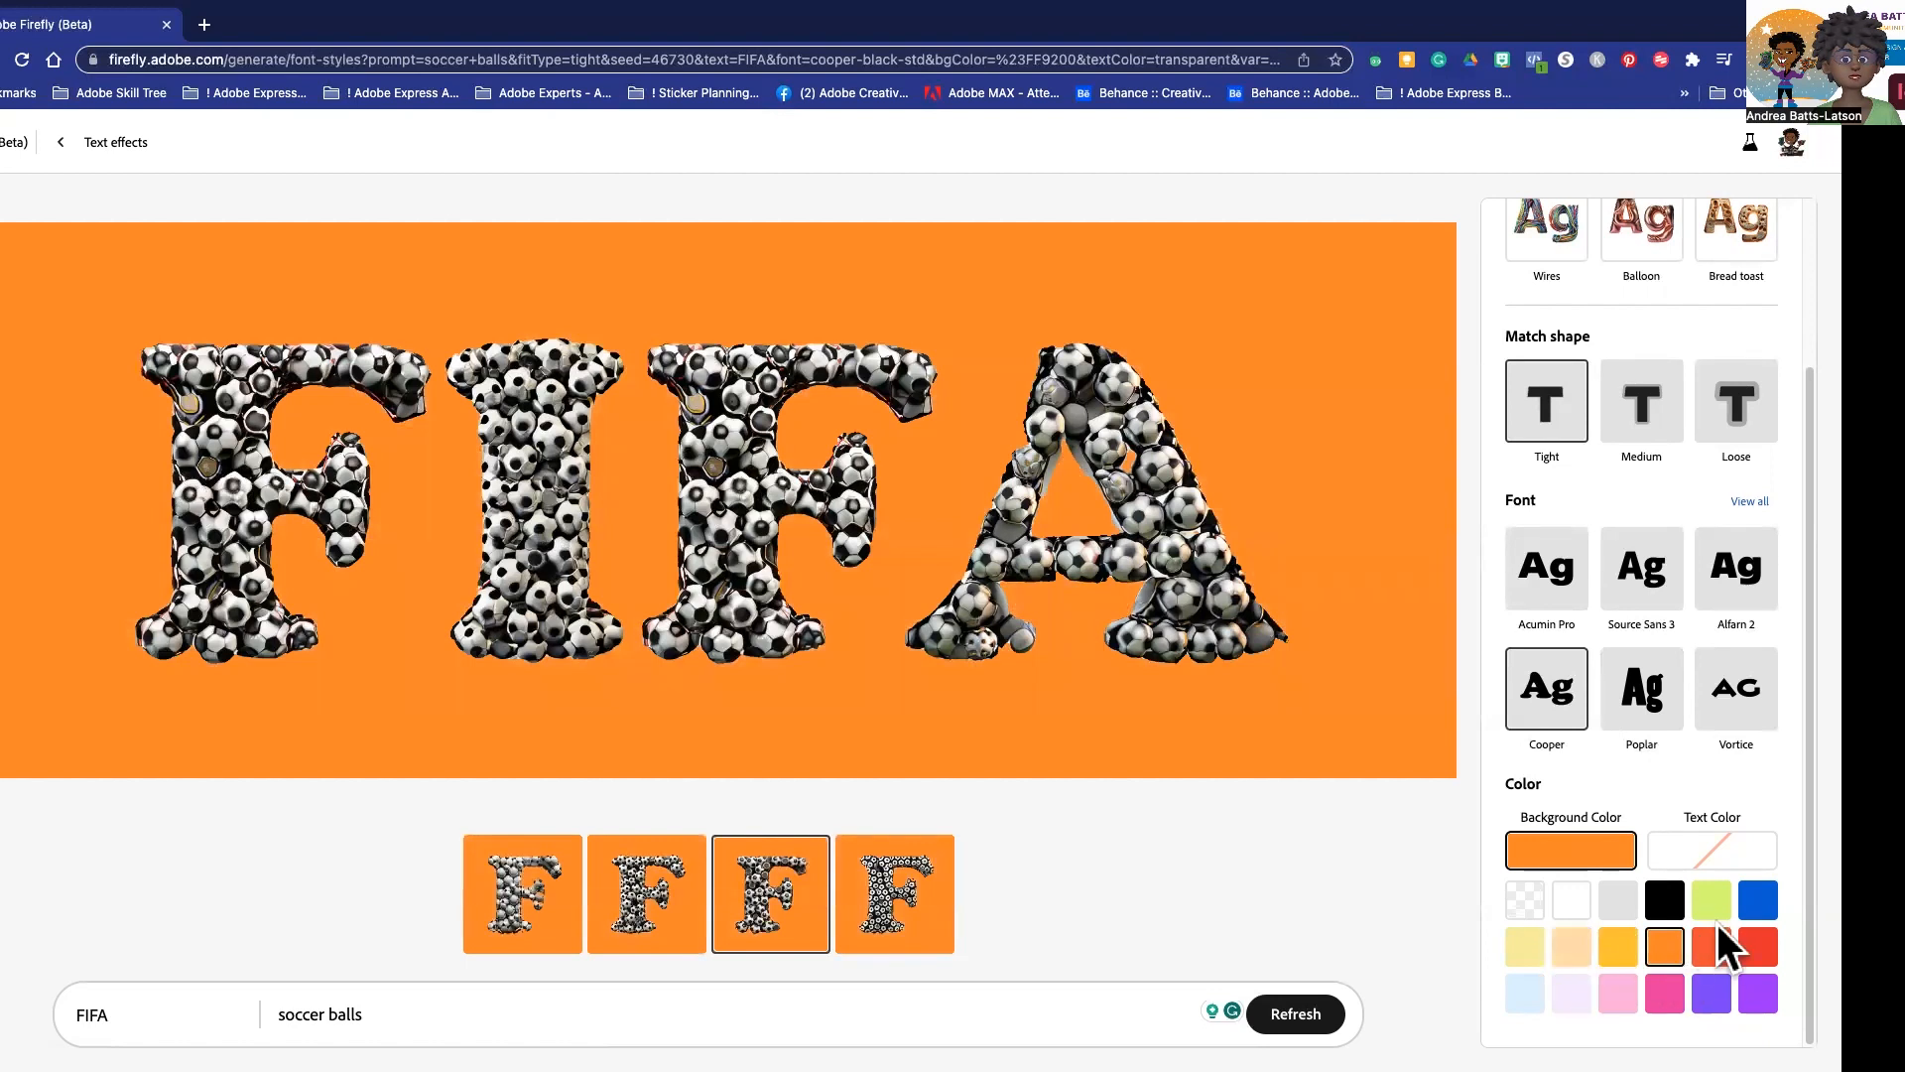
left_click(1758, 951)
left_click(1525, 901)
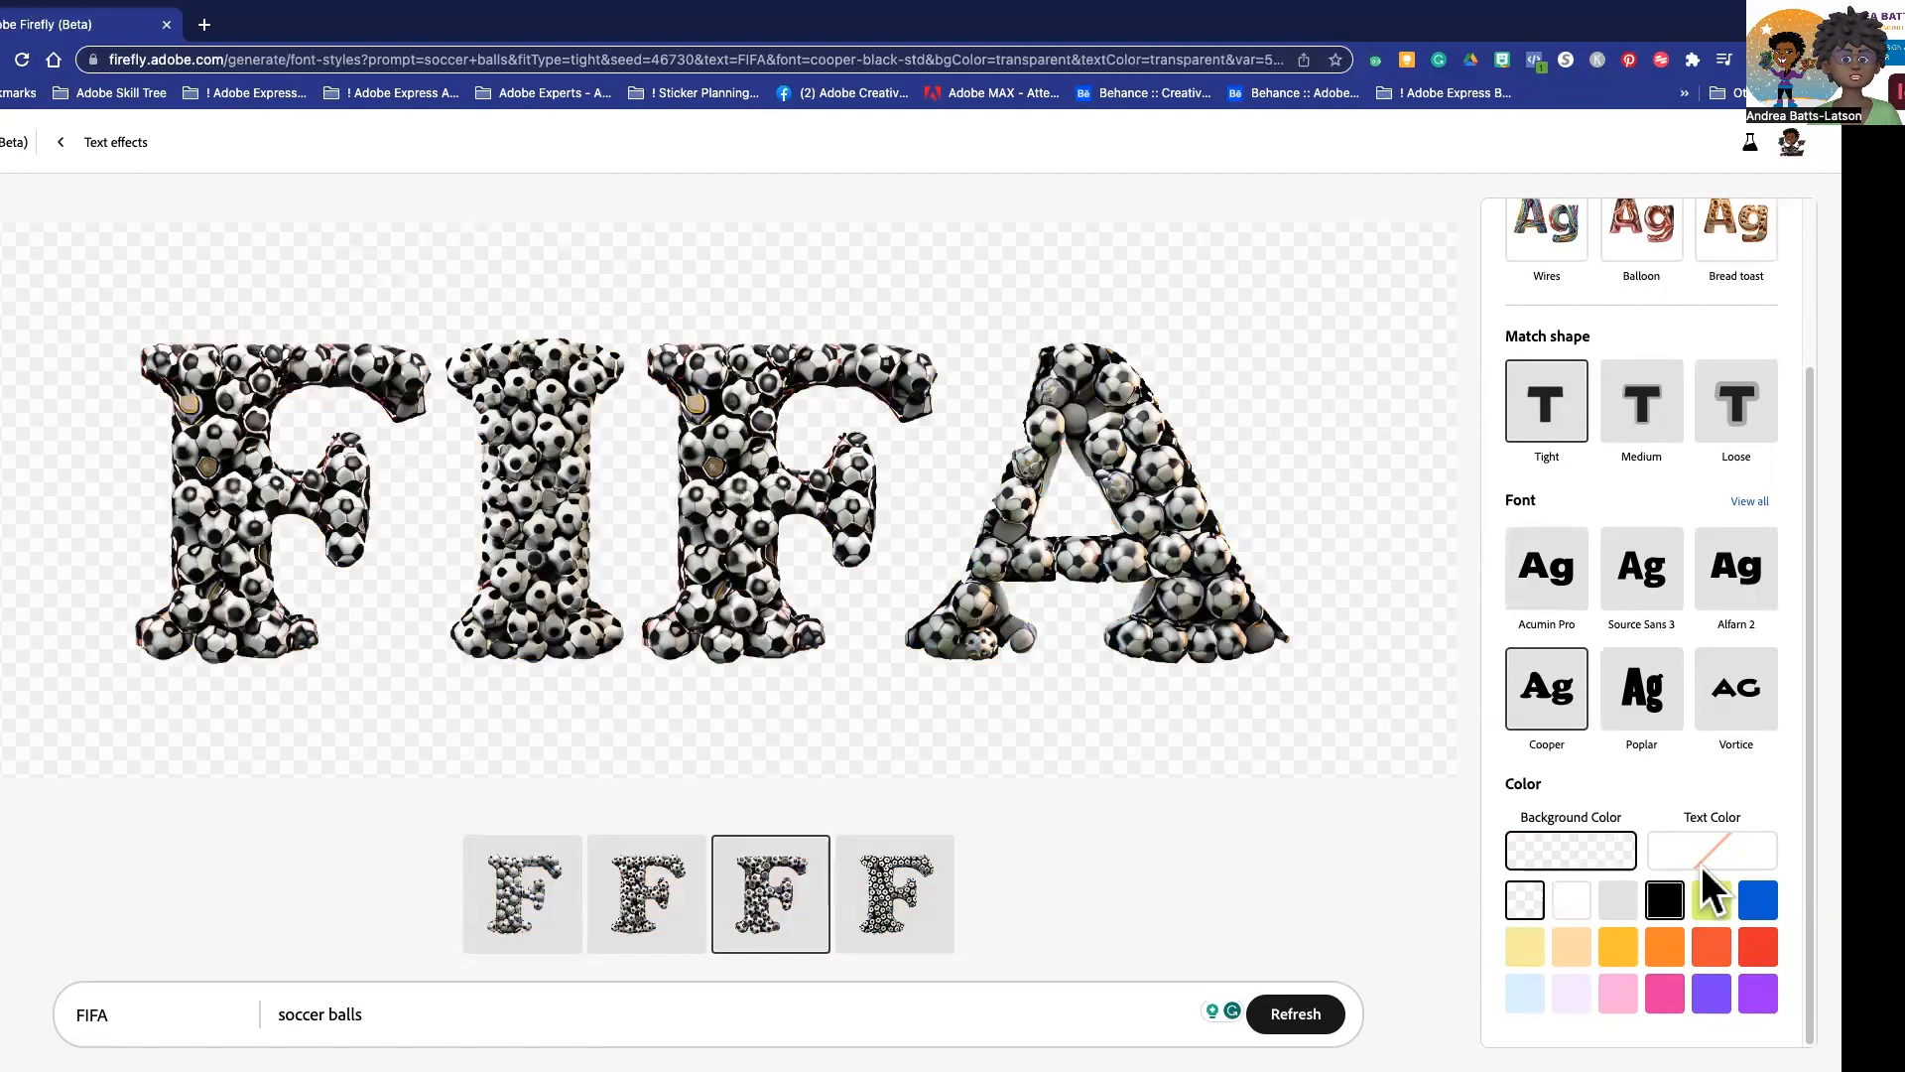
left_click(1709, 853)
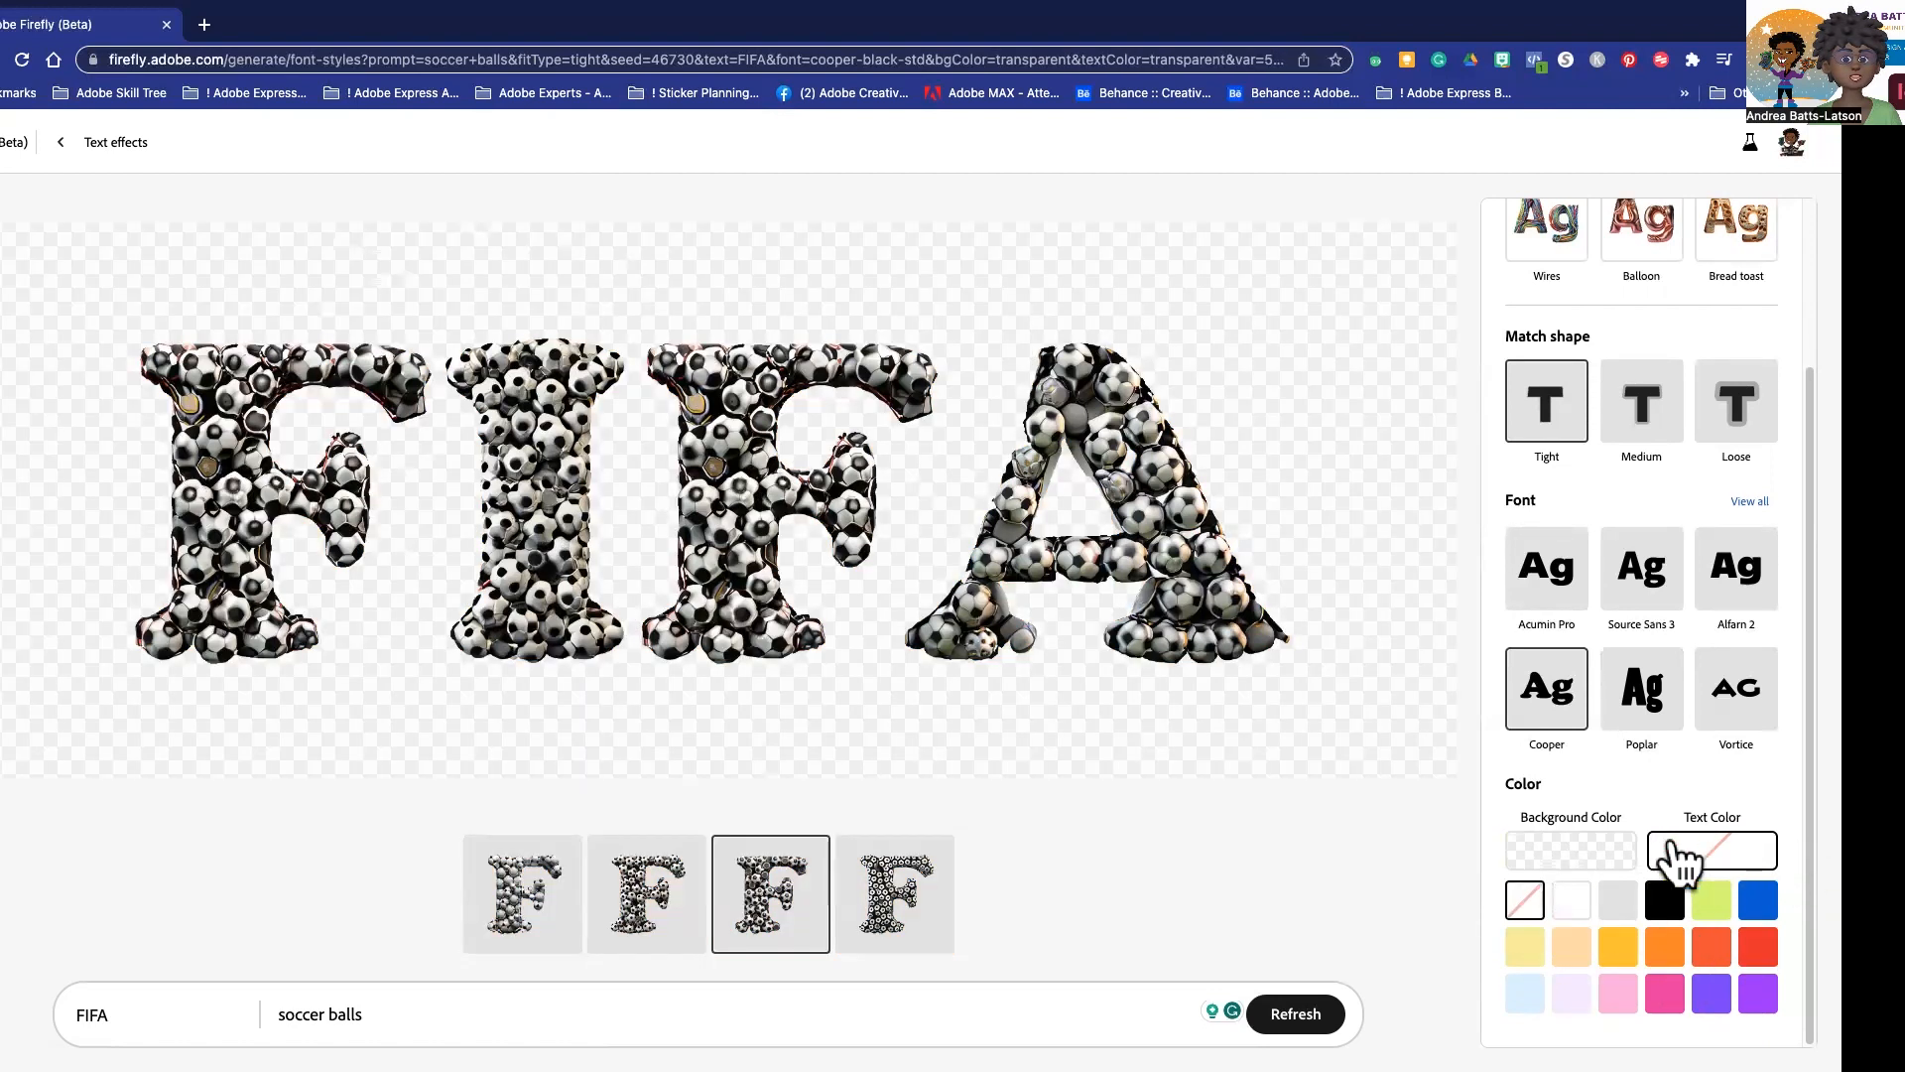
left_click(1609, 859)
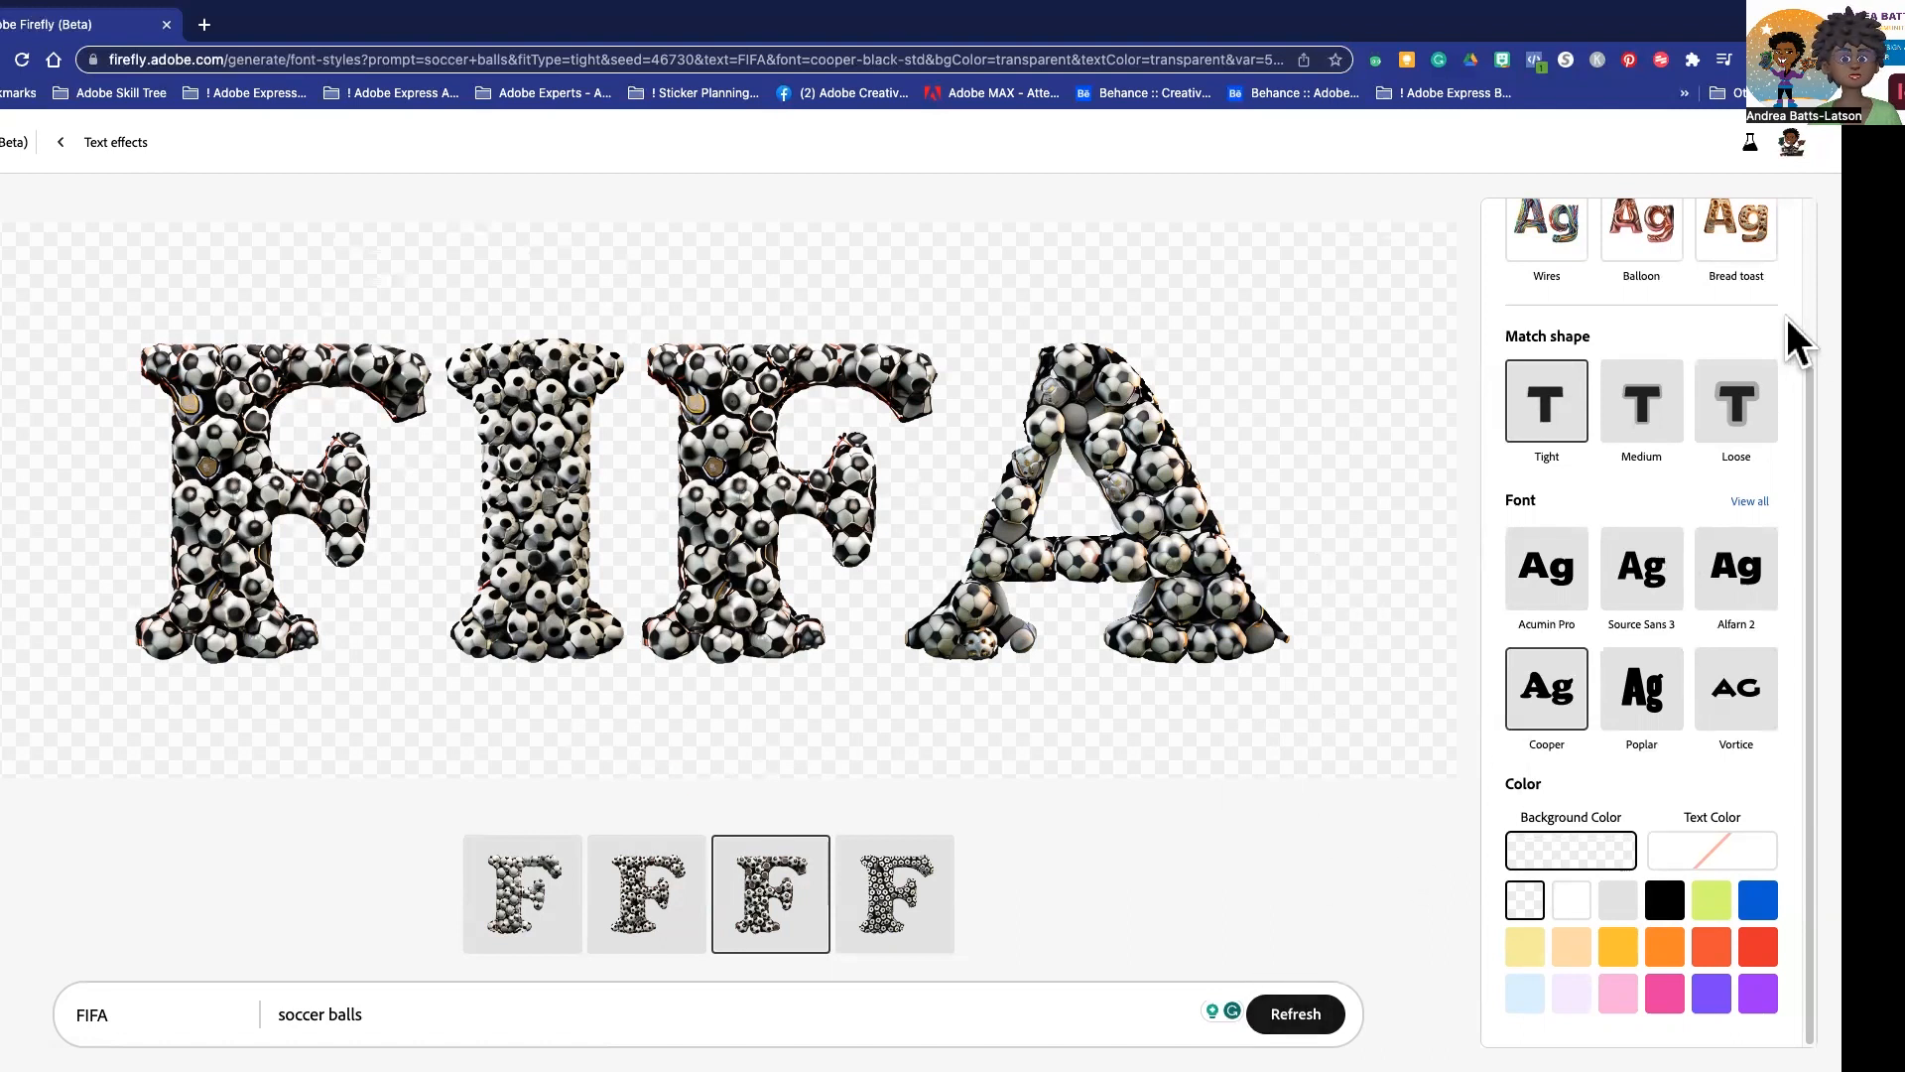
- Download the finished FIFA soccer ball text effect with its transparent background
scroll(1600, 504, "up", 3)
mouse_move(1345, 248)
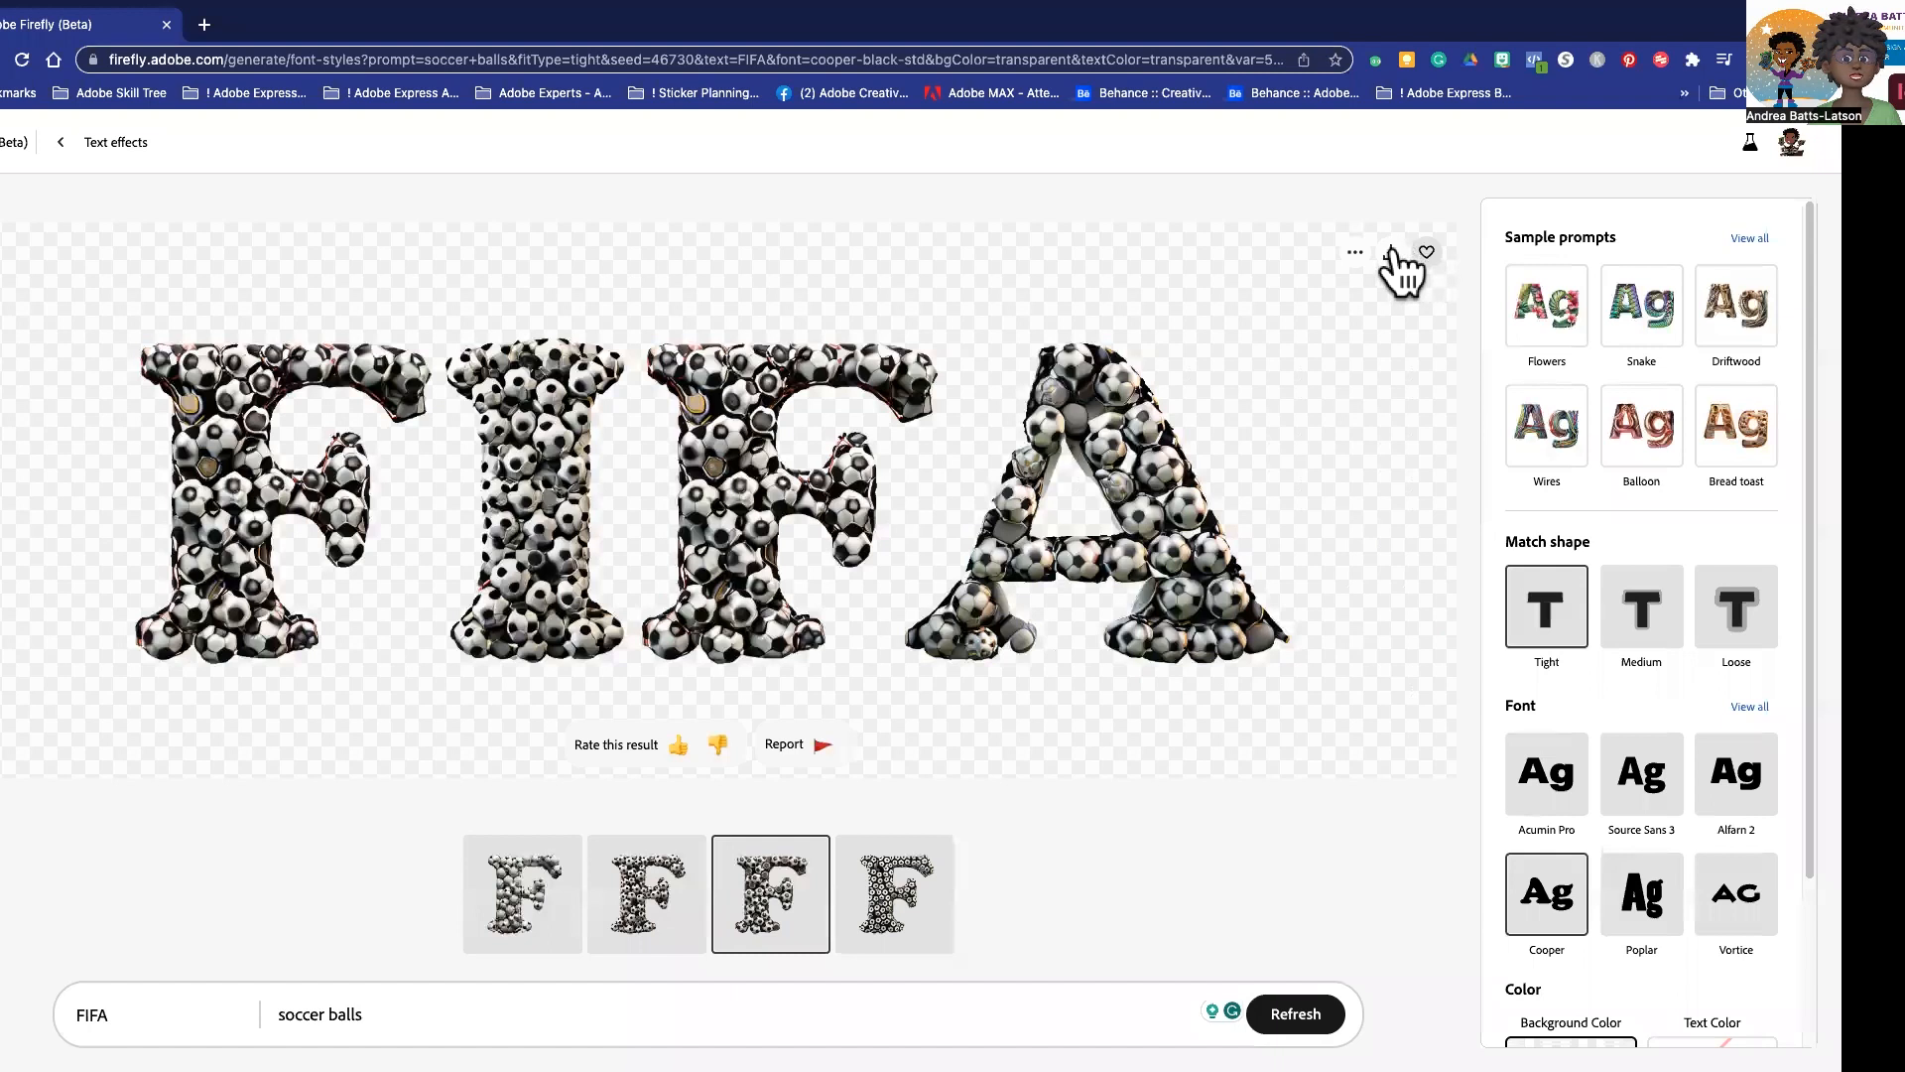
left_click(1392, 254)
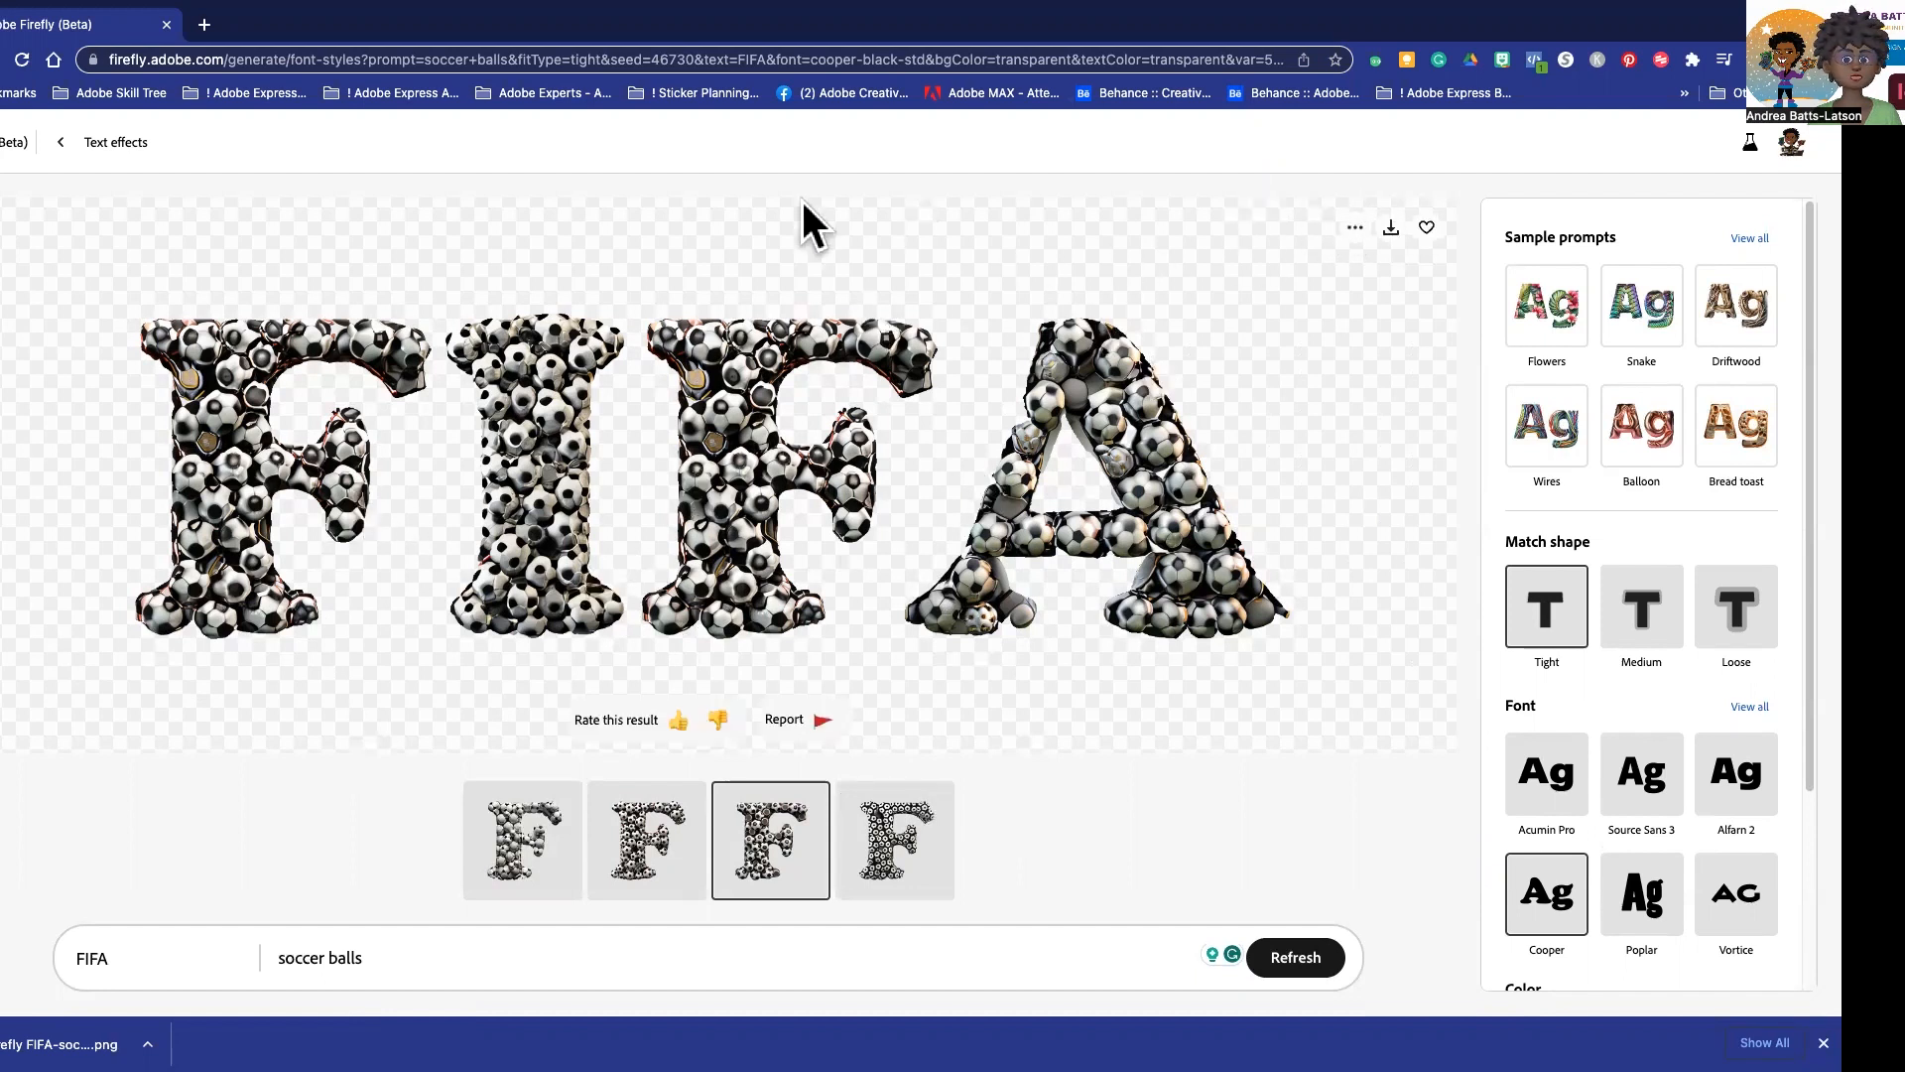
- Return to the Firefly home page and open the Text to image generator
left_click(61, 142)
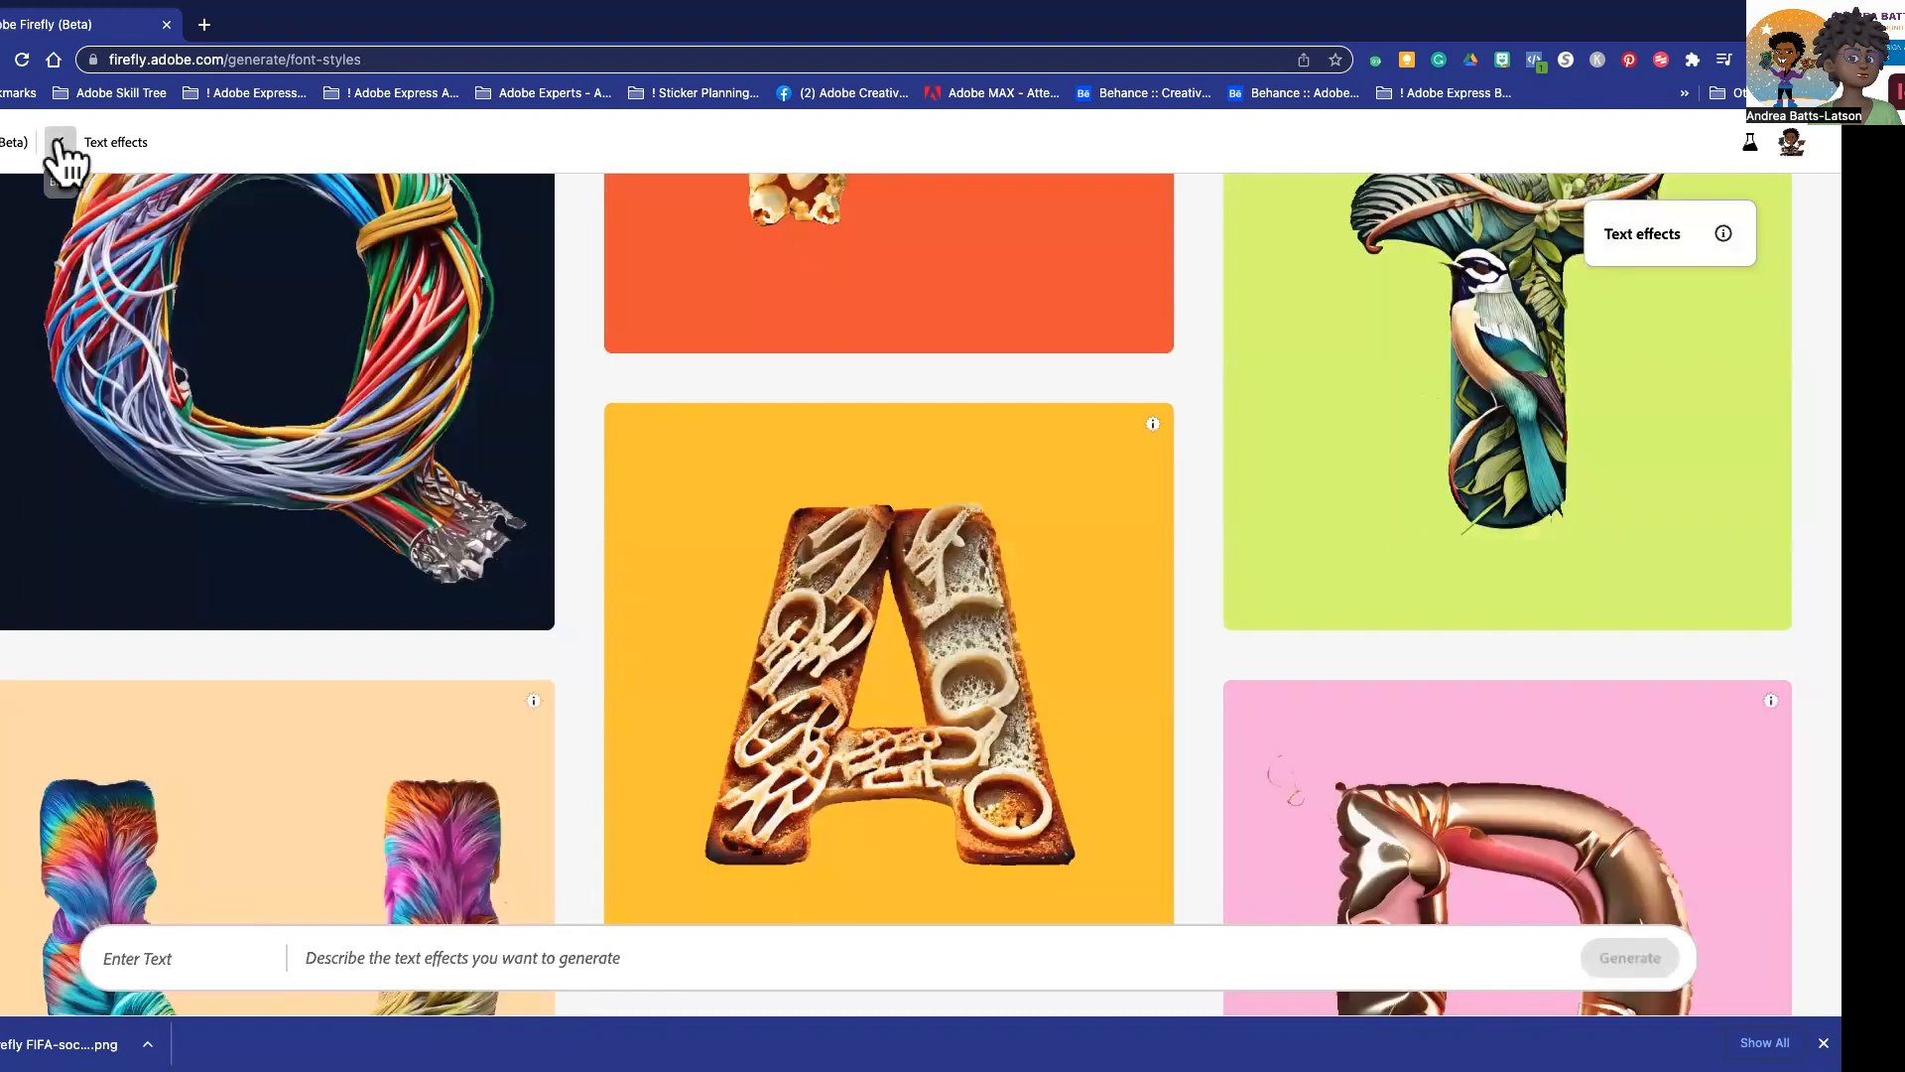
left_click(59, 145)
scroll(352, 387, "down", 6)
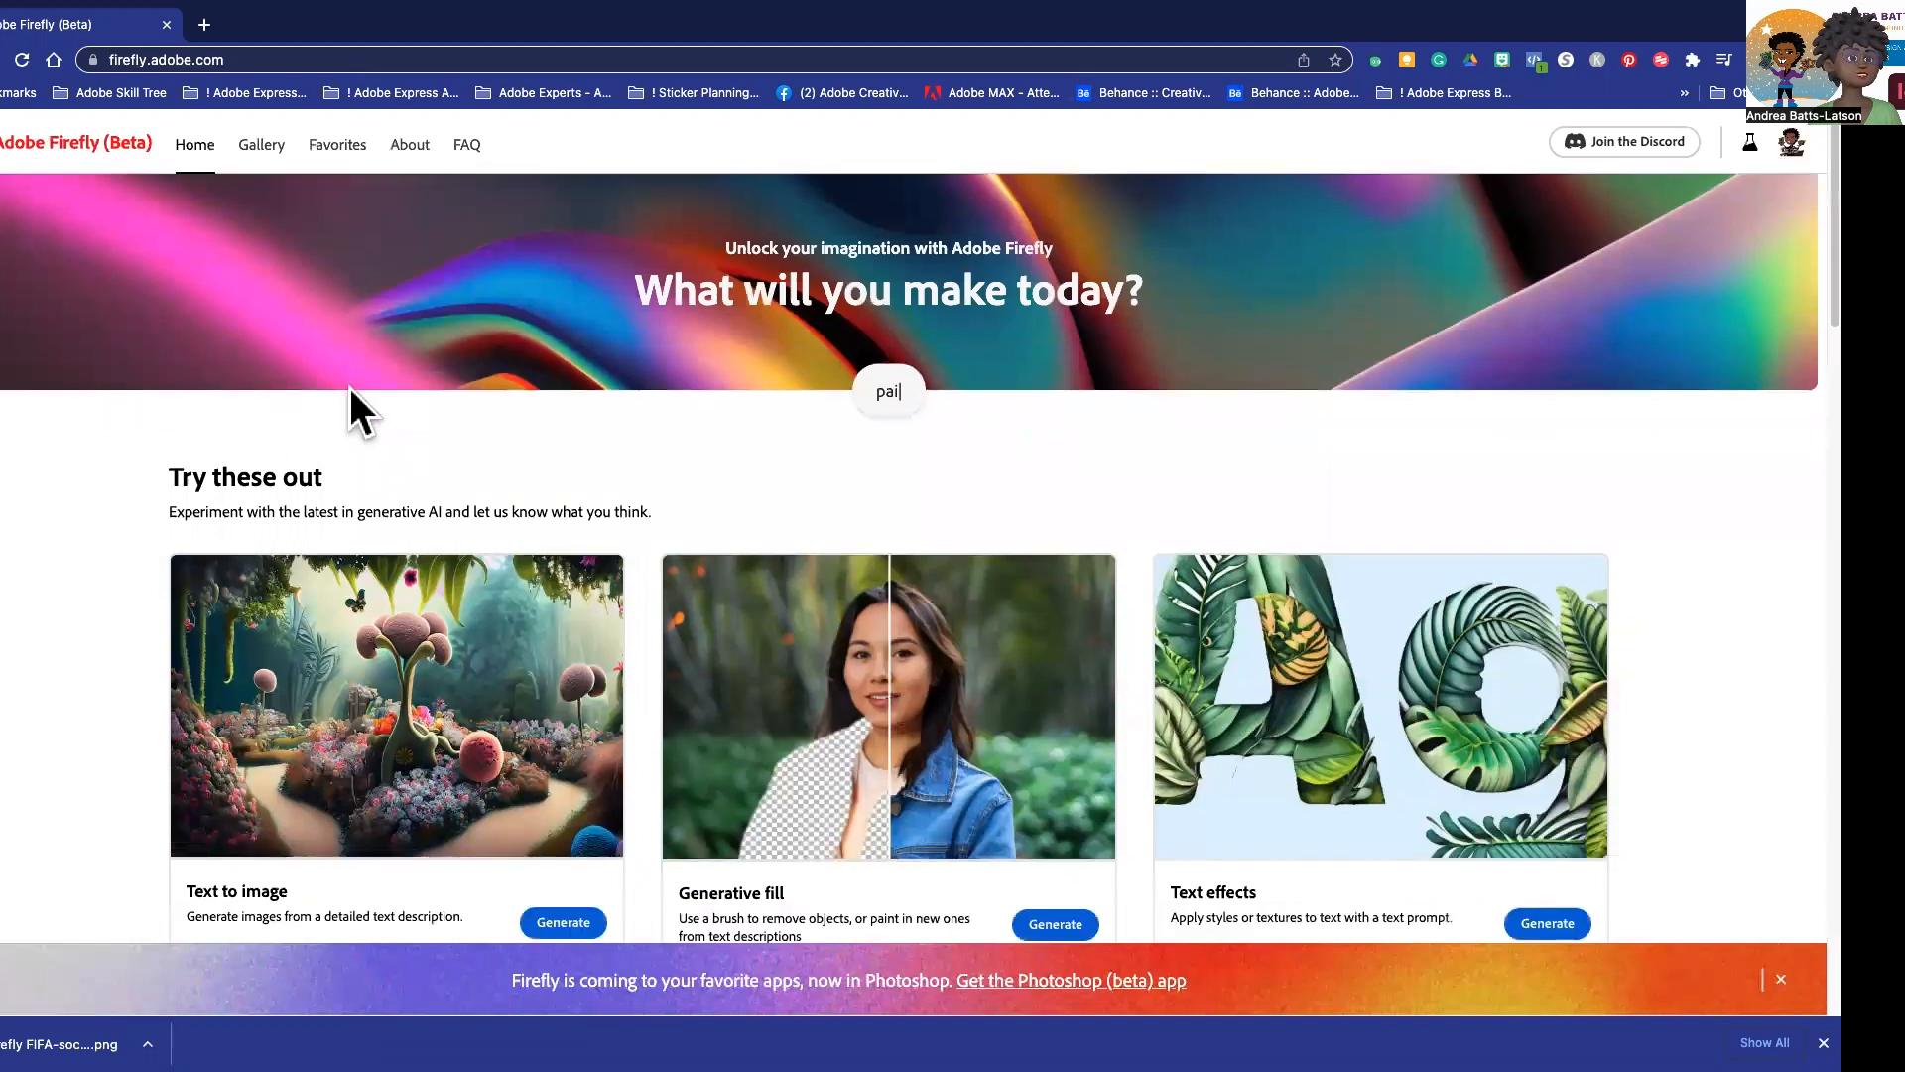
scroll(349, 389, "up", 6)
scroll(191, 510, "down", 2)
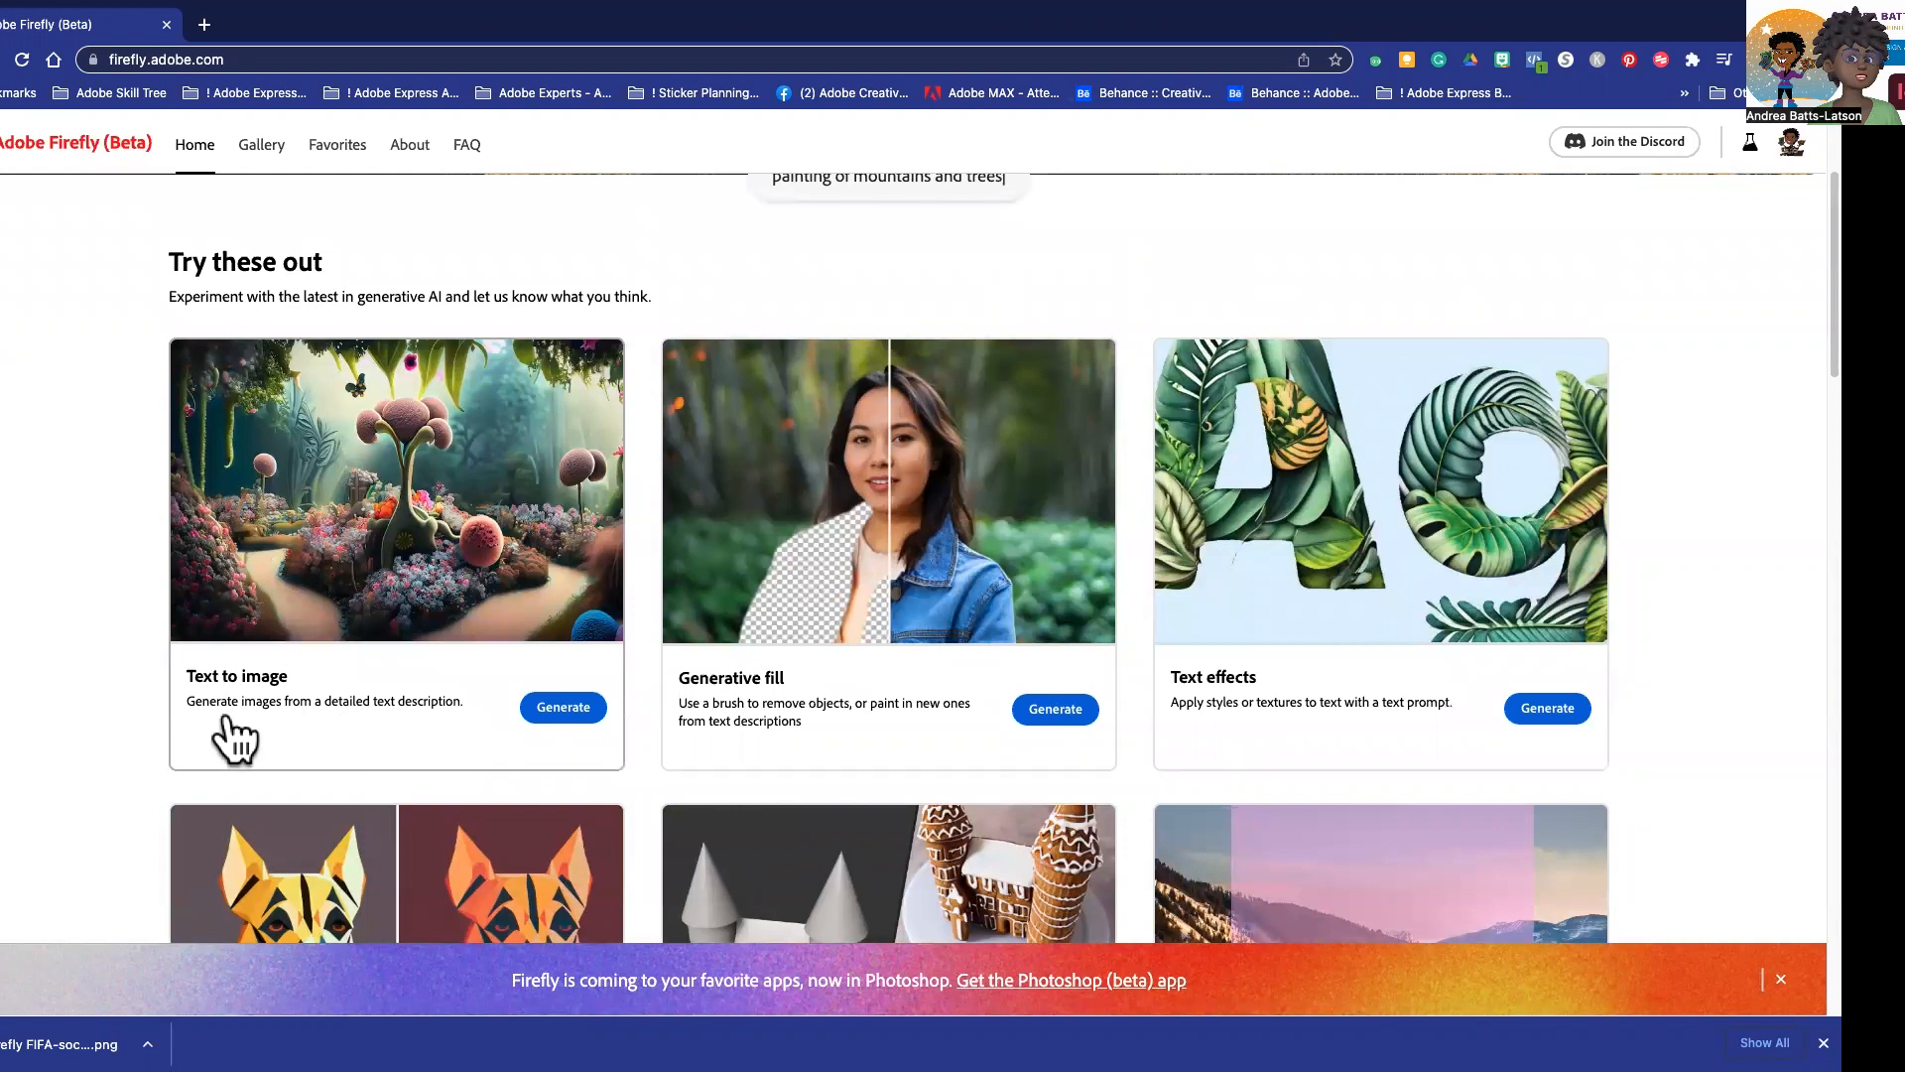
left_click(574, 709)
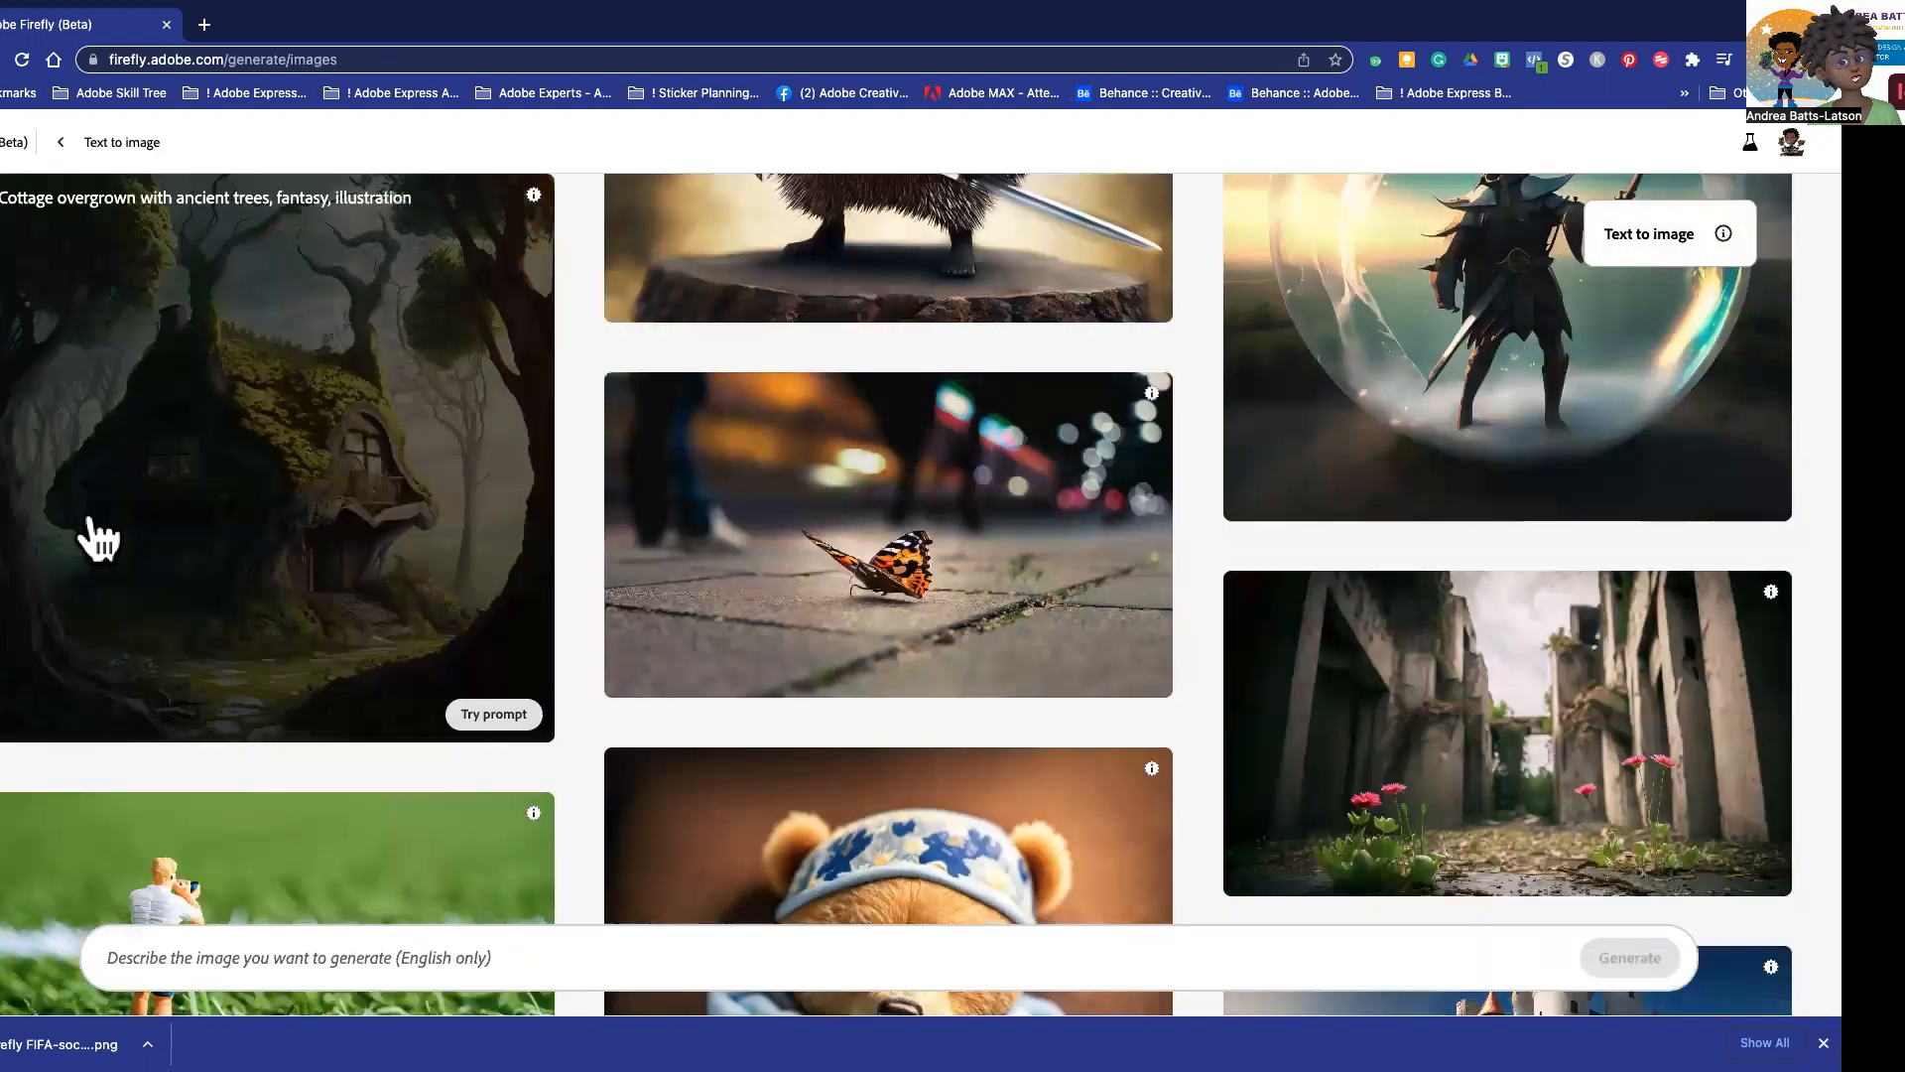
- Browse the Text to image gallery and examine the sample images together with the prompts that made them
scroll(99, 535, "down", 10)
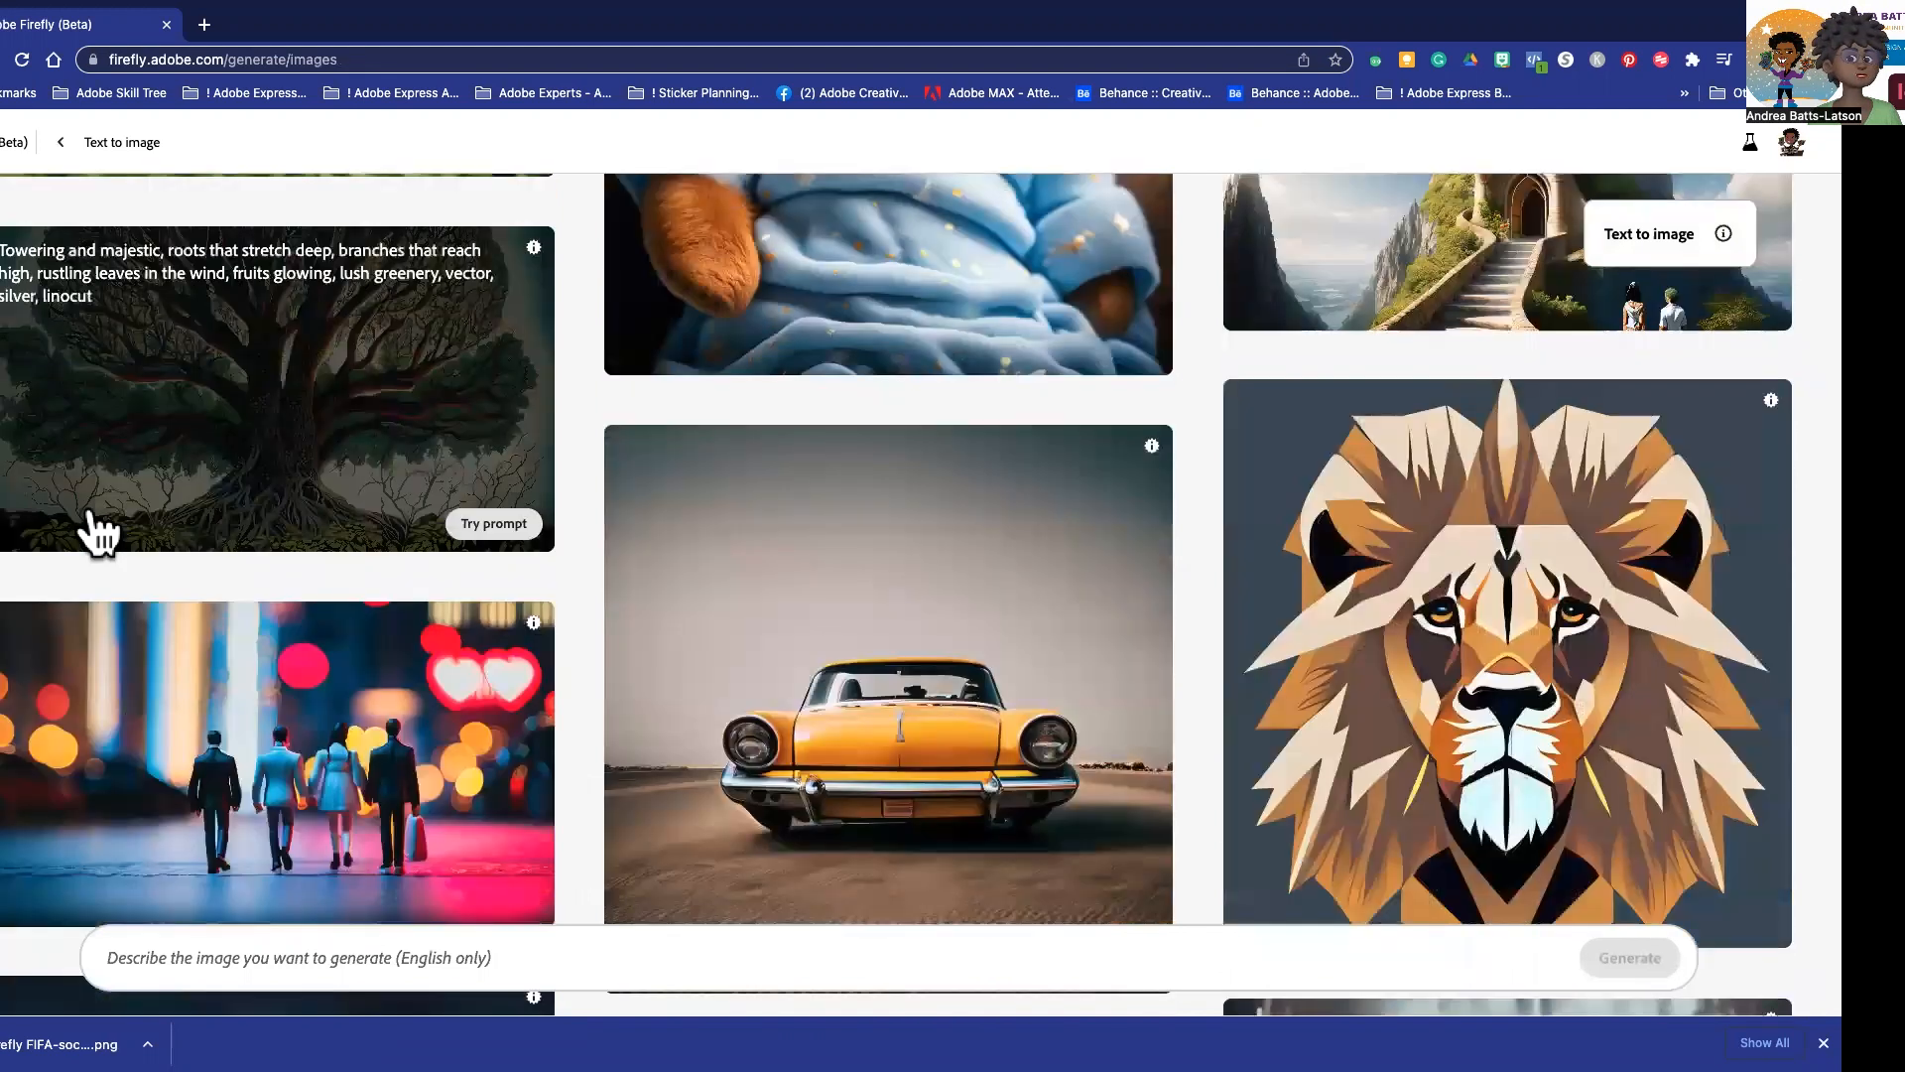
scroll(99, 533, "up", 5)
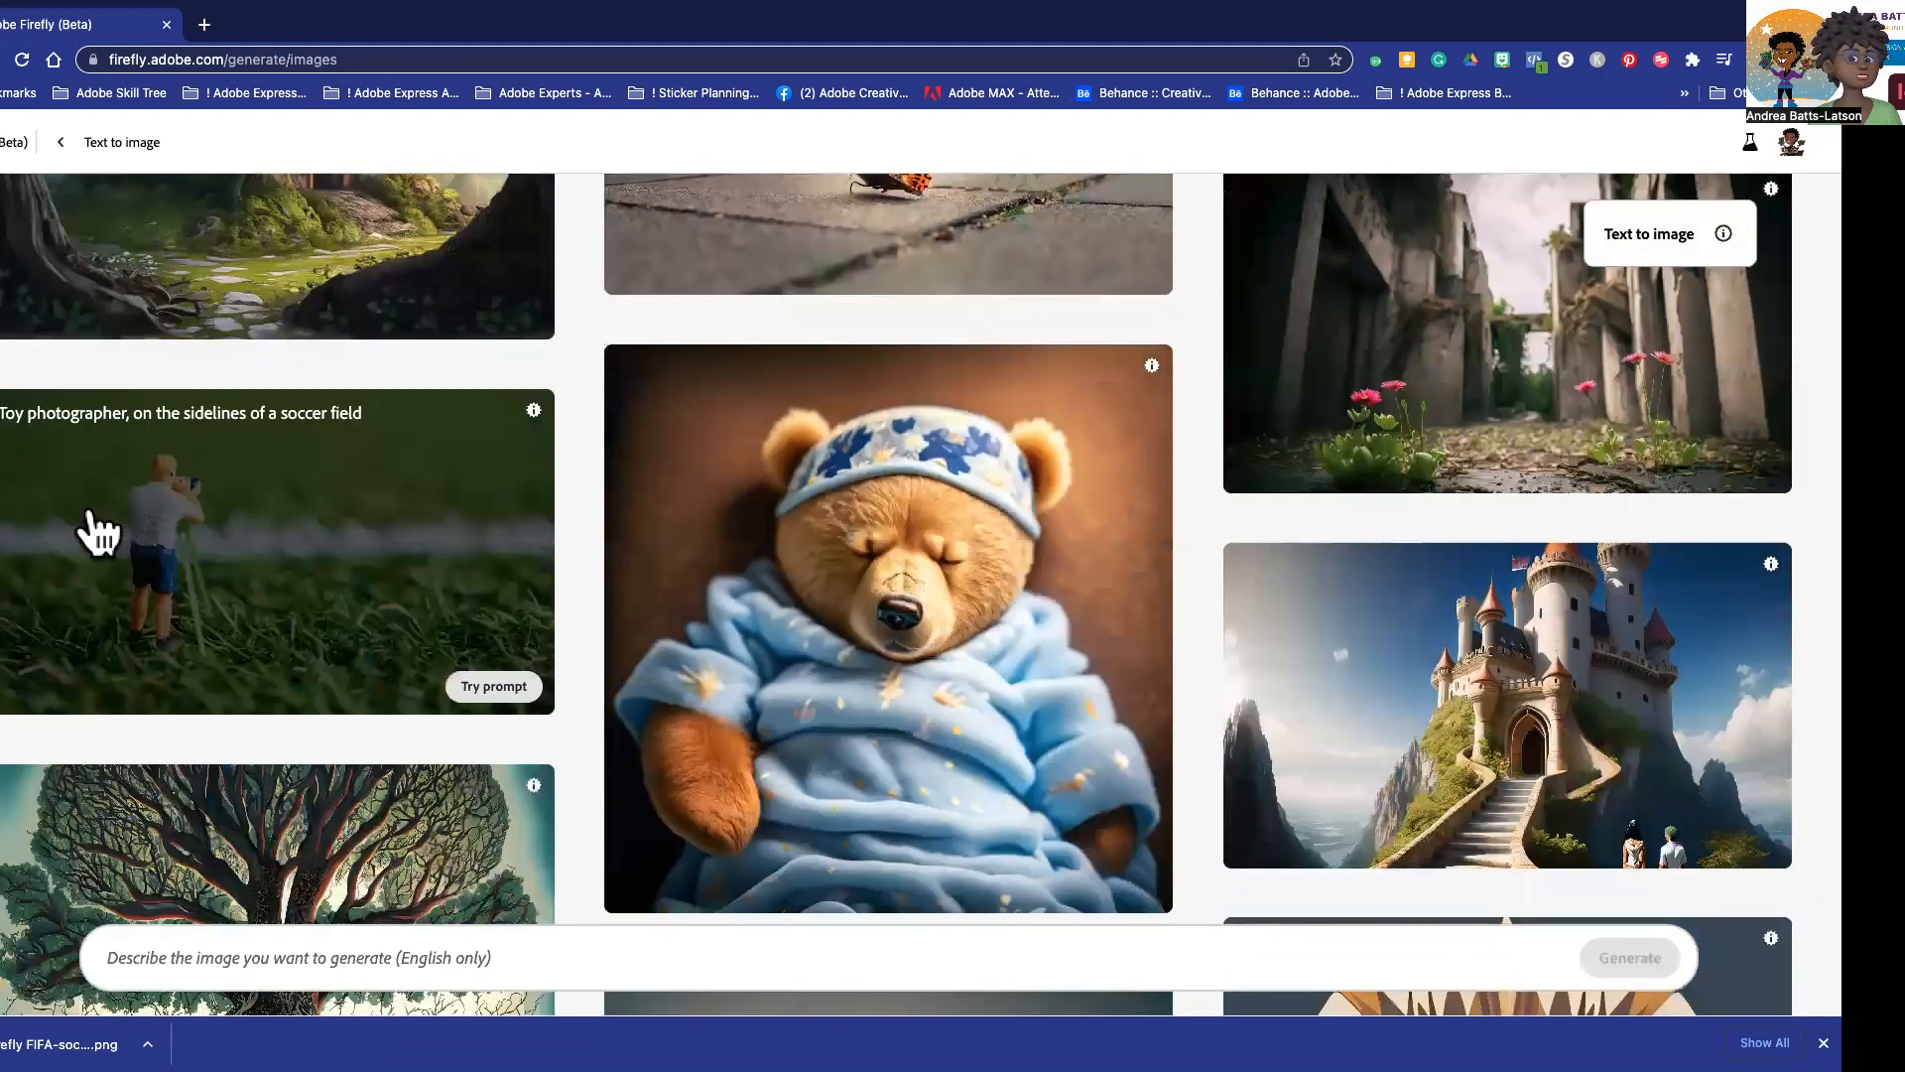
scroll(99, 536, "up", 10)
scroll(99, 536, "up", 2)
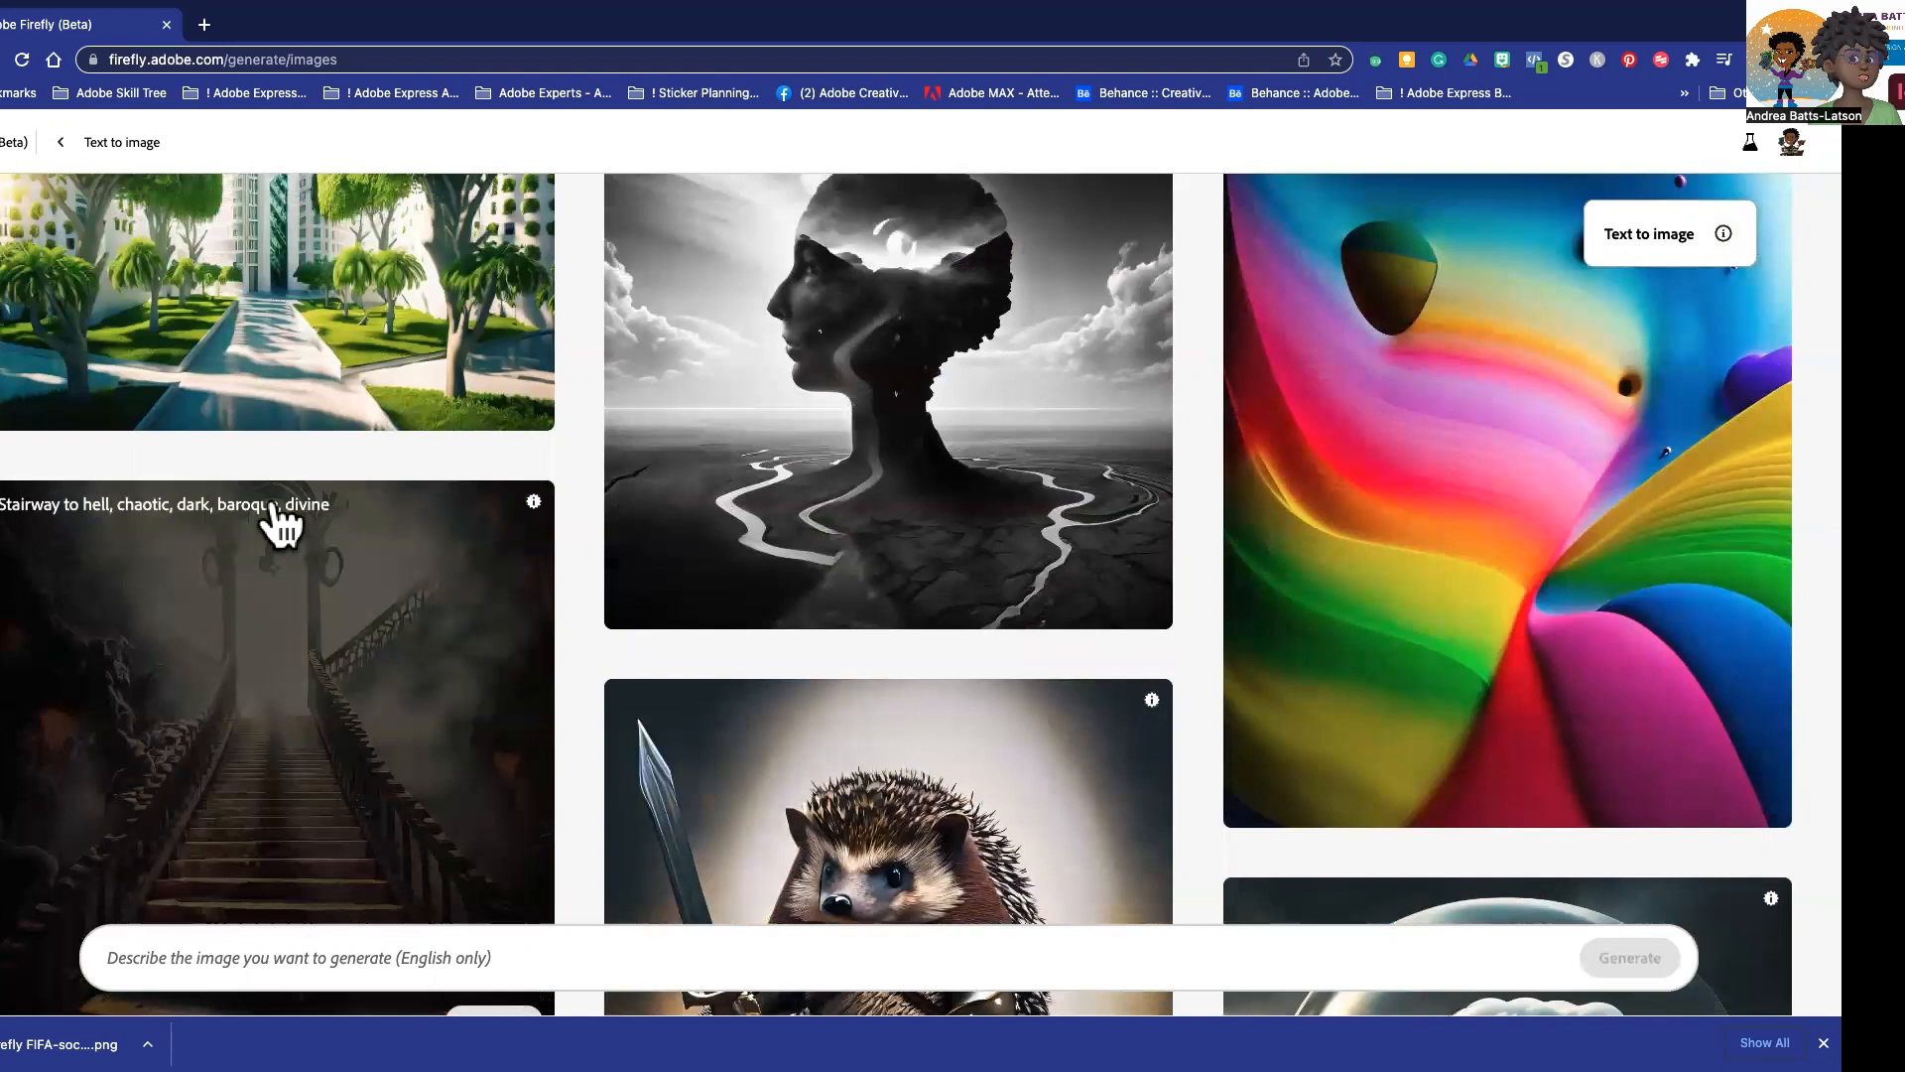
scroll(277, 524, "up", 7)
scroll(268, 523, "up", 5)
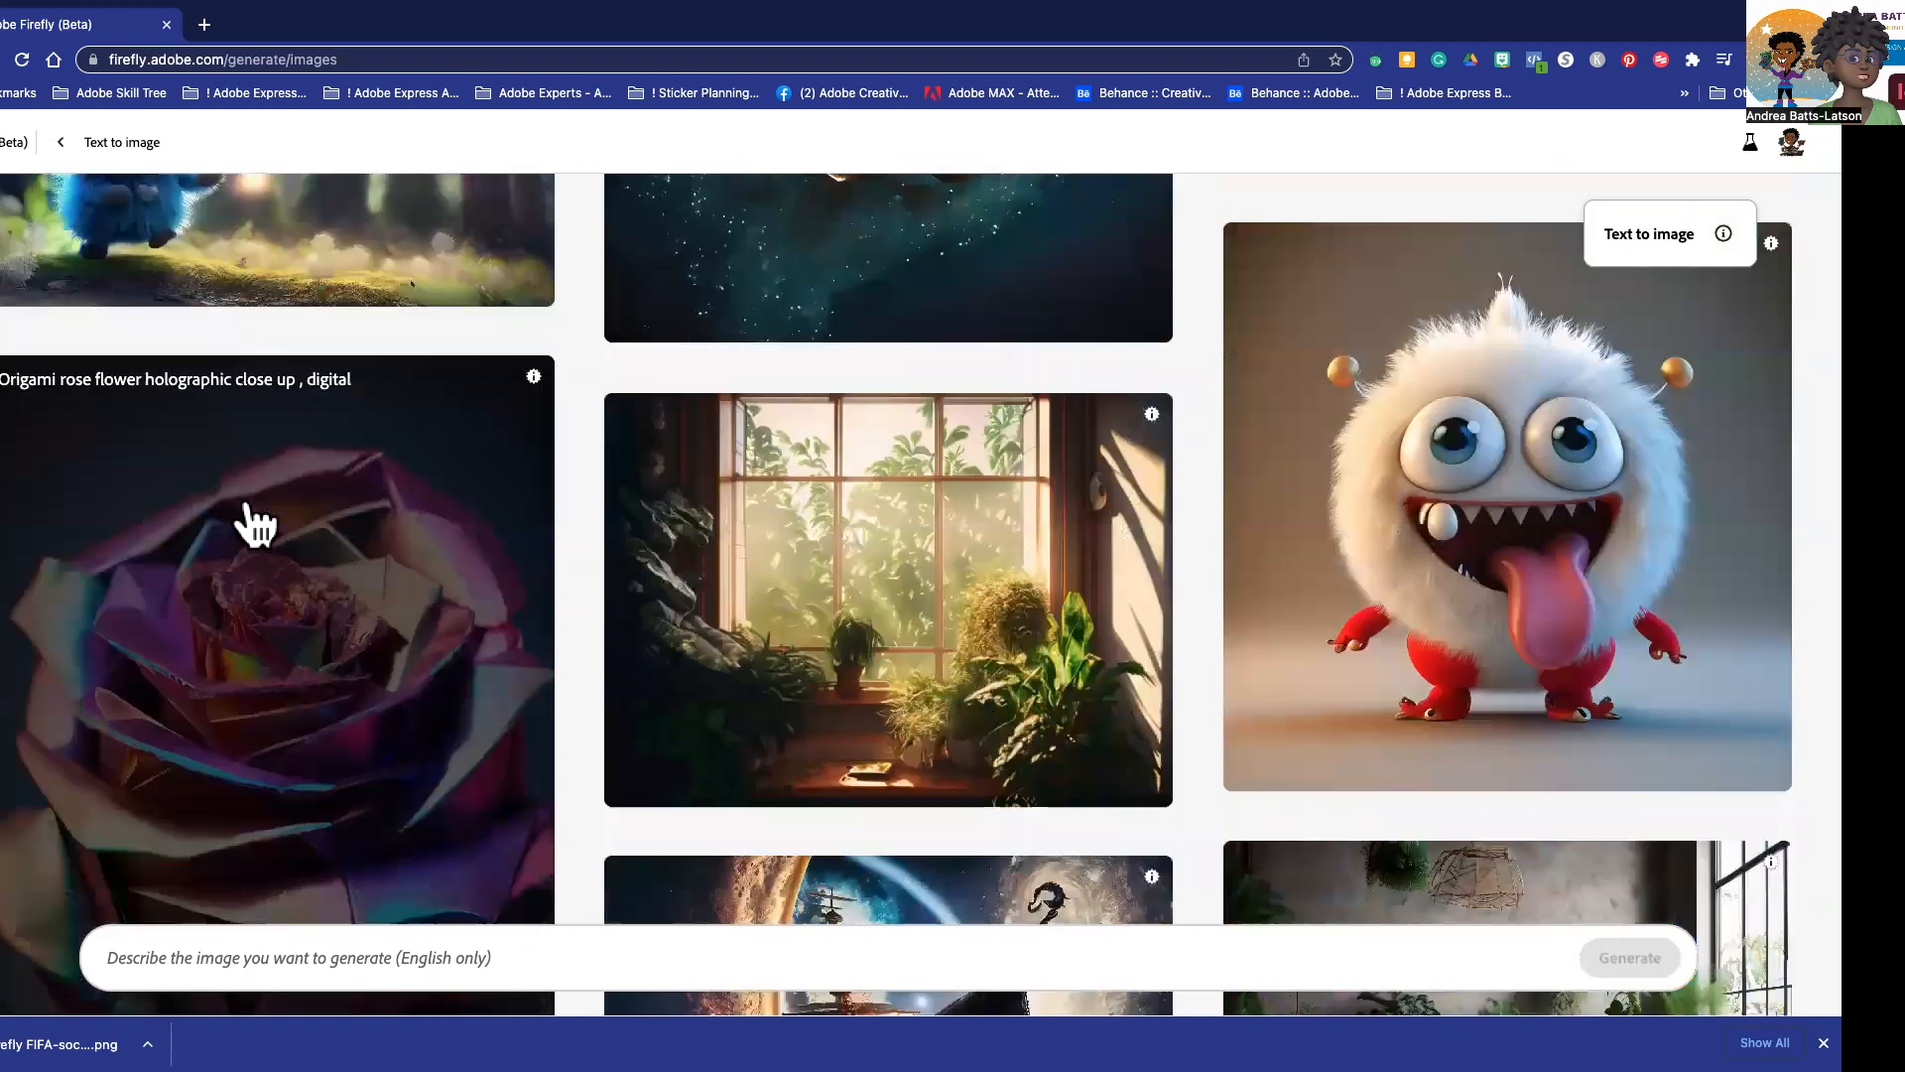
scroll(256, 524, "up", 10)
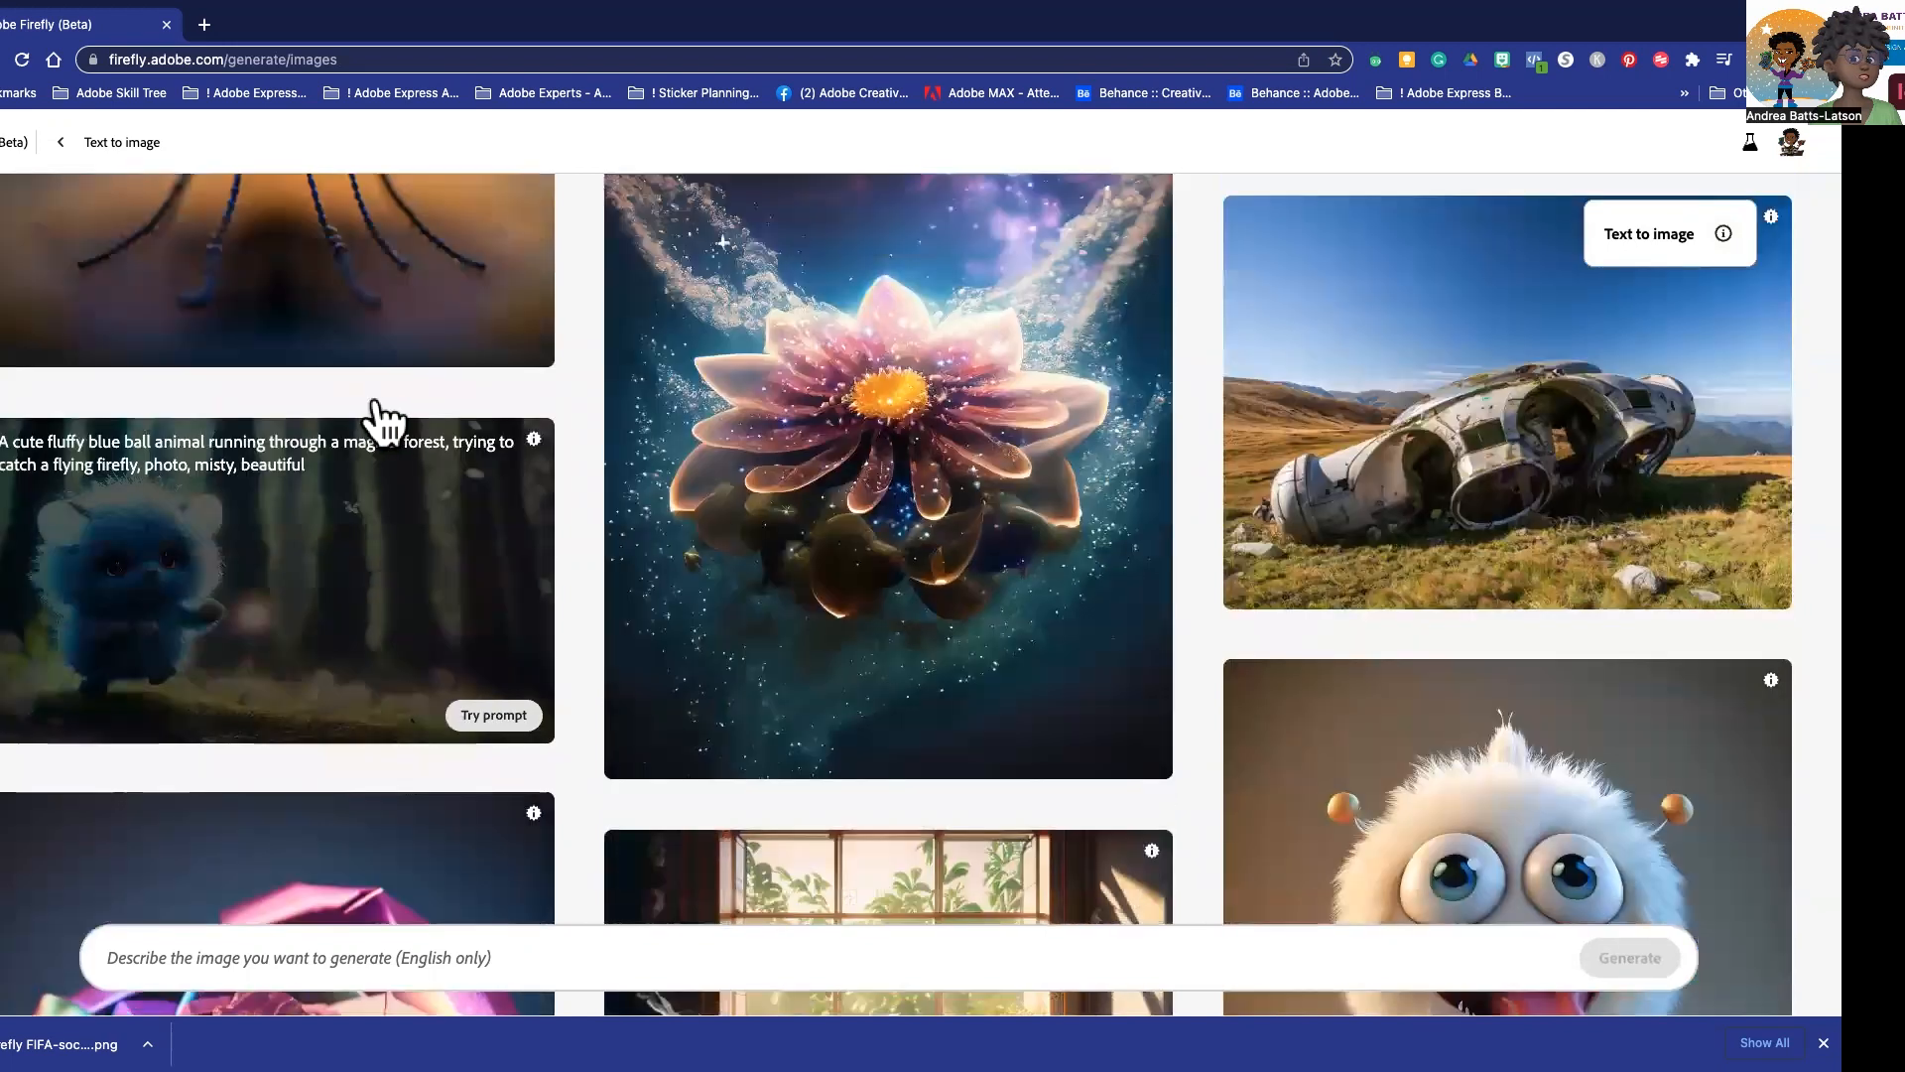
scroll(119, 576, "up", 5)
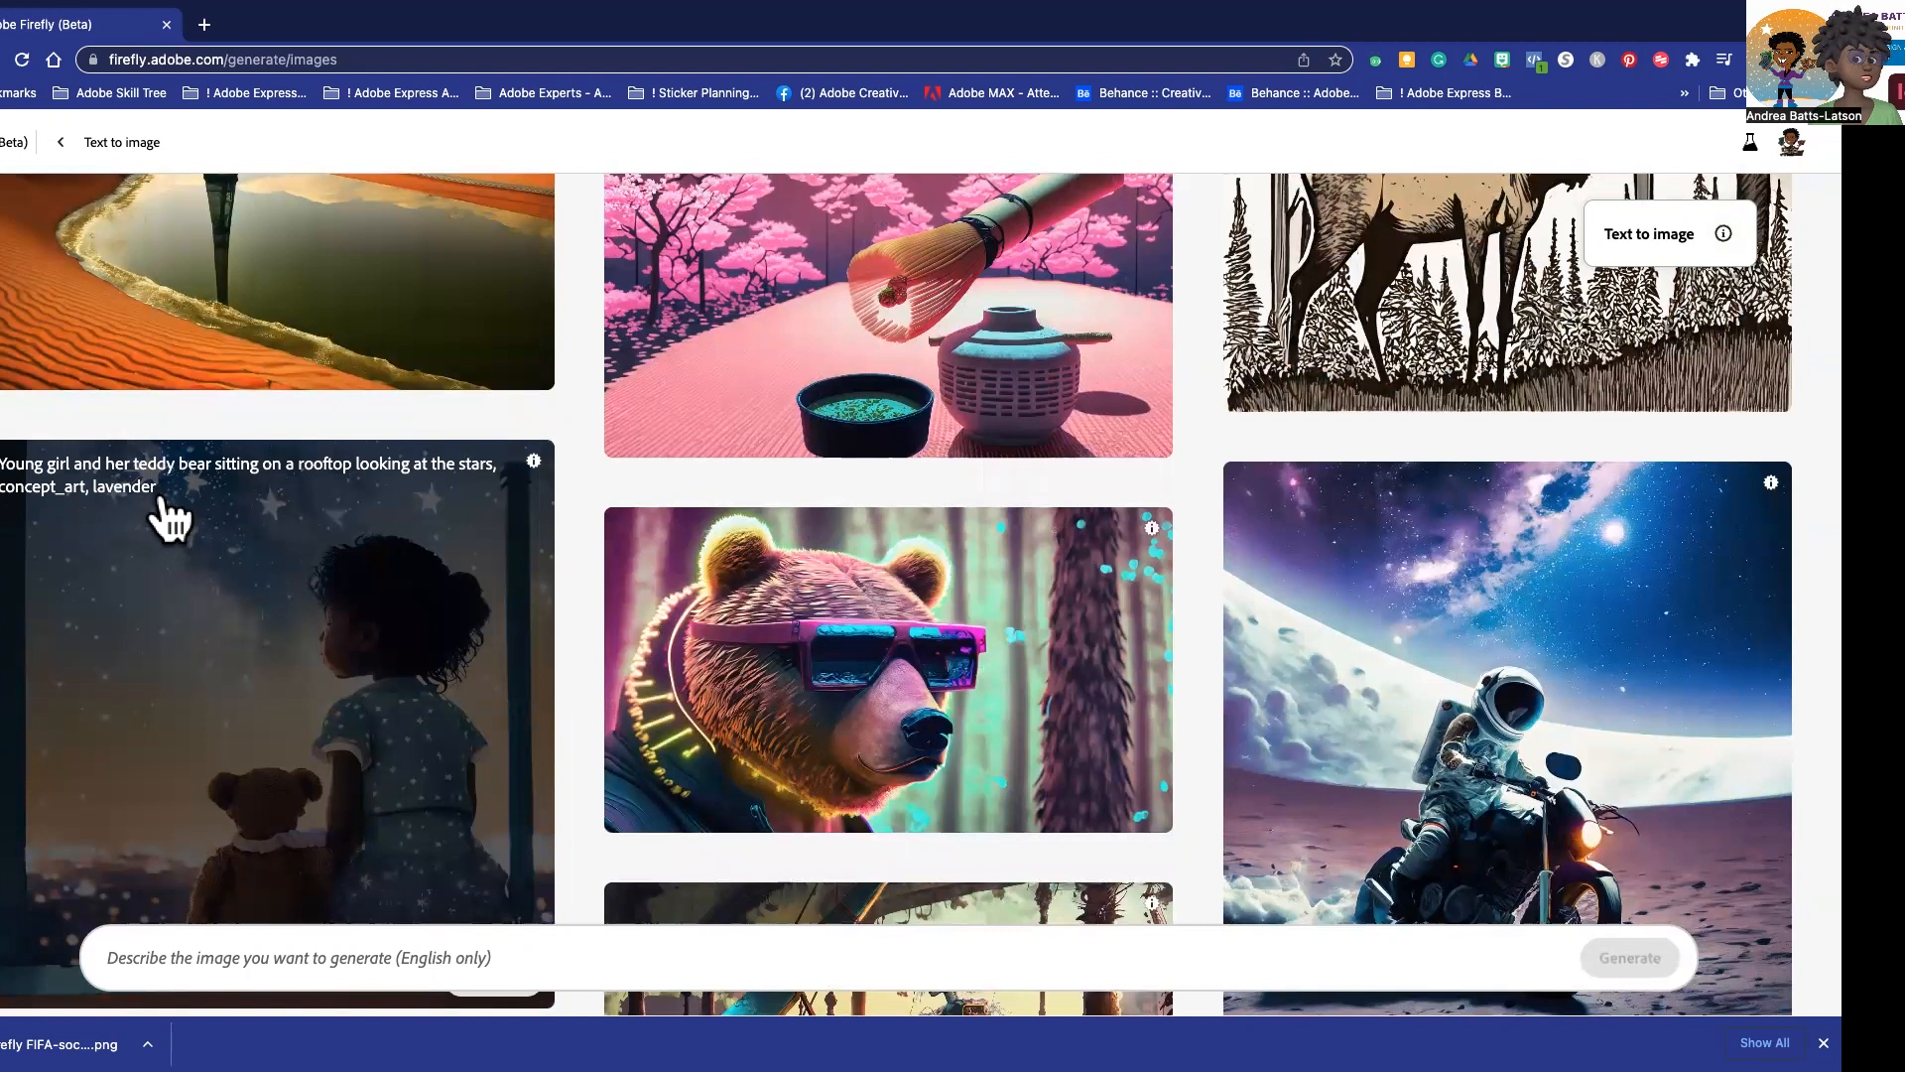
scroll(179, 501, "up", 1)
scroll(174, 511, "up", 5)
scroll(317, 497, "down", 8)
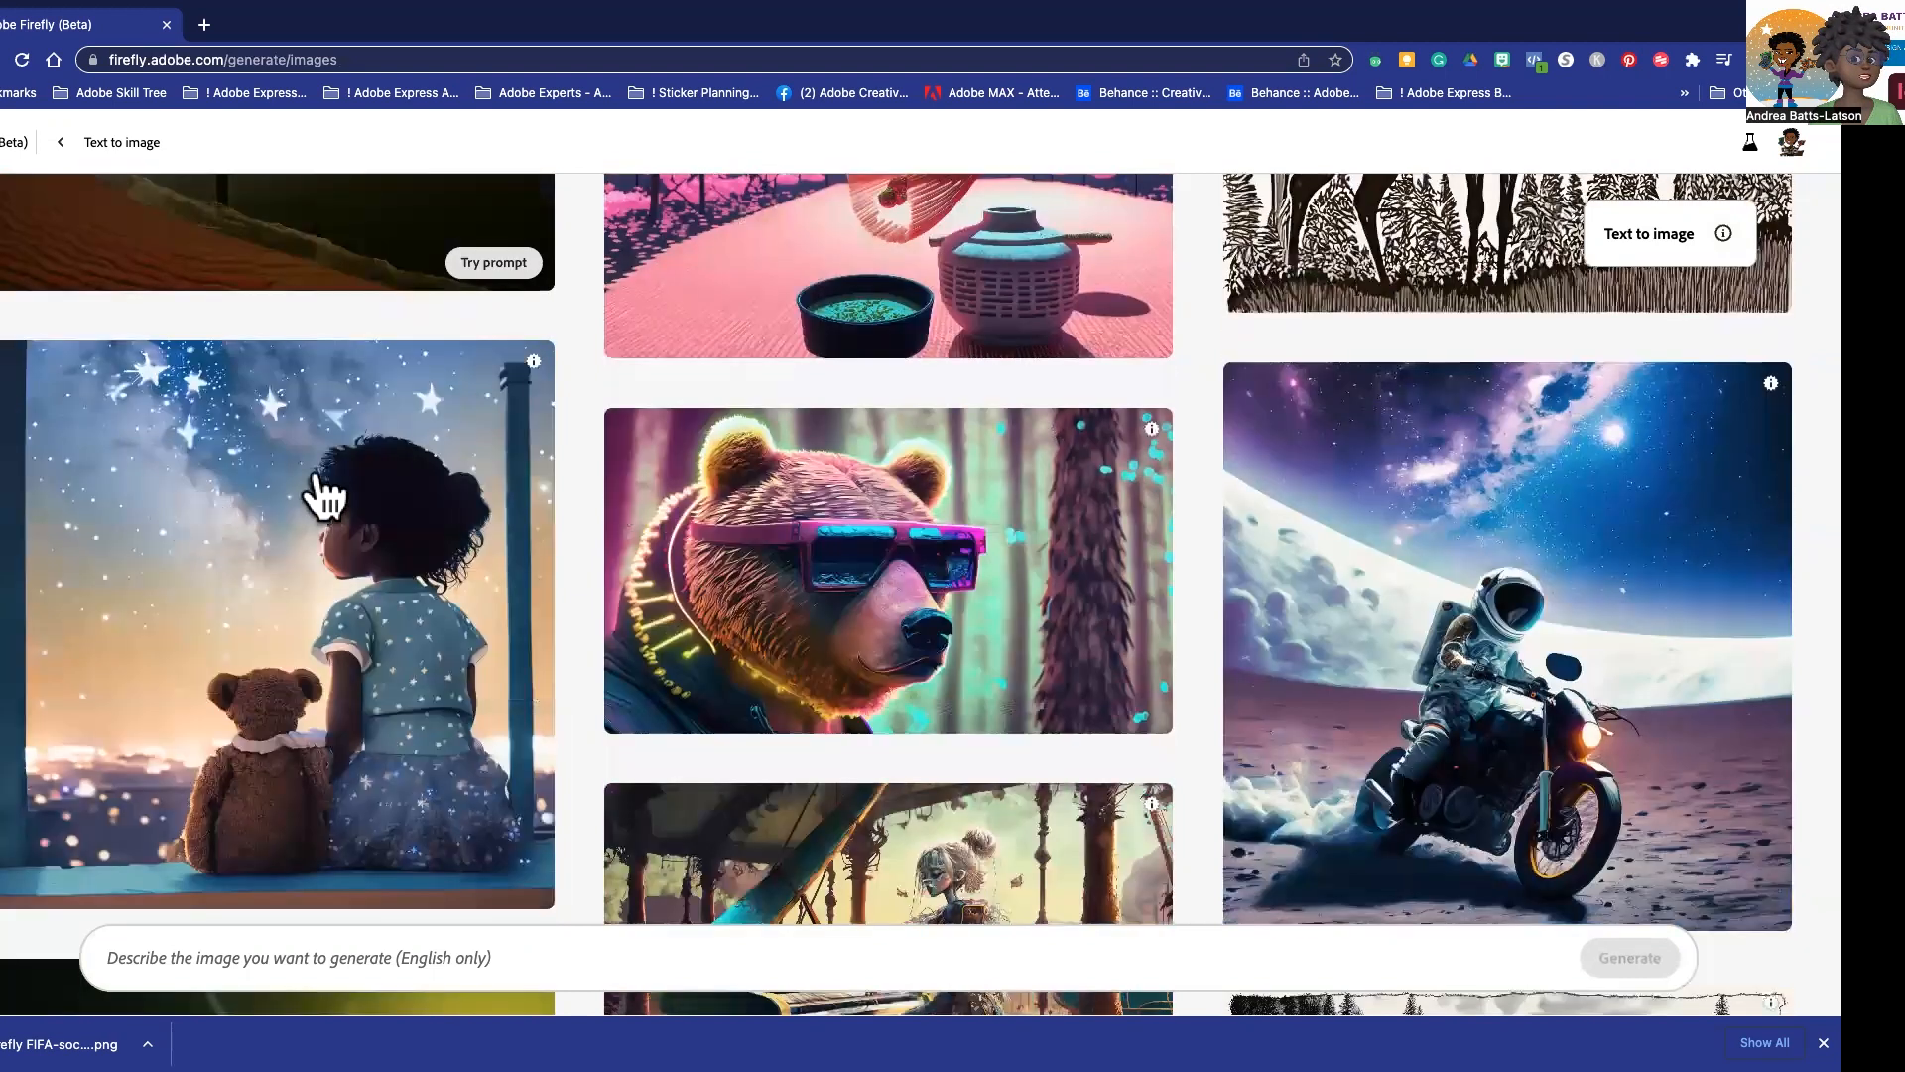
- Examine the prompts behind the bear with sunglasses and the Japanese matcha ceremony sample images in the gallery
mouse_move(710, 460)
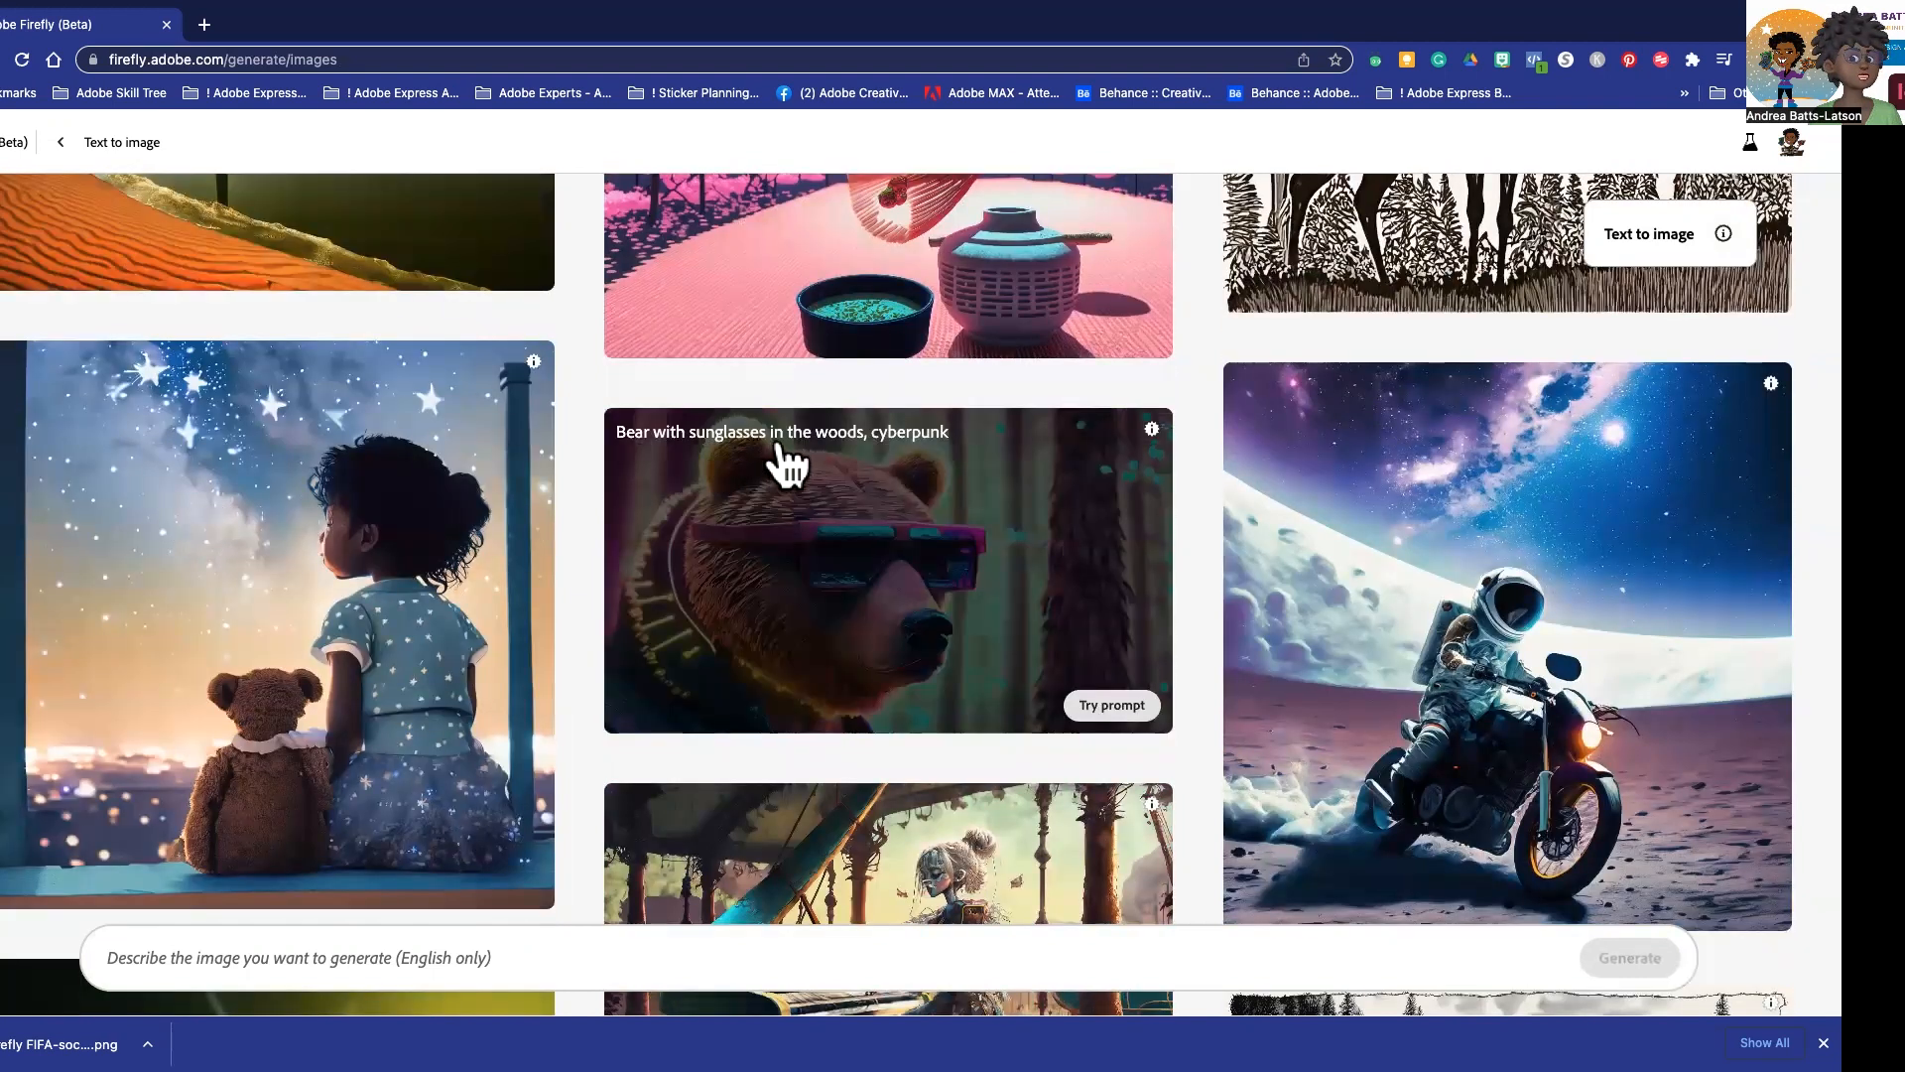
scroll(659, 468, "up", 5)
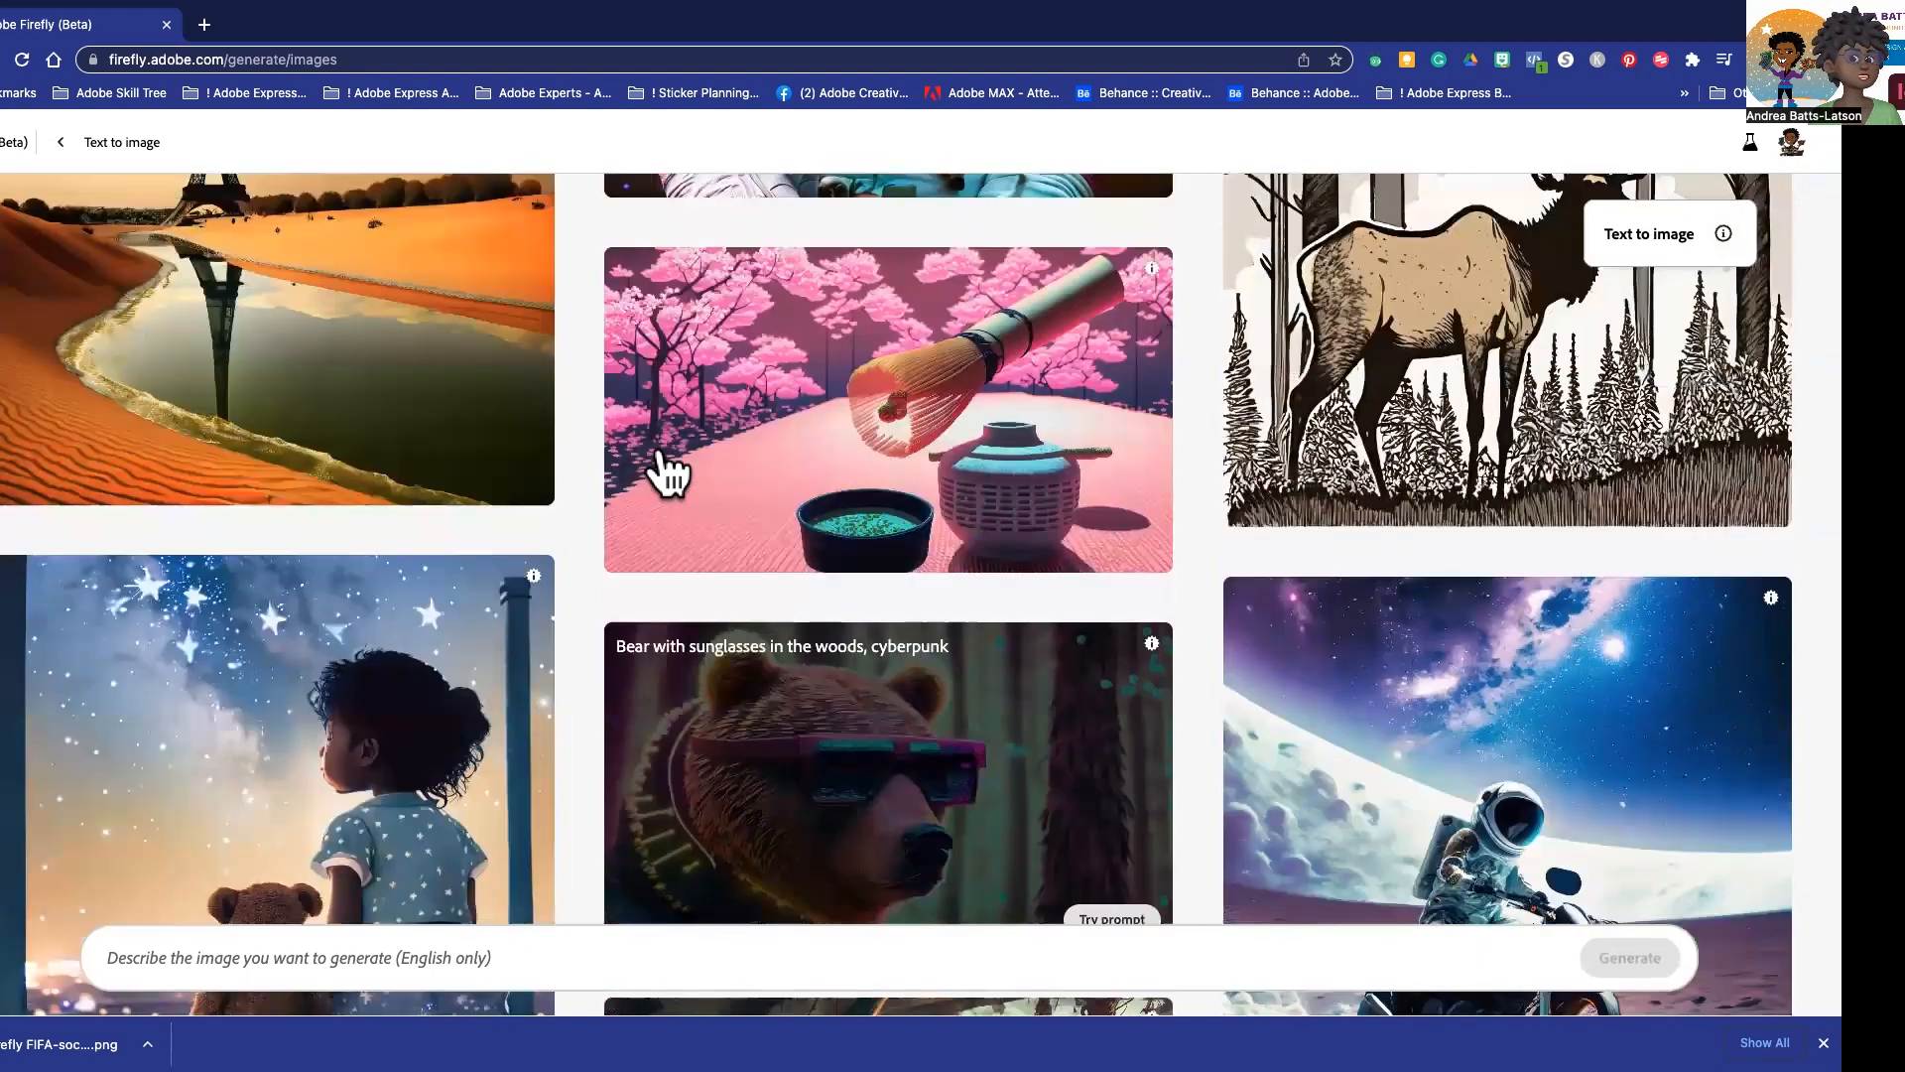
scroll(666, 470, "up", 3)
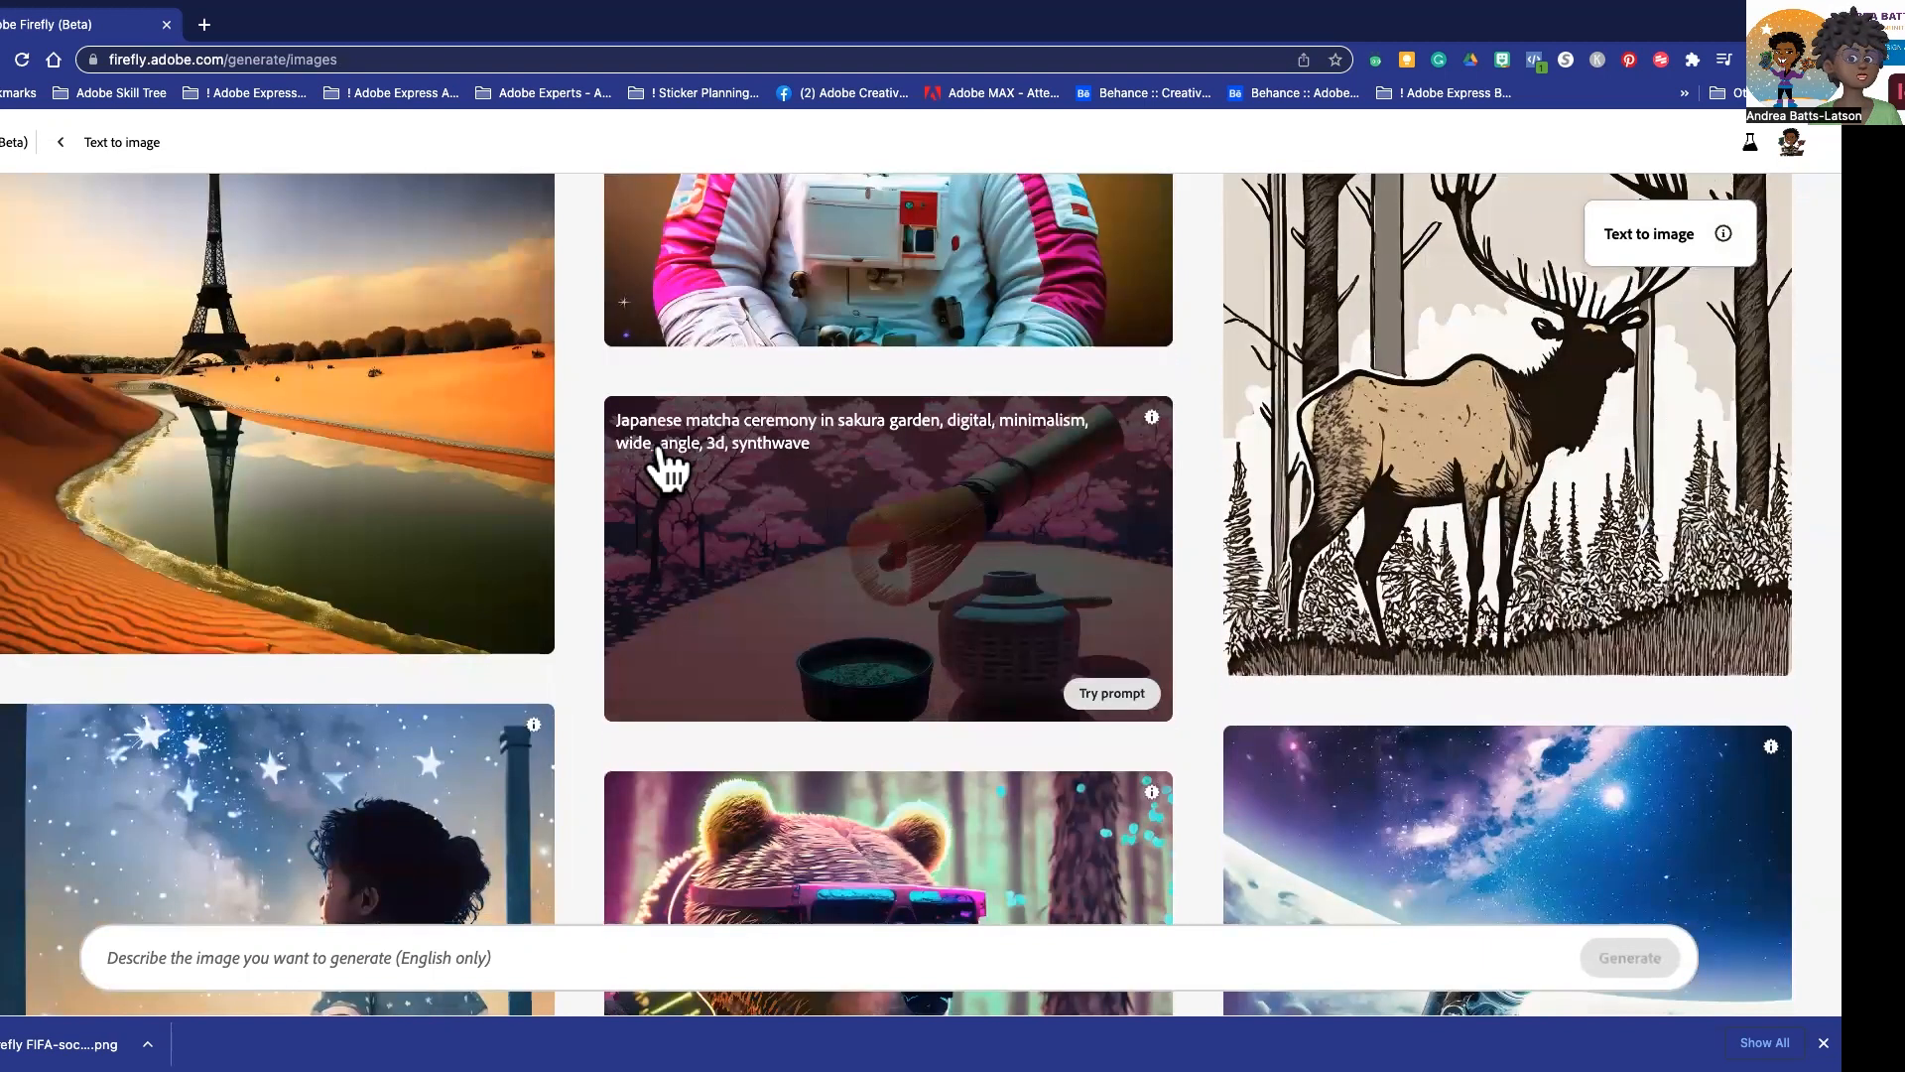
scroll(663, 466, "down", 1)
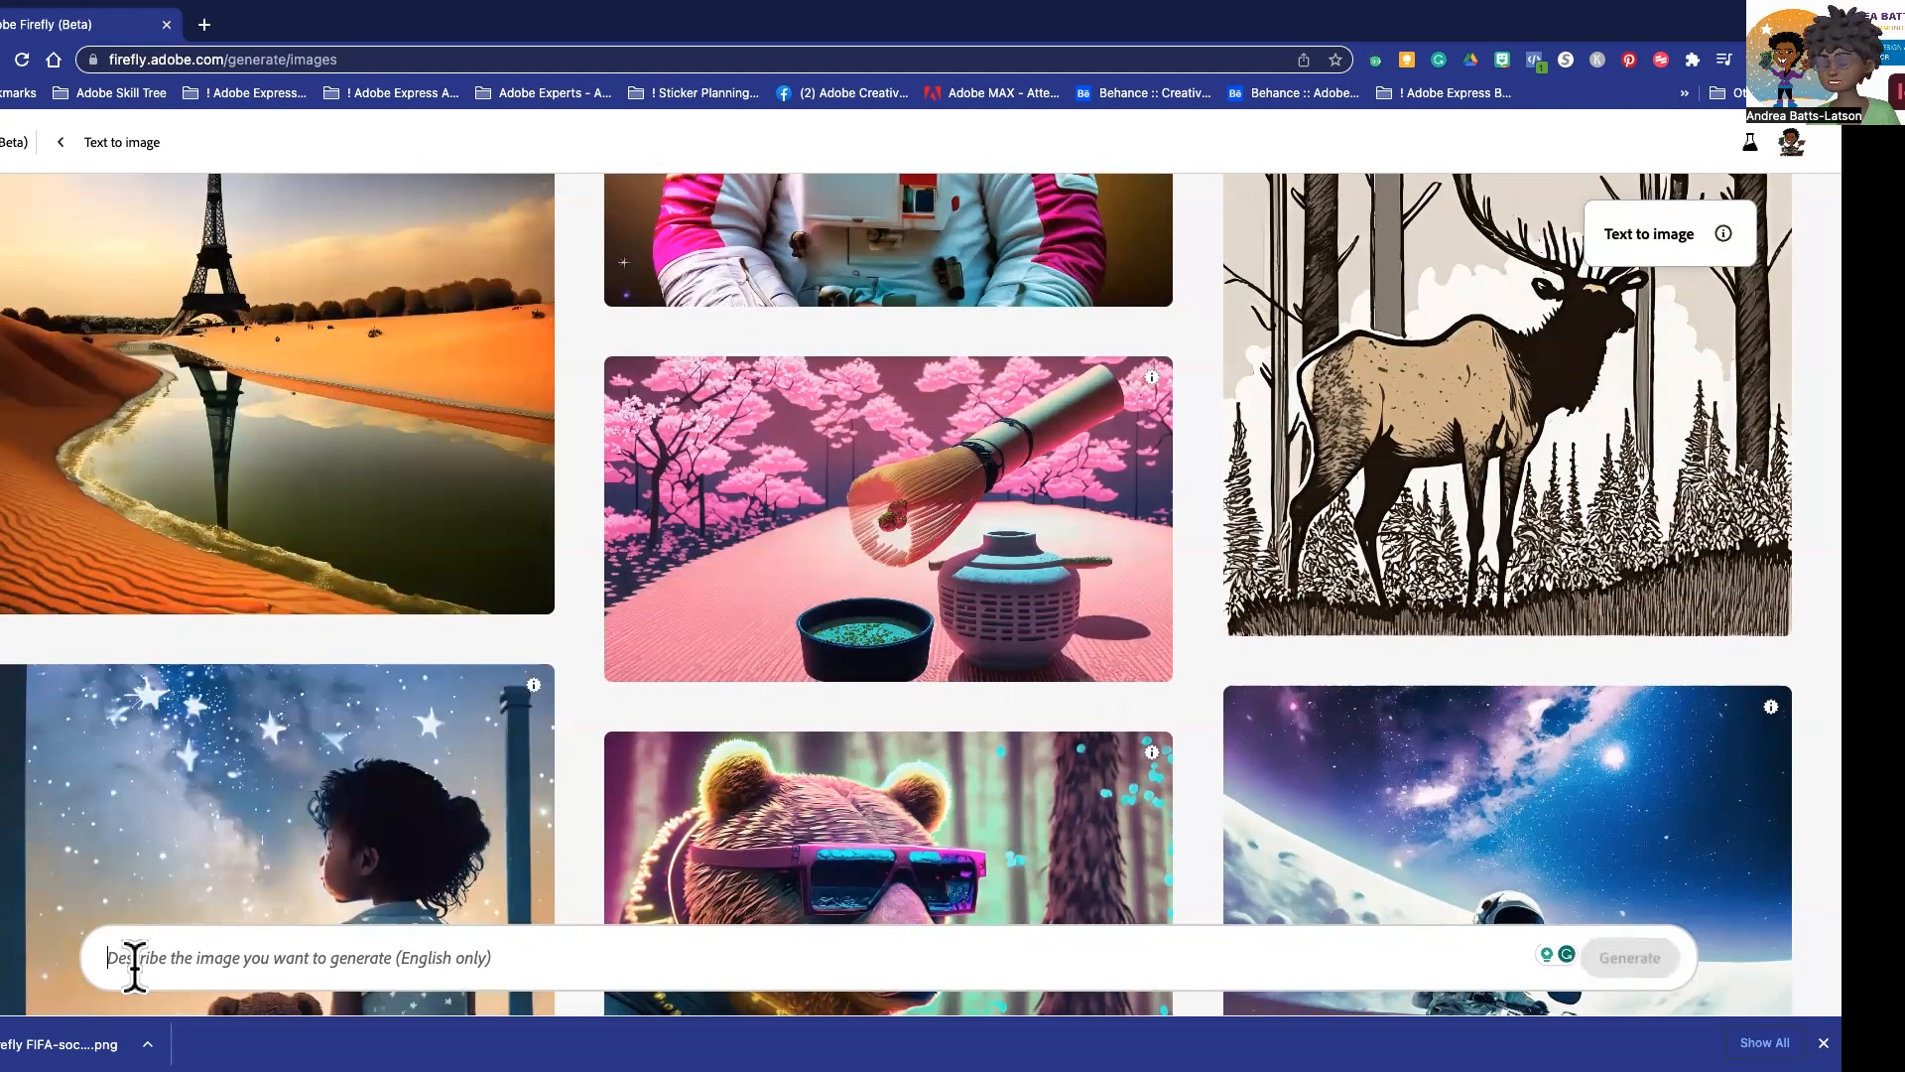
type("ni")
key("BackSpace")
key("BackSpace")
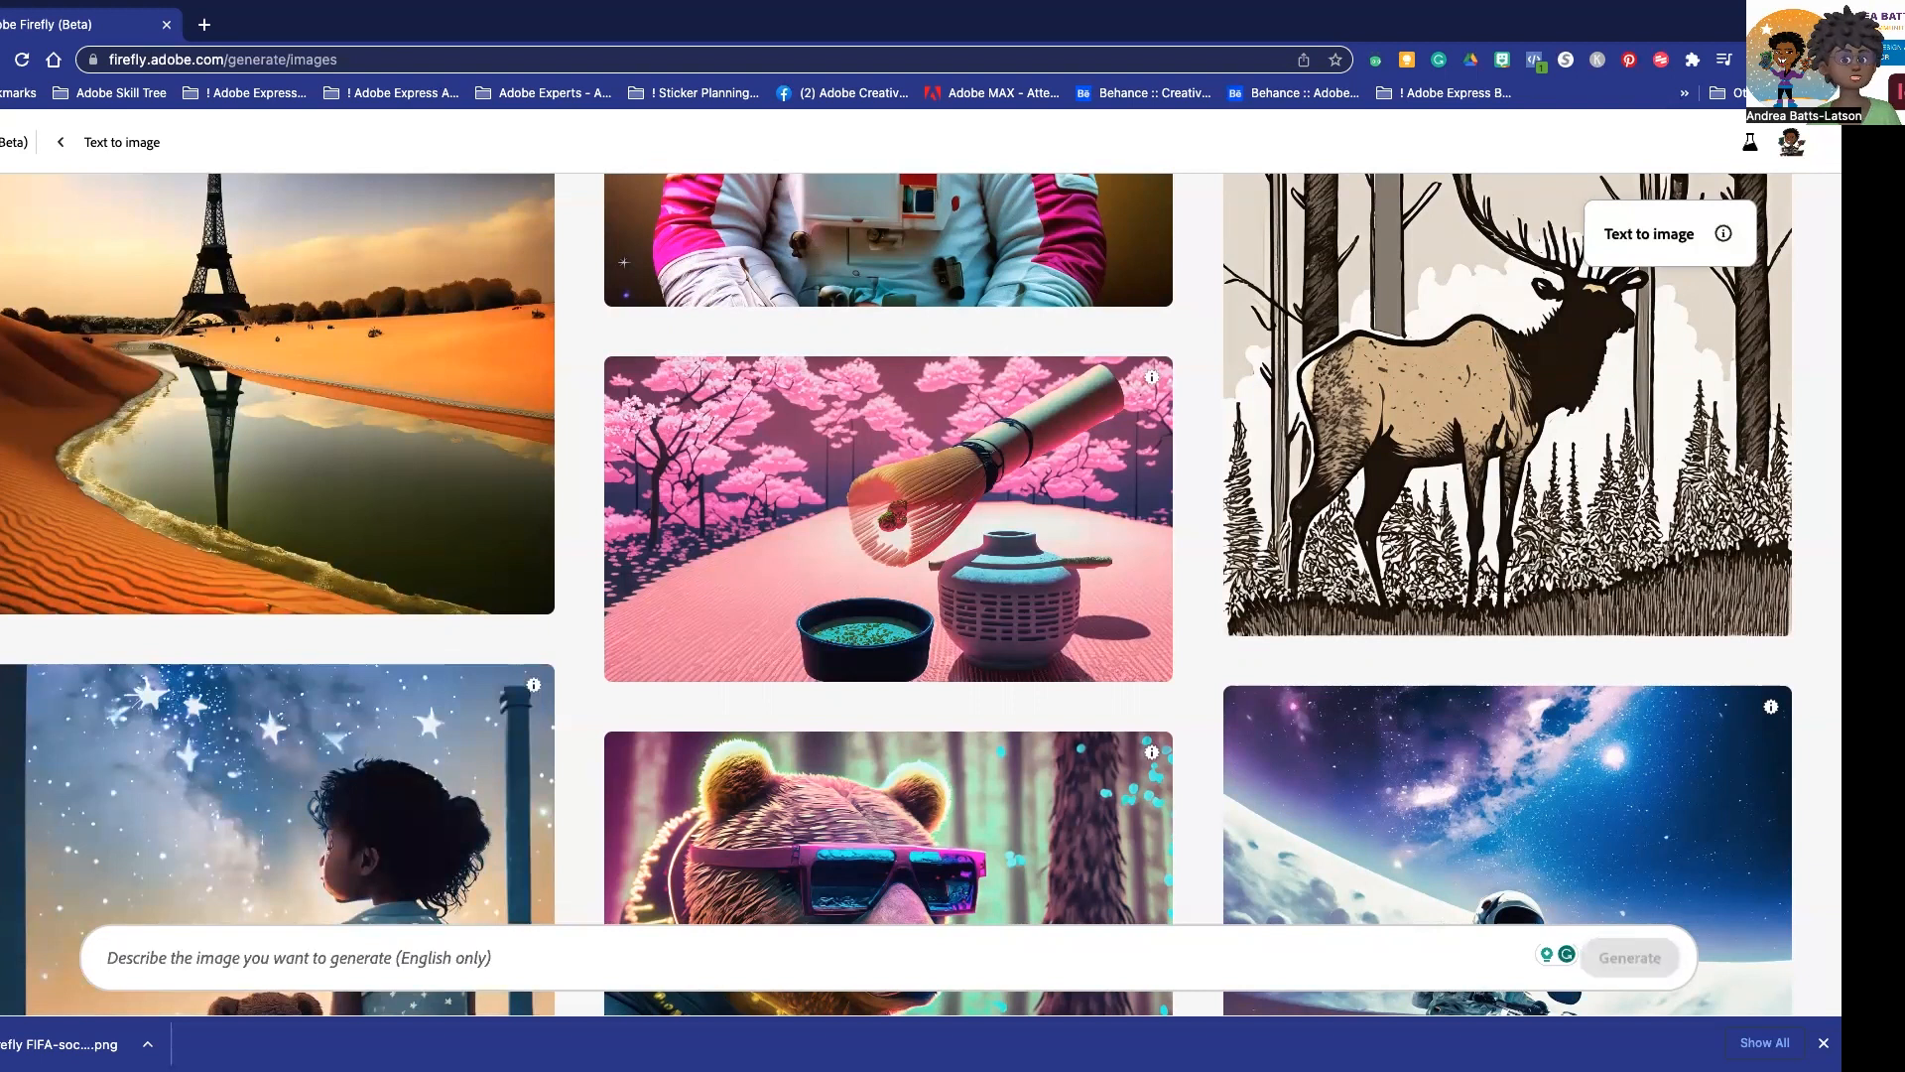
- Generate images from the prompt "female soccer player kicking the soccer ball into the net on the field"
type("female soccer ")
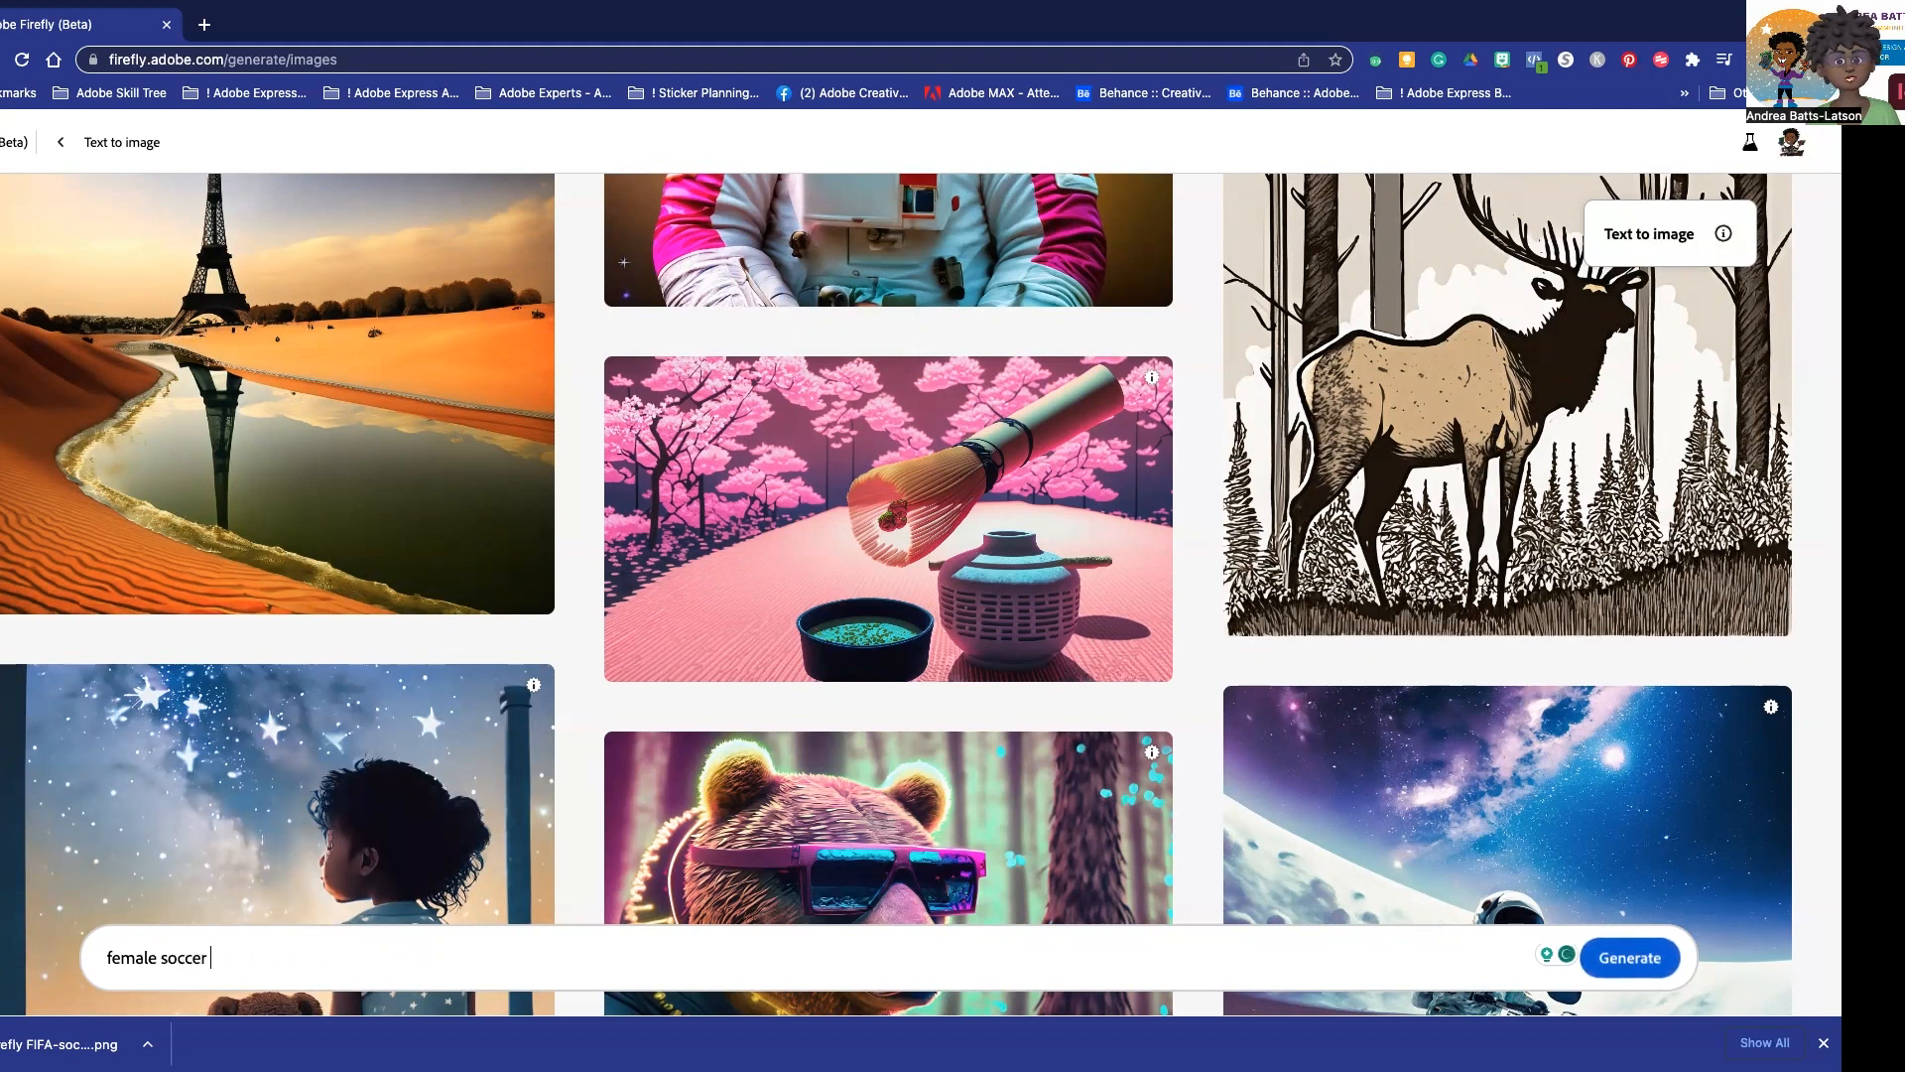
type("pl")
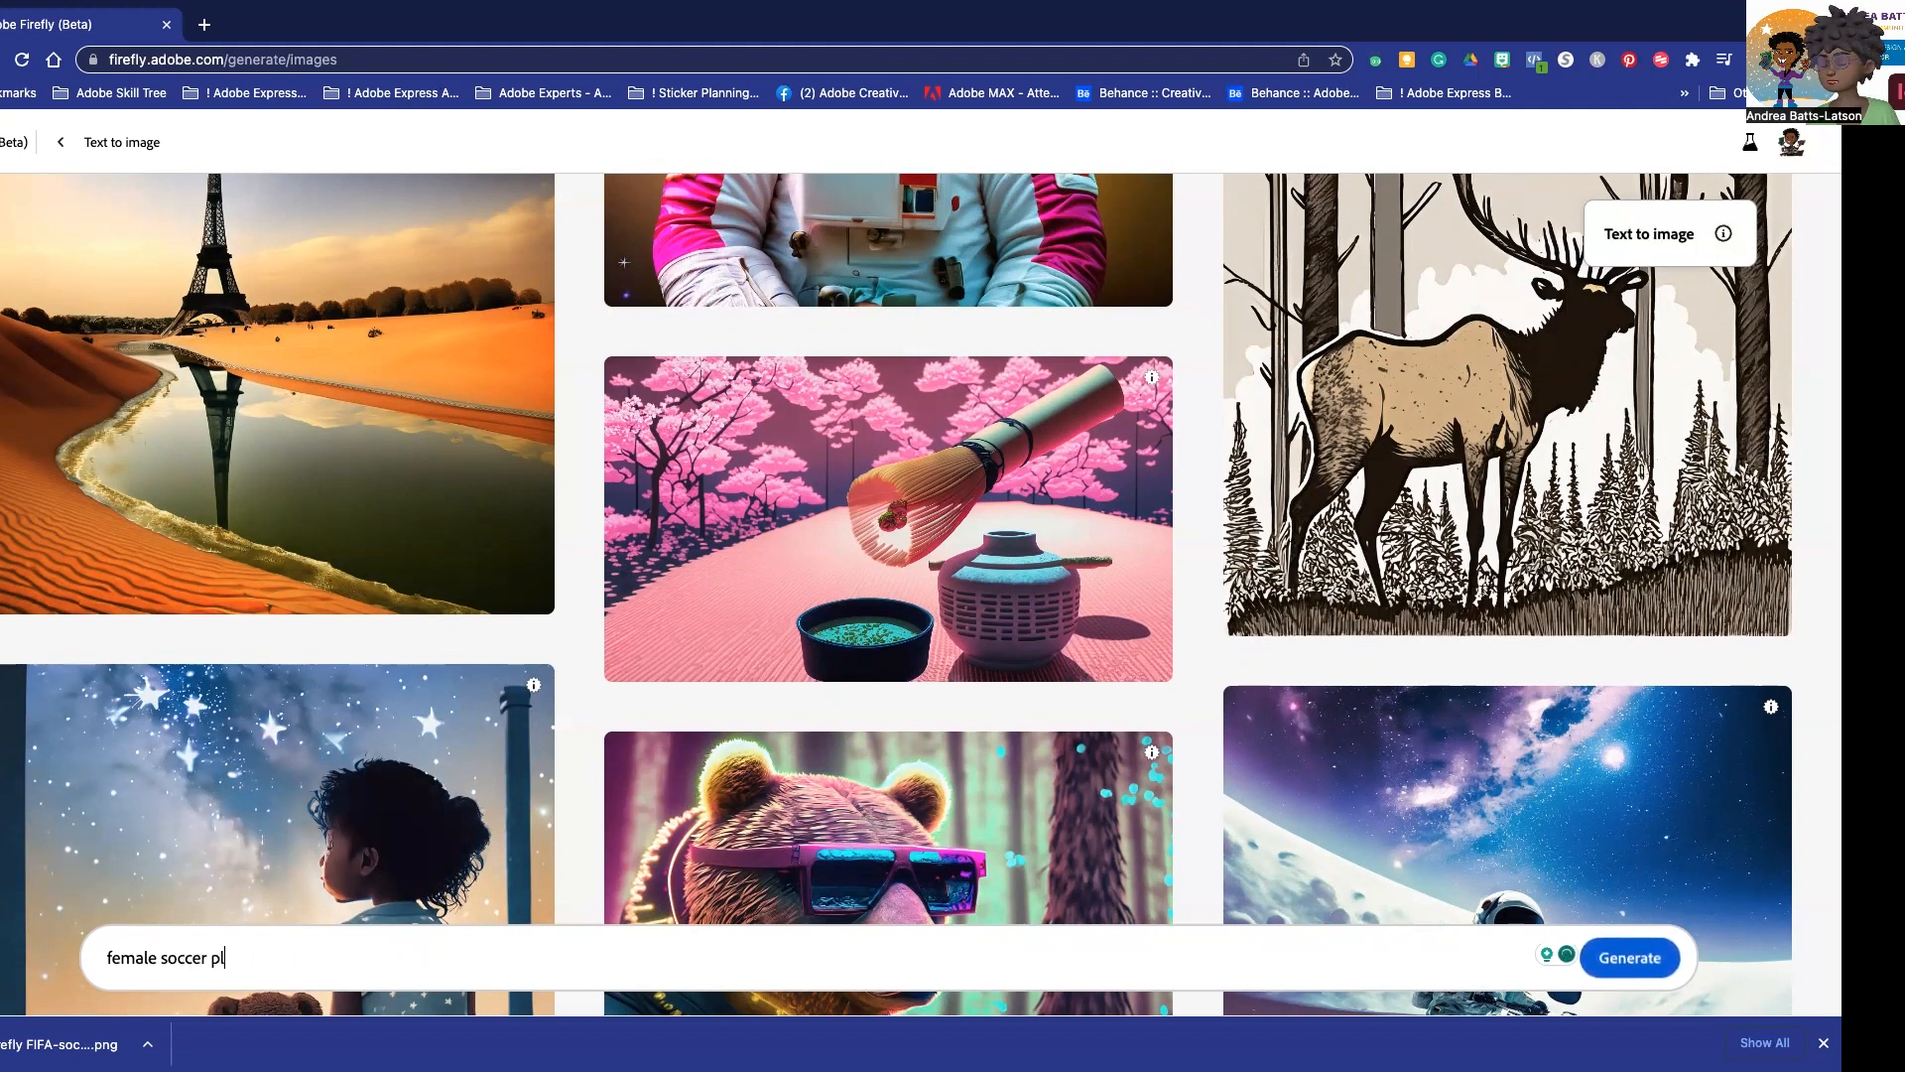
type("ayer")
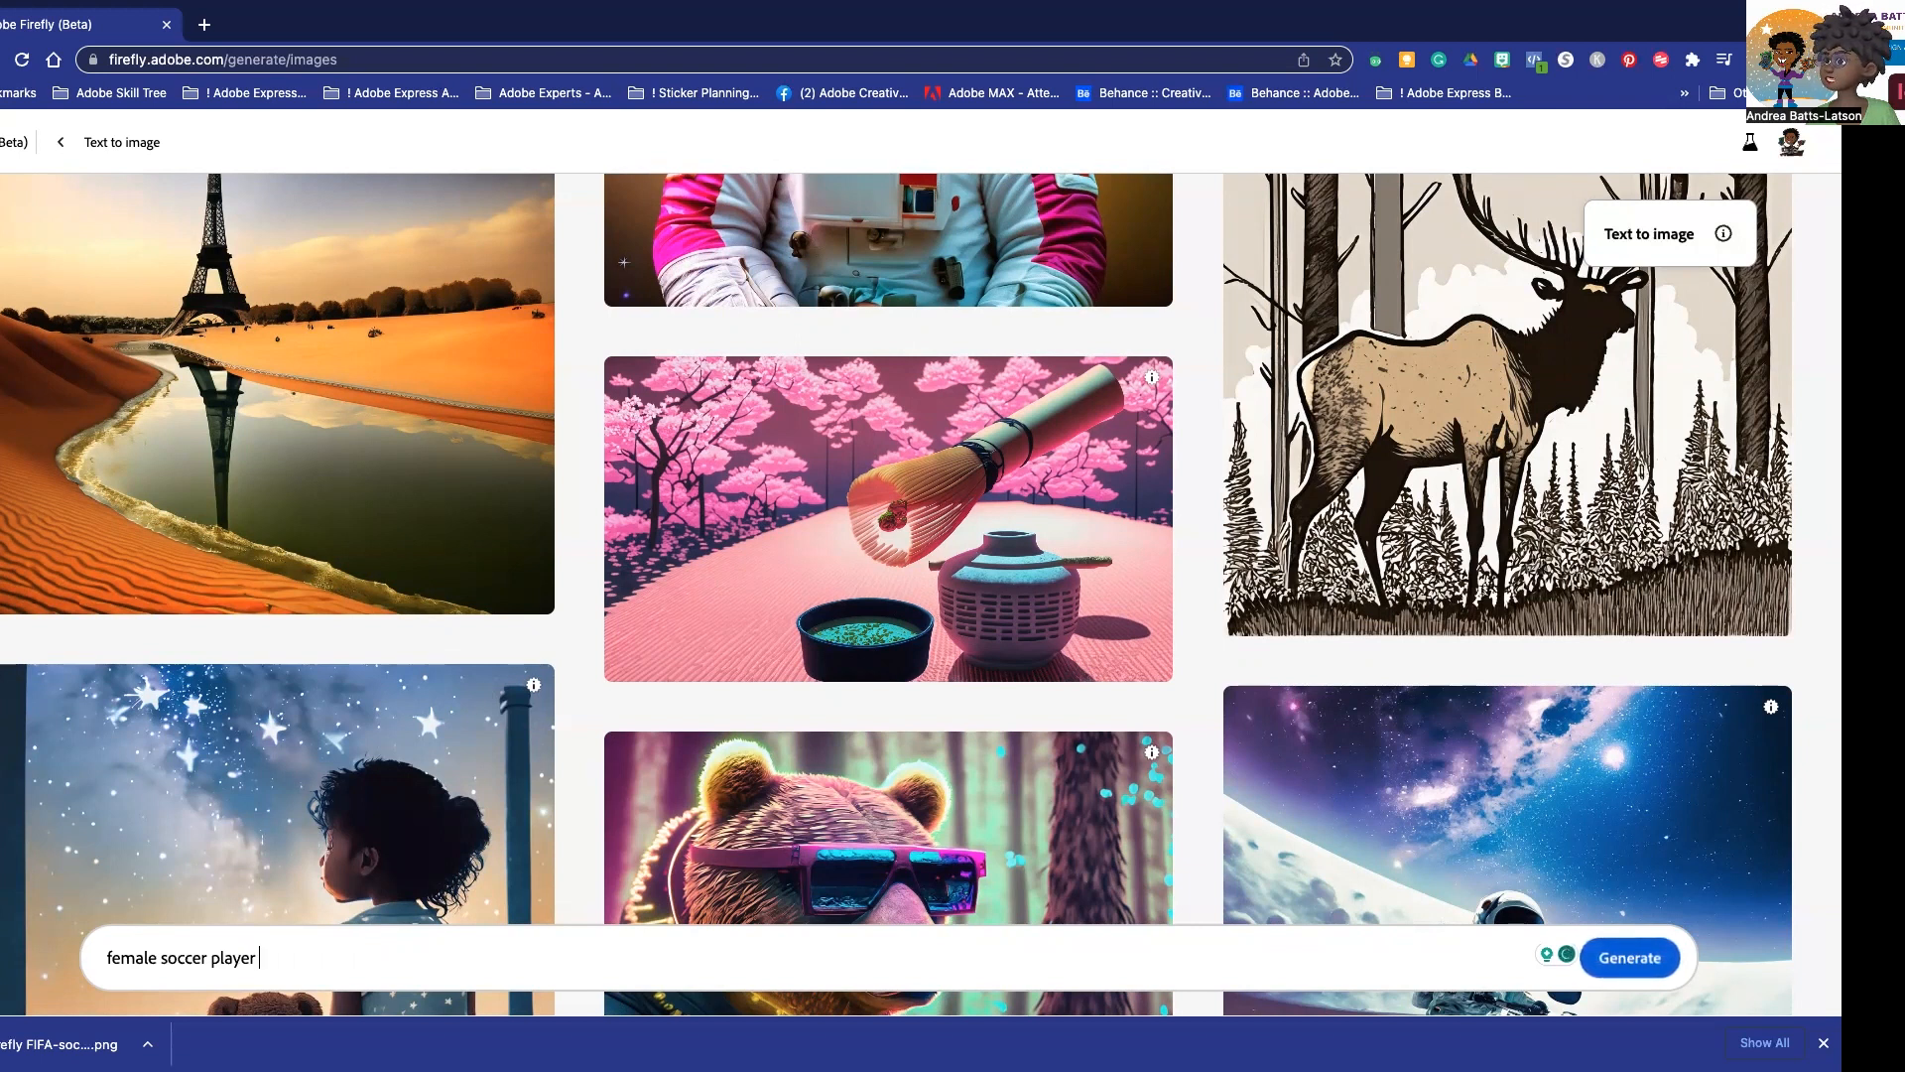
type(" kicking the ")
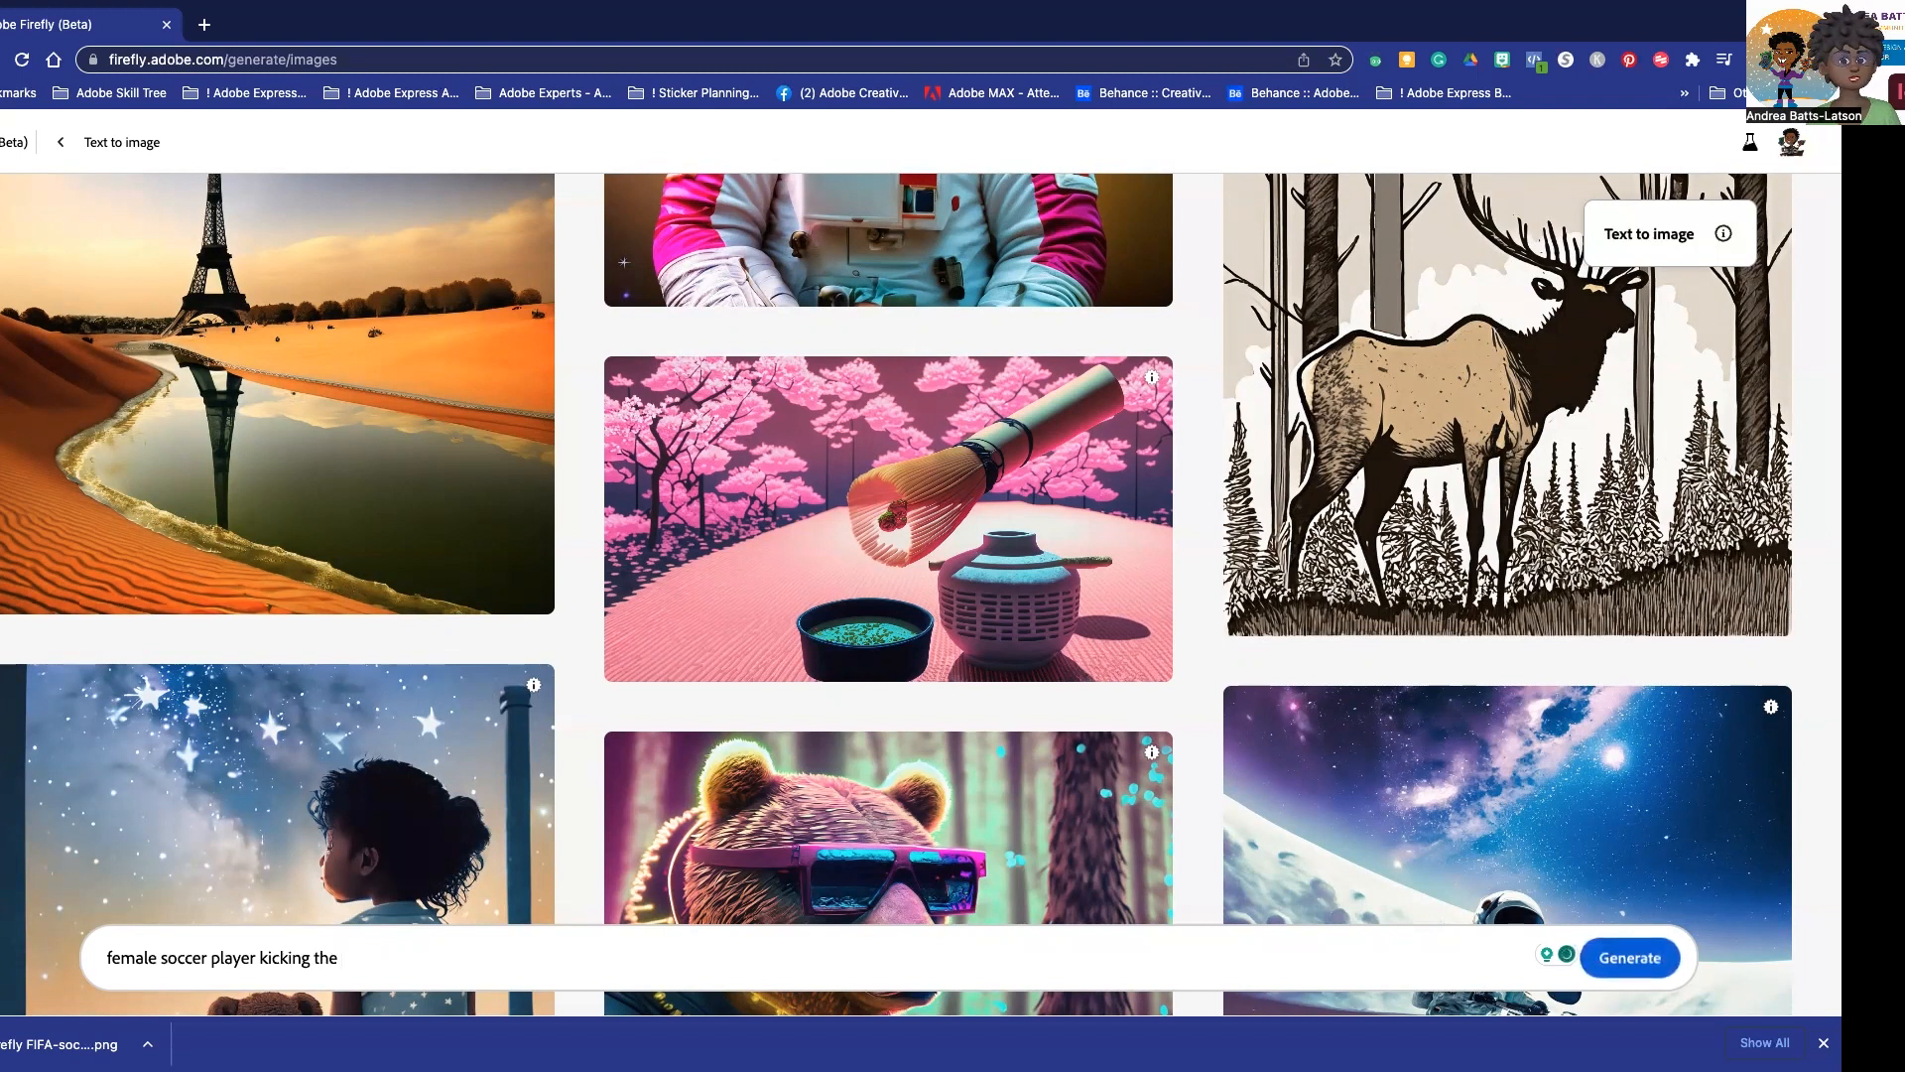
type("csocce")
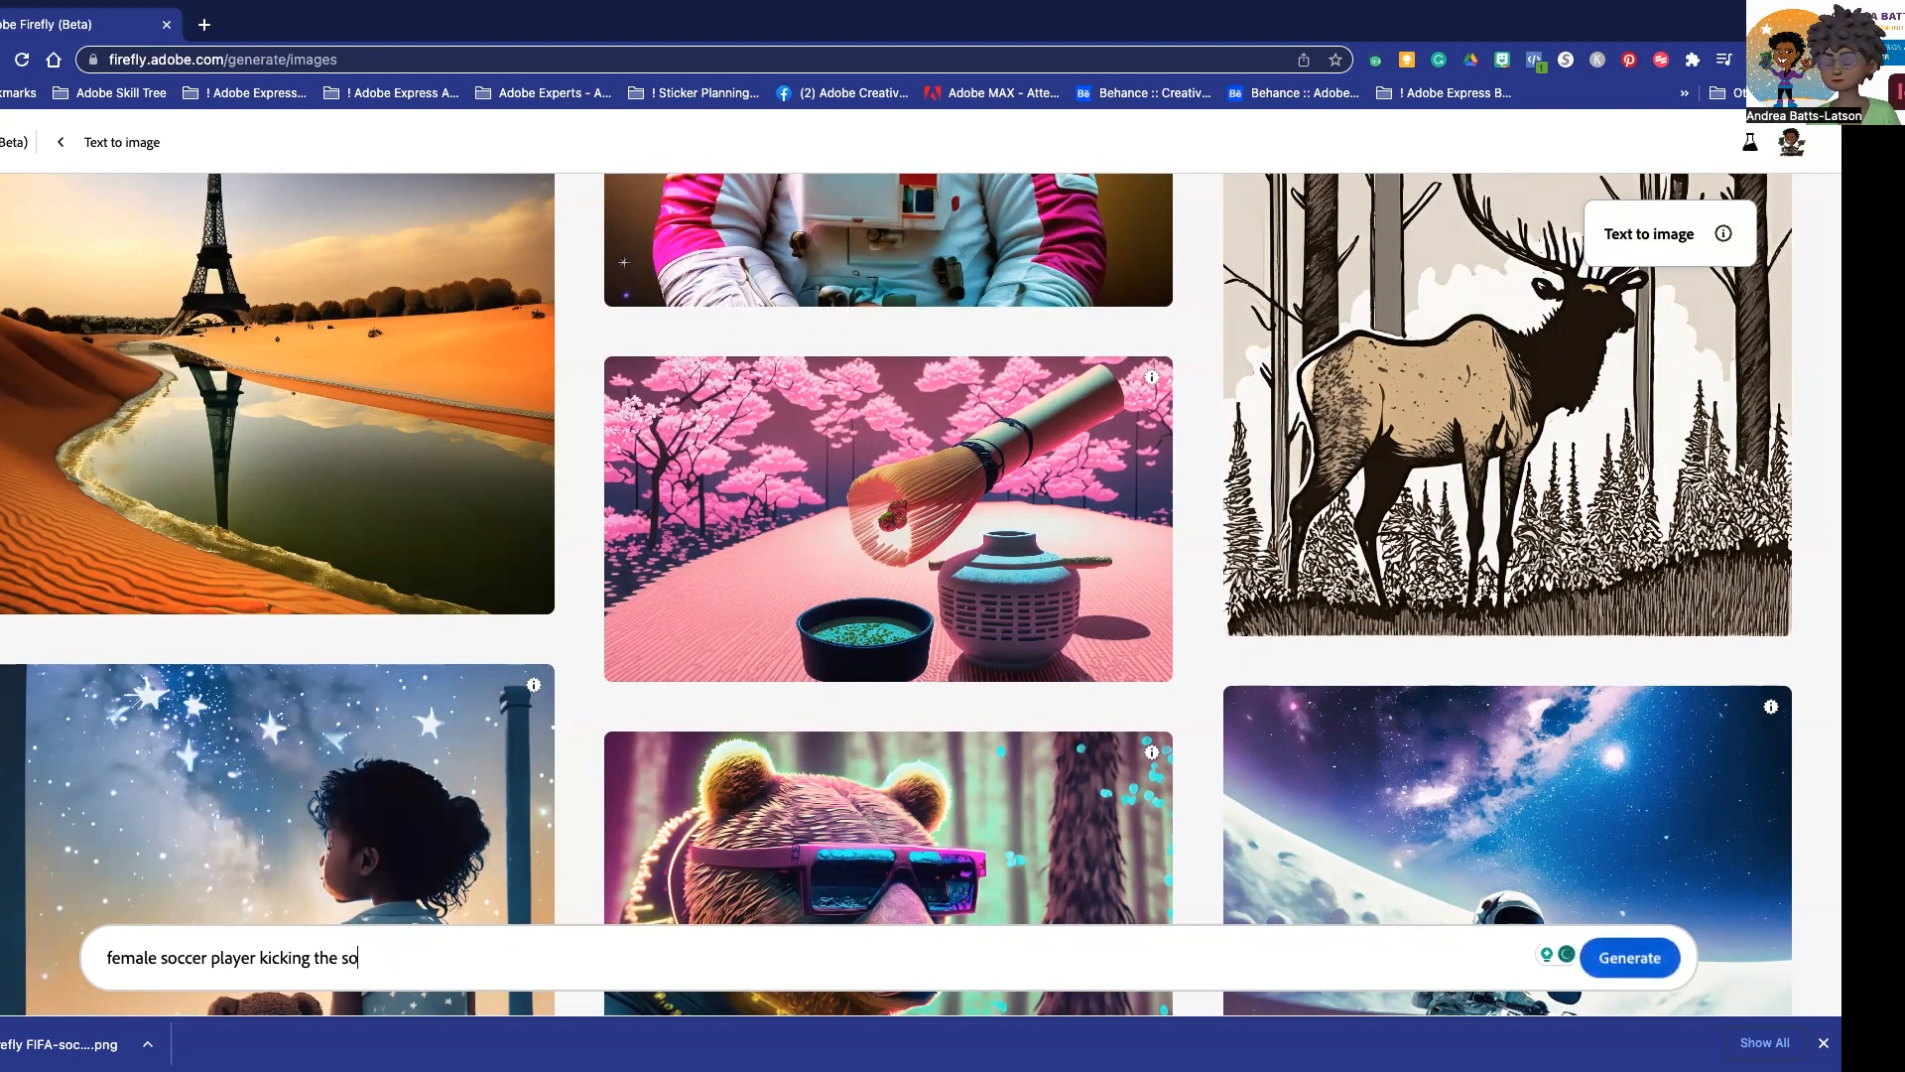
type("ball i")
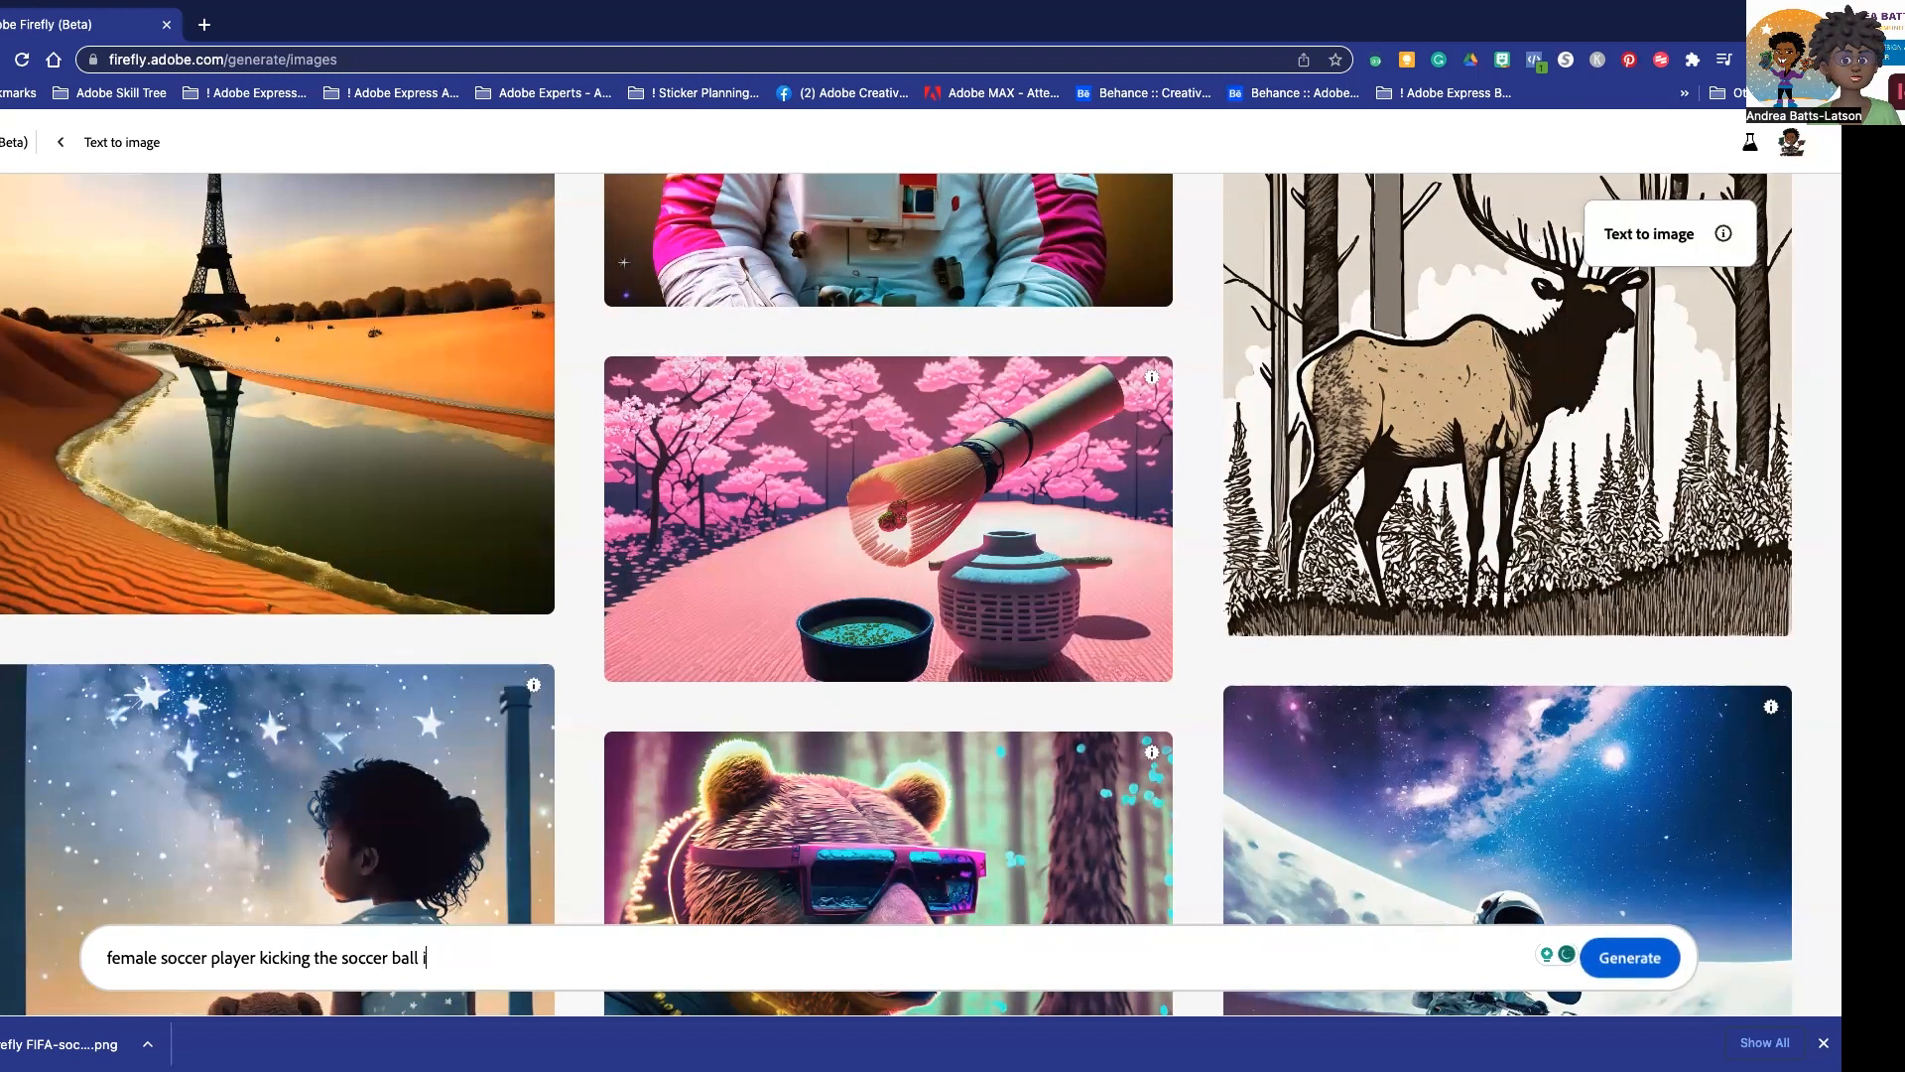
type("nto ")
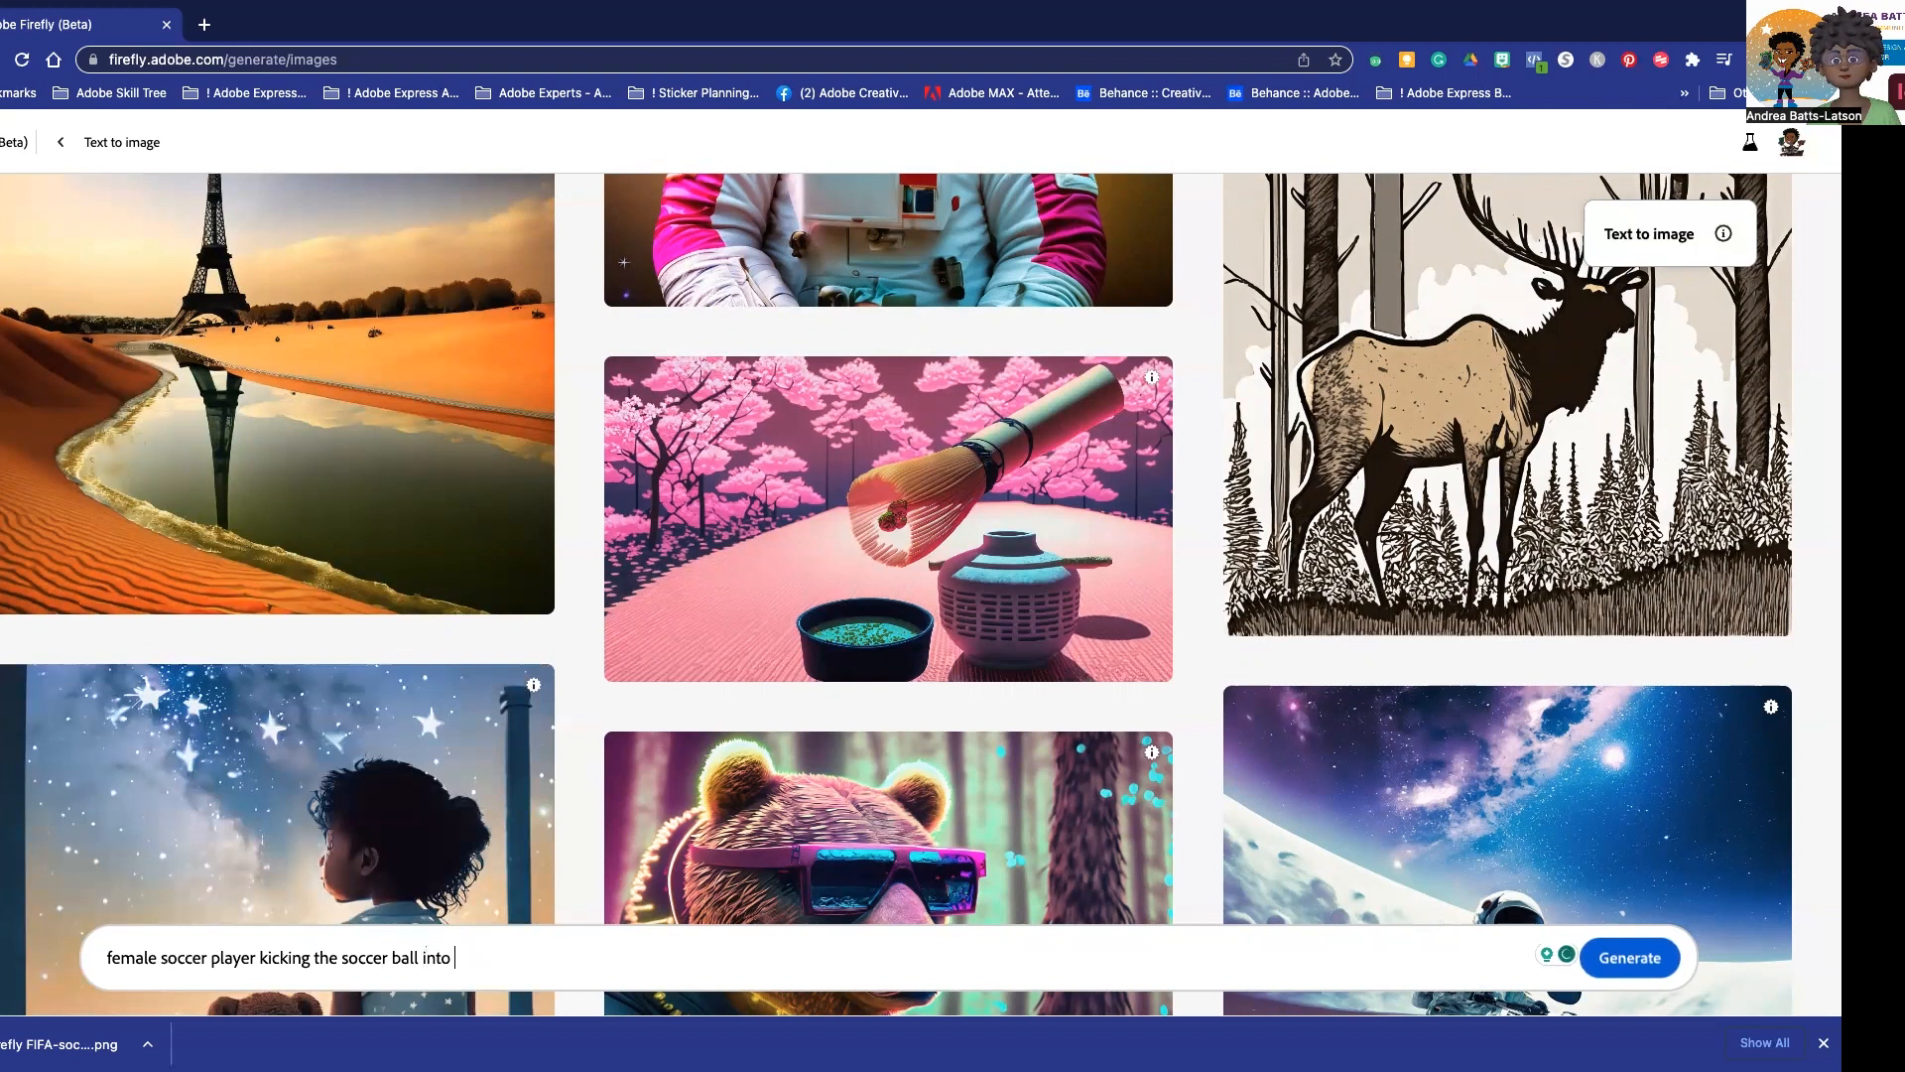
type("the ne")
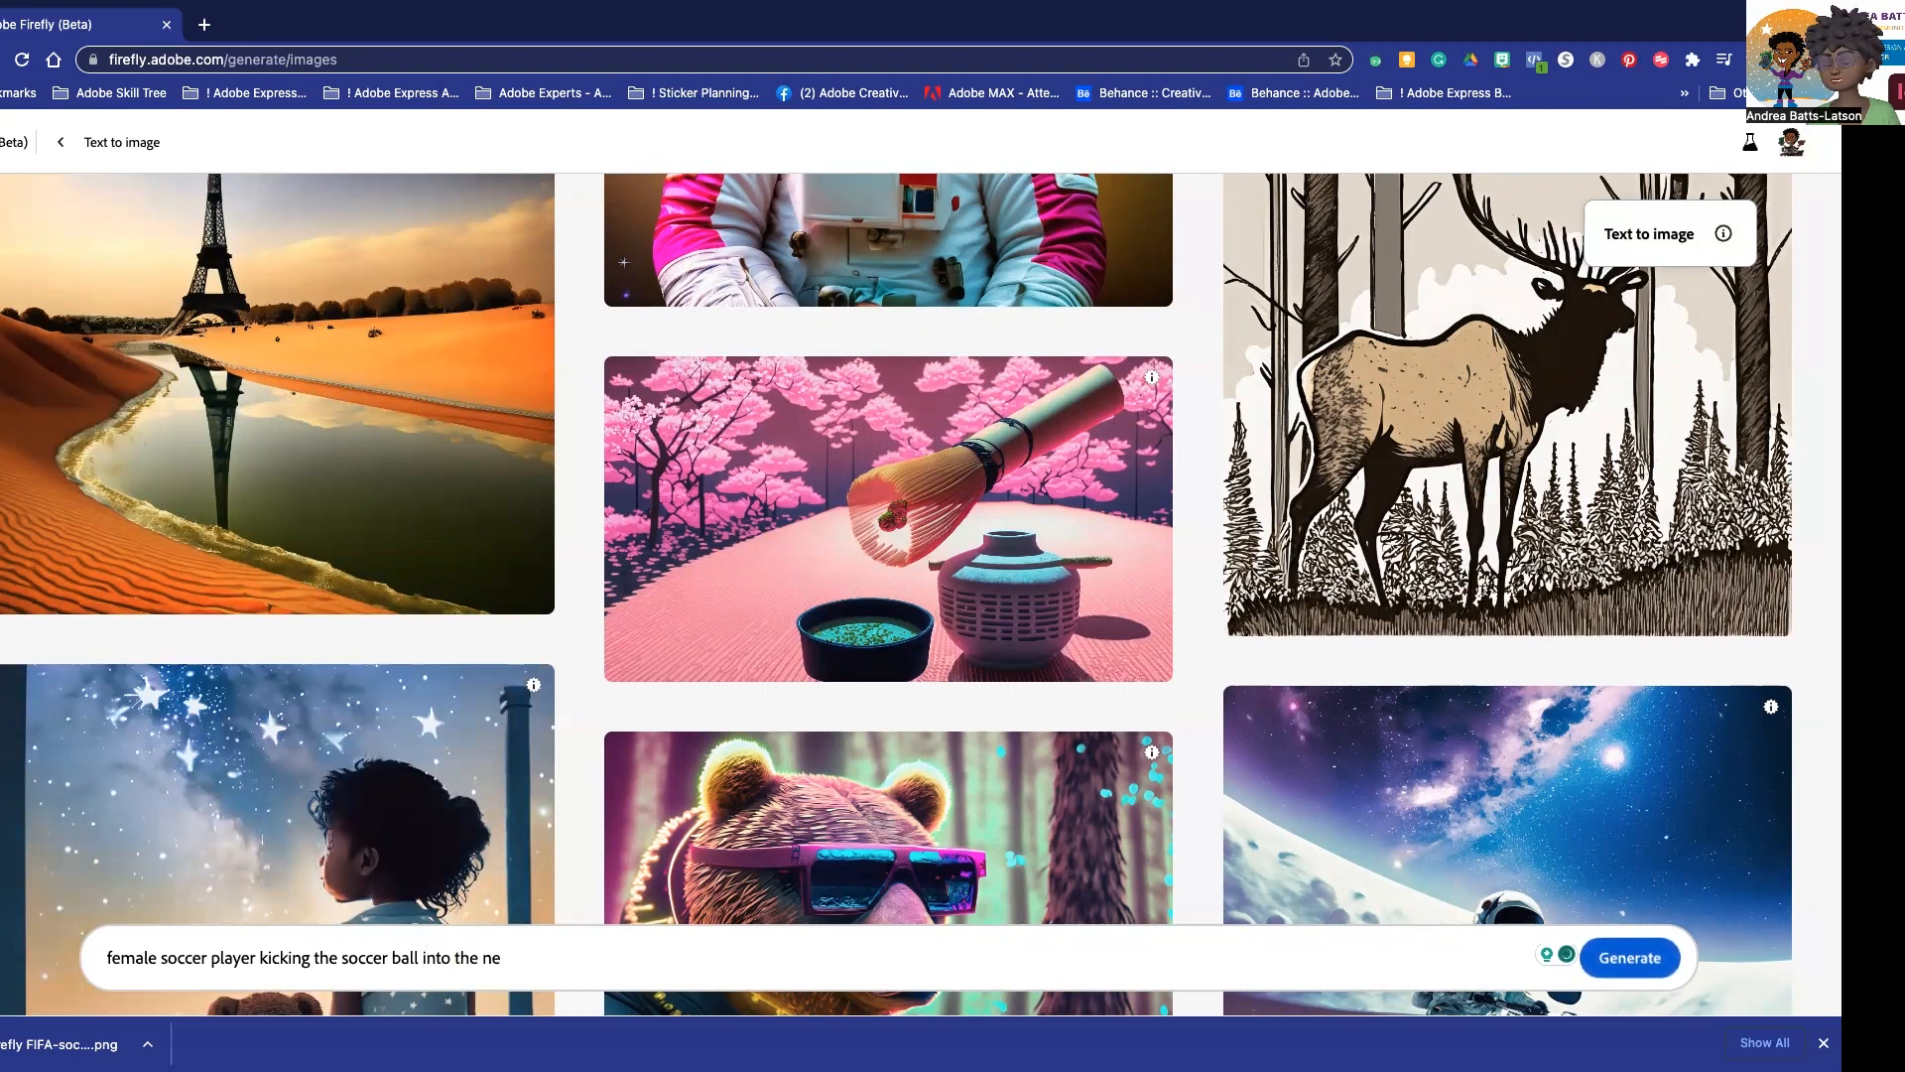
type("t on the field")
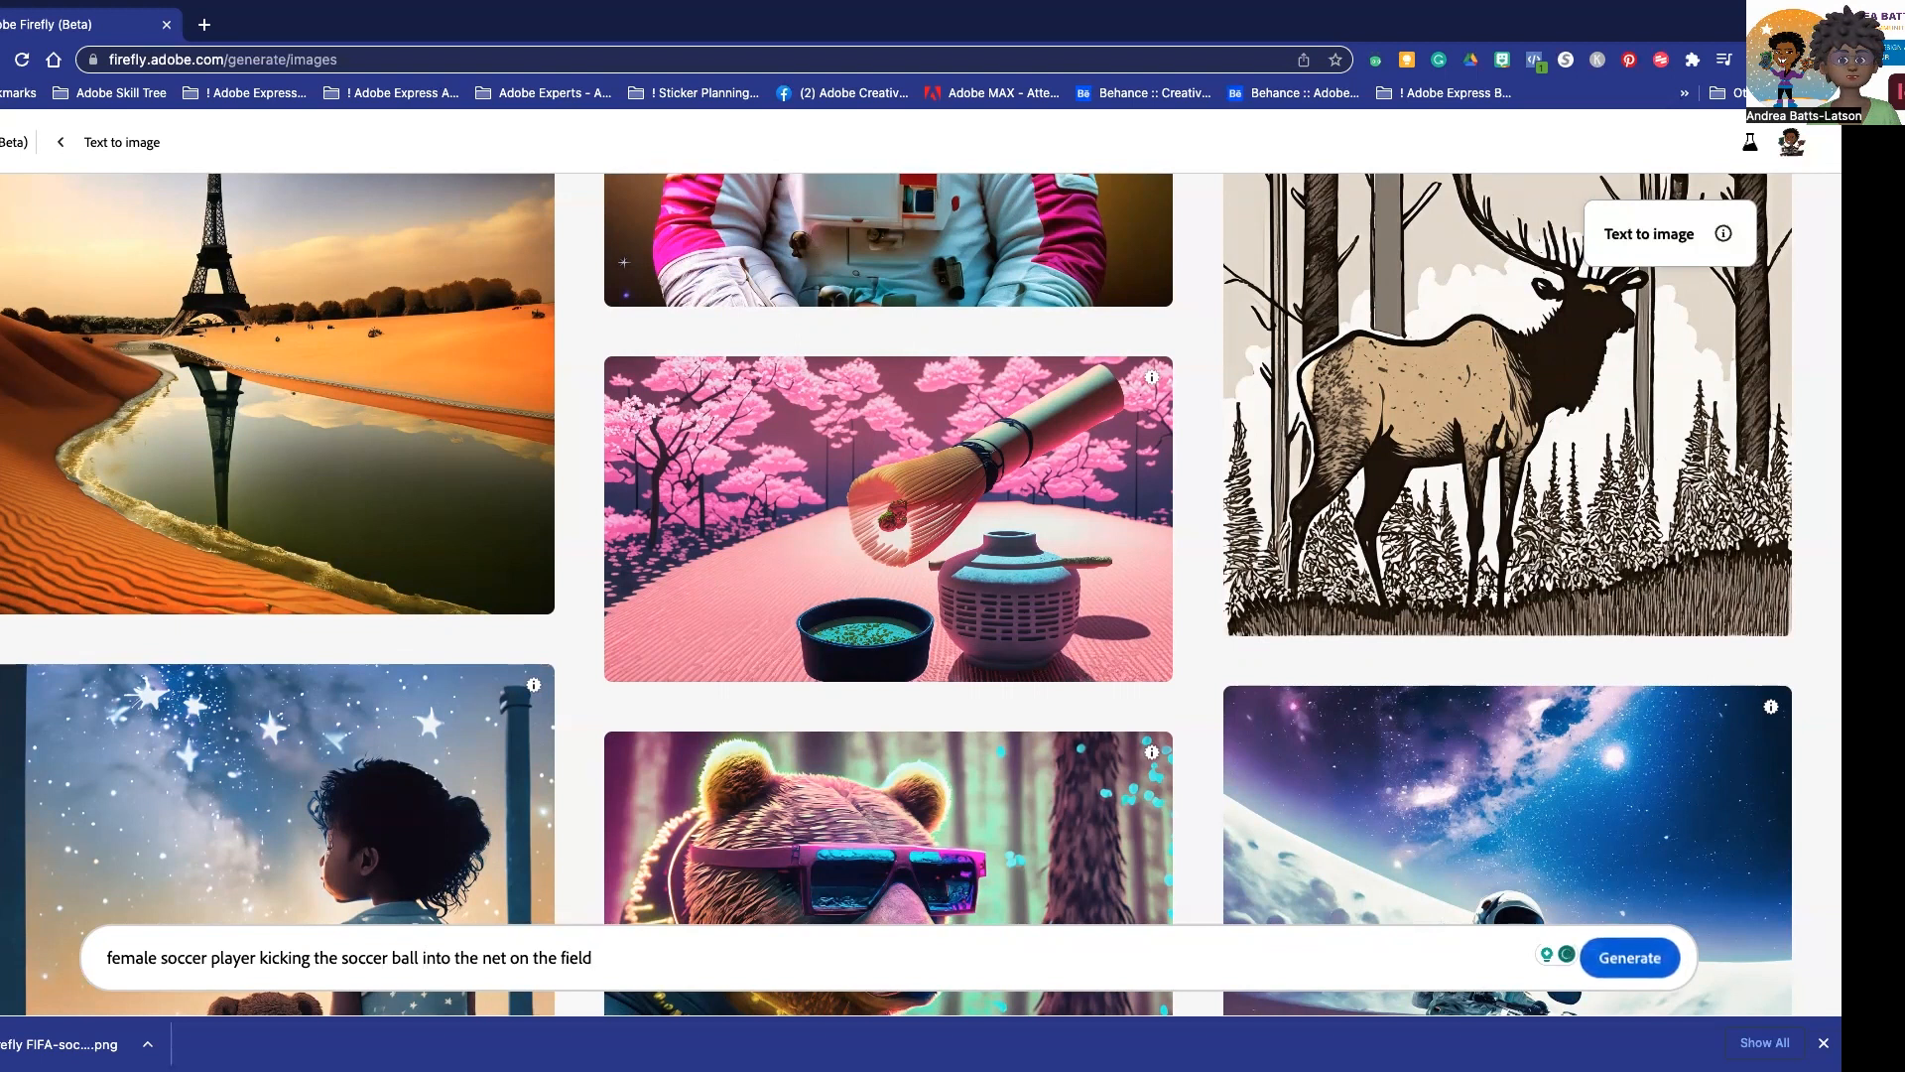
key("Return")
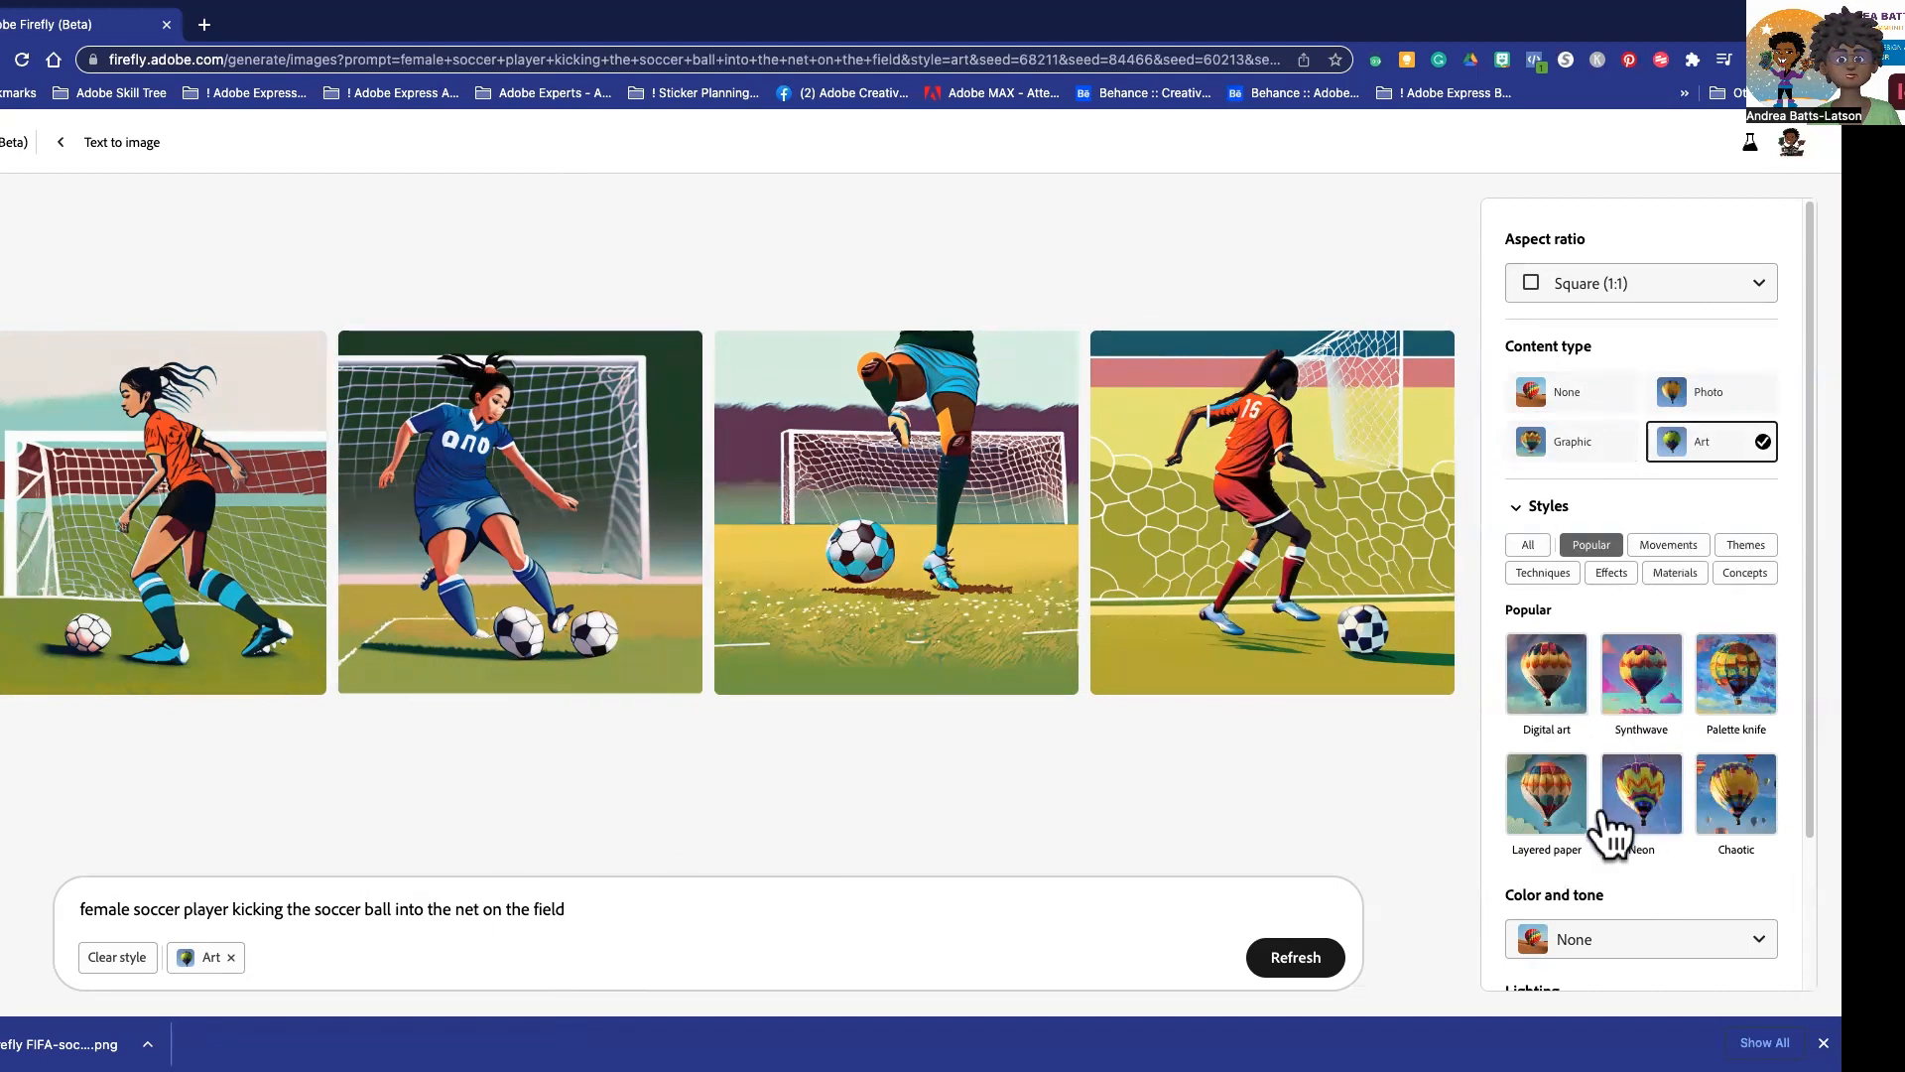
- Download the first generated image, showing the soccer player in the orange jersey and black shorts
mouse_move(1327, 452)
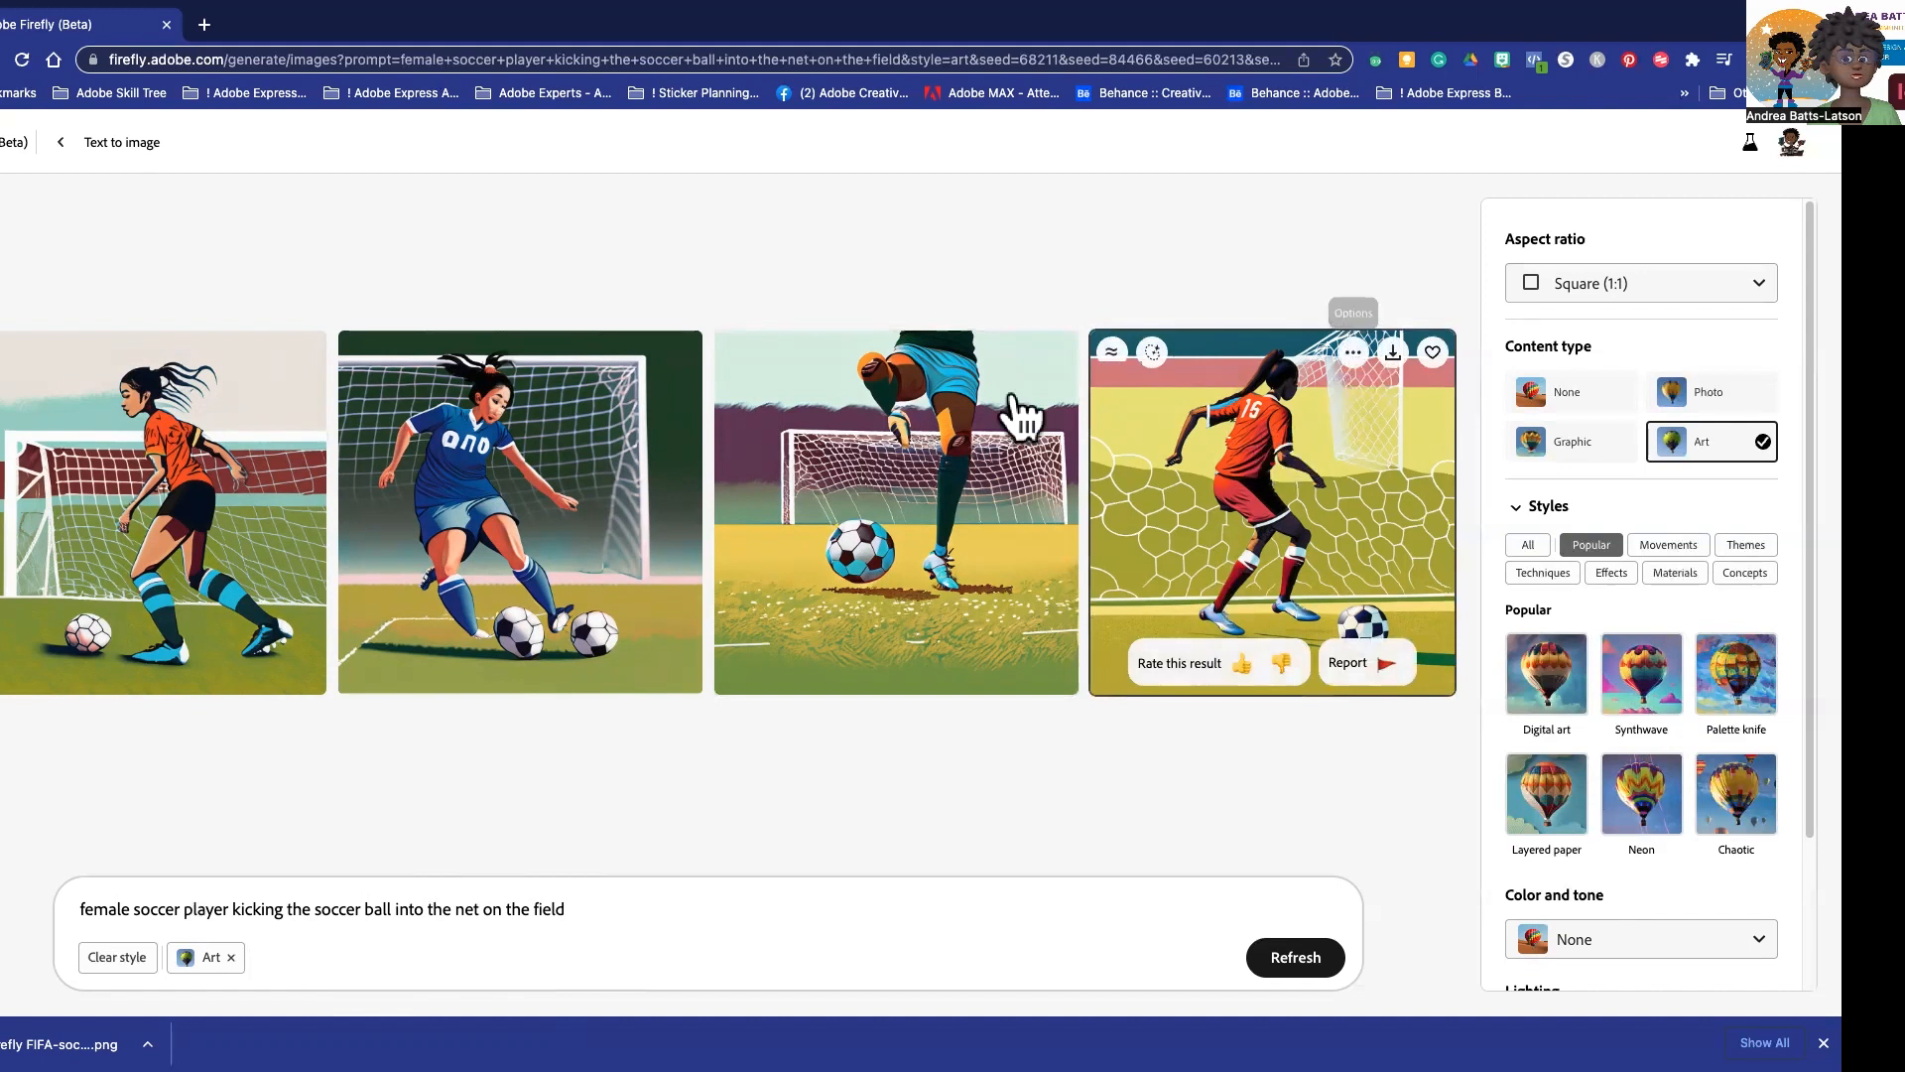
mouse_move(268, 362)
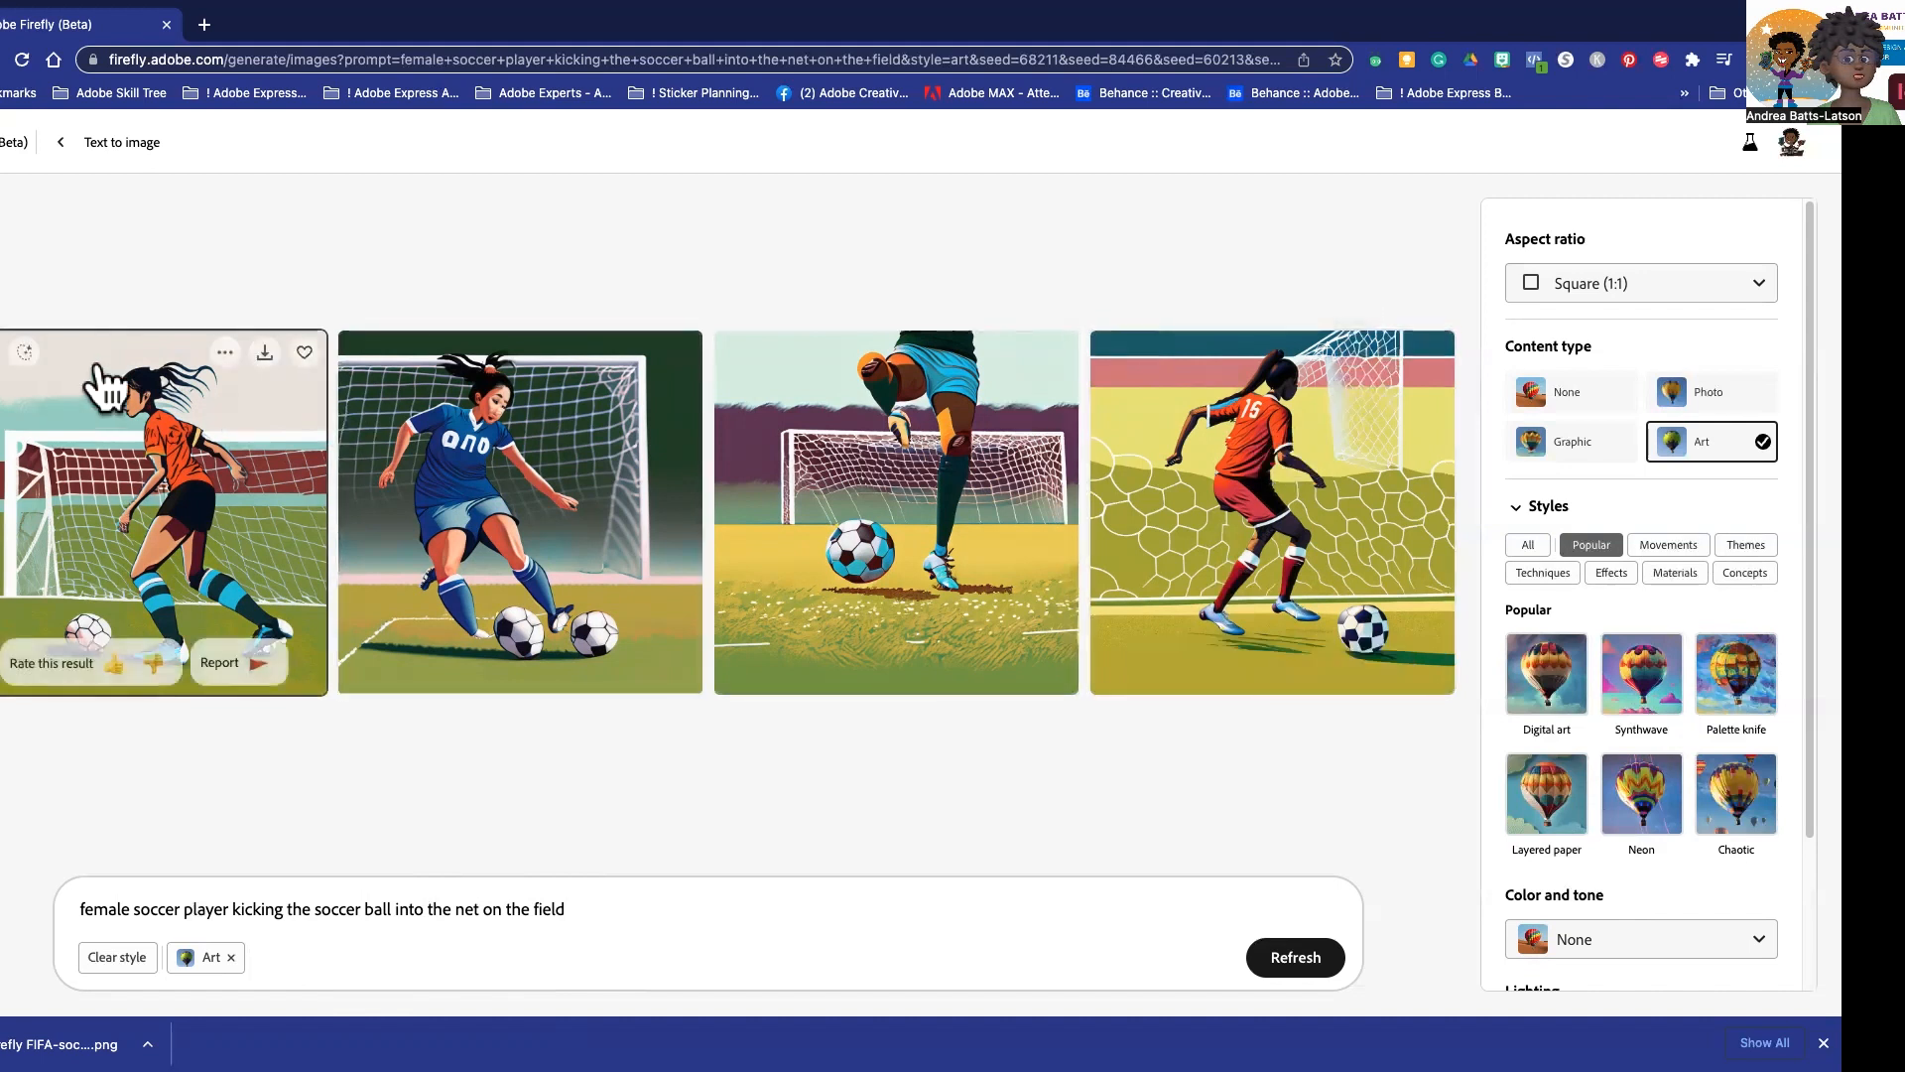
left_click(266, 349)
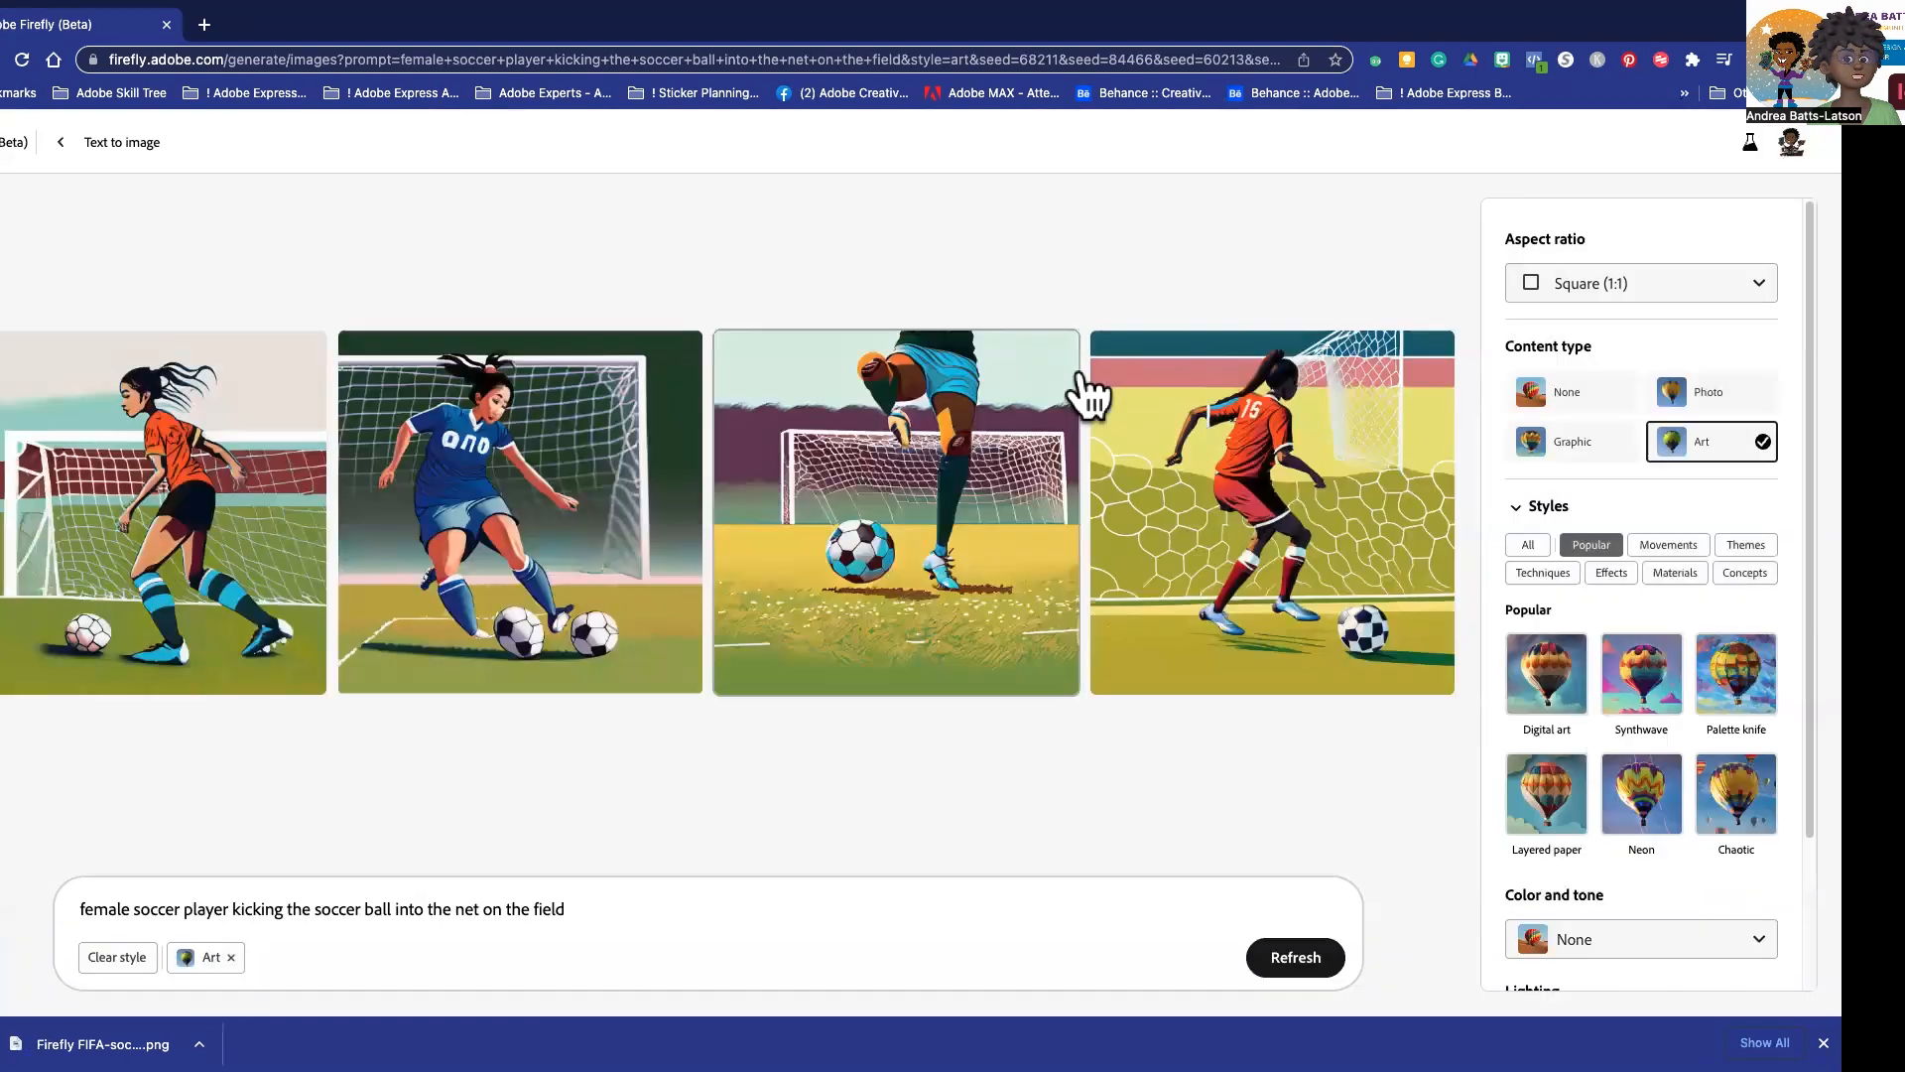
- Add the Neon style, set the aspect ratio to Portrait (3:4), and regenerate the soccer player images
mouse_move(1228, 442)
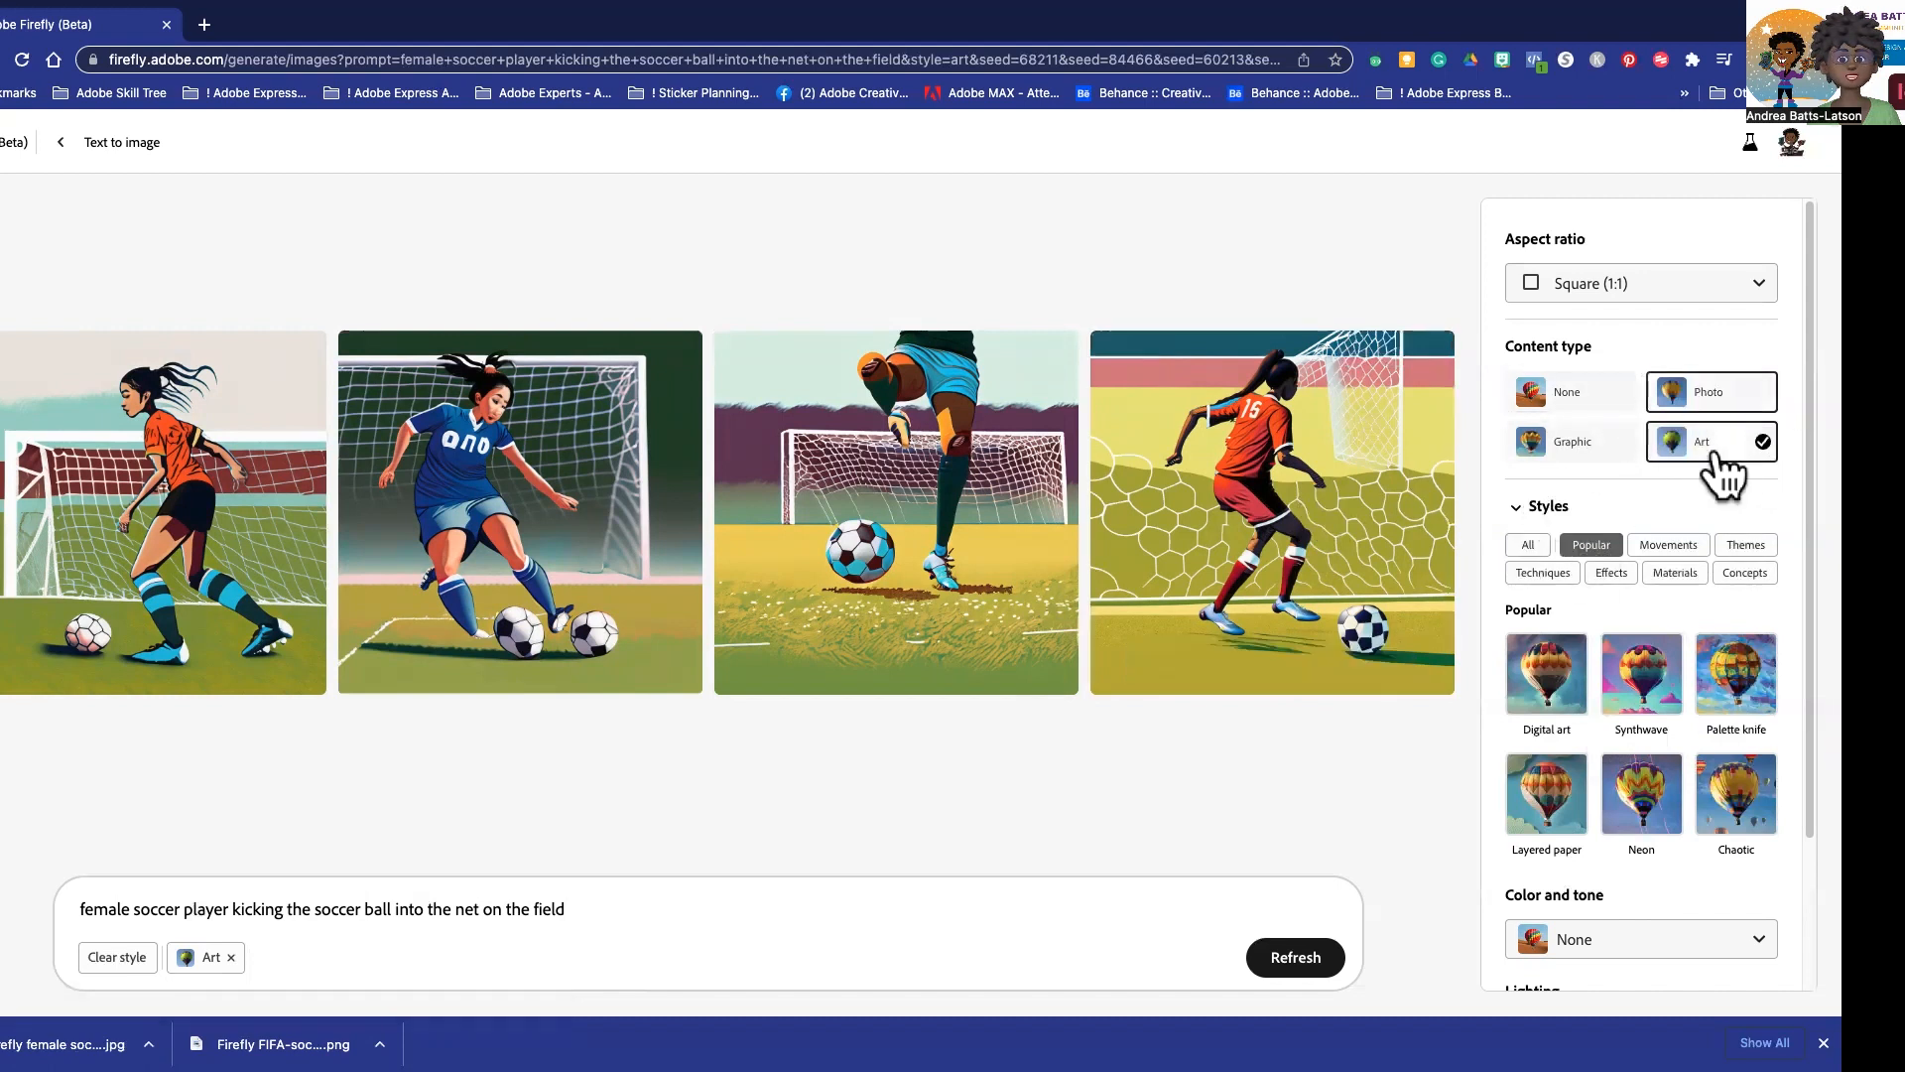
left_click(1642, 812)
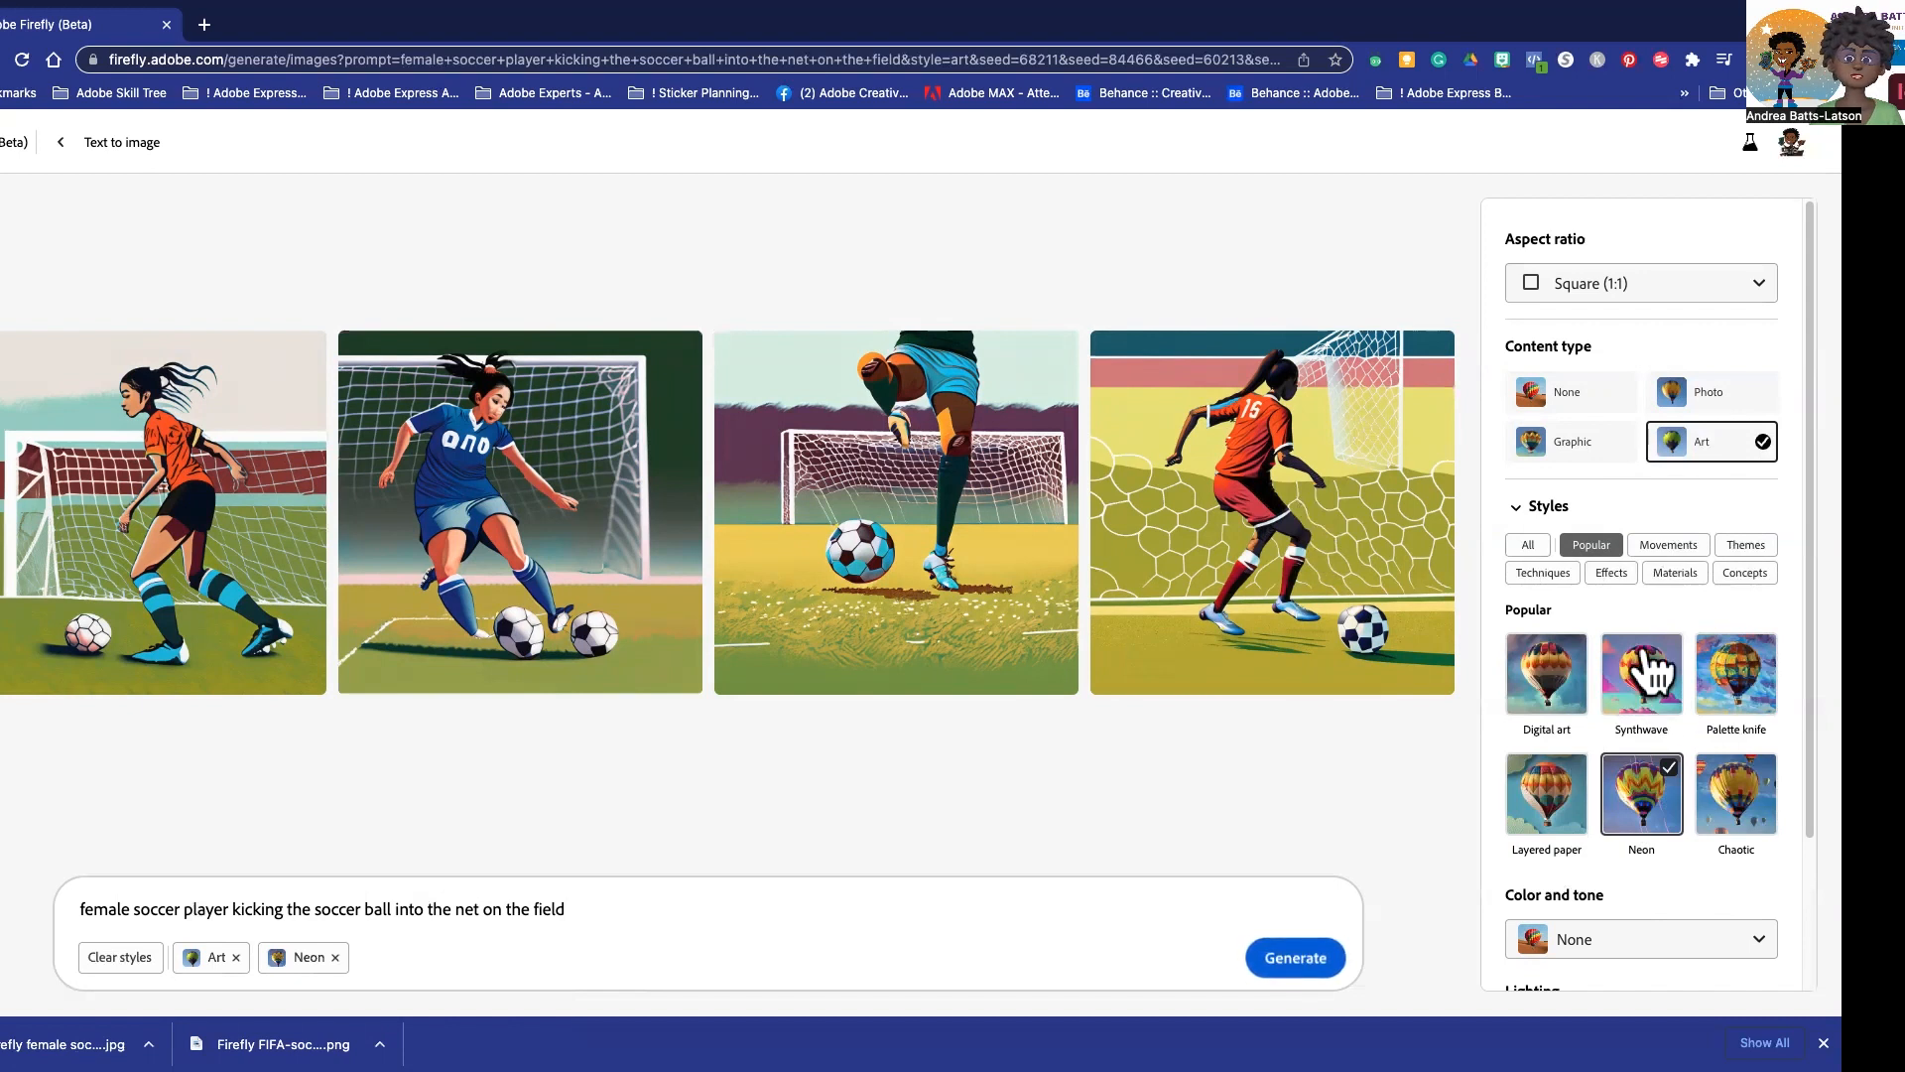
scroll(1660, 730, "down", 3)
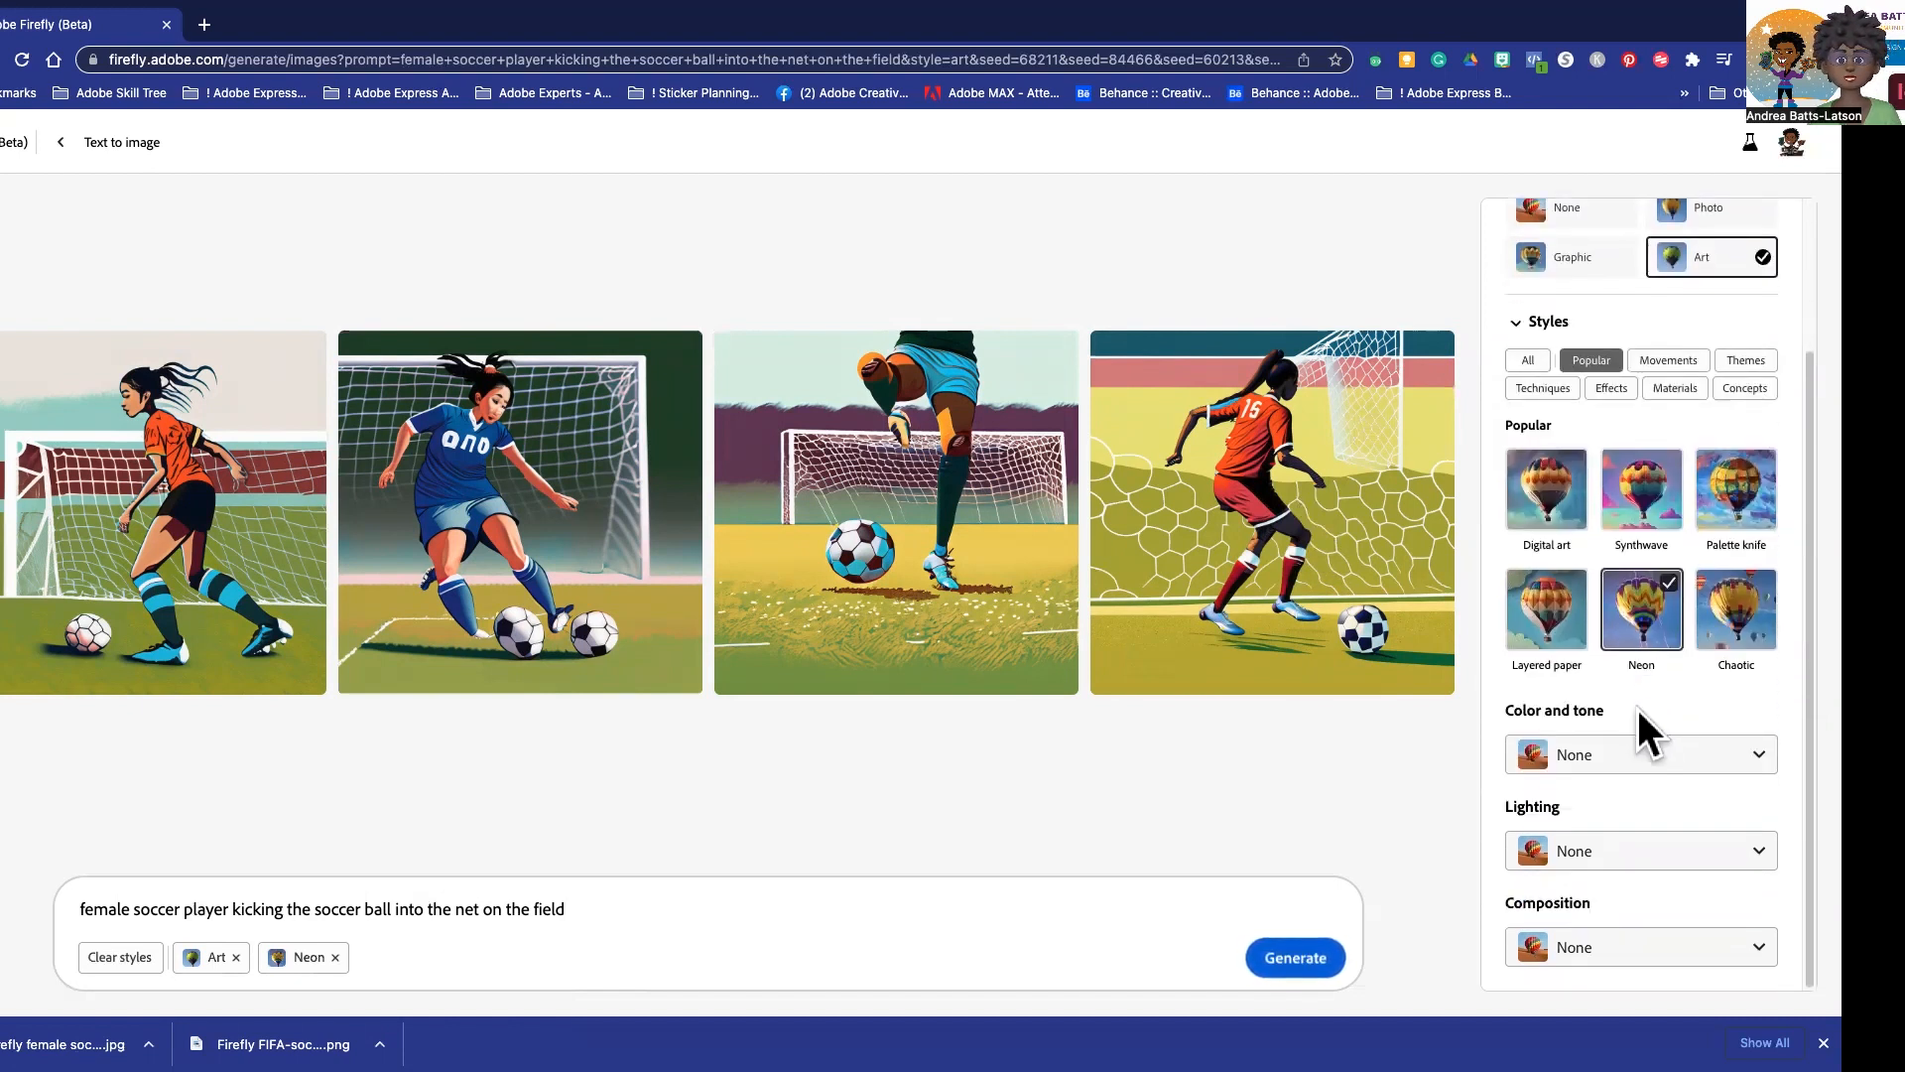
scroll(1625, 700, "up", 3)
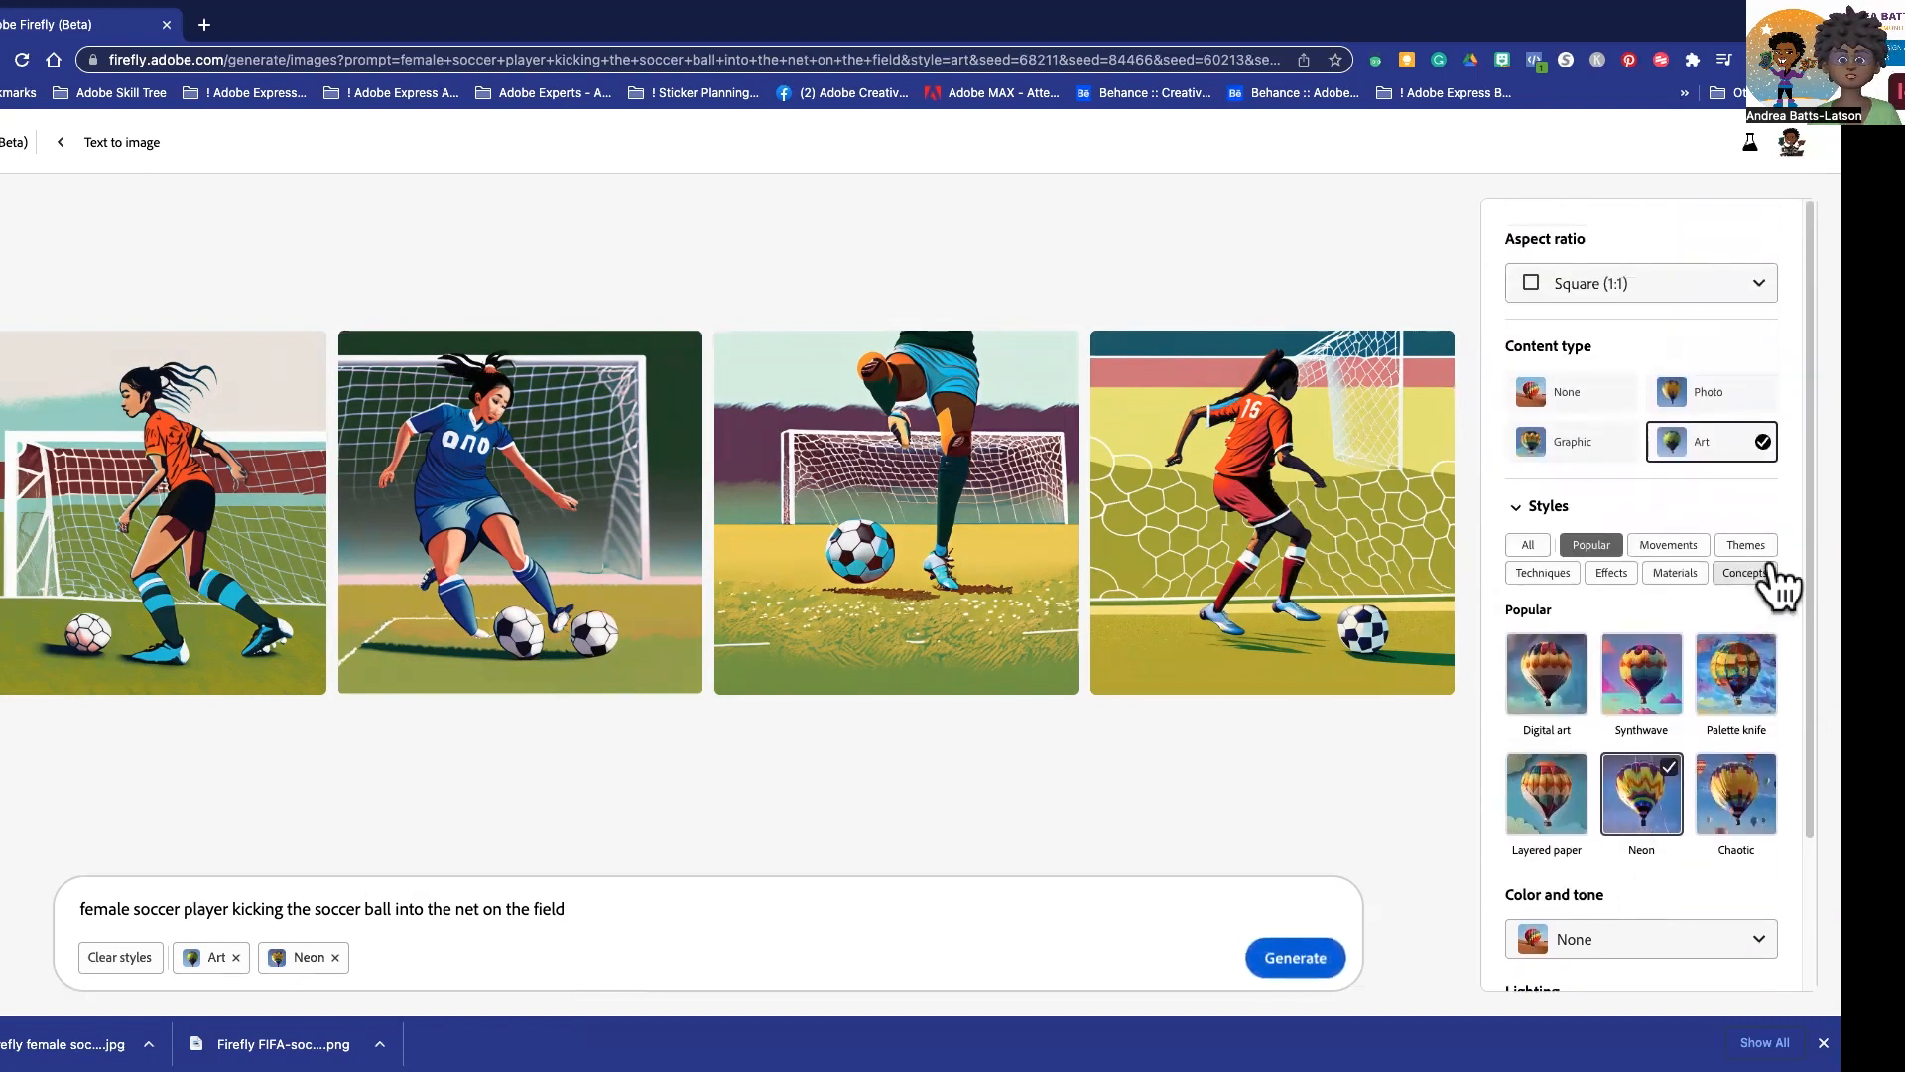
left_click(1612, 290)
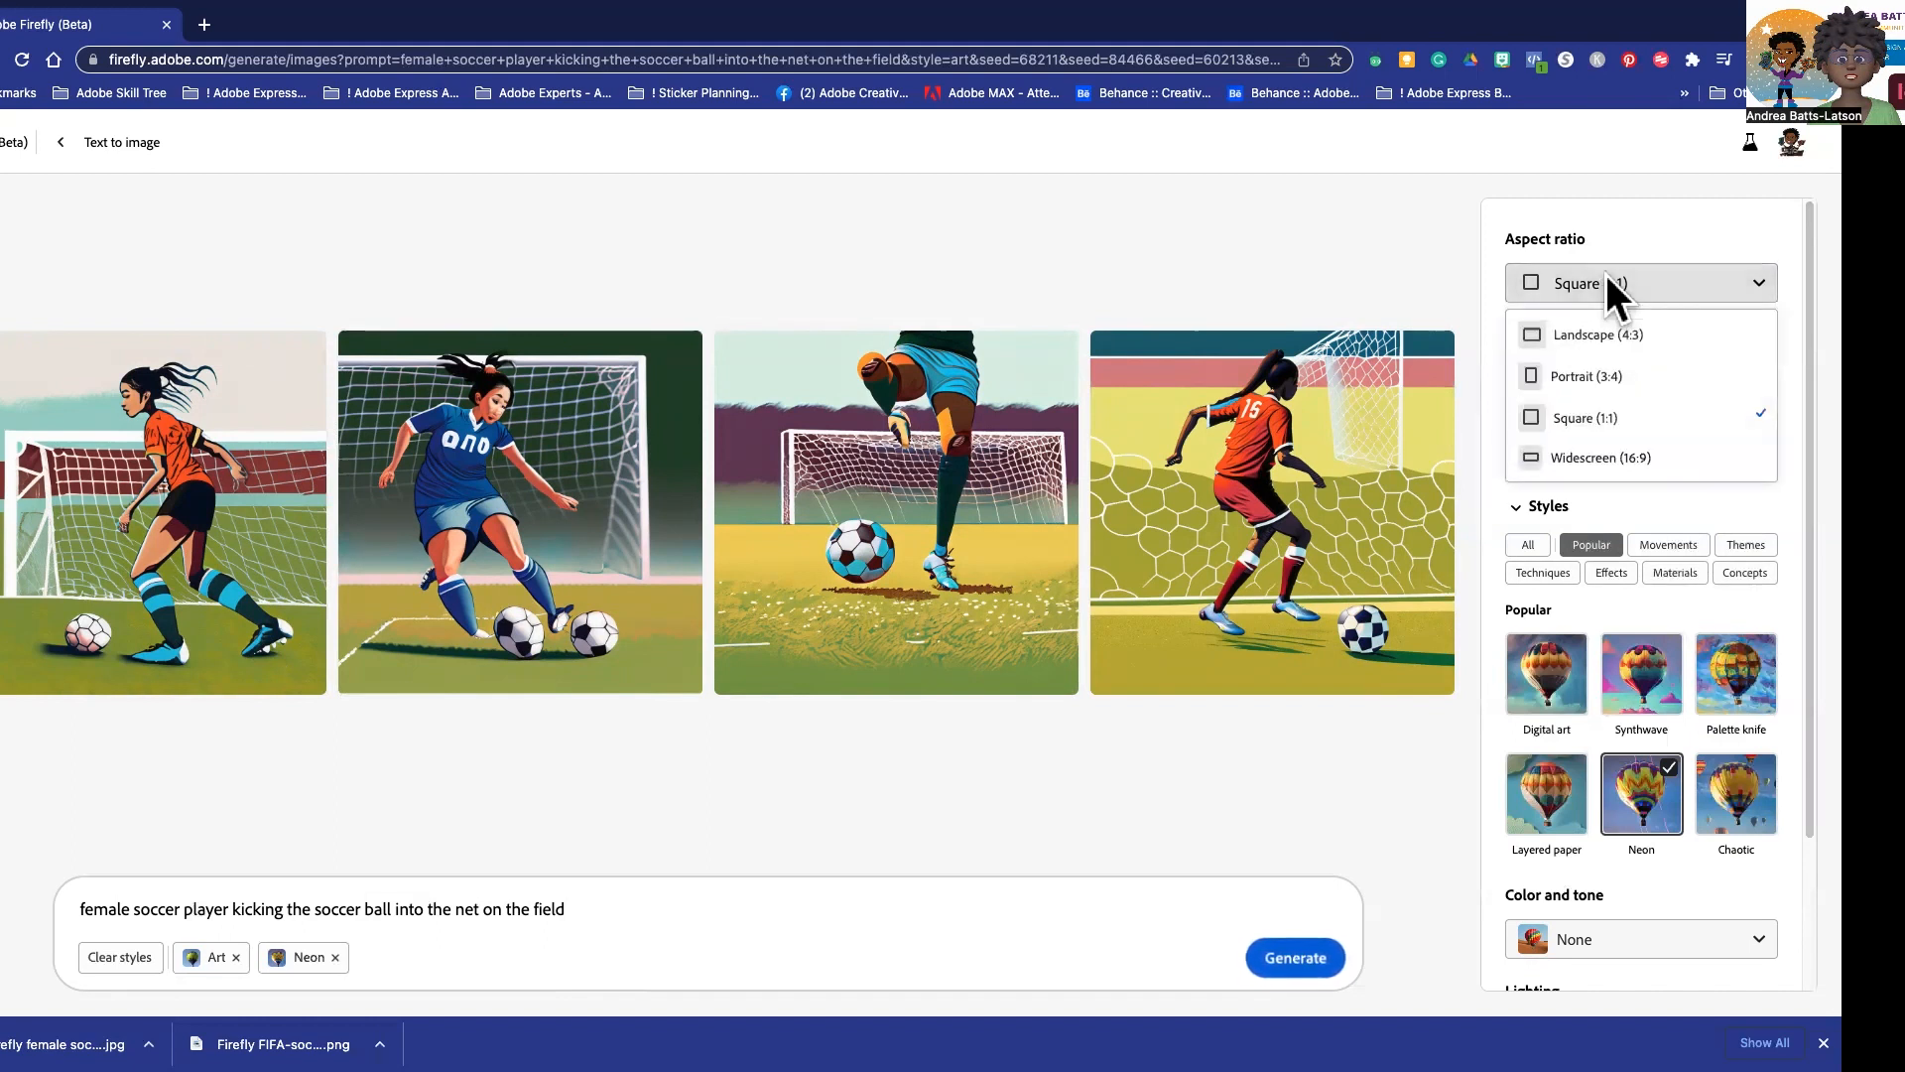
left_click(1607, 379)
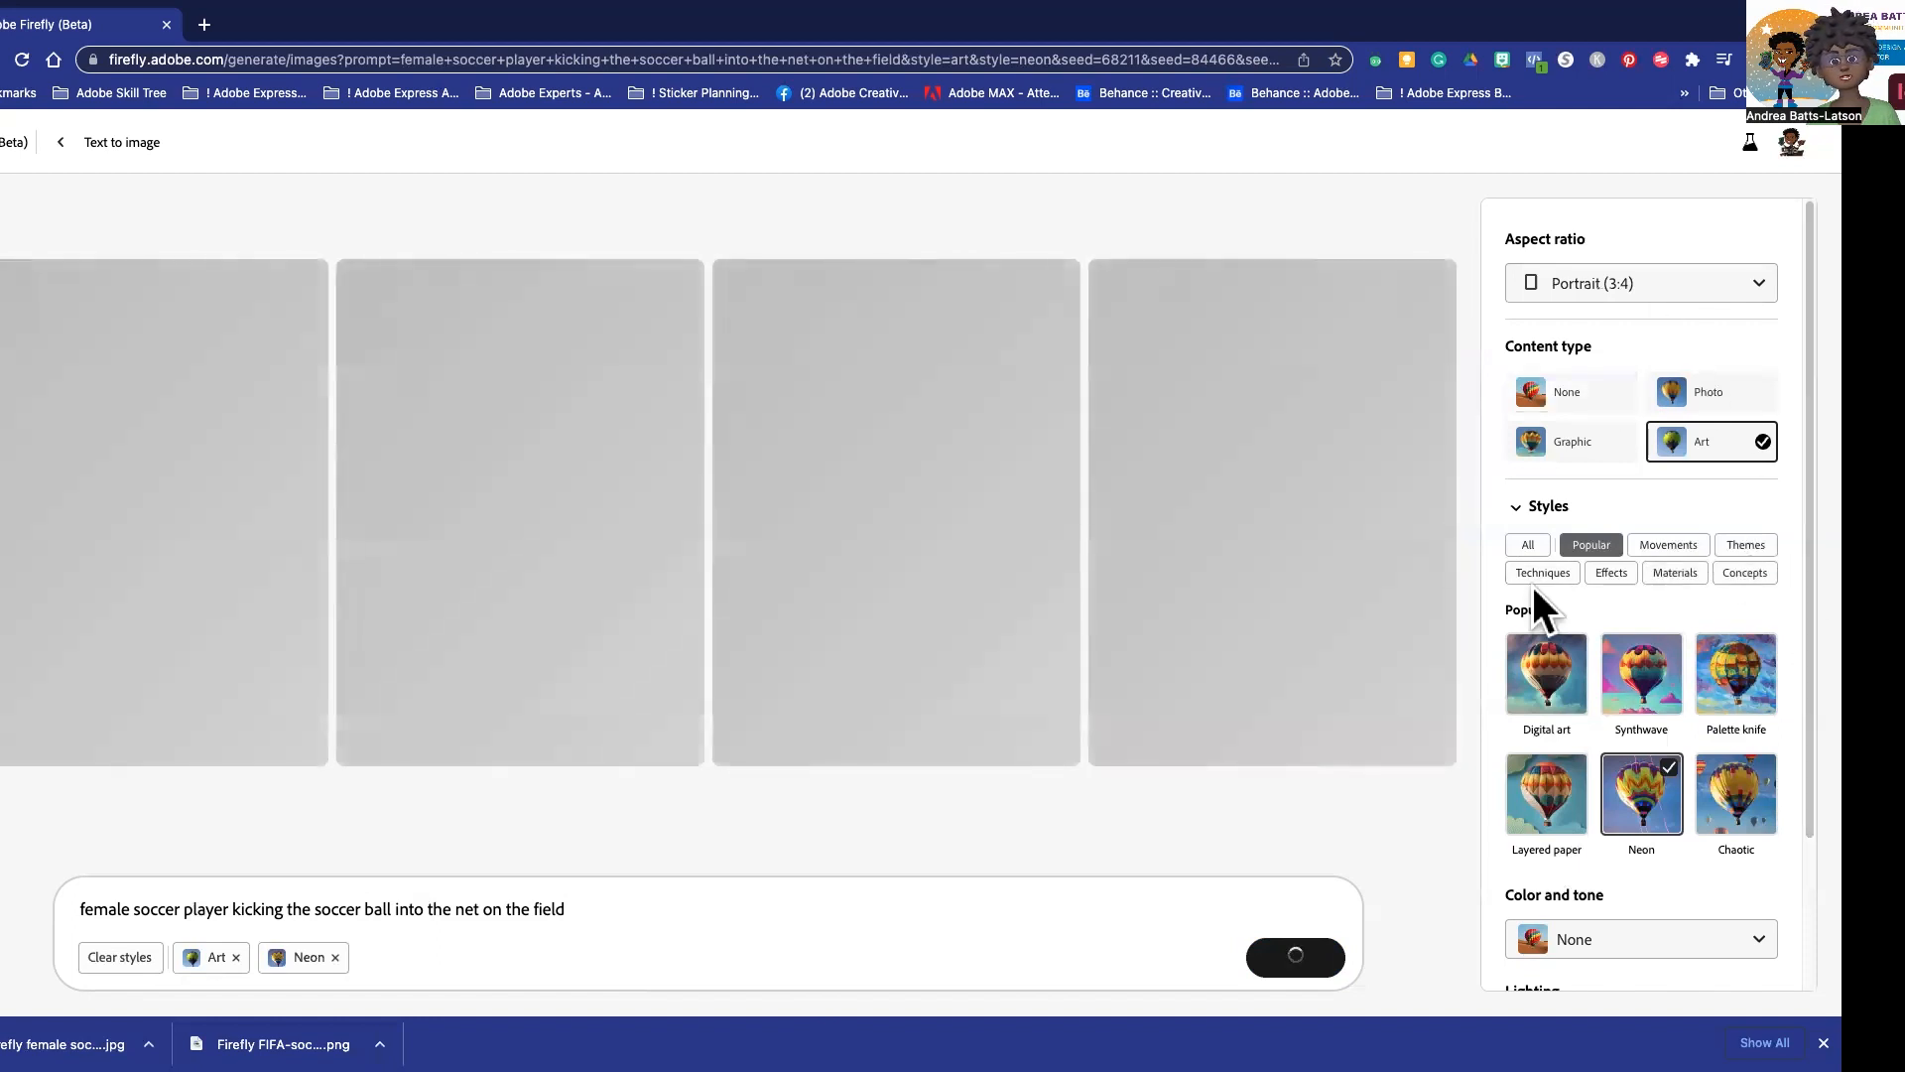
- Download the first two neon portrait images of the soccer player and look over the other two results
scroll(1698, 605, "down", 2)
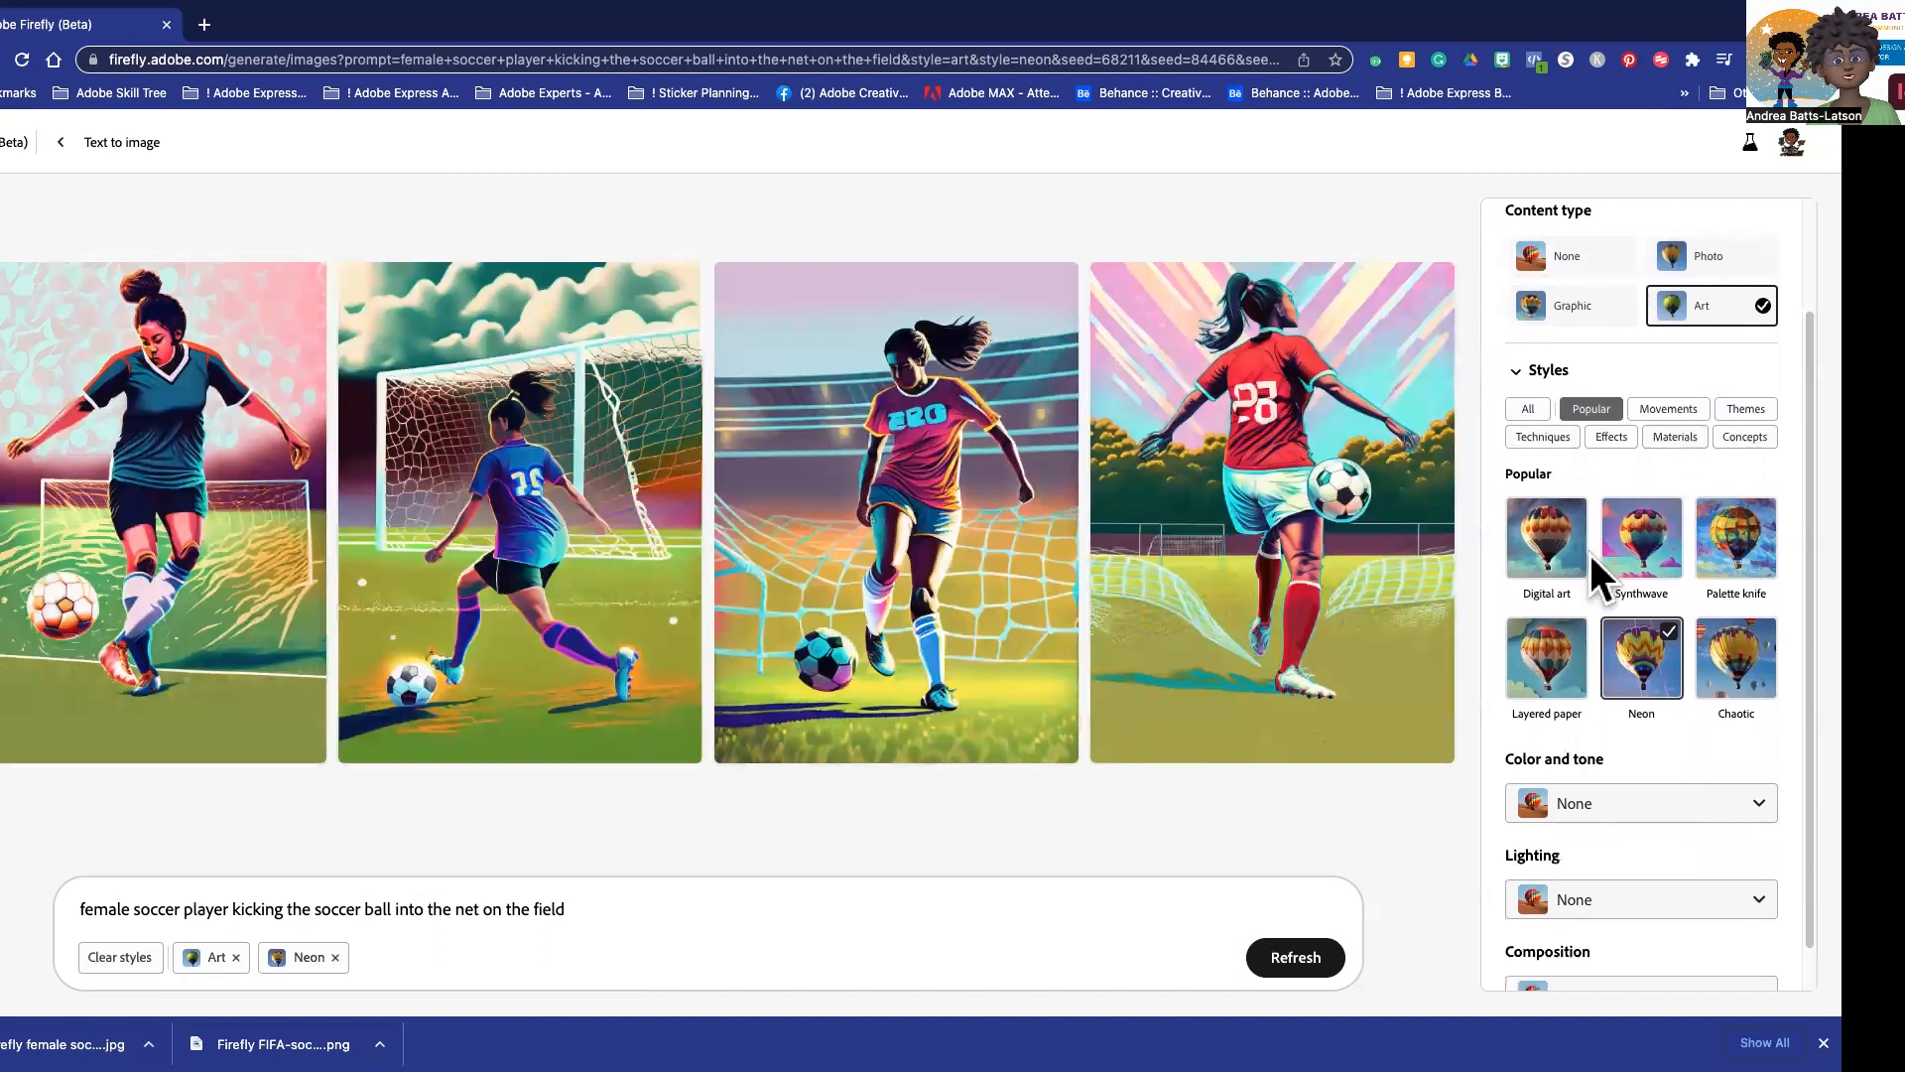
mouse_move(183, 561)
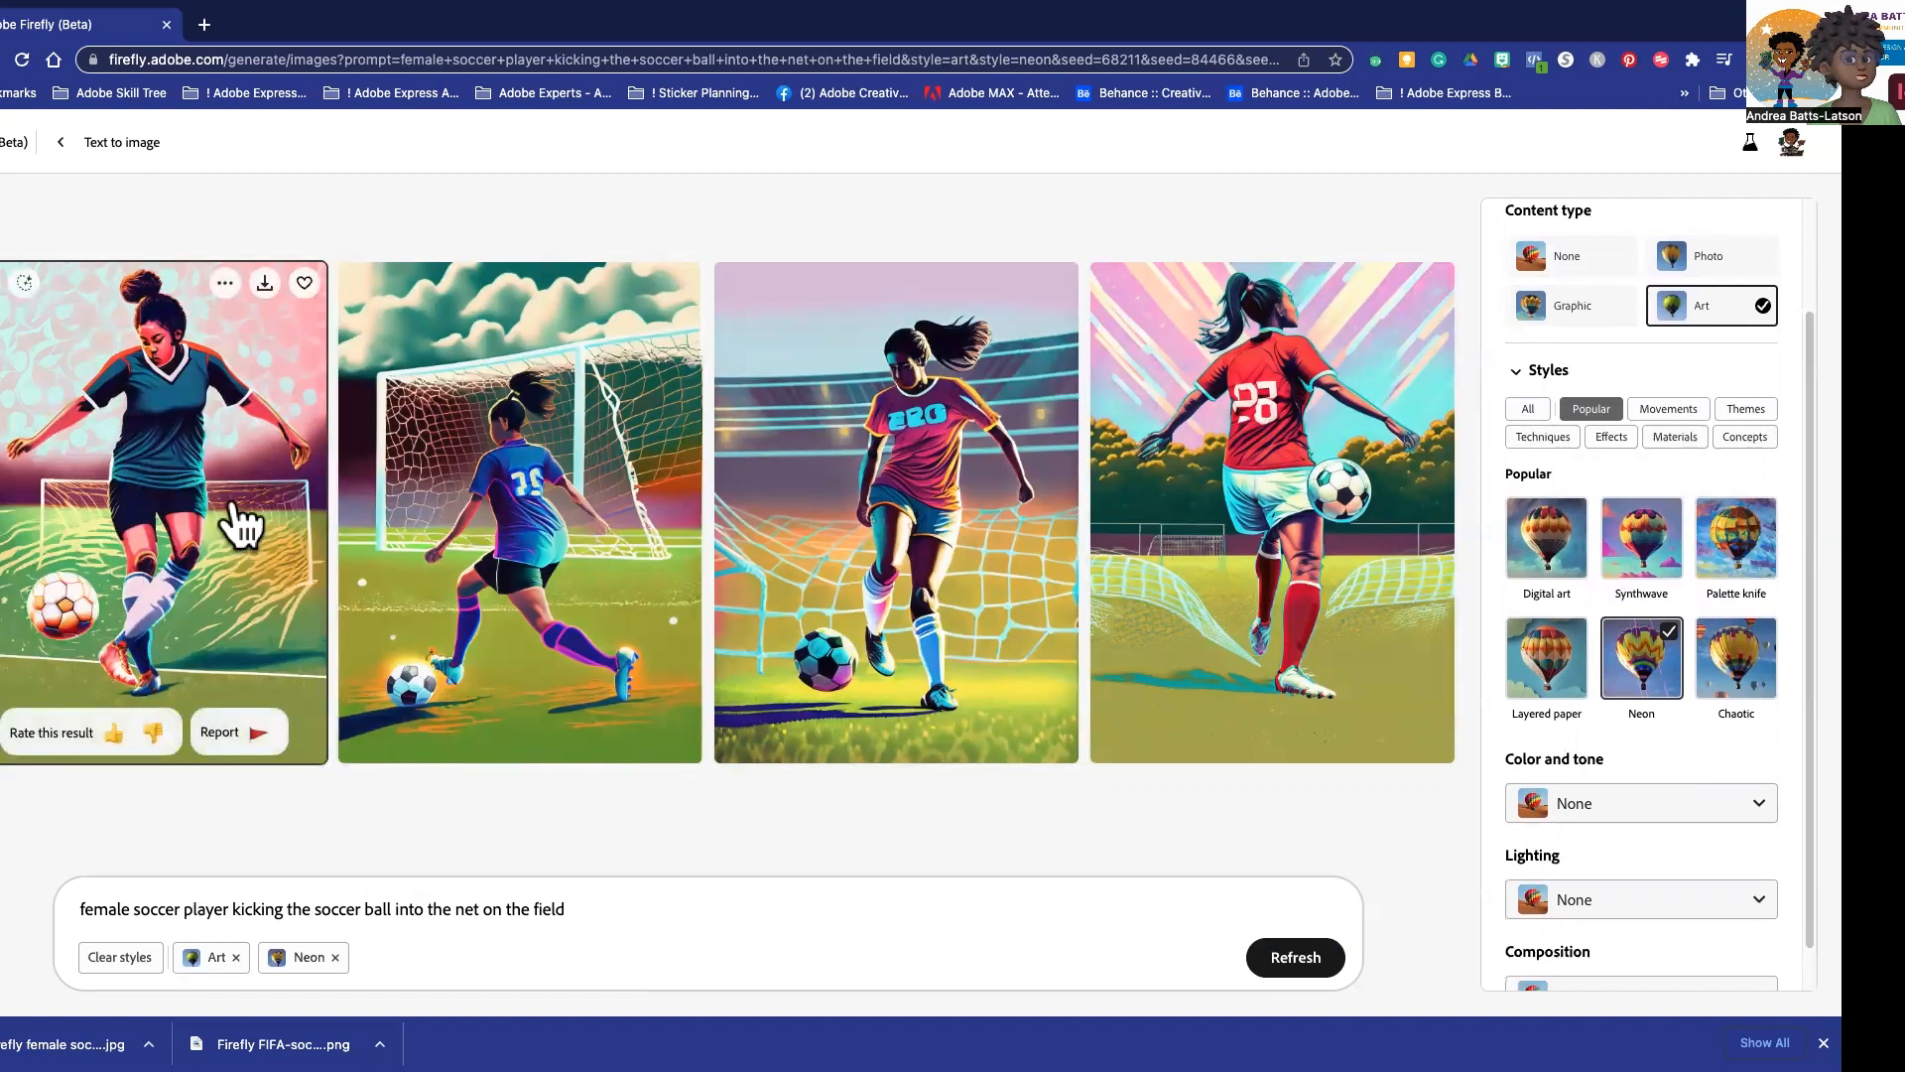
left_click(264, 284)
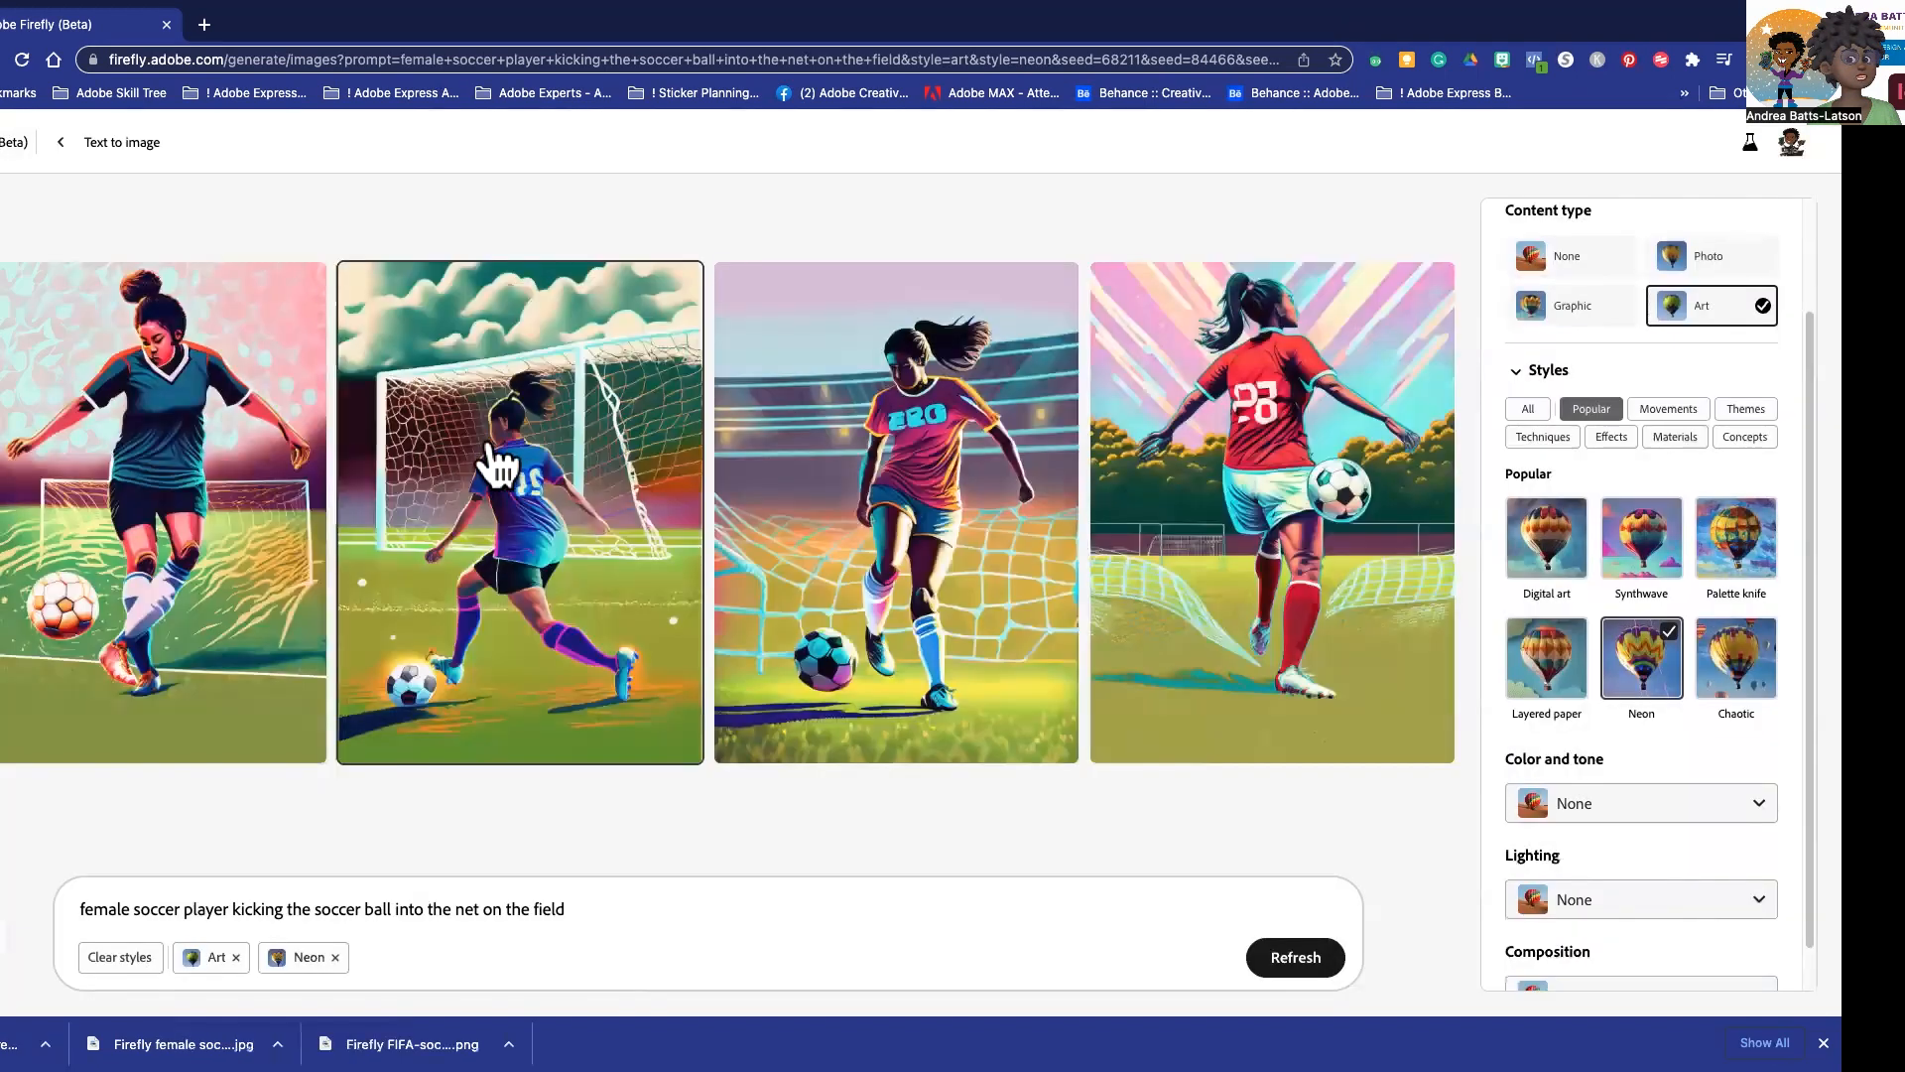
mouse_move(501, 466)
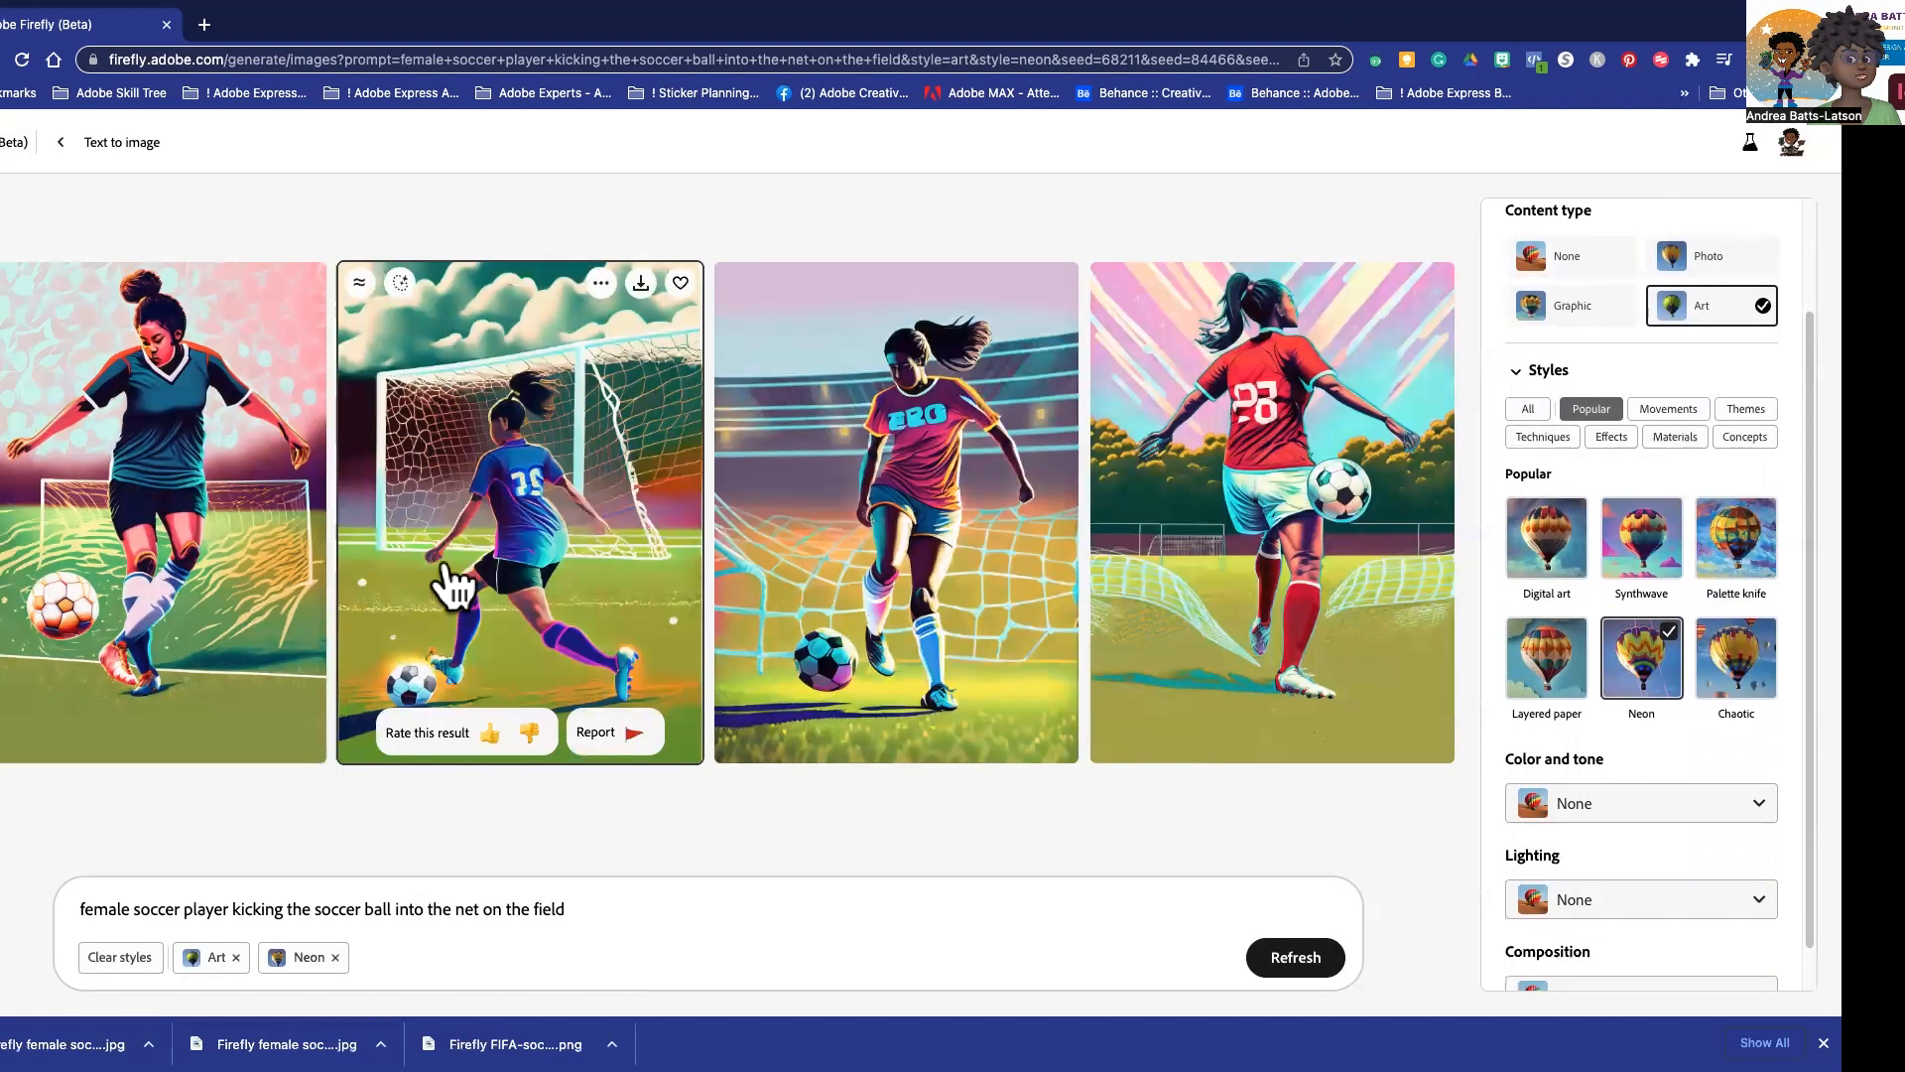
left_click(640, 285)
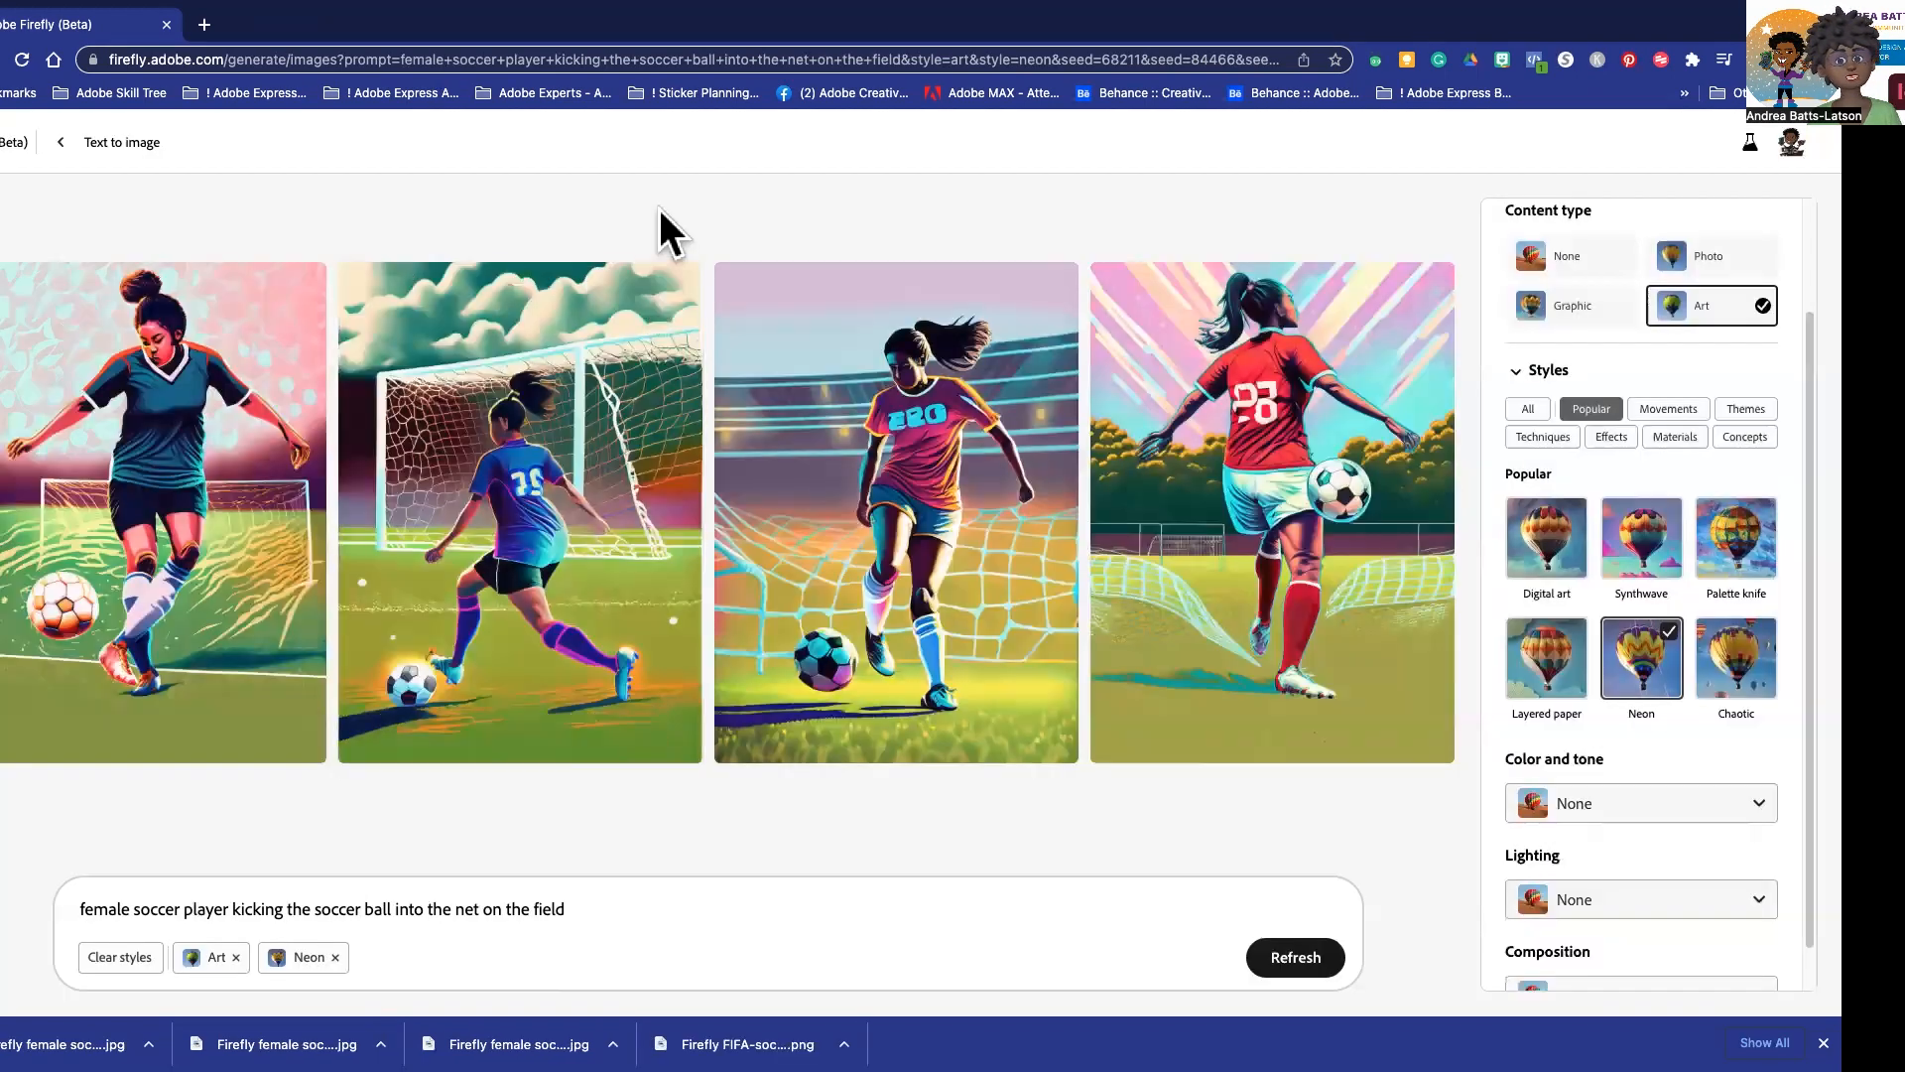
mouse_move(978, 342)
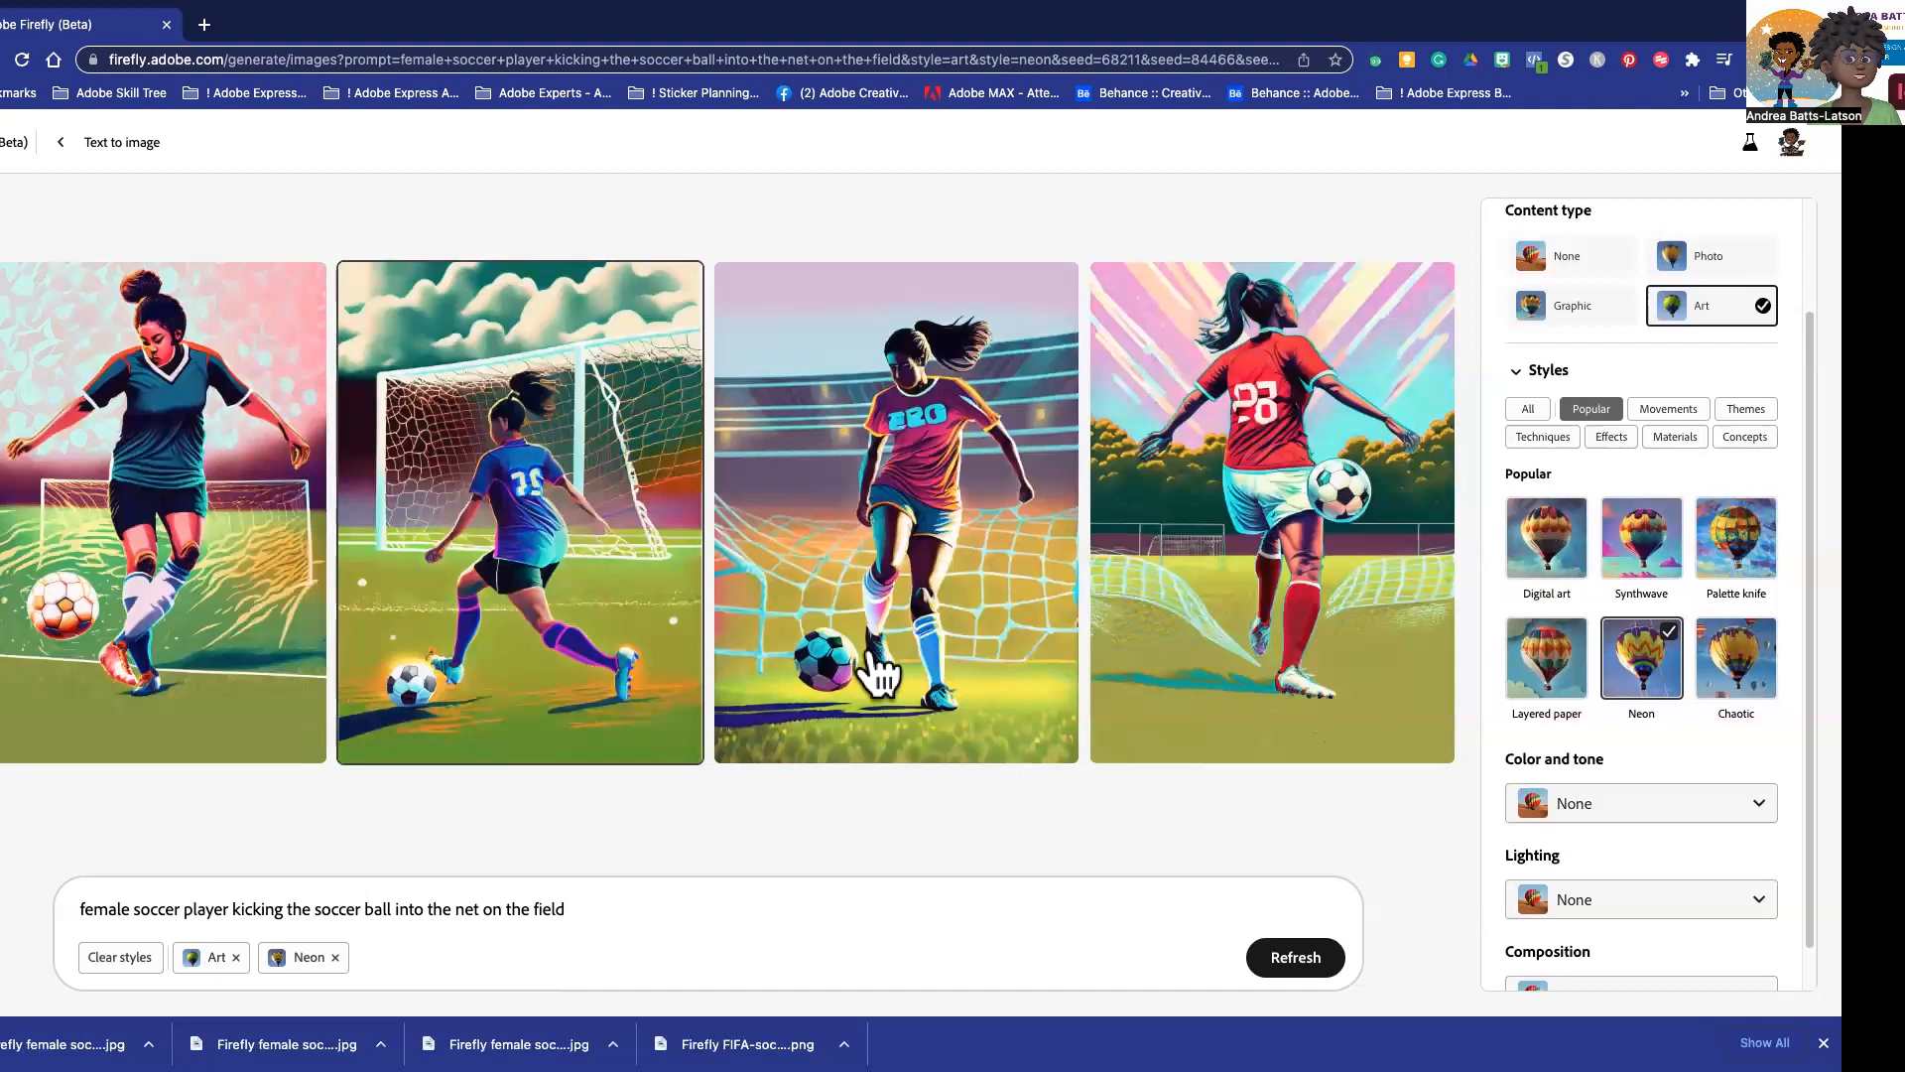
mouse_move(1372, 655)
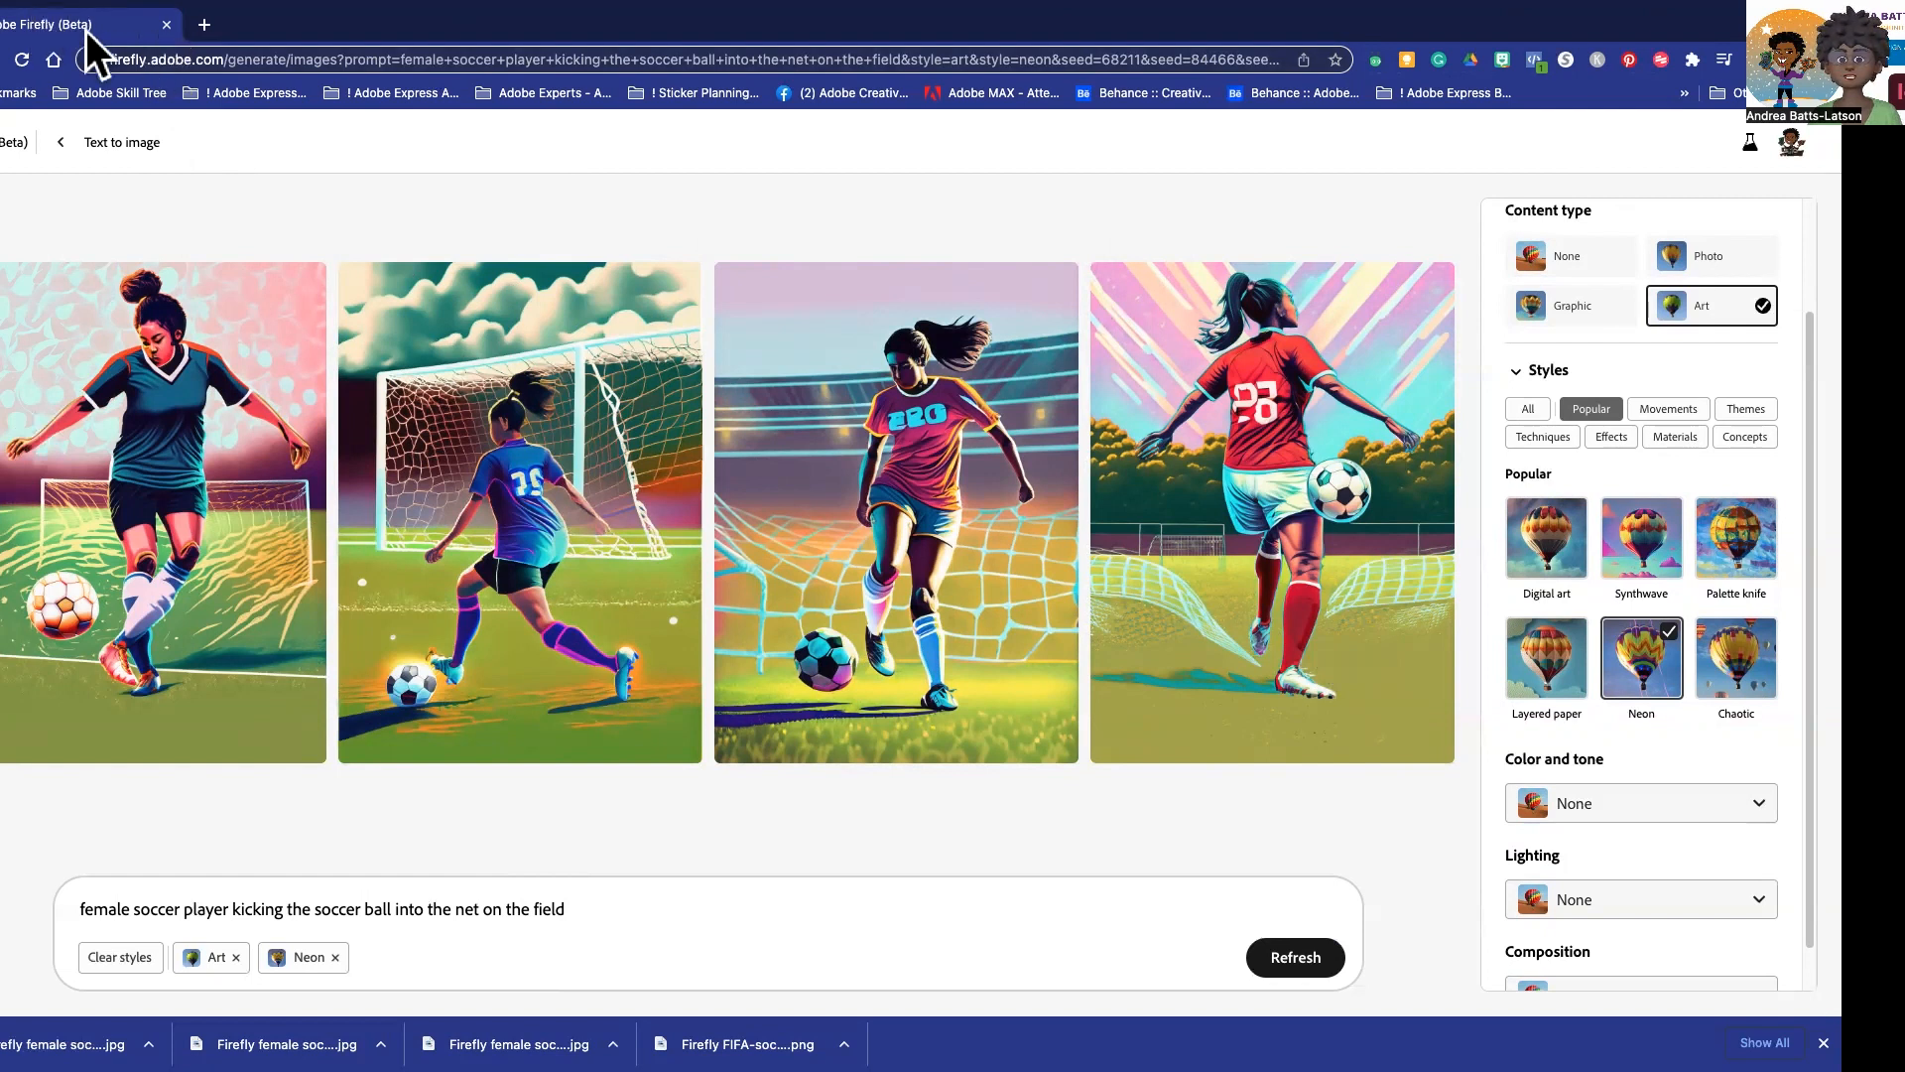
- Search the web for "ipsum", refine the search to "soccer ipsum", and open the soccer-ipsum.com generator
left_click(202, 19)
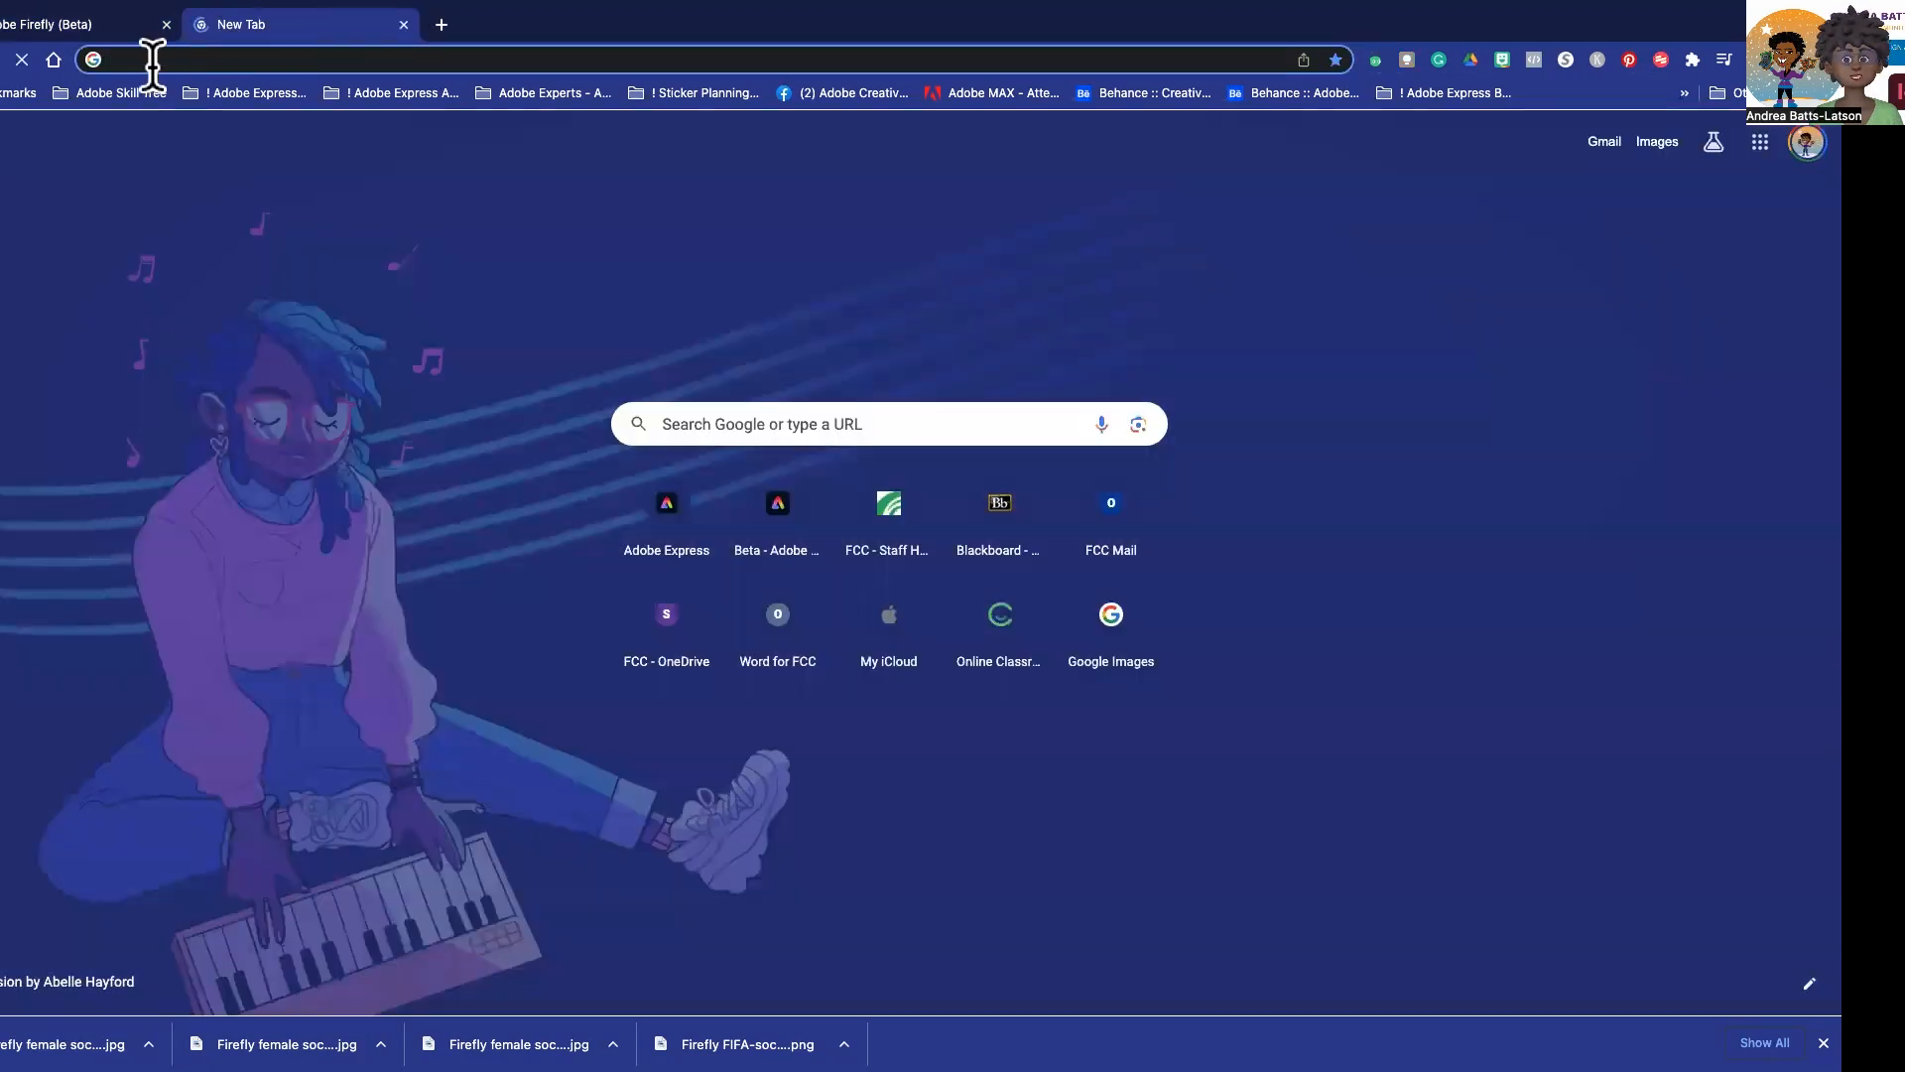
type("ipsum")
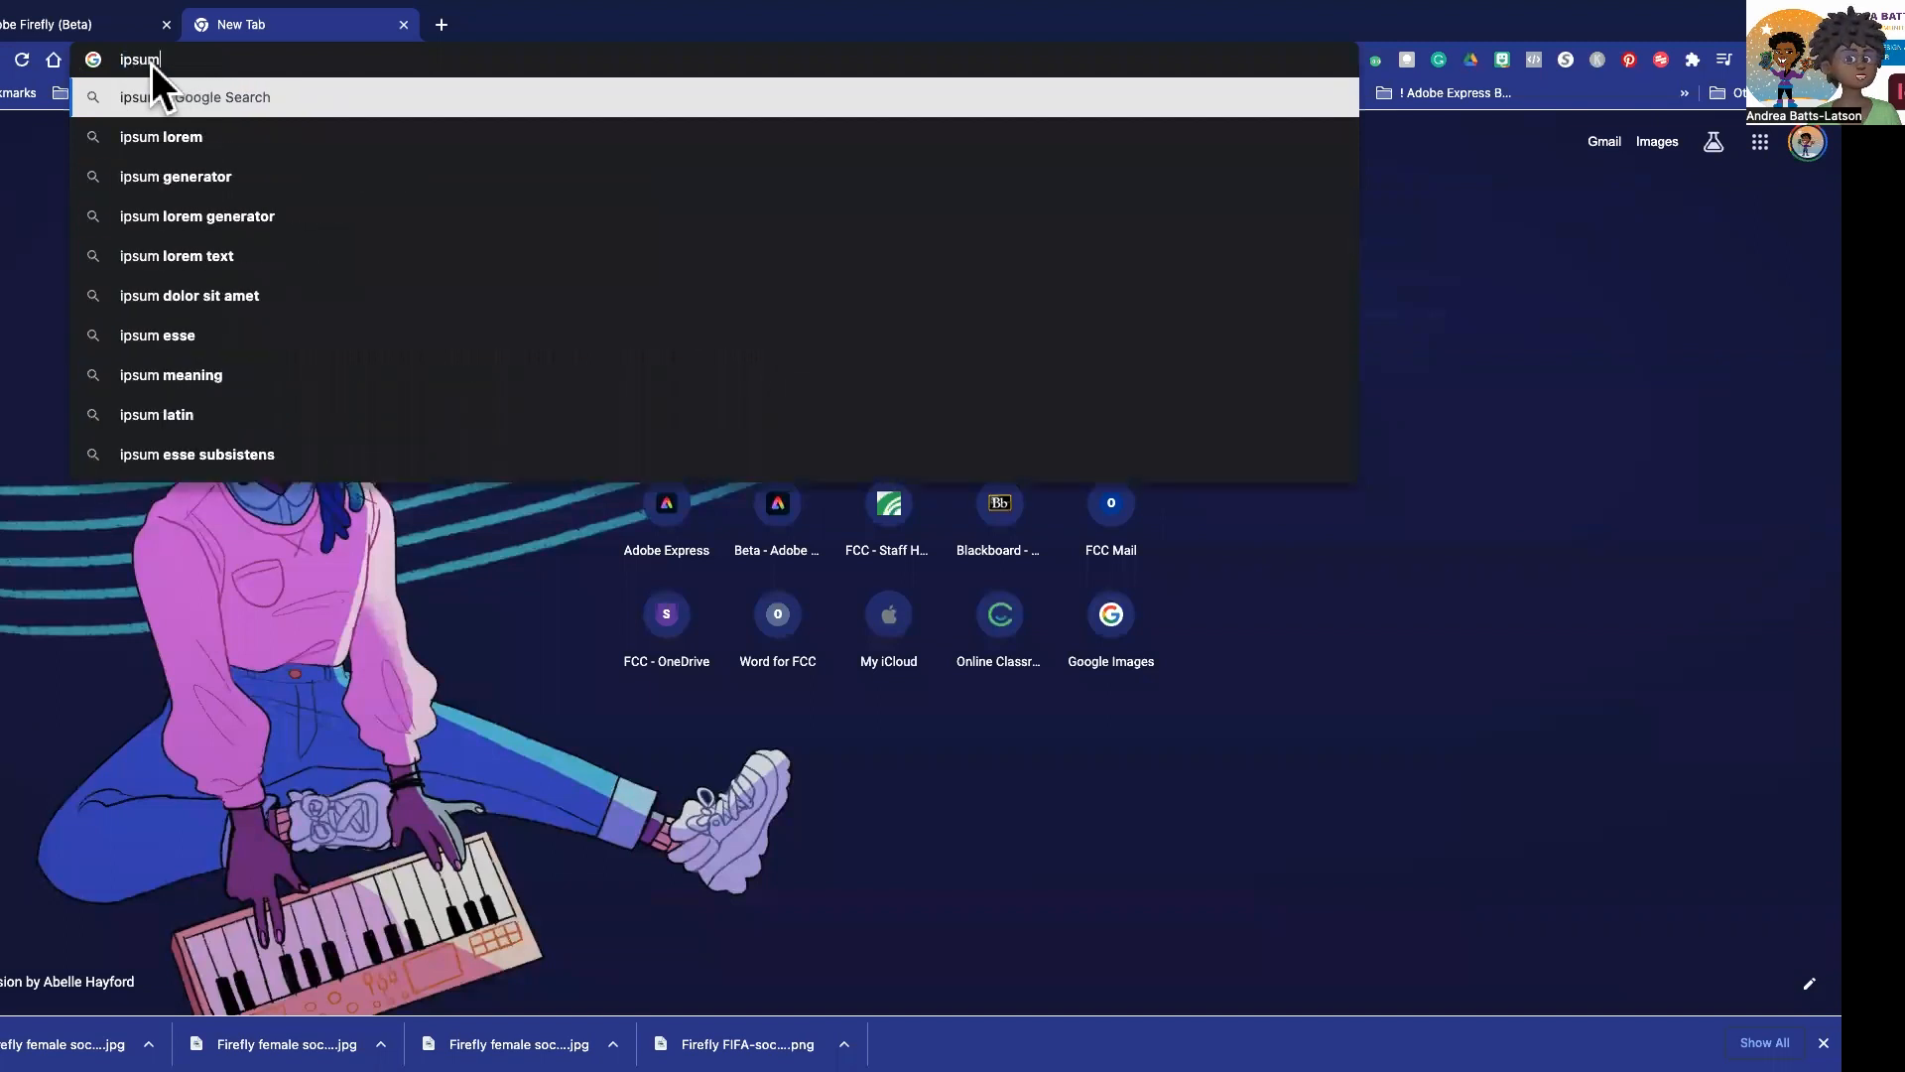
key("Return")
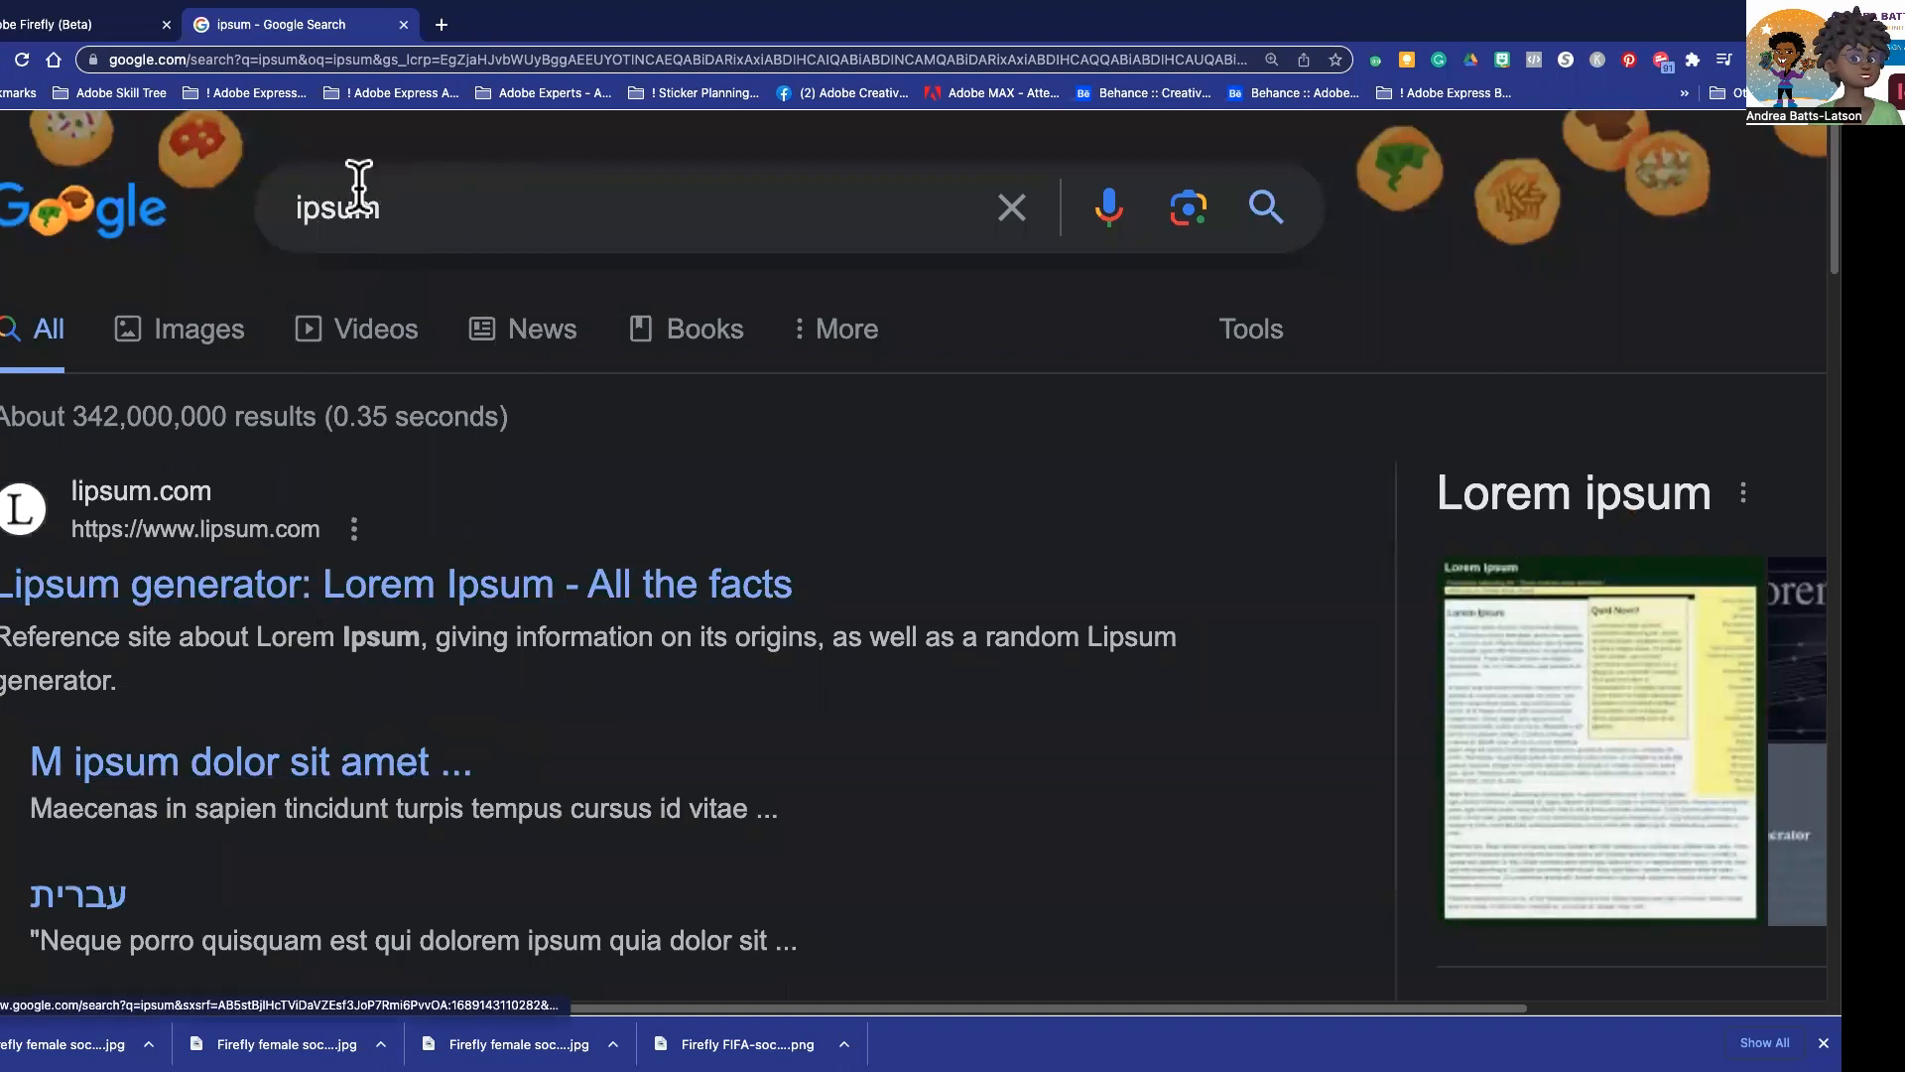
left_click(293, 205)
type("soccer")
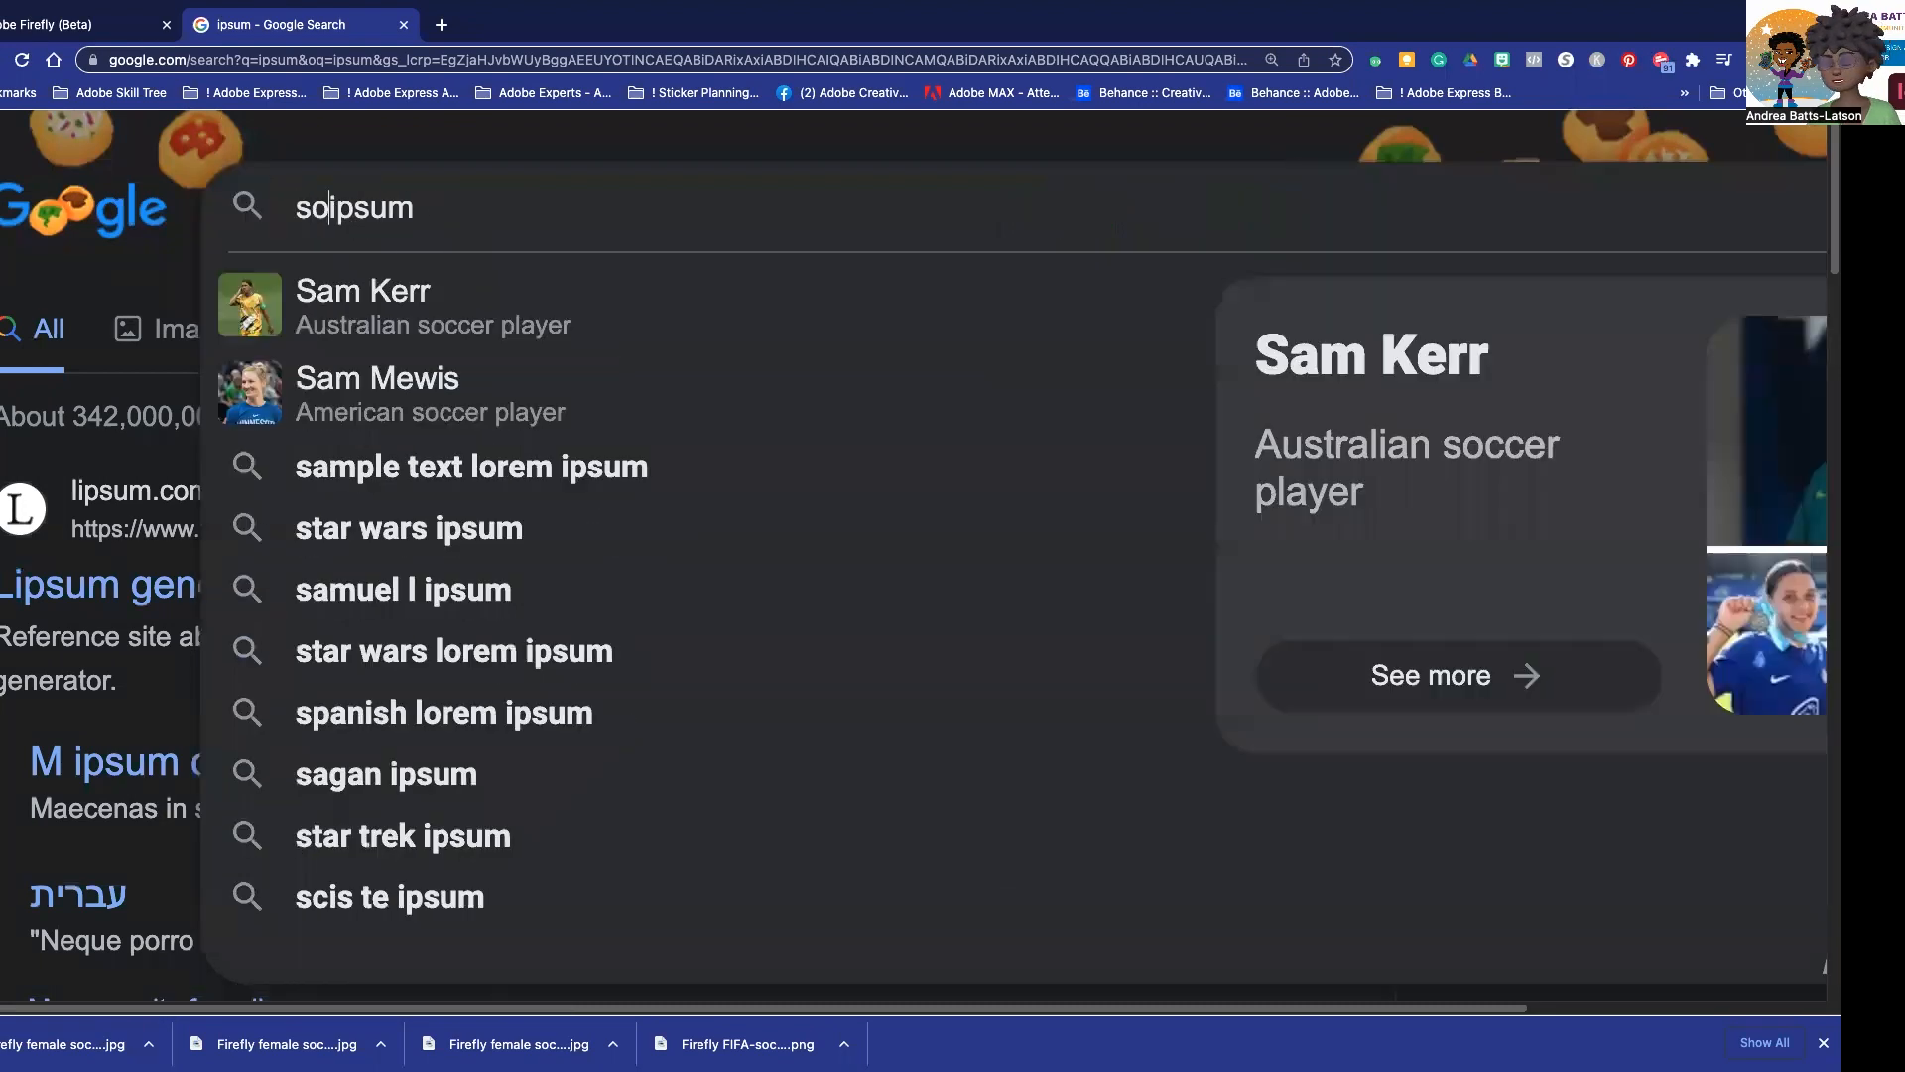
key("Return")
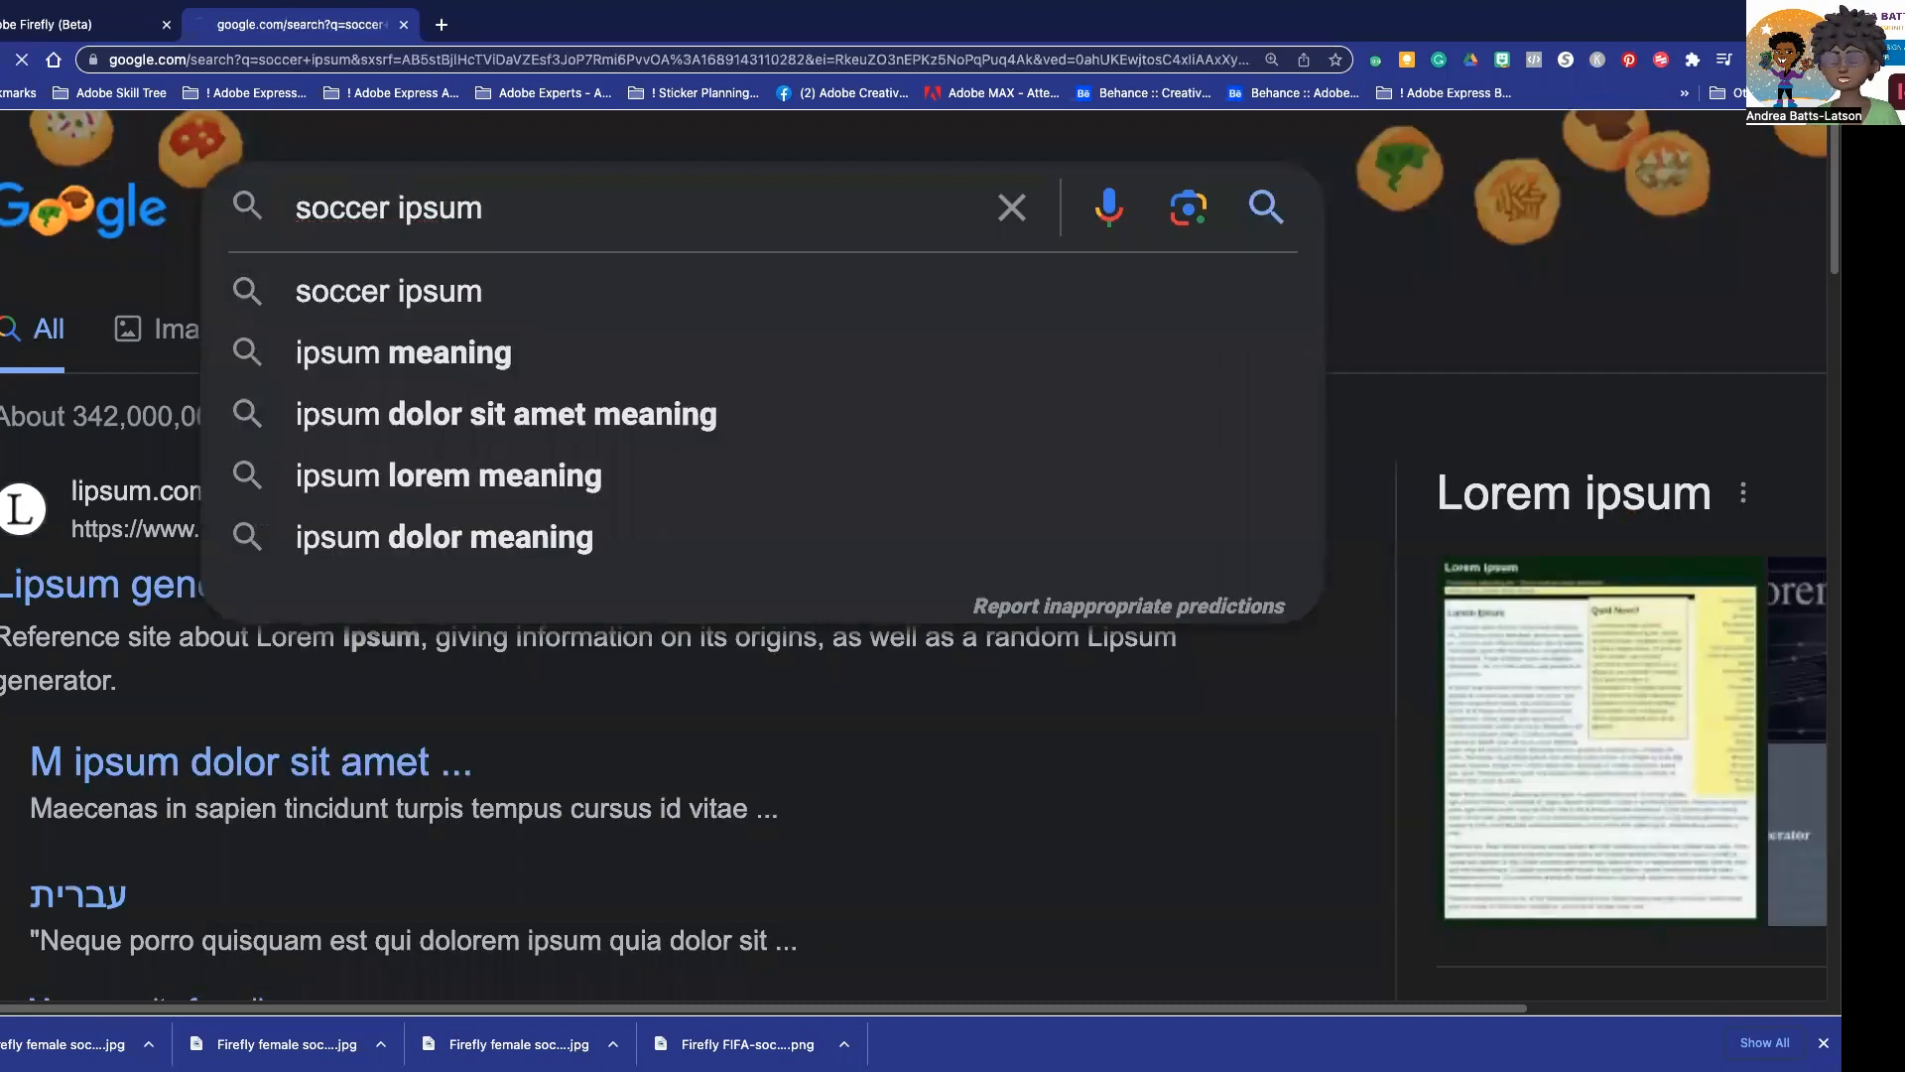
left_click(84, 603)
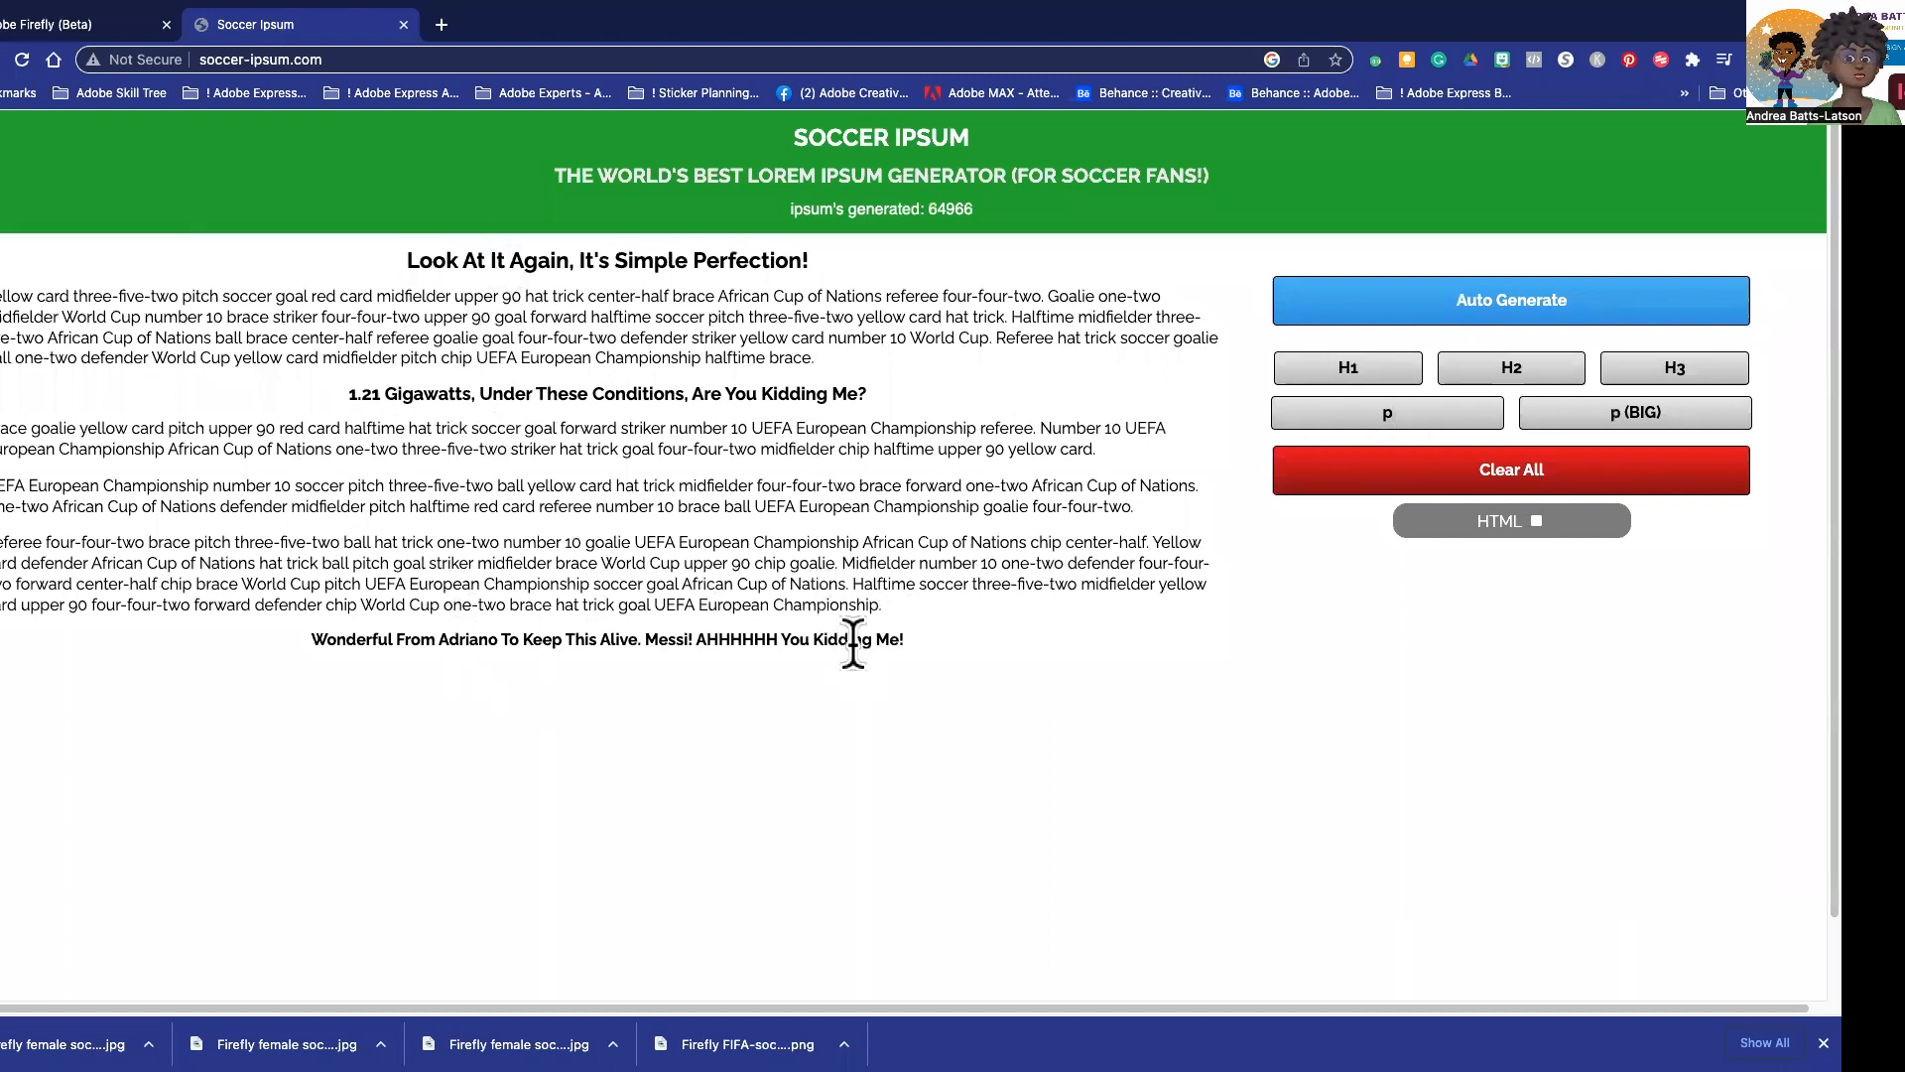
- Select all the generated soccer placeholder text and switch to the FIFA 2023_1.indd document in InDesign
left_click_drag(922, 655, 409, 260)
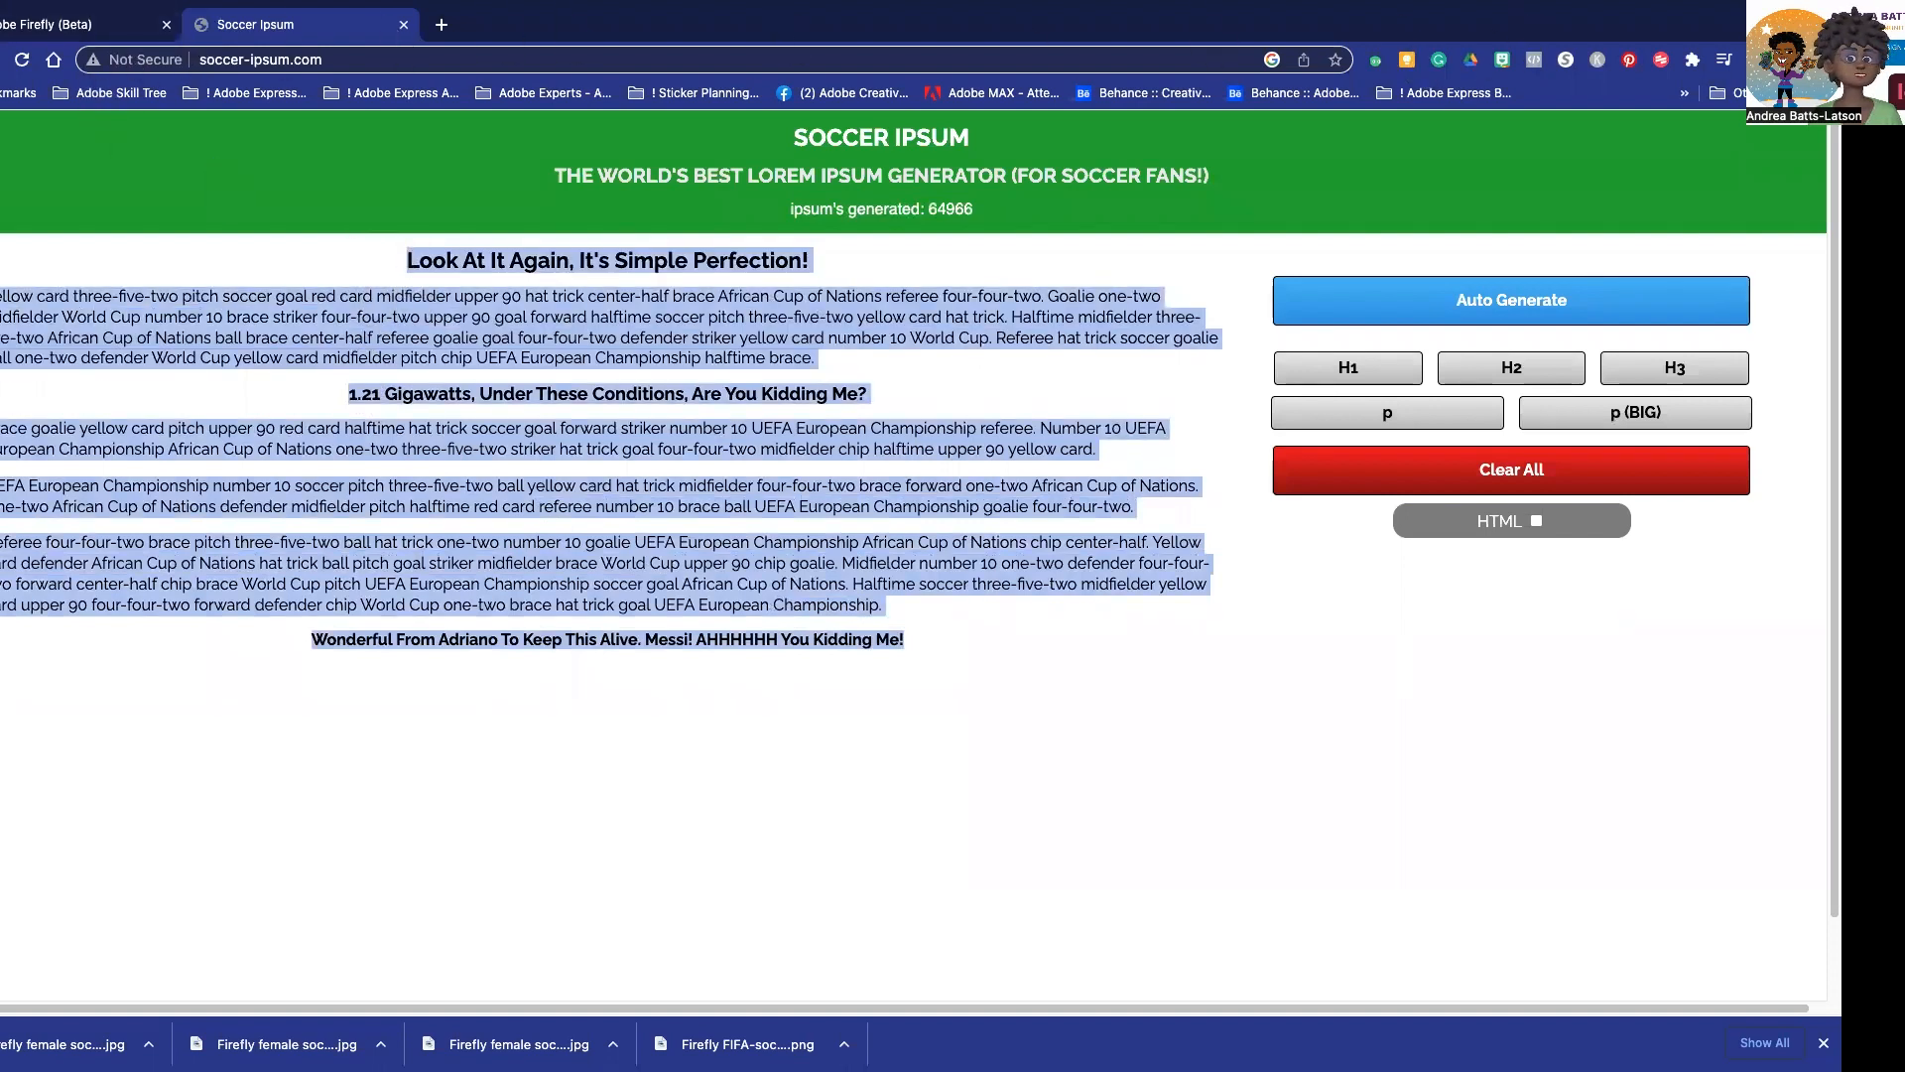
mouse_move(50, 42)
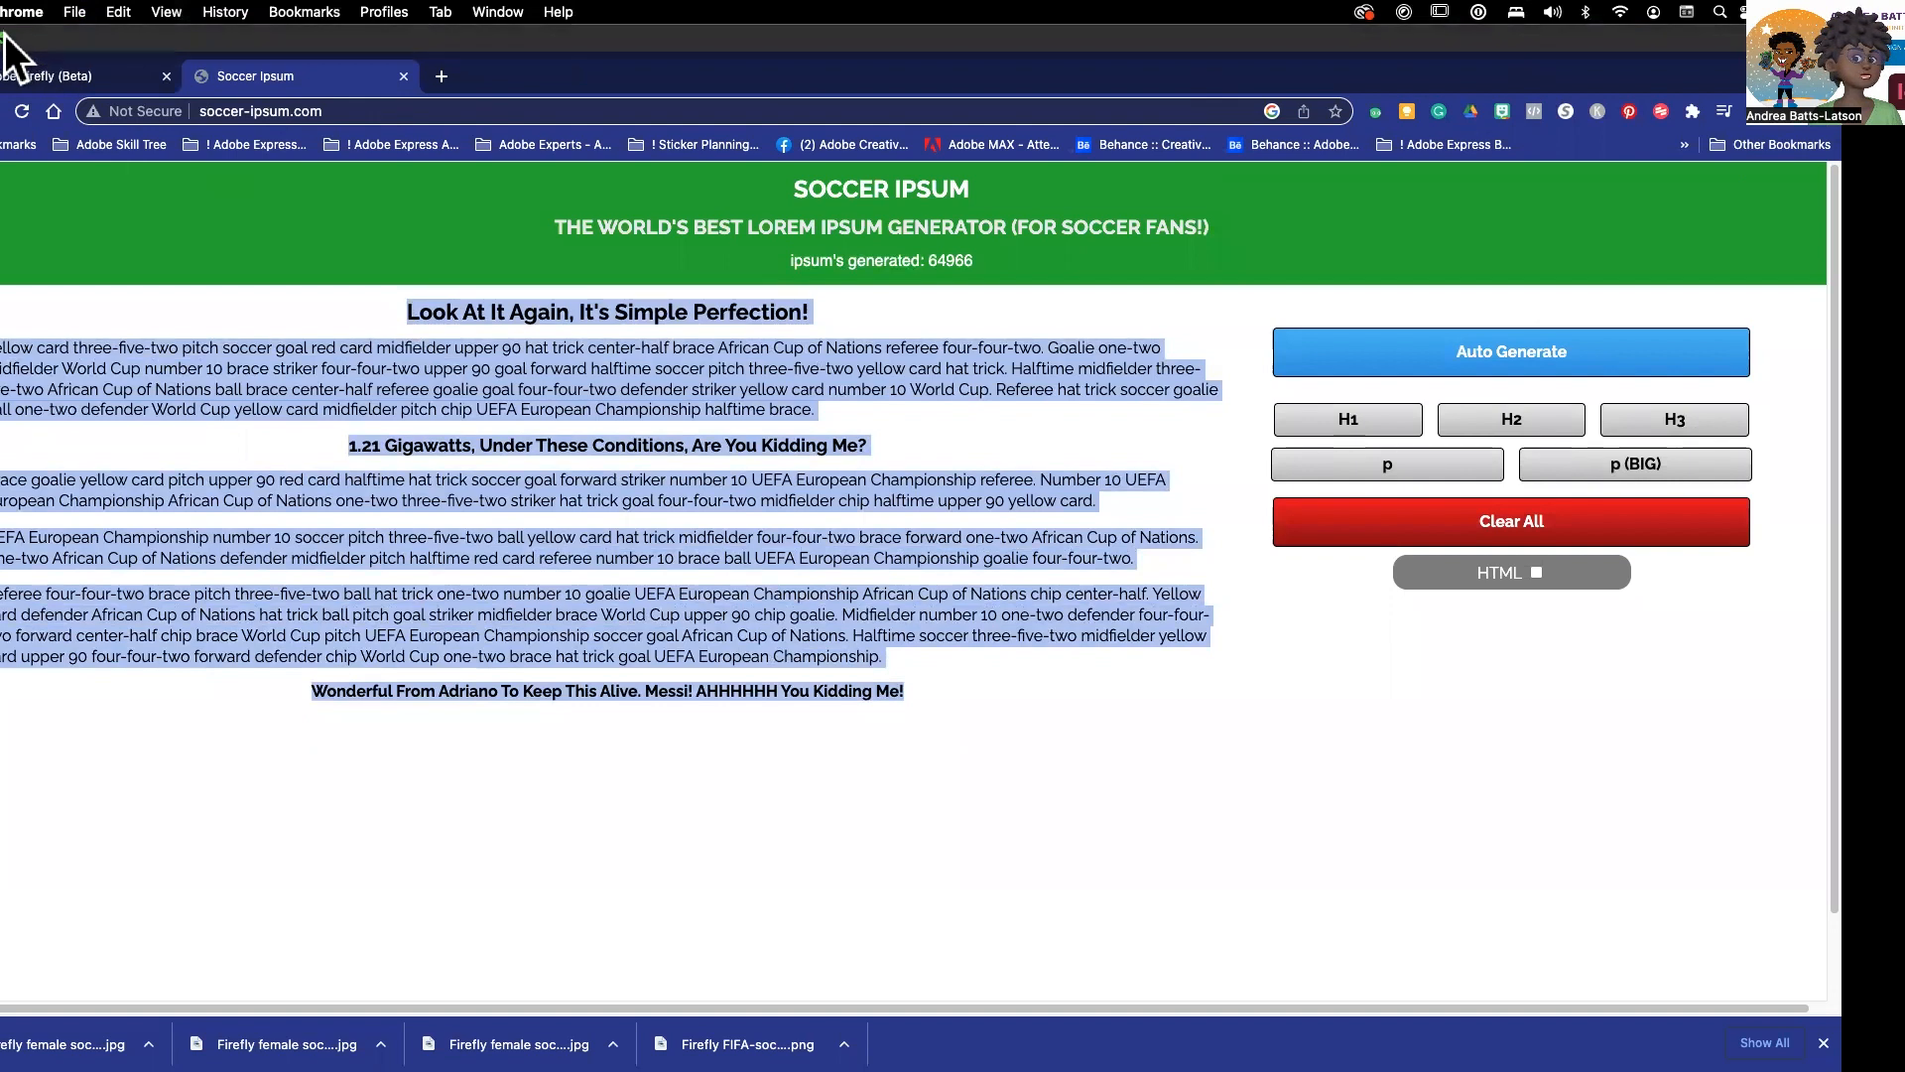
left_click(4, 35)
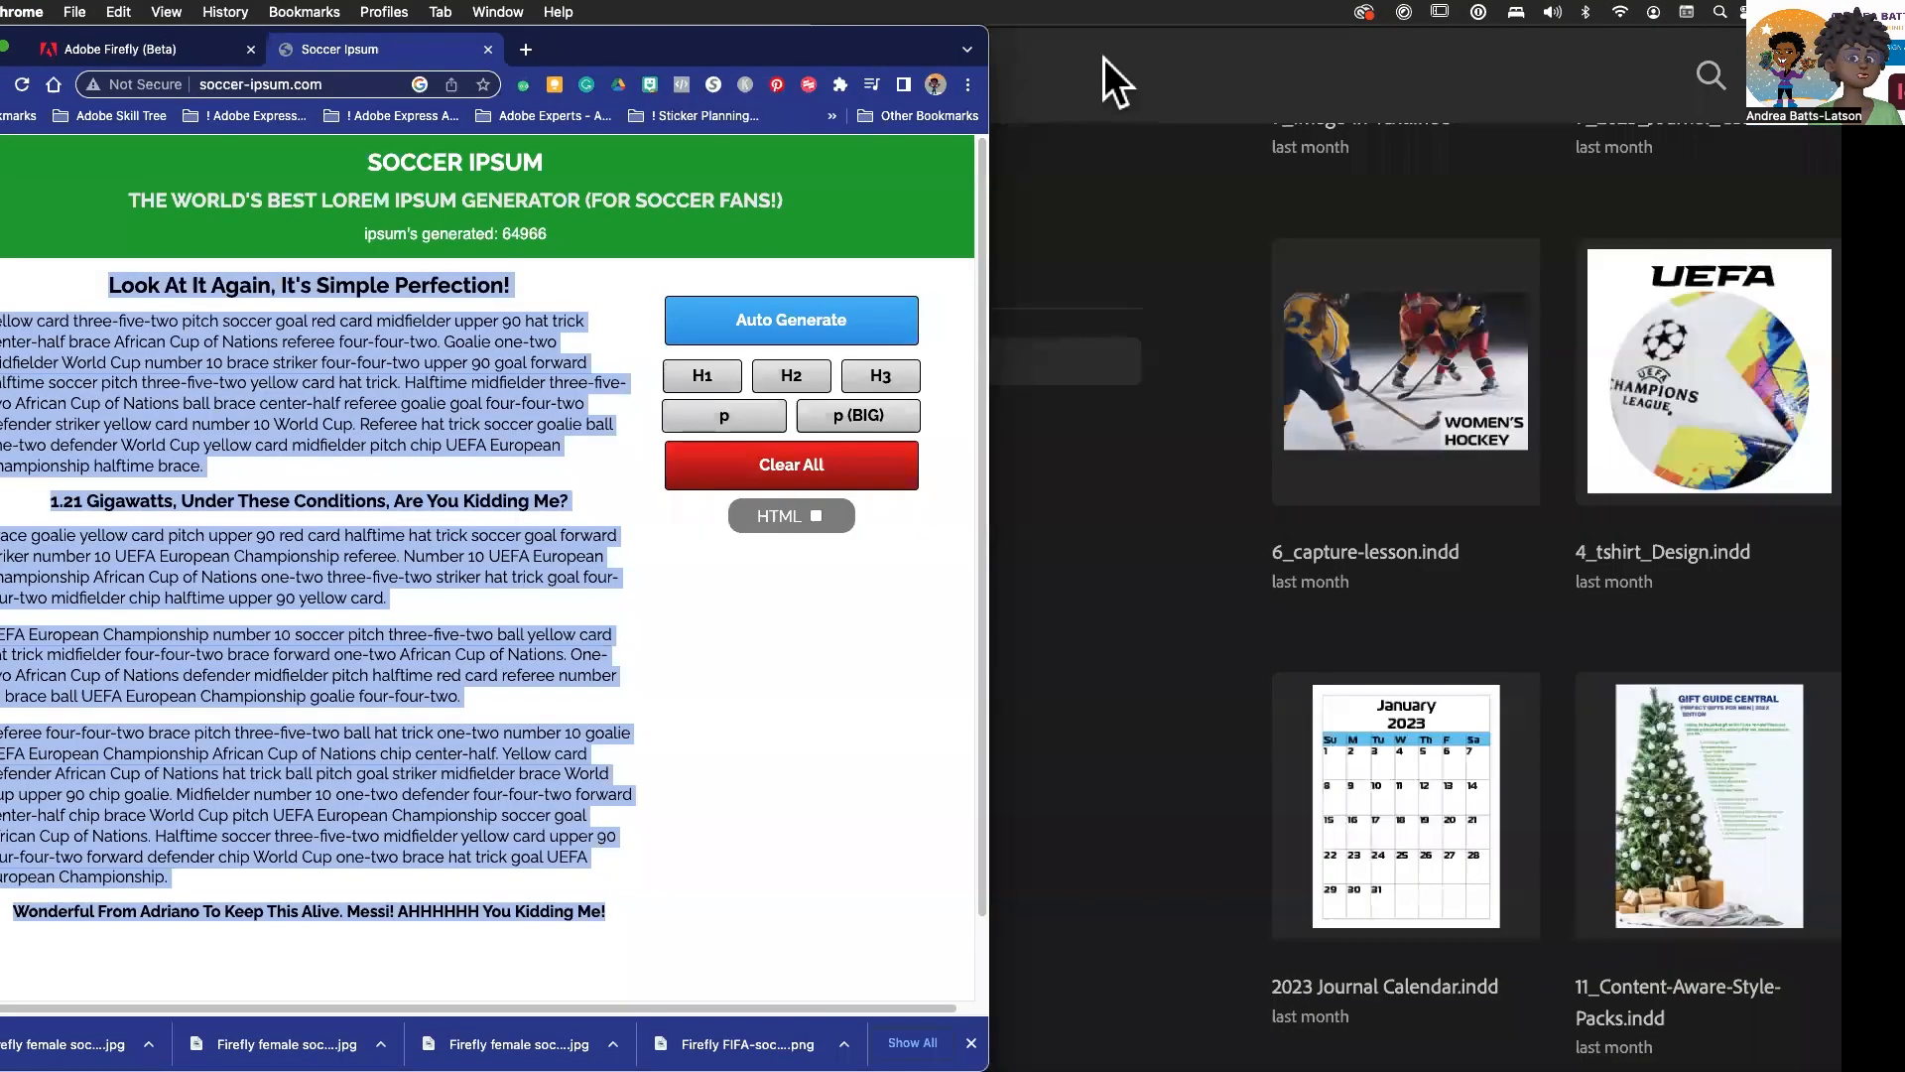
left_click(1110, 69)
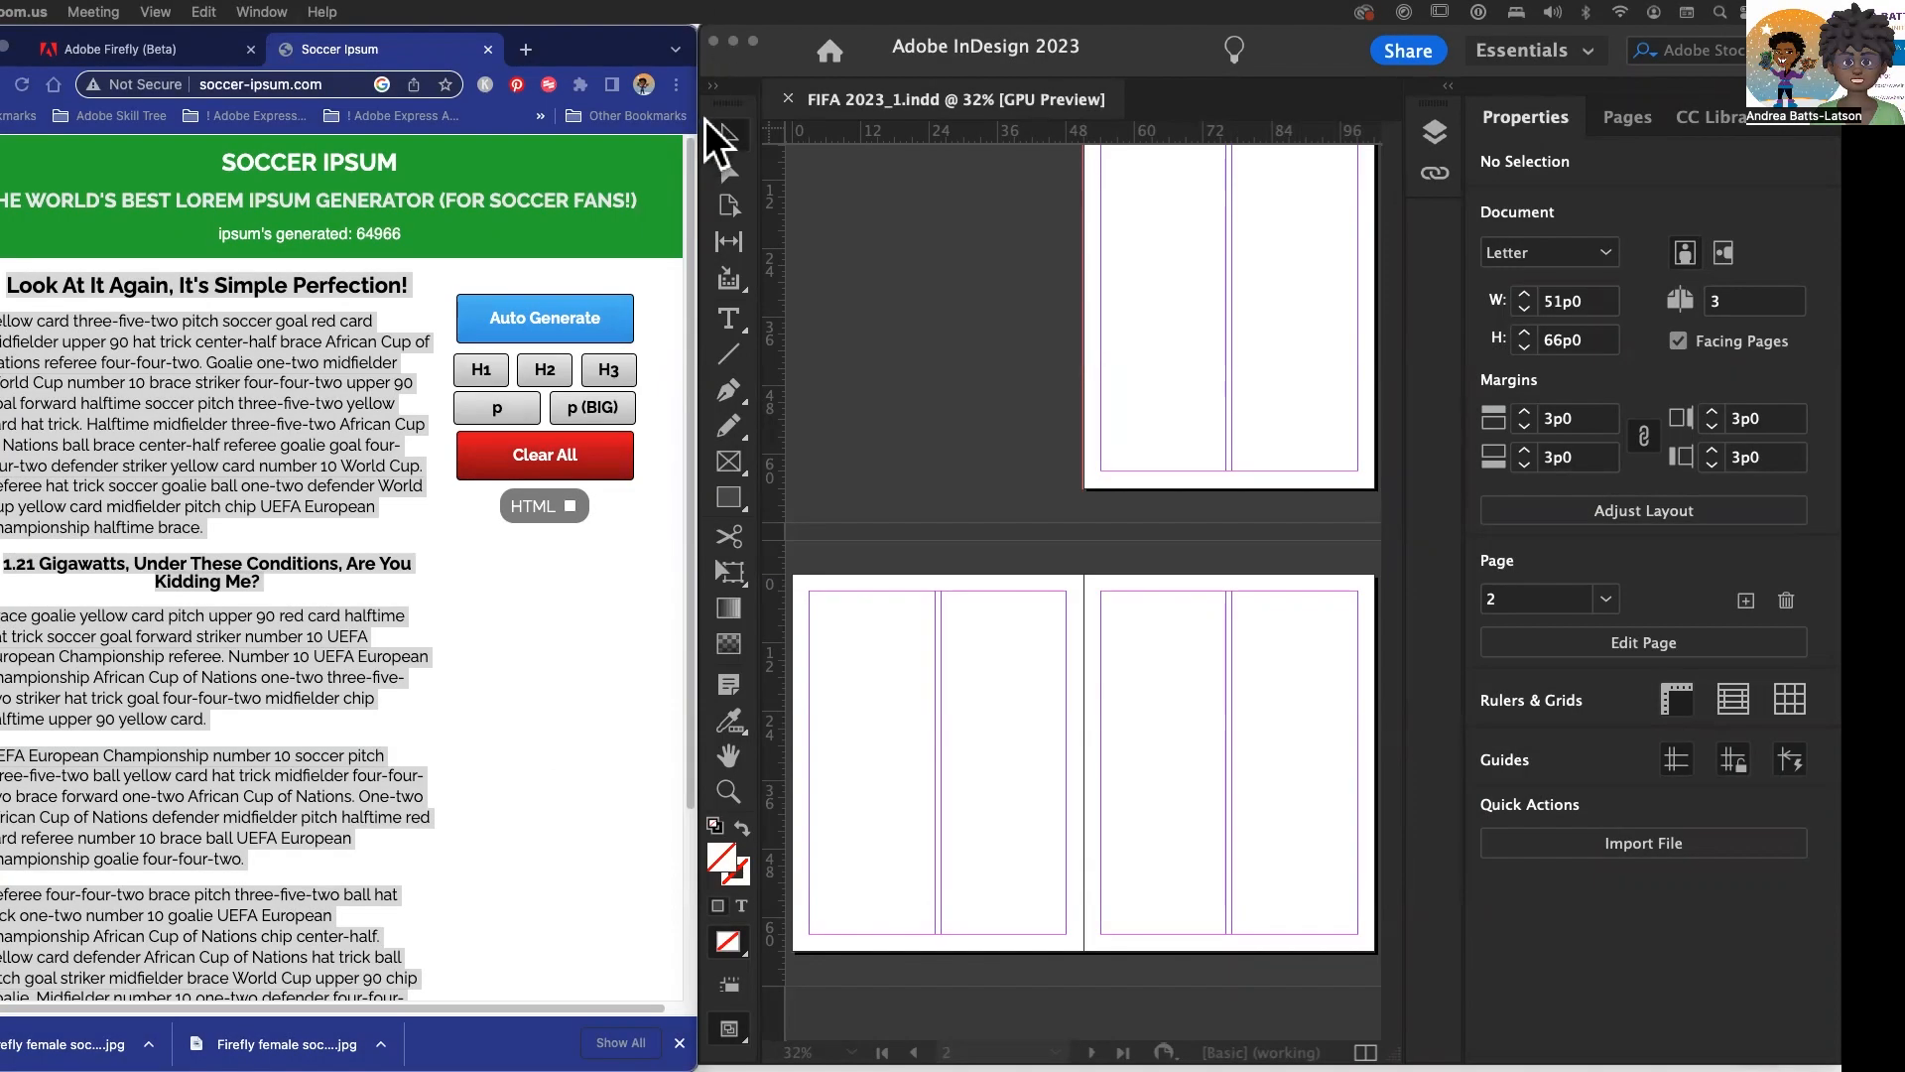
left_click(753, 41)
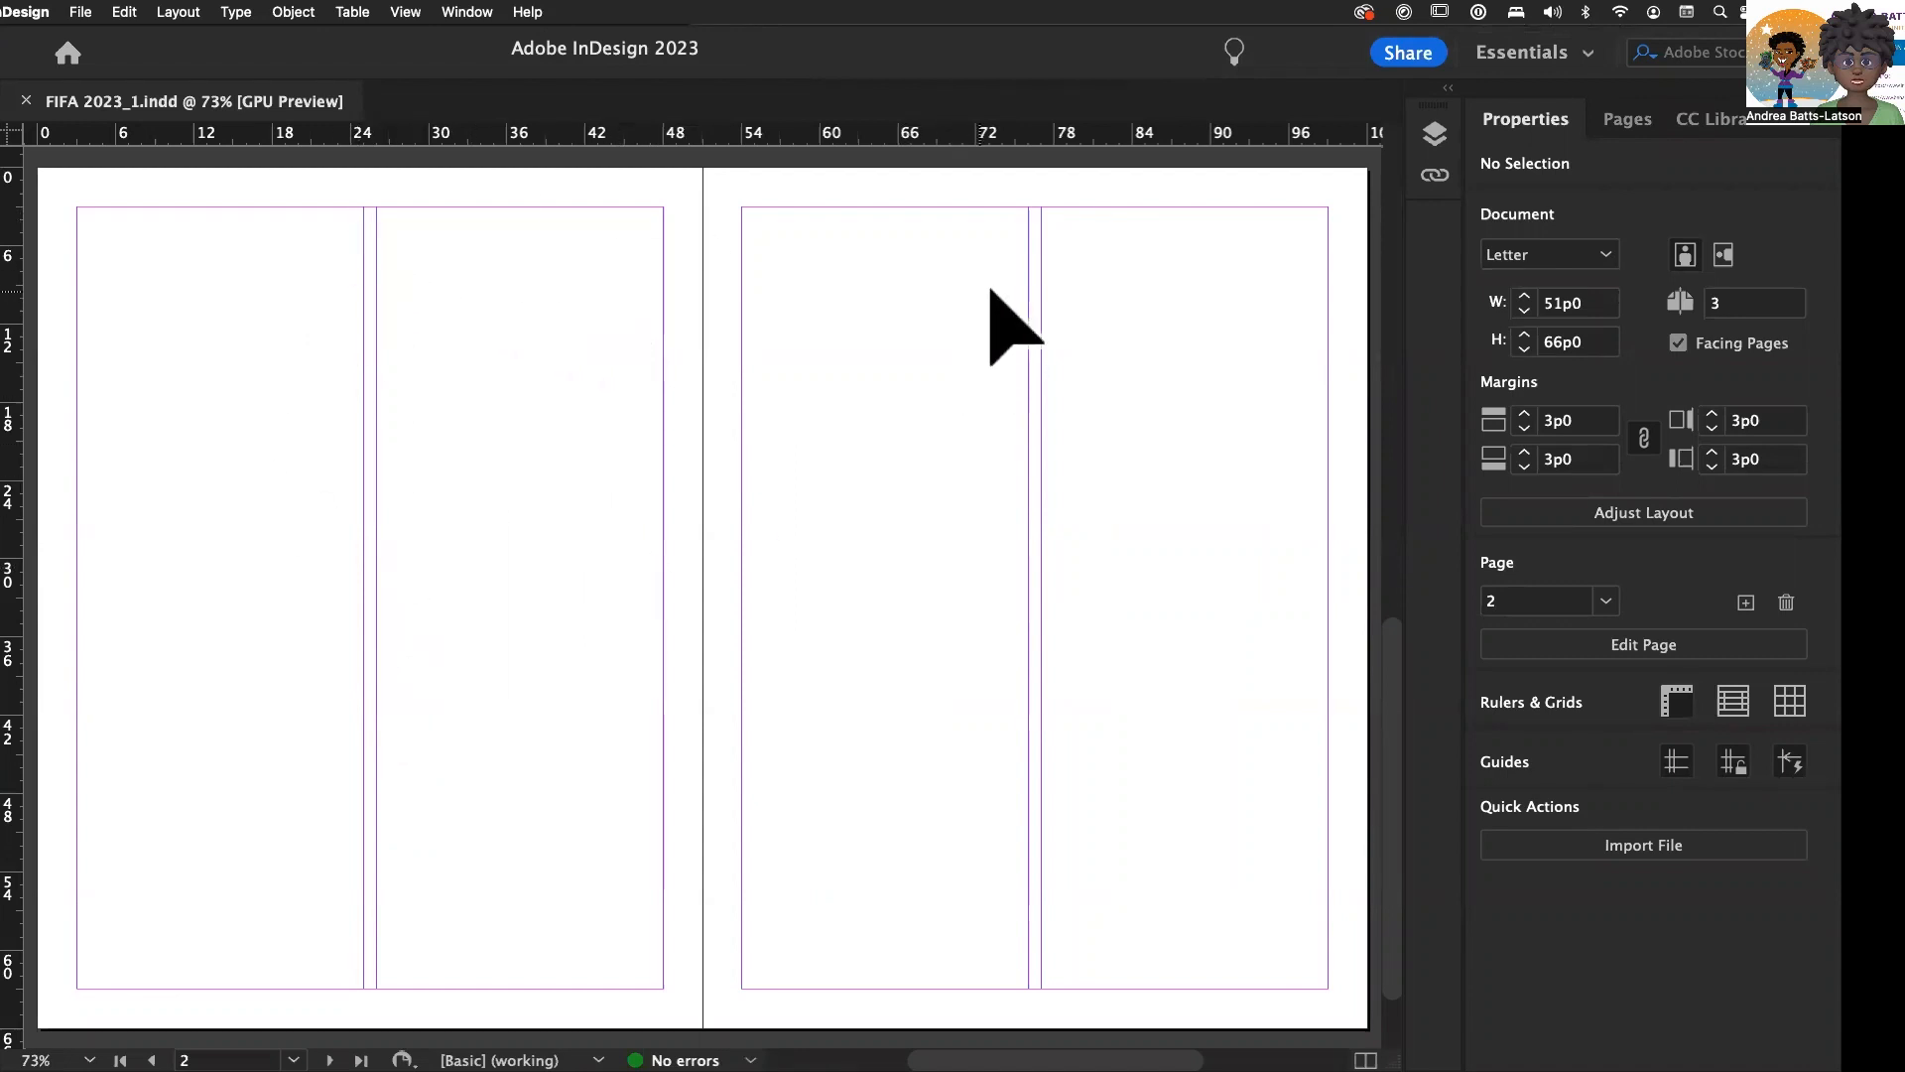
- Review the document's page spreads, page properties and layer list
left_click(1629, 117)
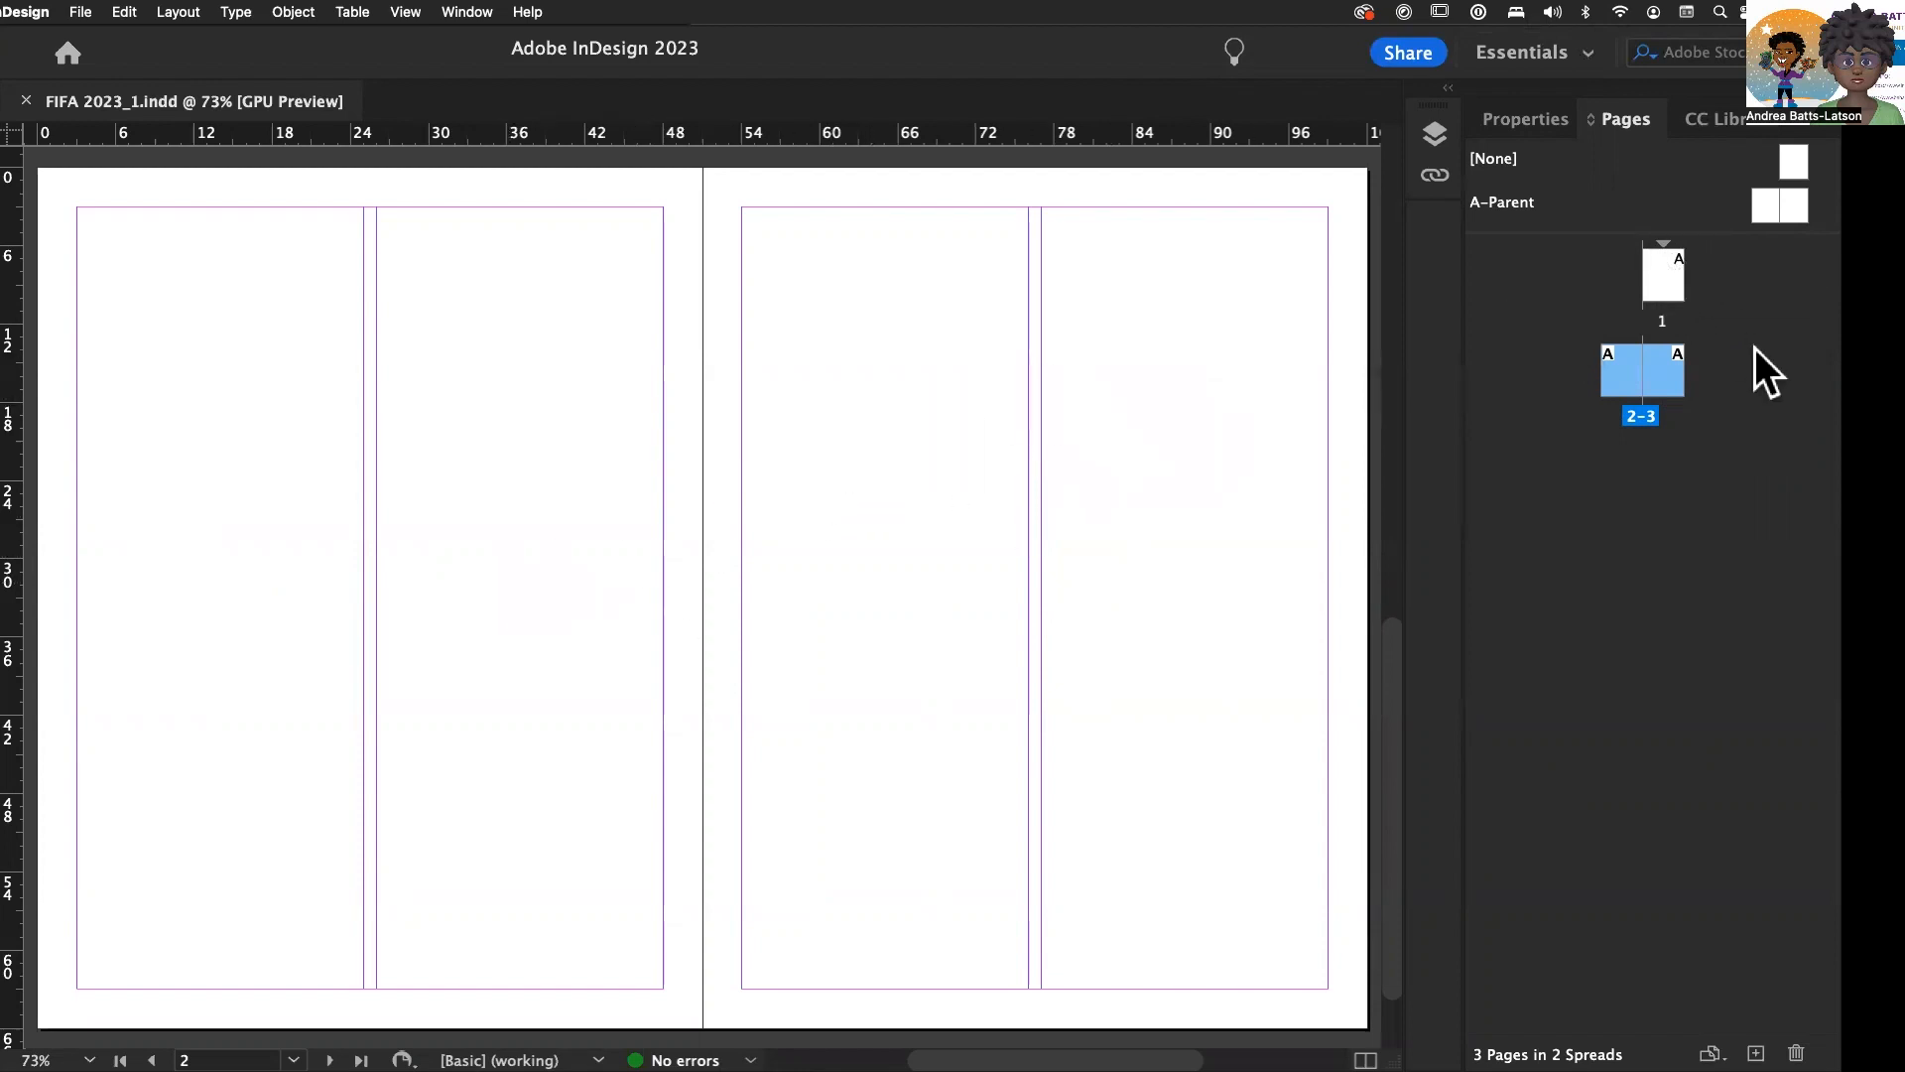
left_click(1526, 121)
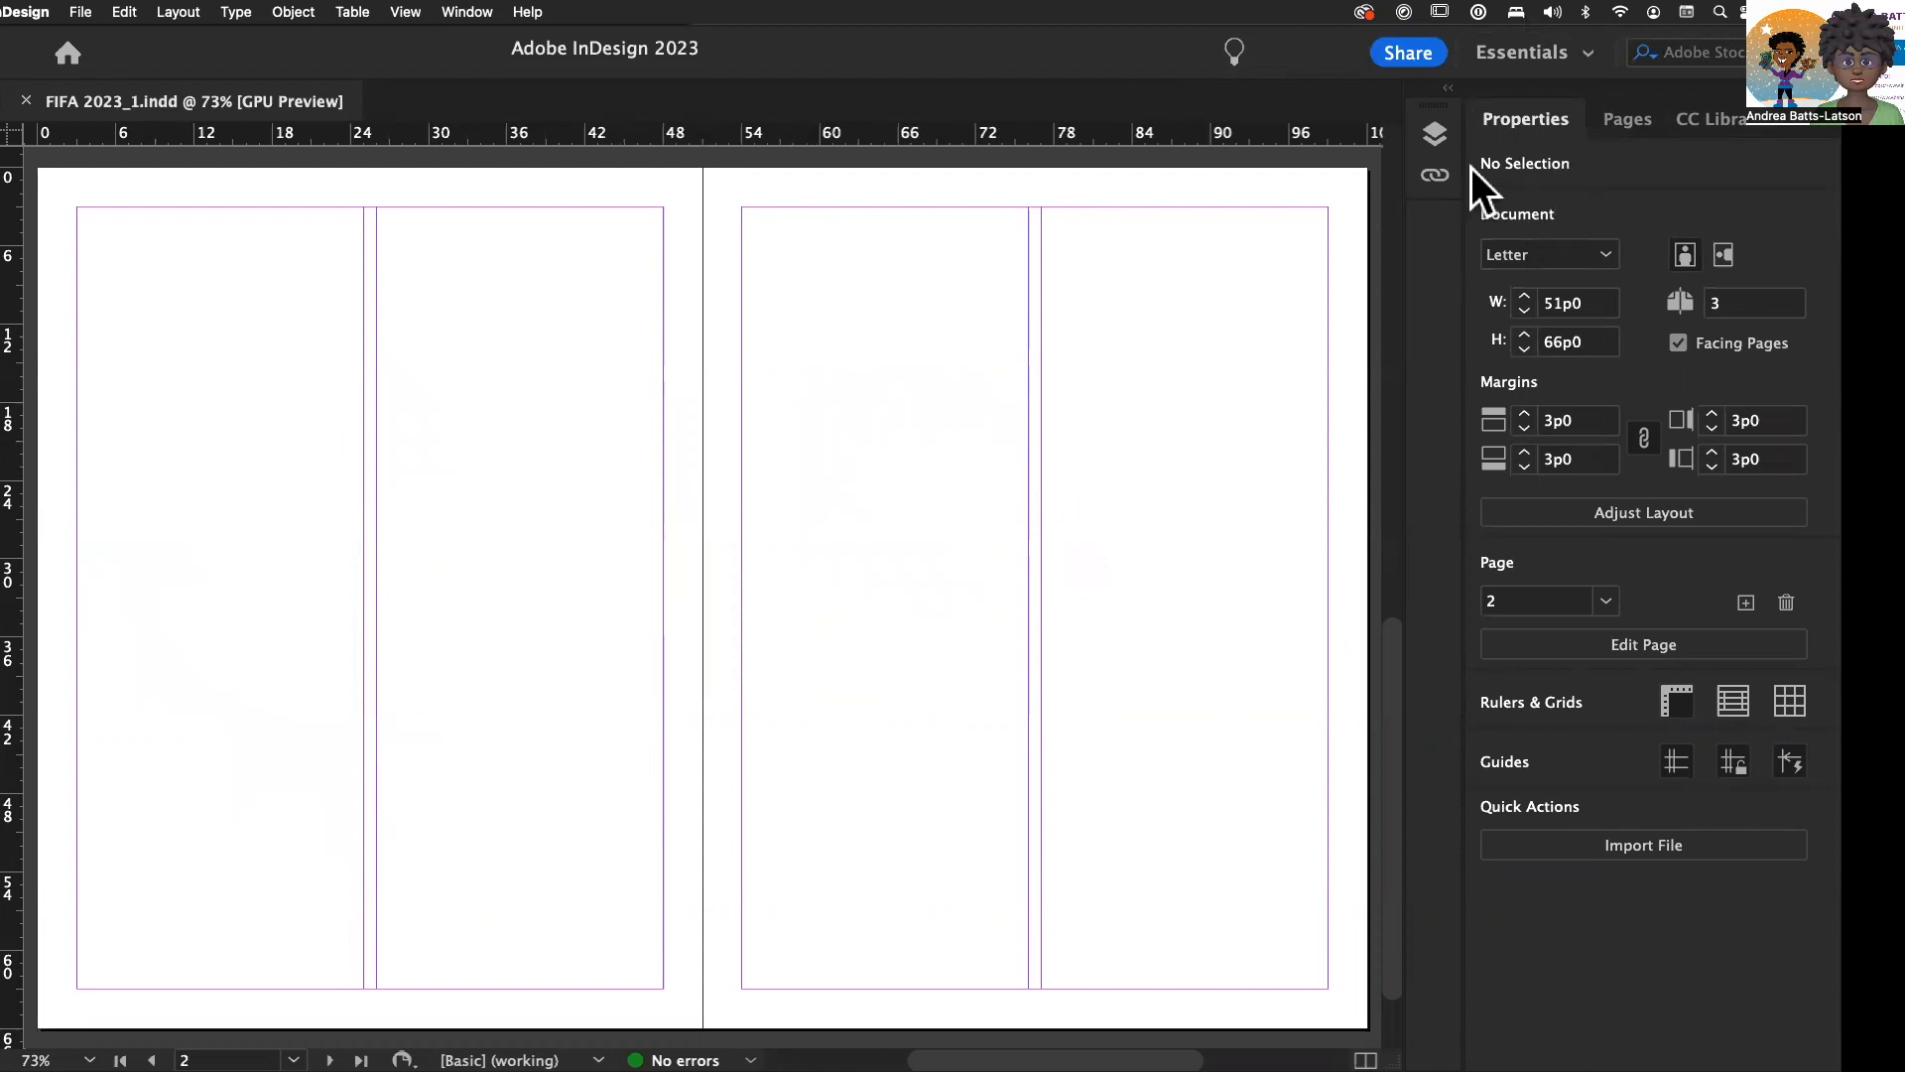
left_click(1433, 139)
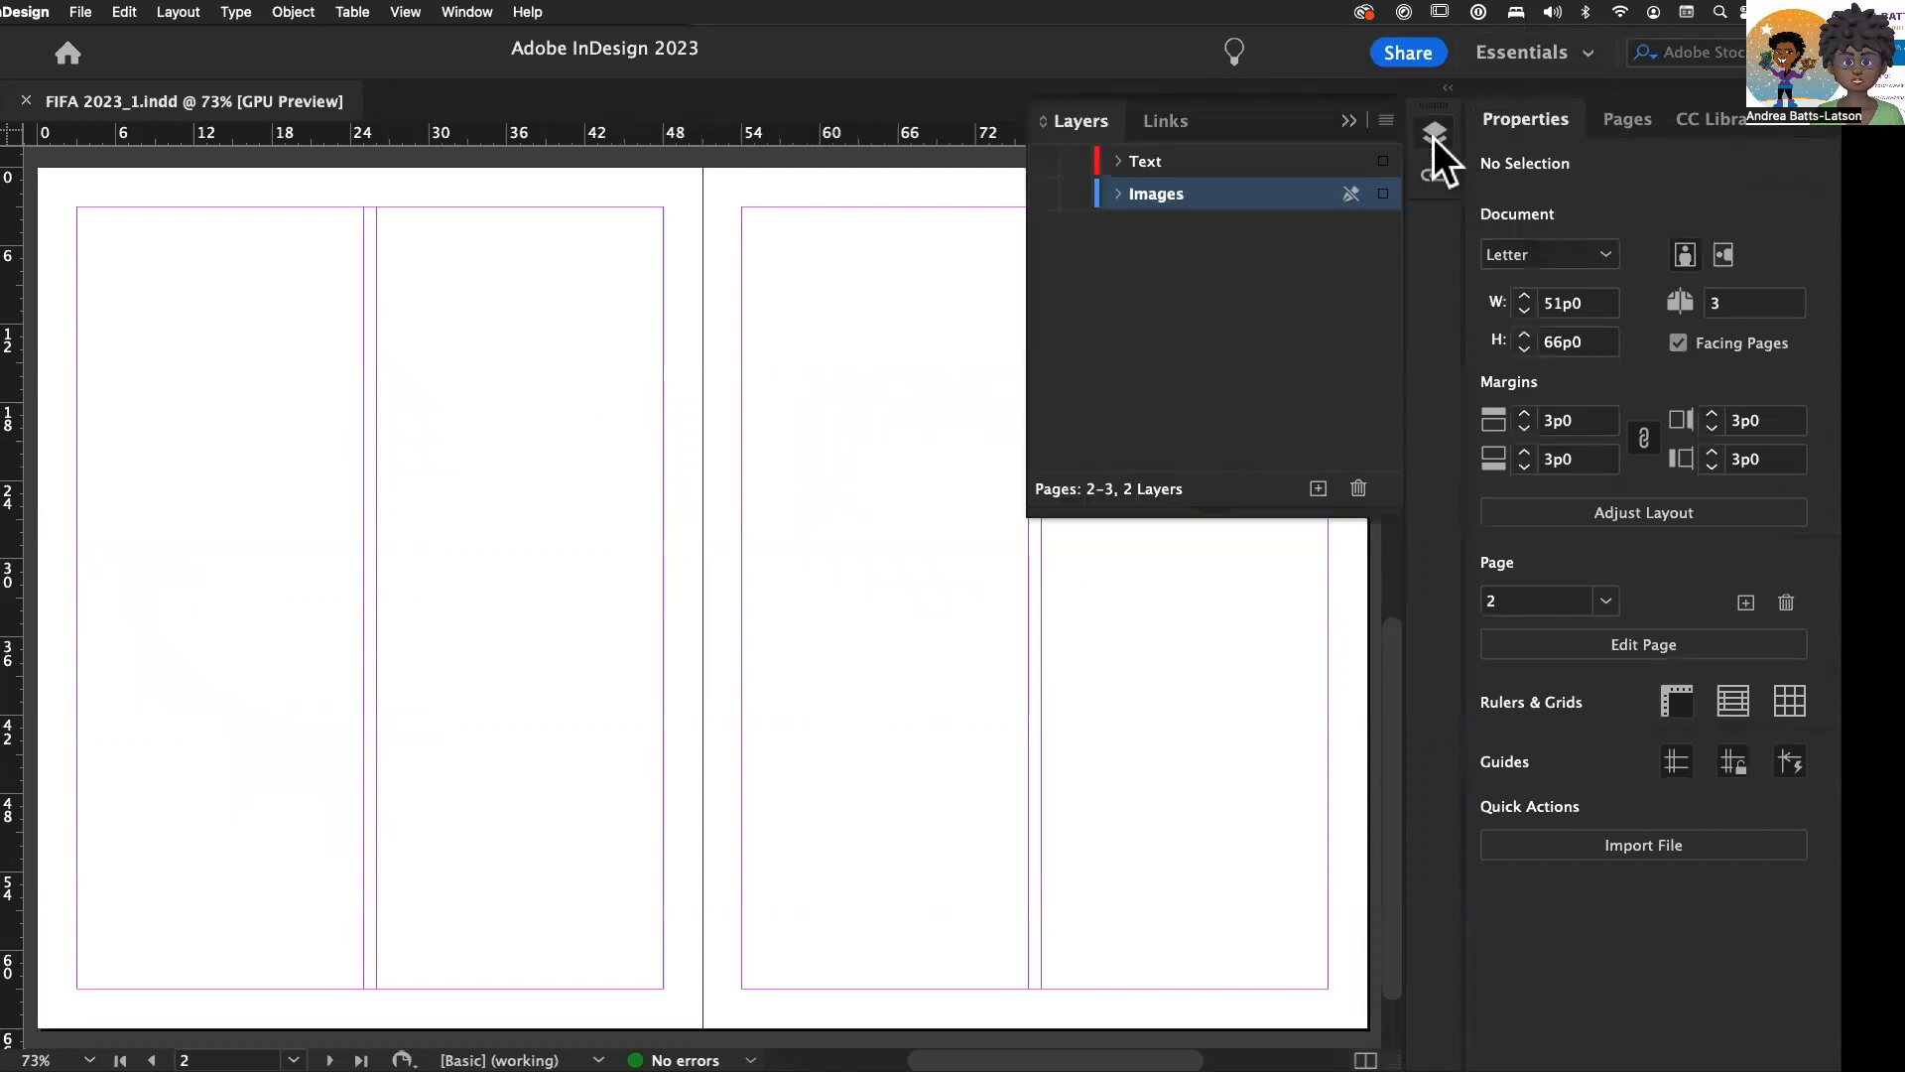
left_click(1352, 121)
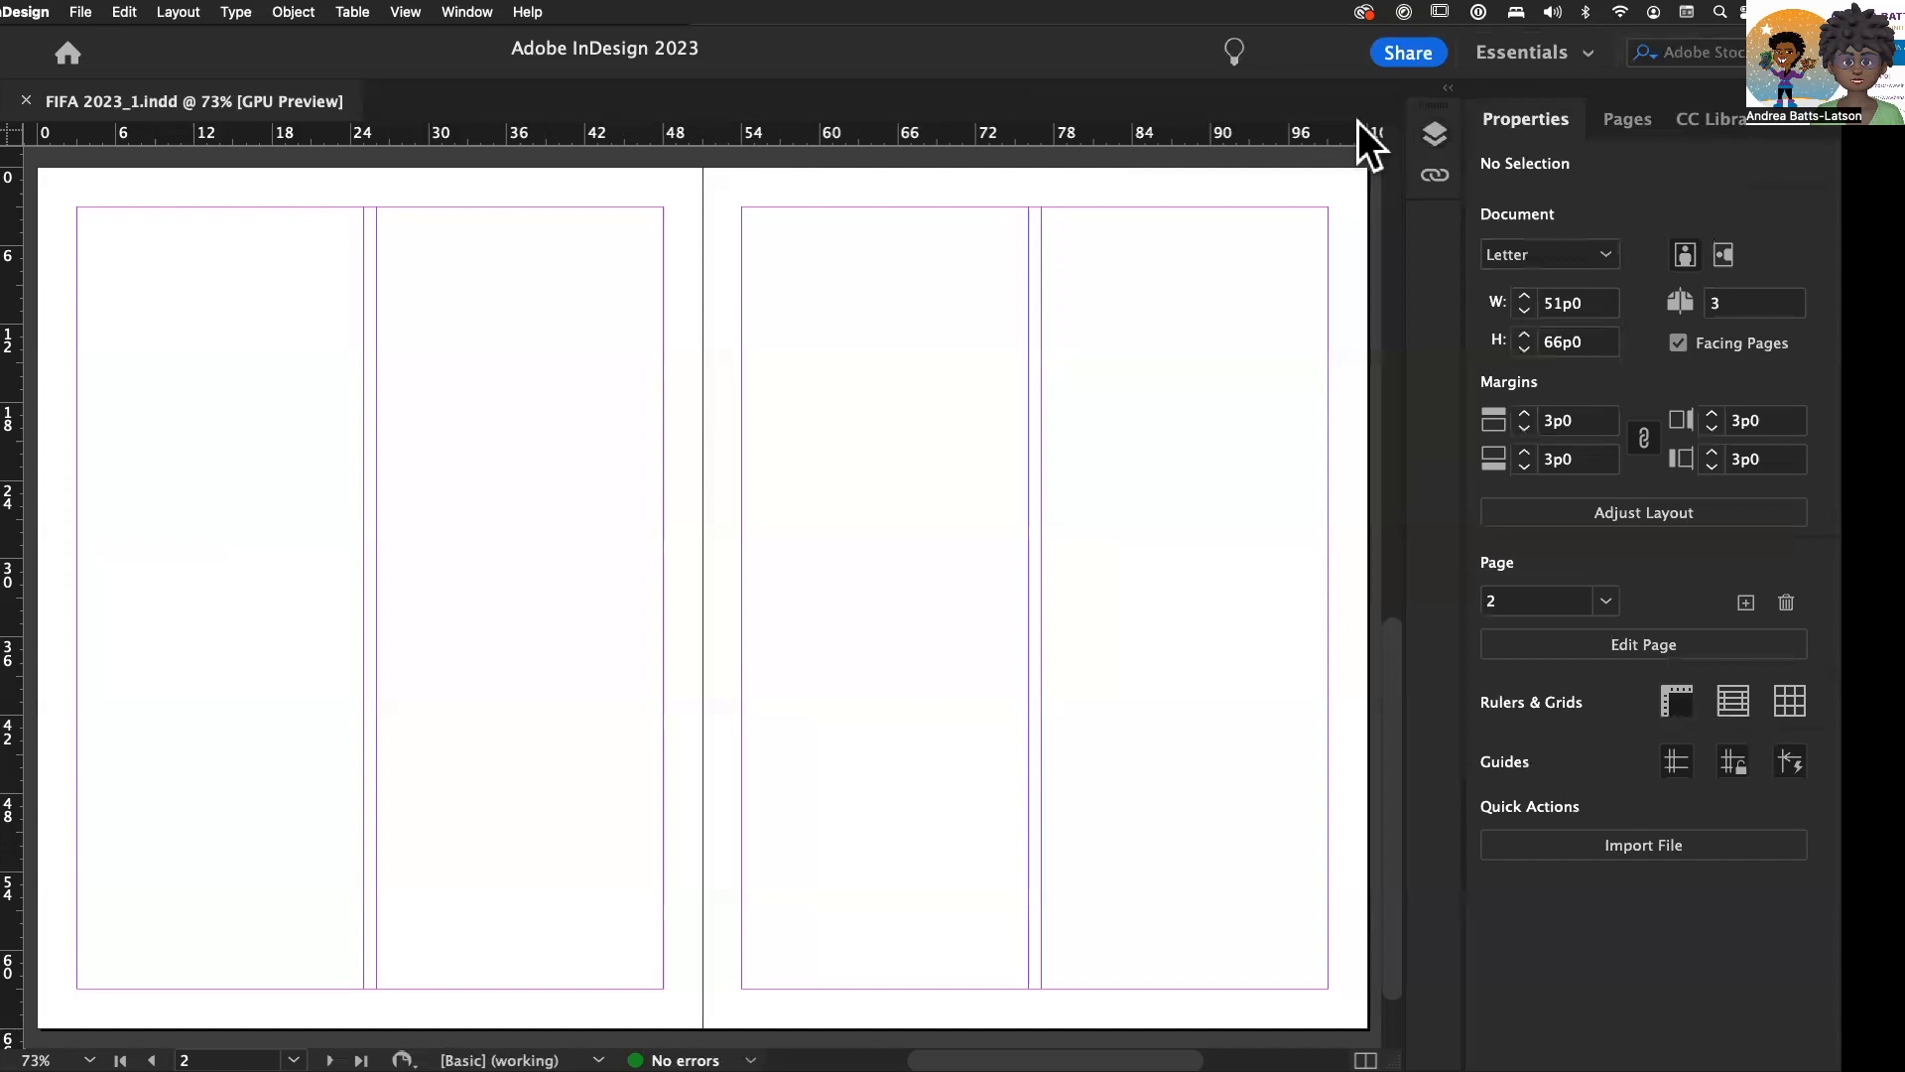
- Turn on the visibility of the Text and Images layers
left_click(1433, 136)
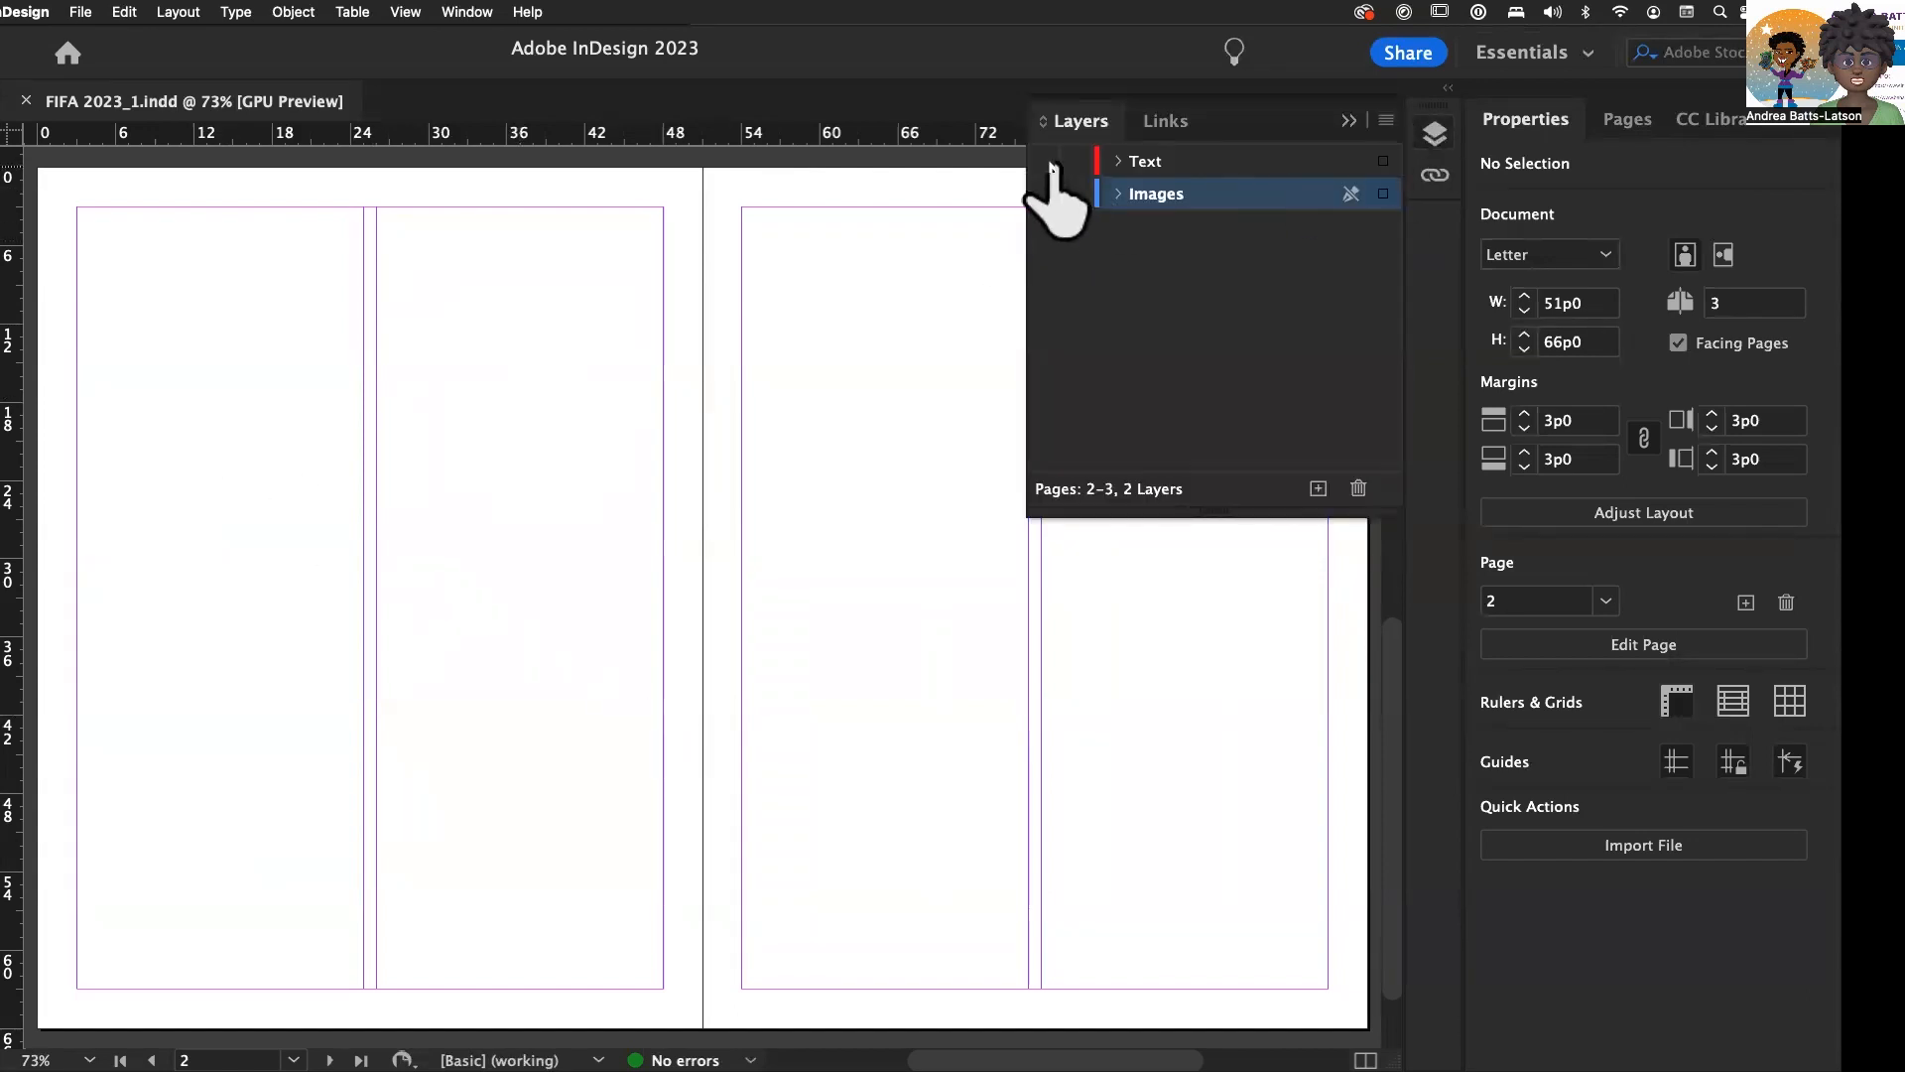
left_click(1043, 161)
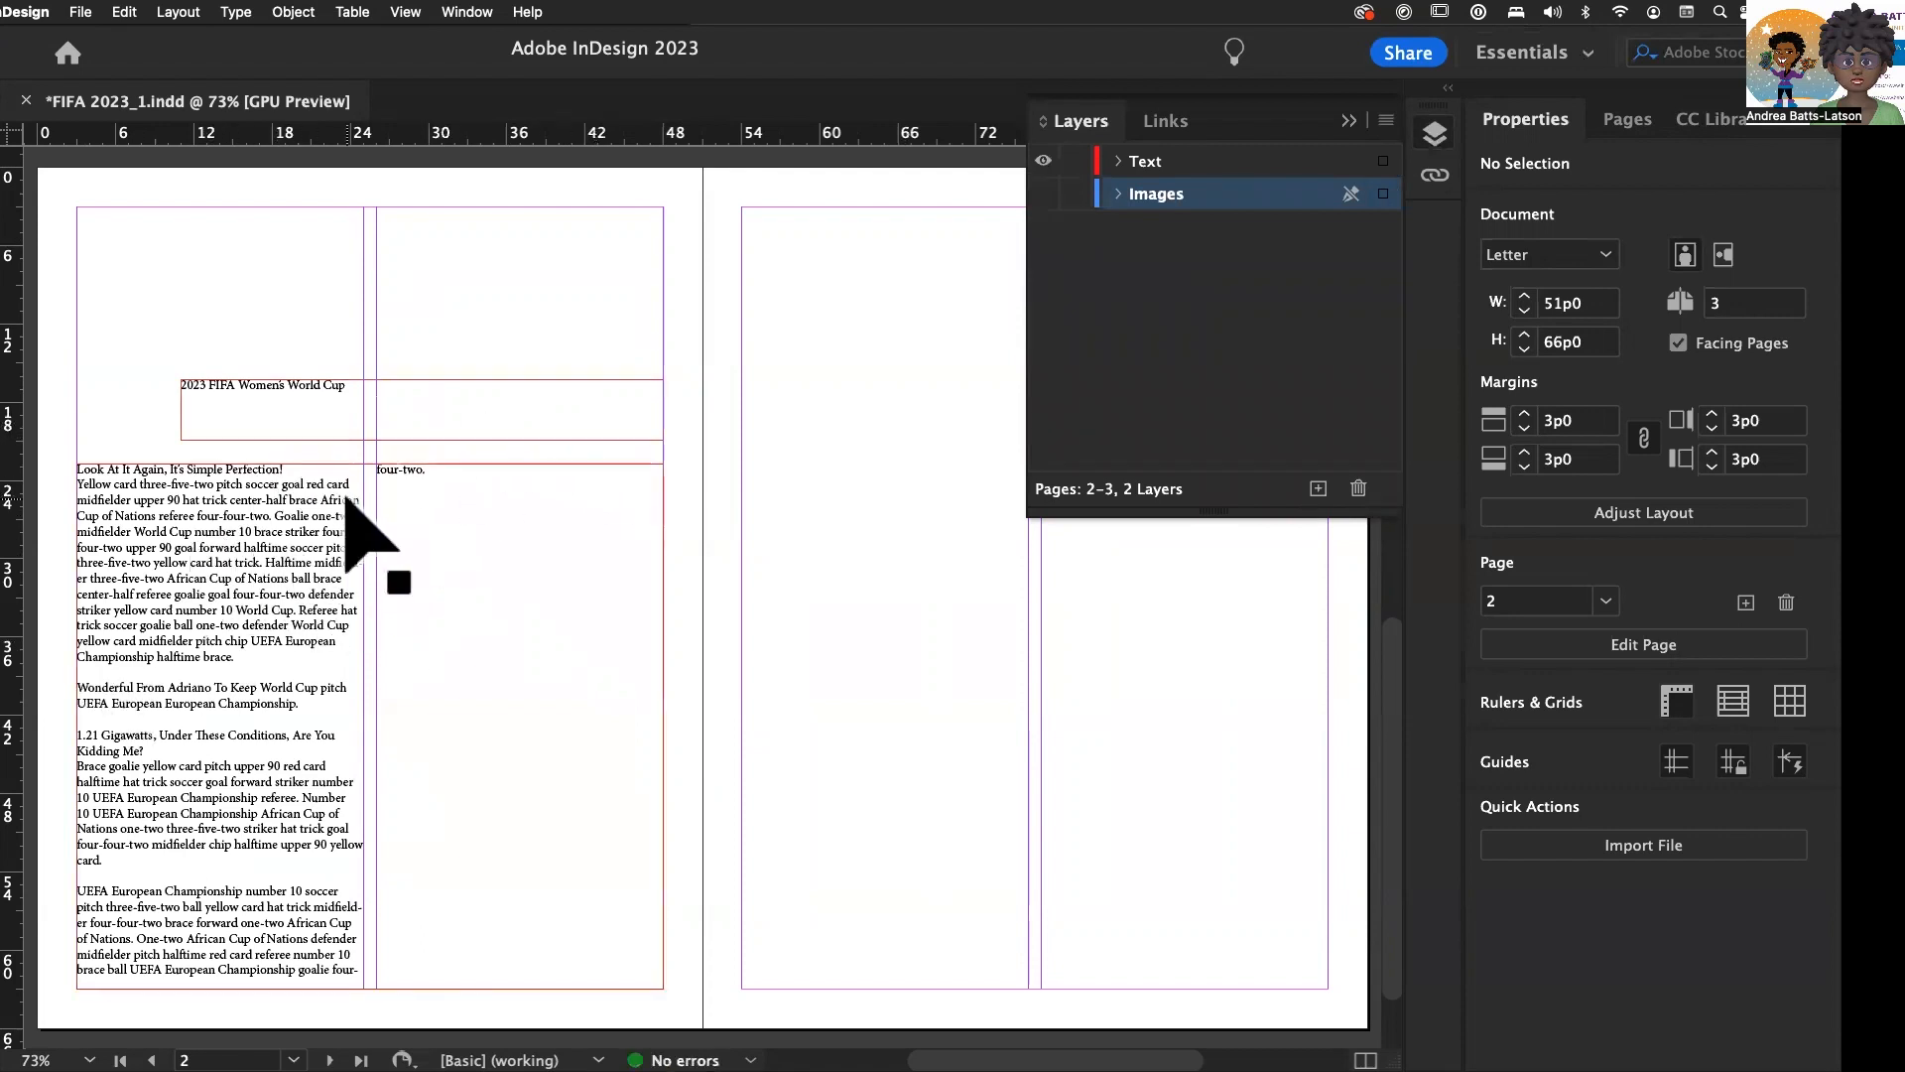
left_click(1043, 193)
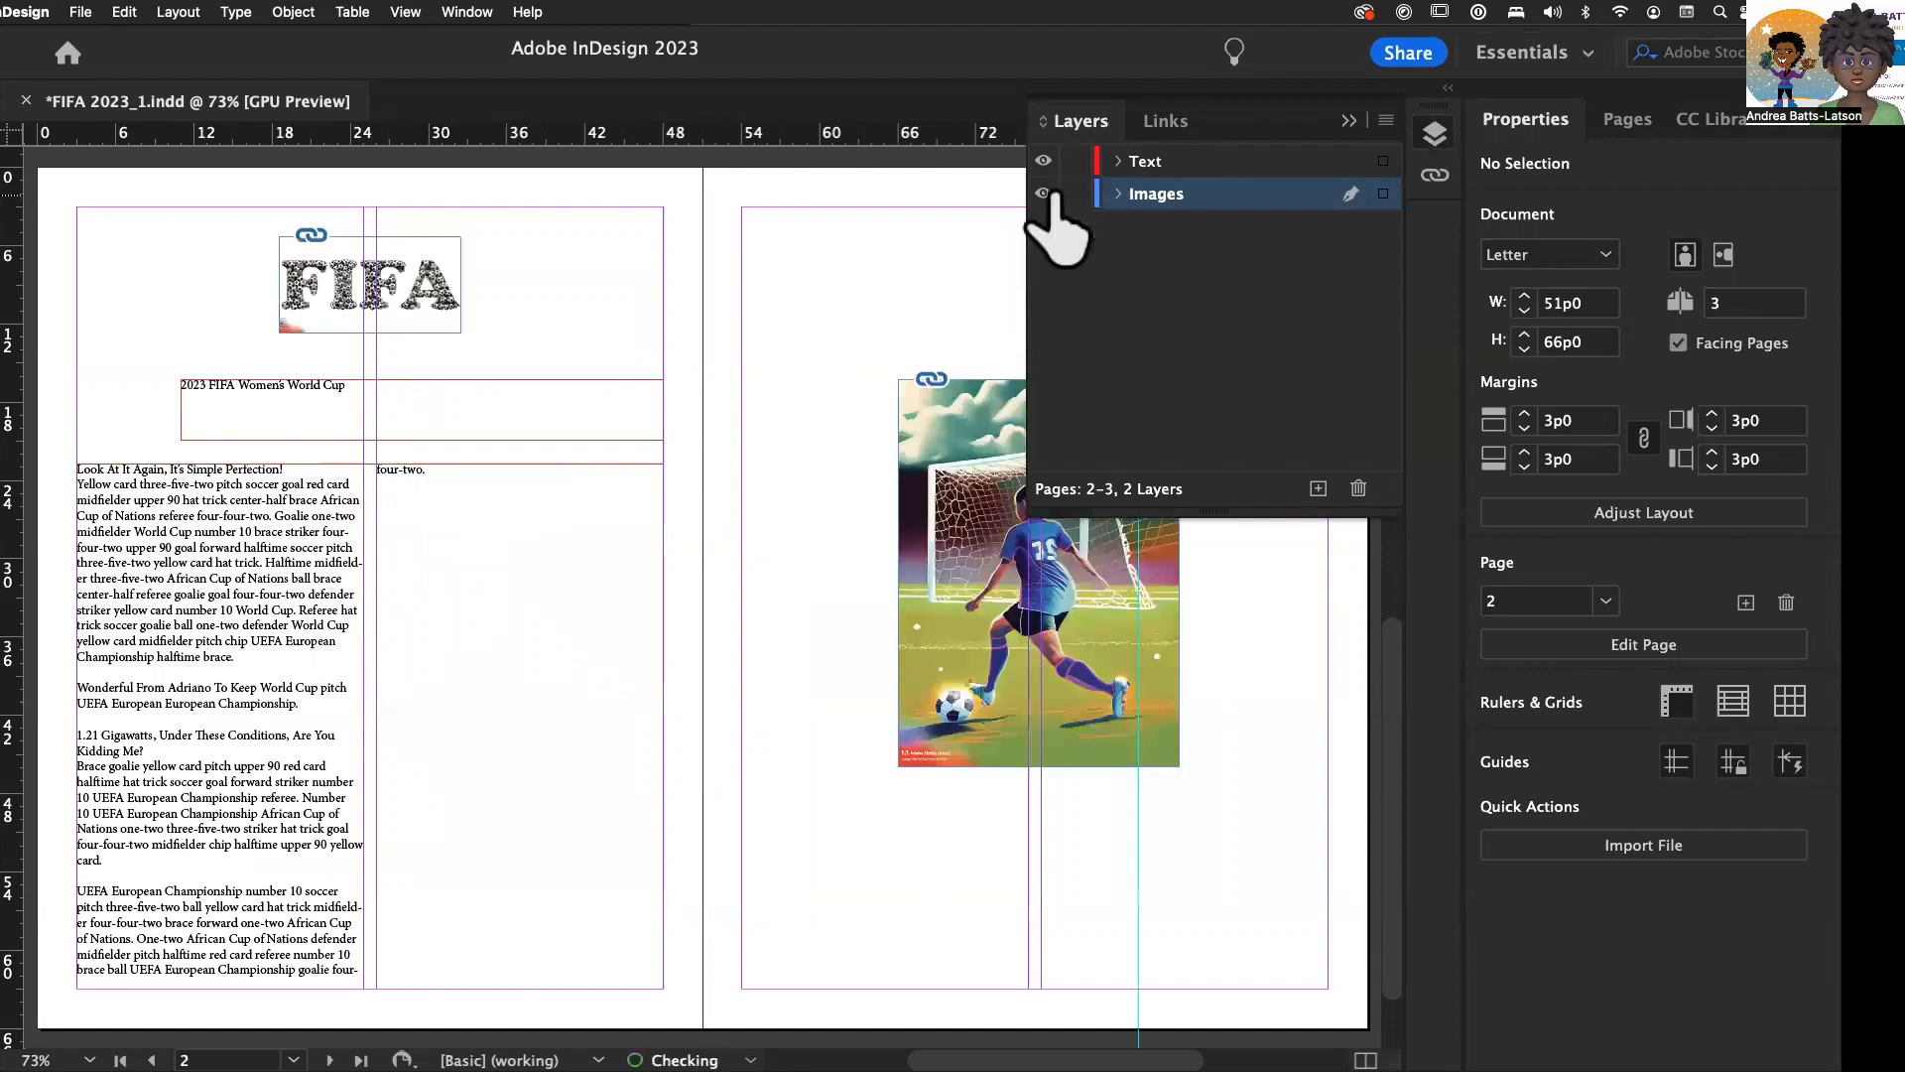
left_click(1348, 121)
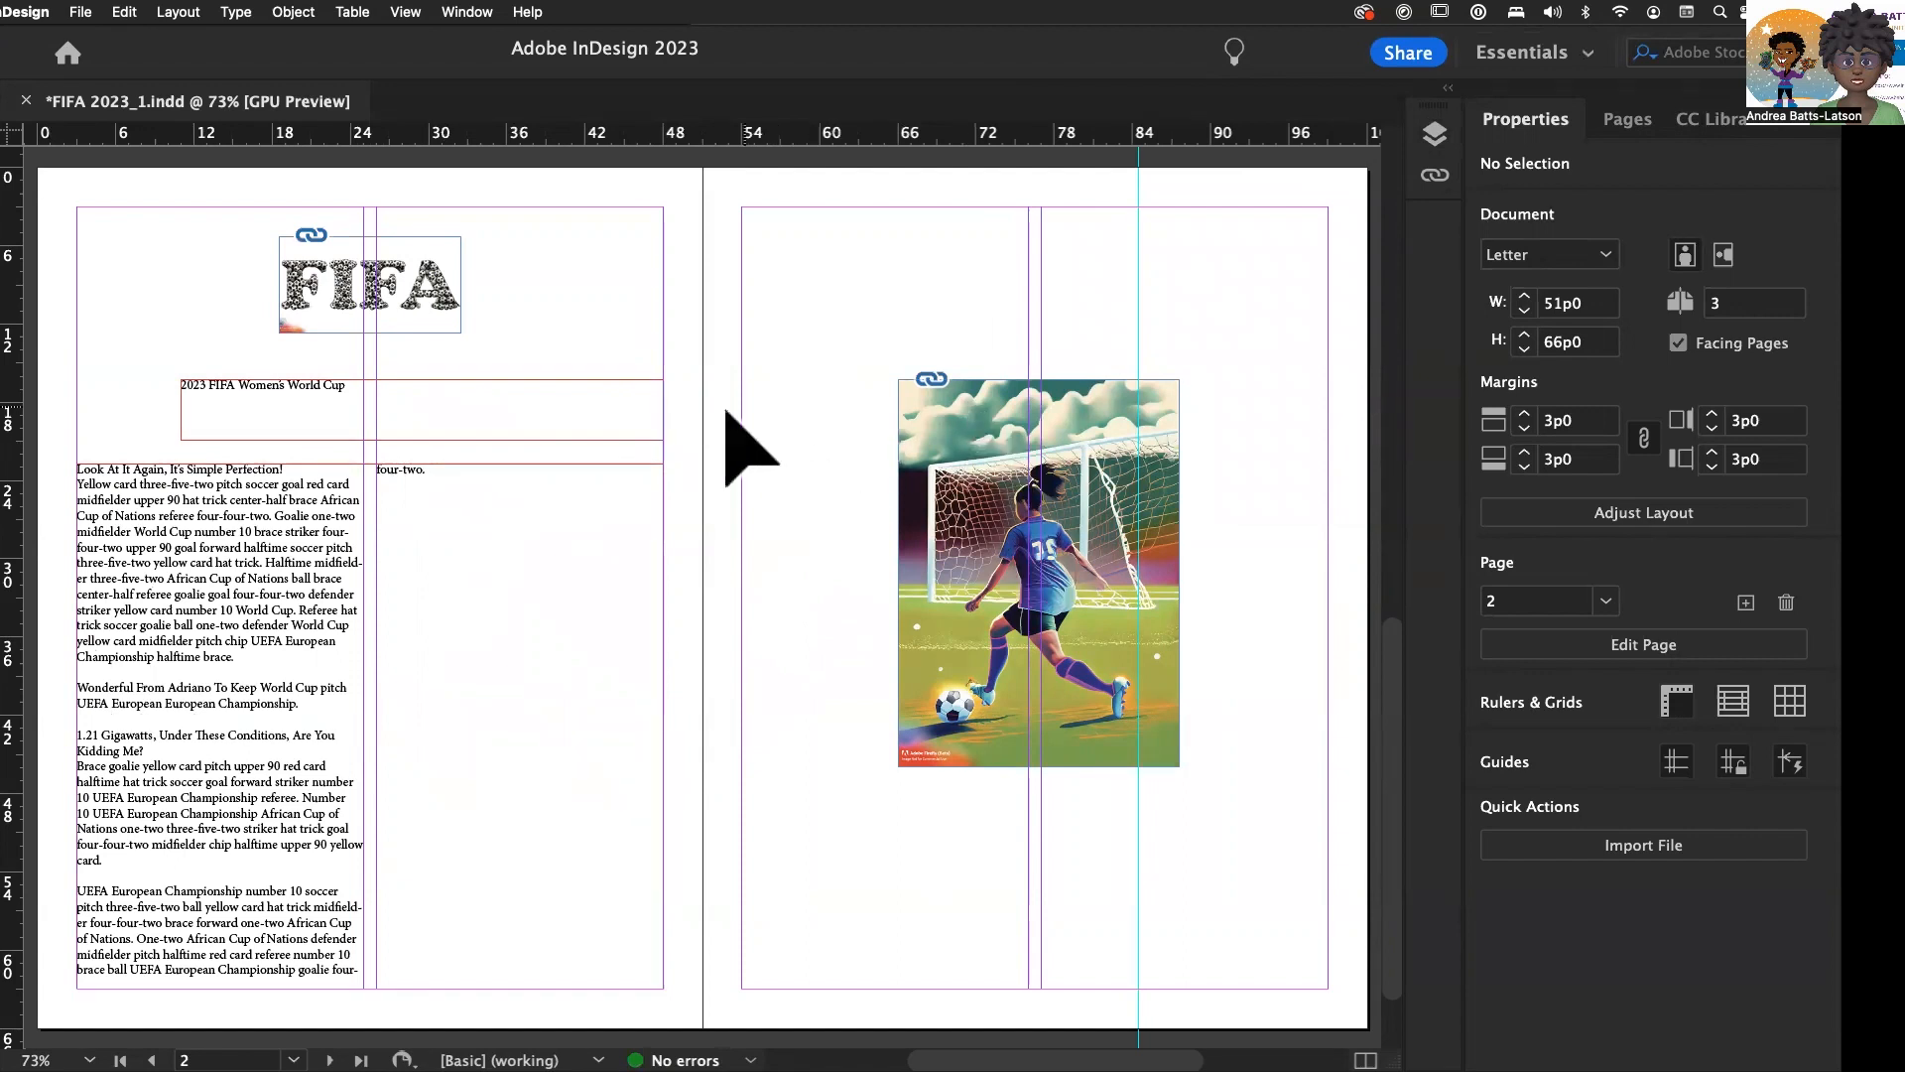
- Enlarge the FIFA image to about 45 picas wide between the margins and the soccer player image to cover the facing page
left_click(312, 290)
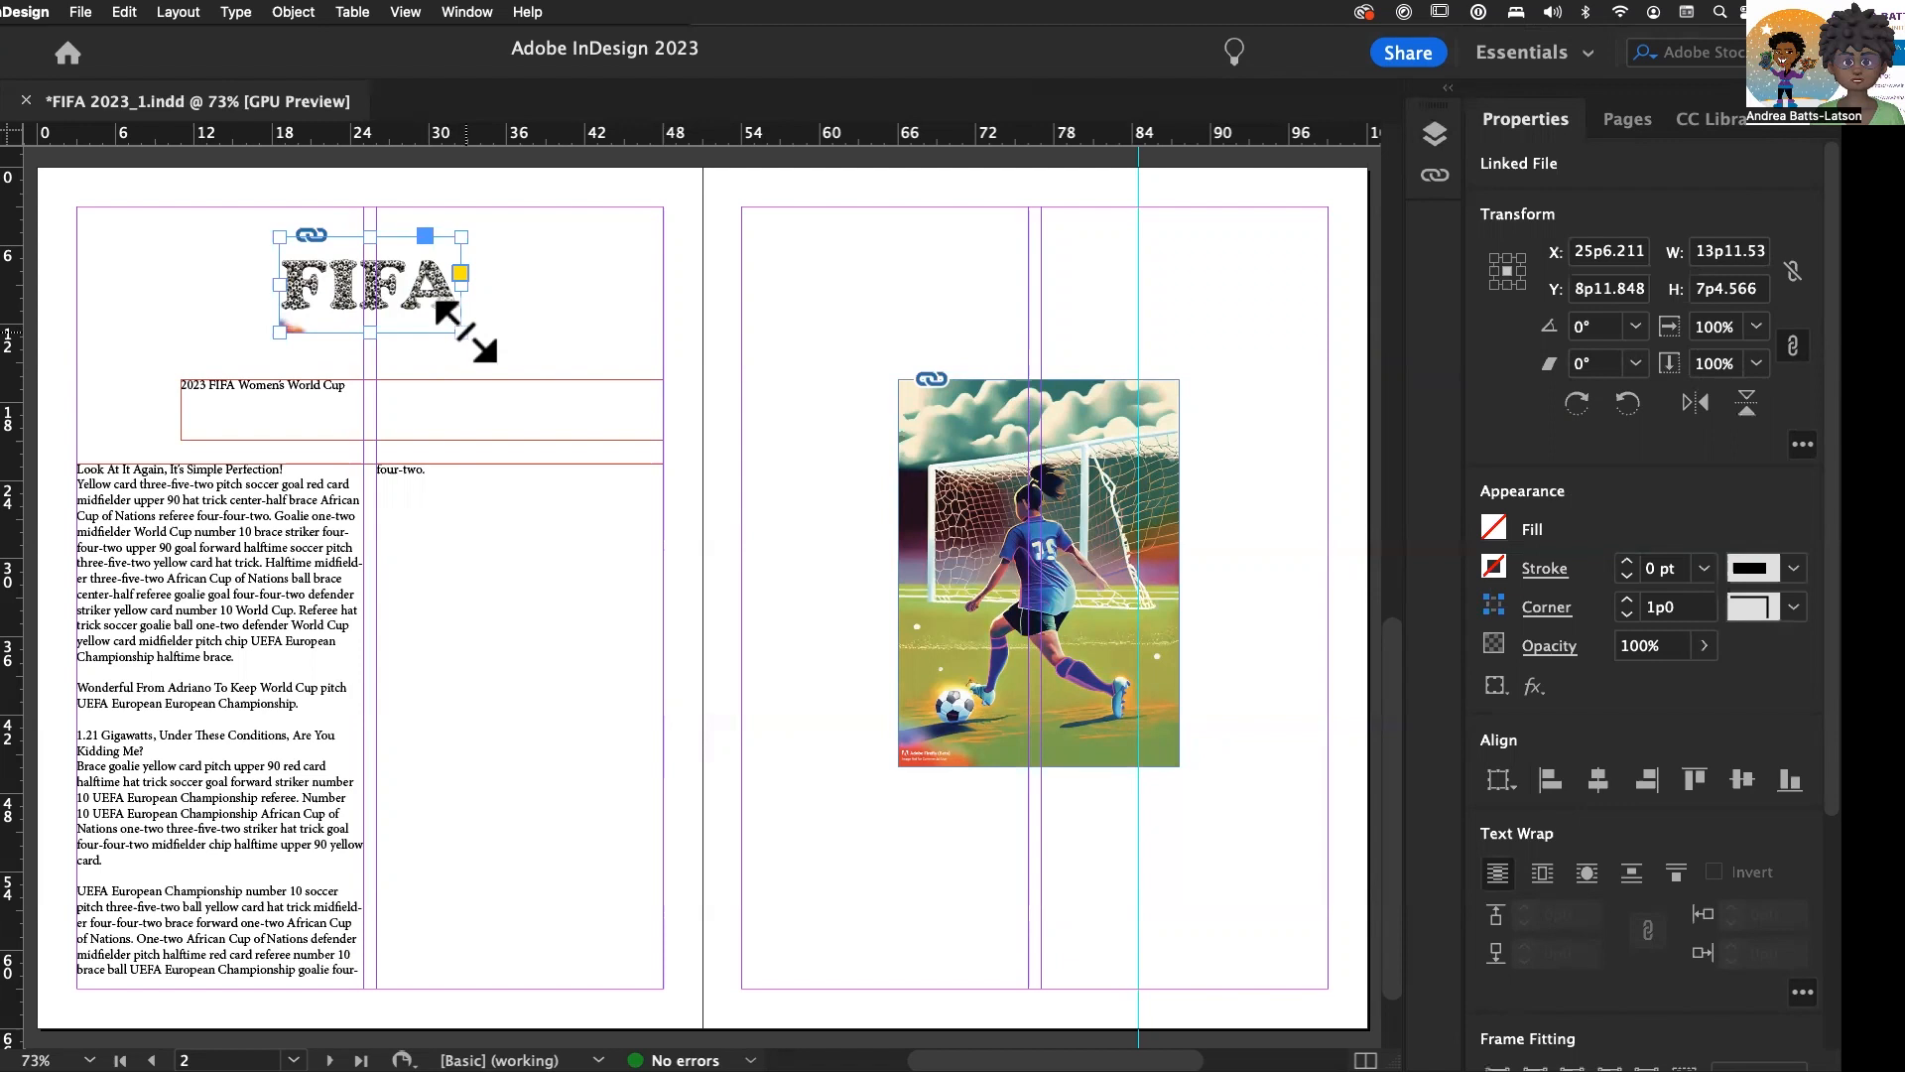
left_click_drag(462, 331, 659, 368)
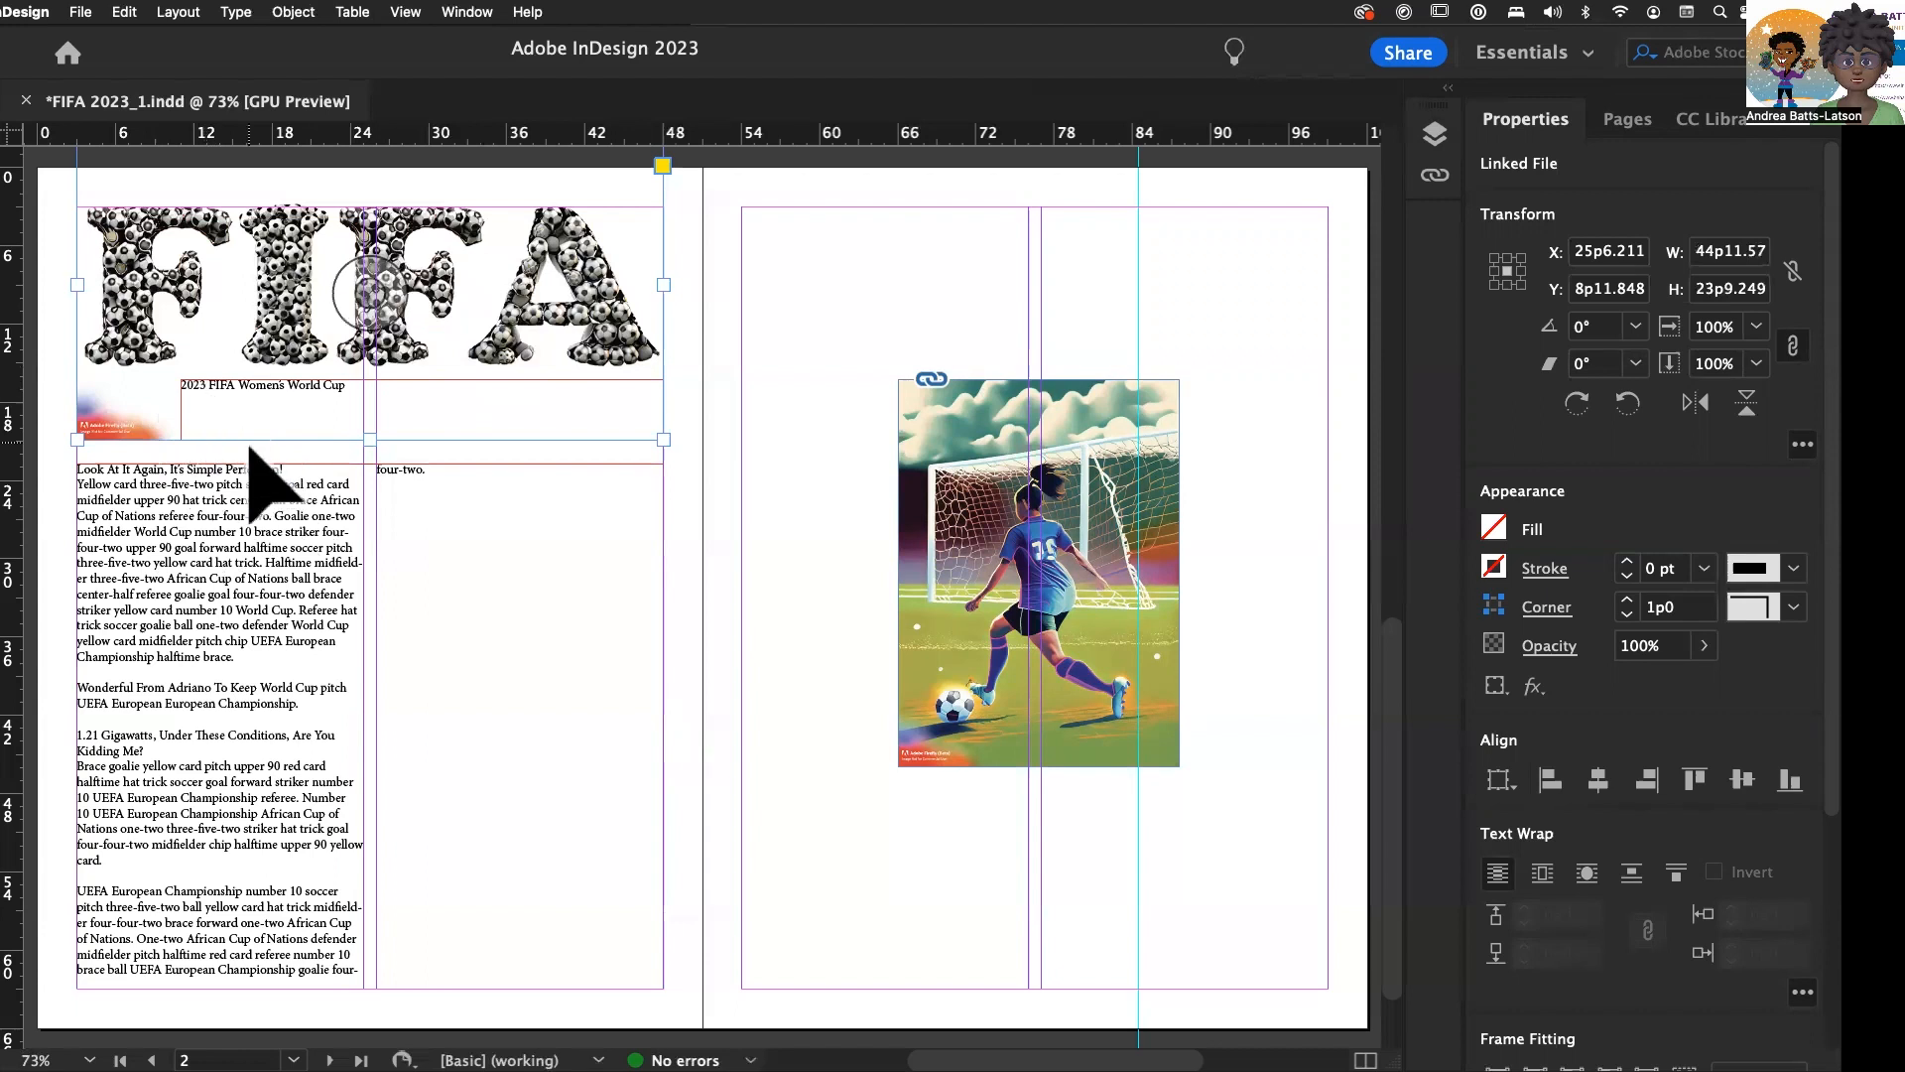
left_click(986, 490)
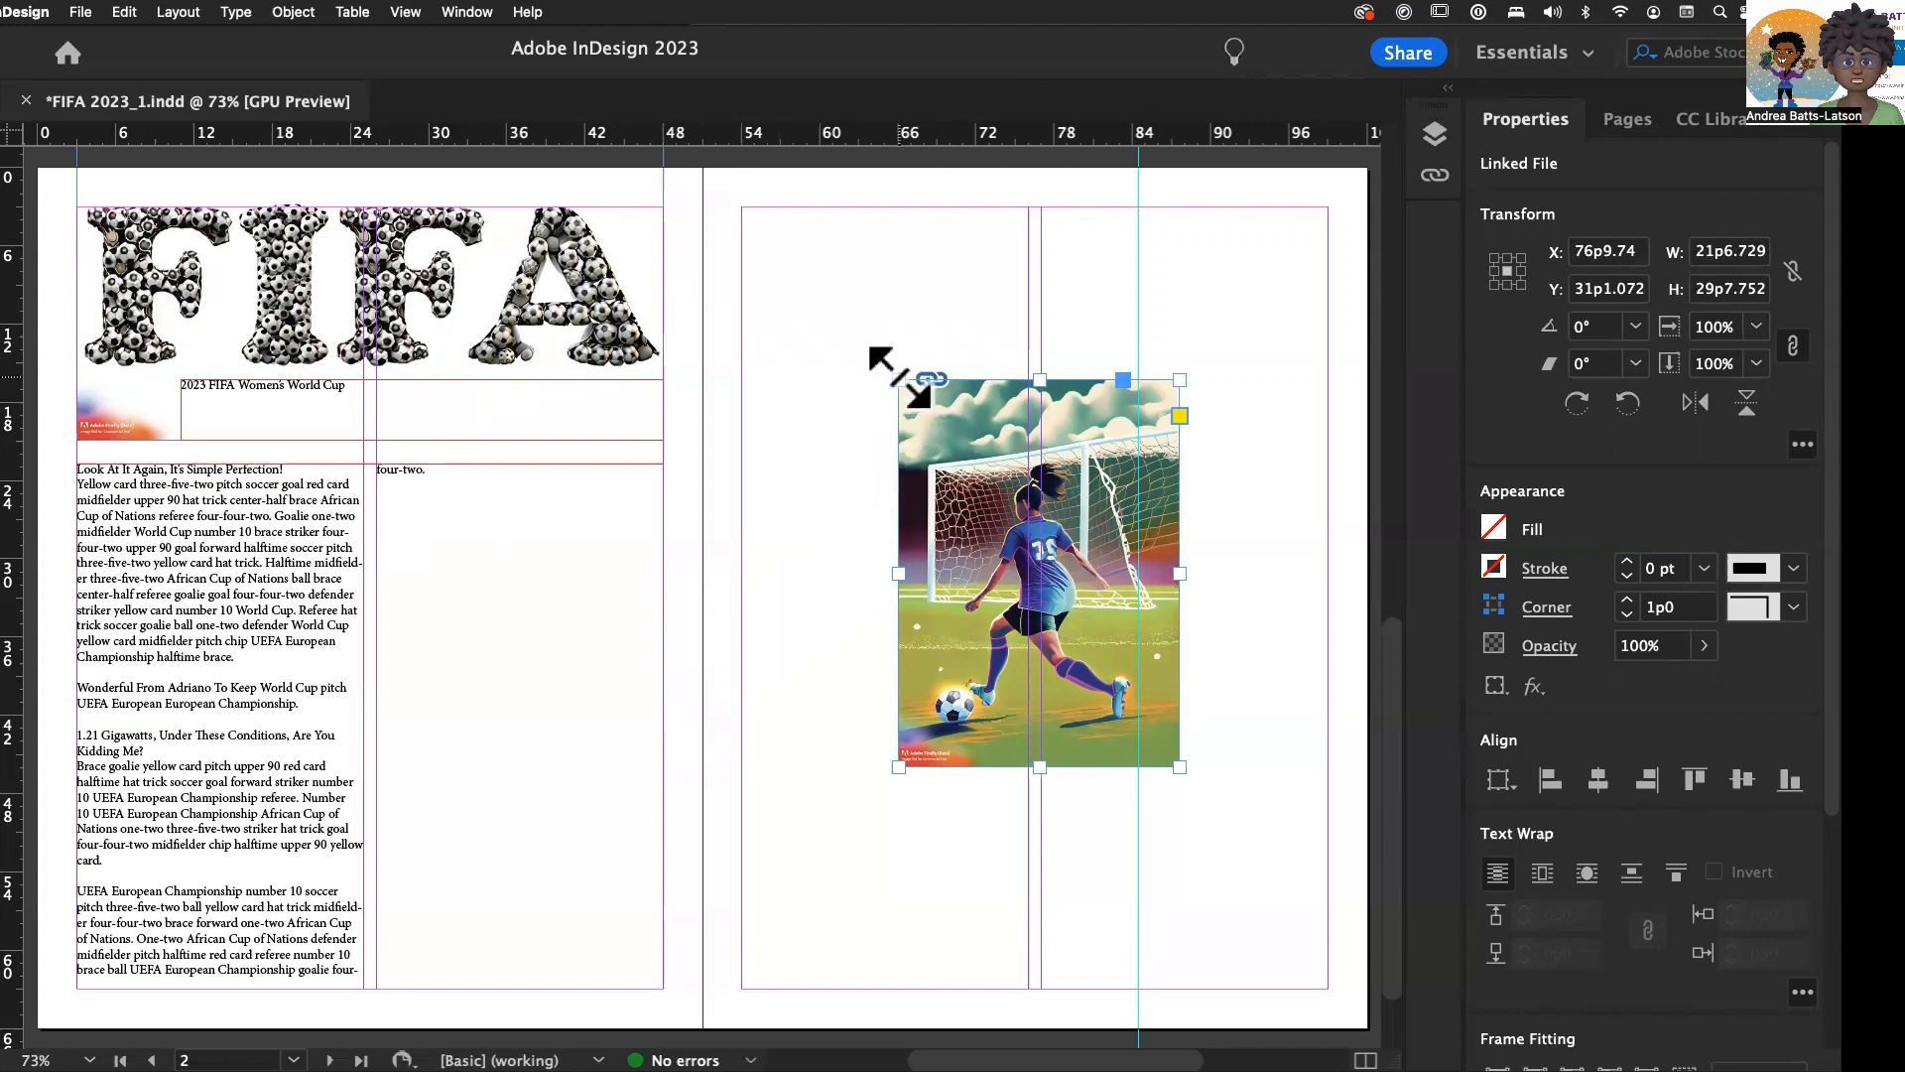
left_click_drag(898, 380, 698, 269)
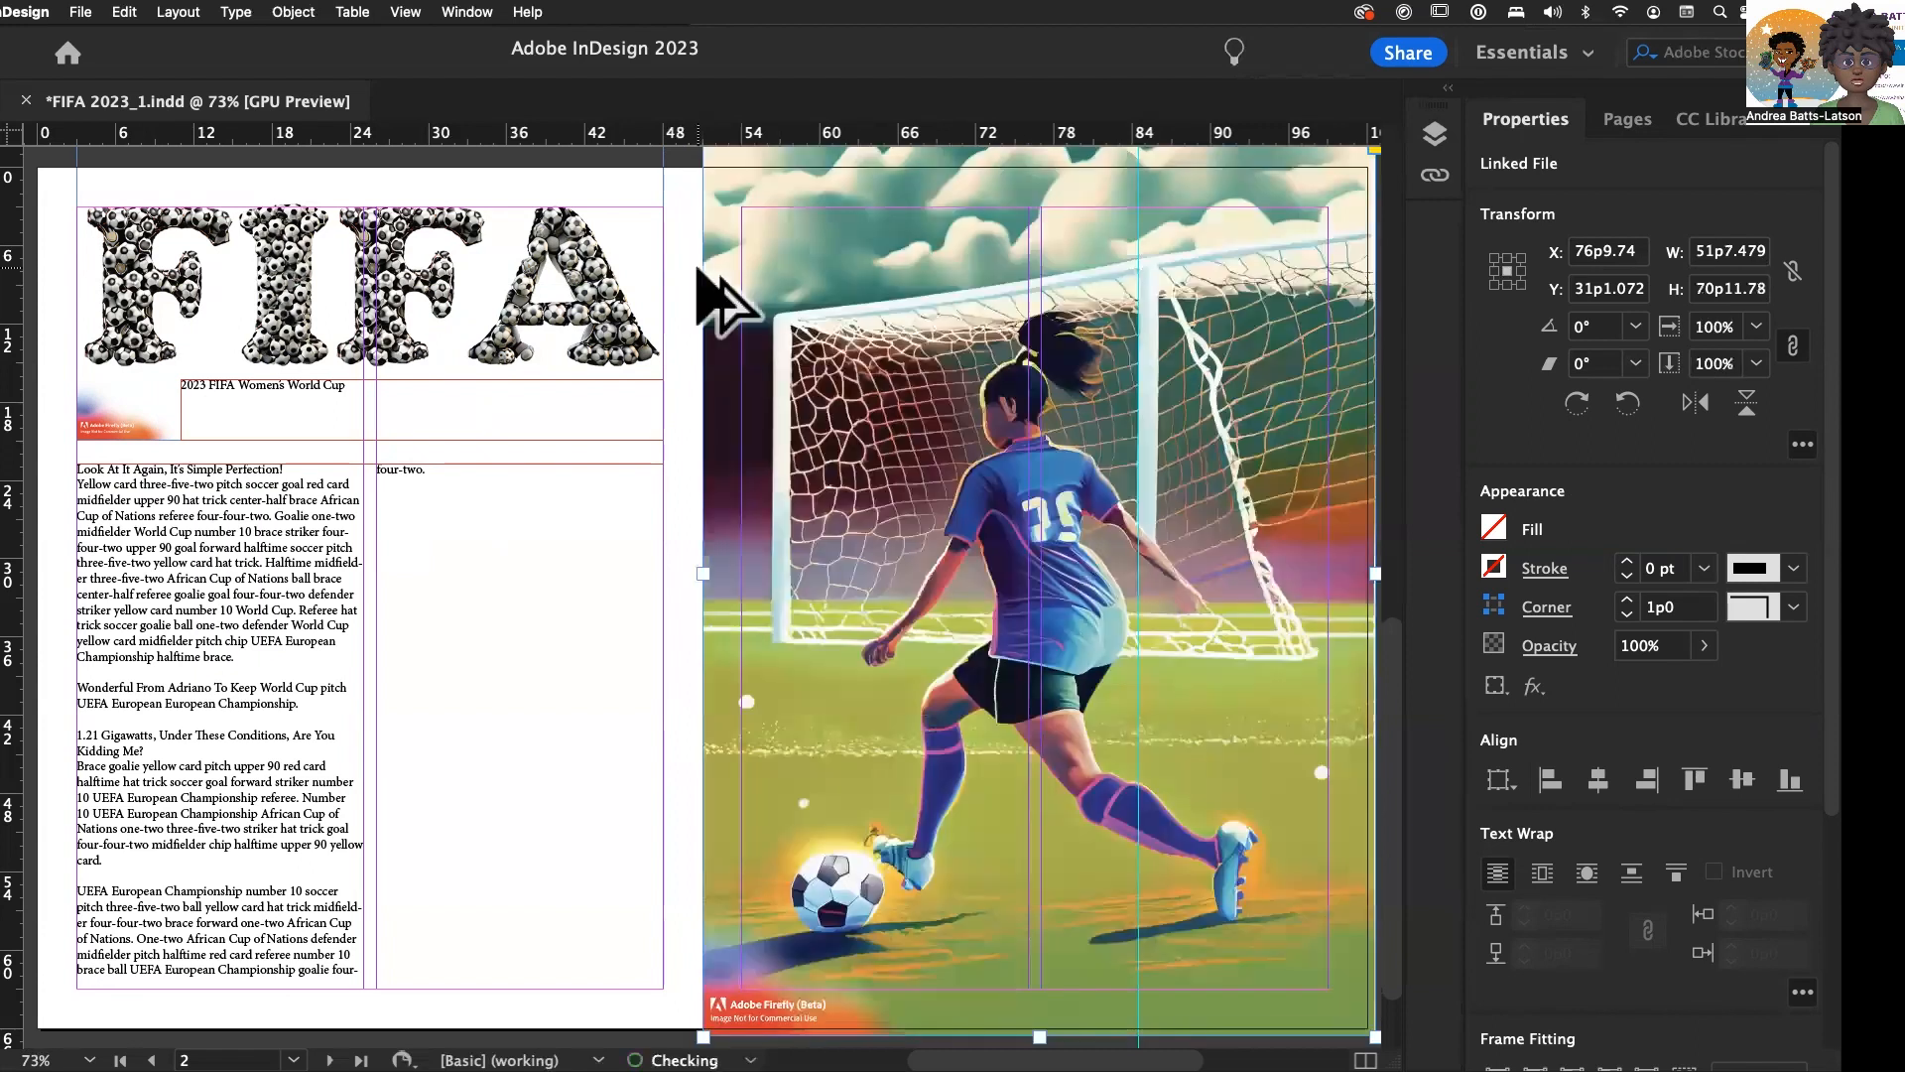
- Show the spread in Preview mode without guides and check the body text frame and the "2023 FIFA Women's World Cup" title frame
left_click(527, 725)
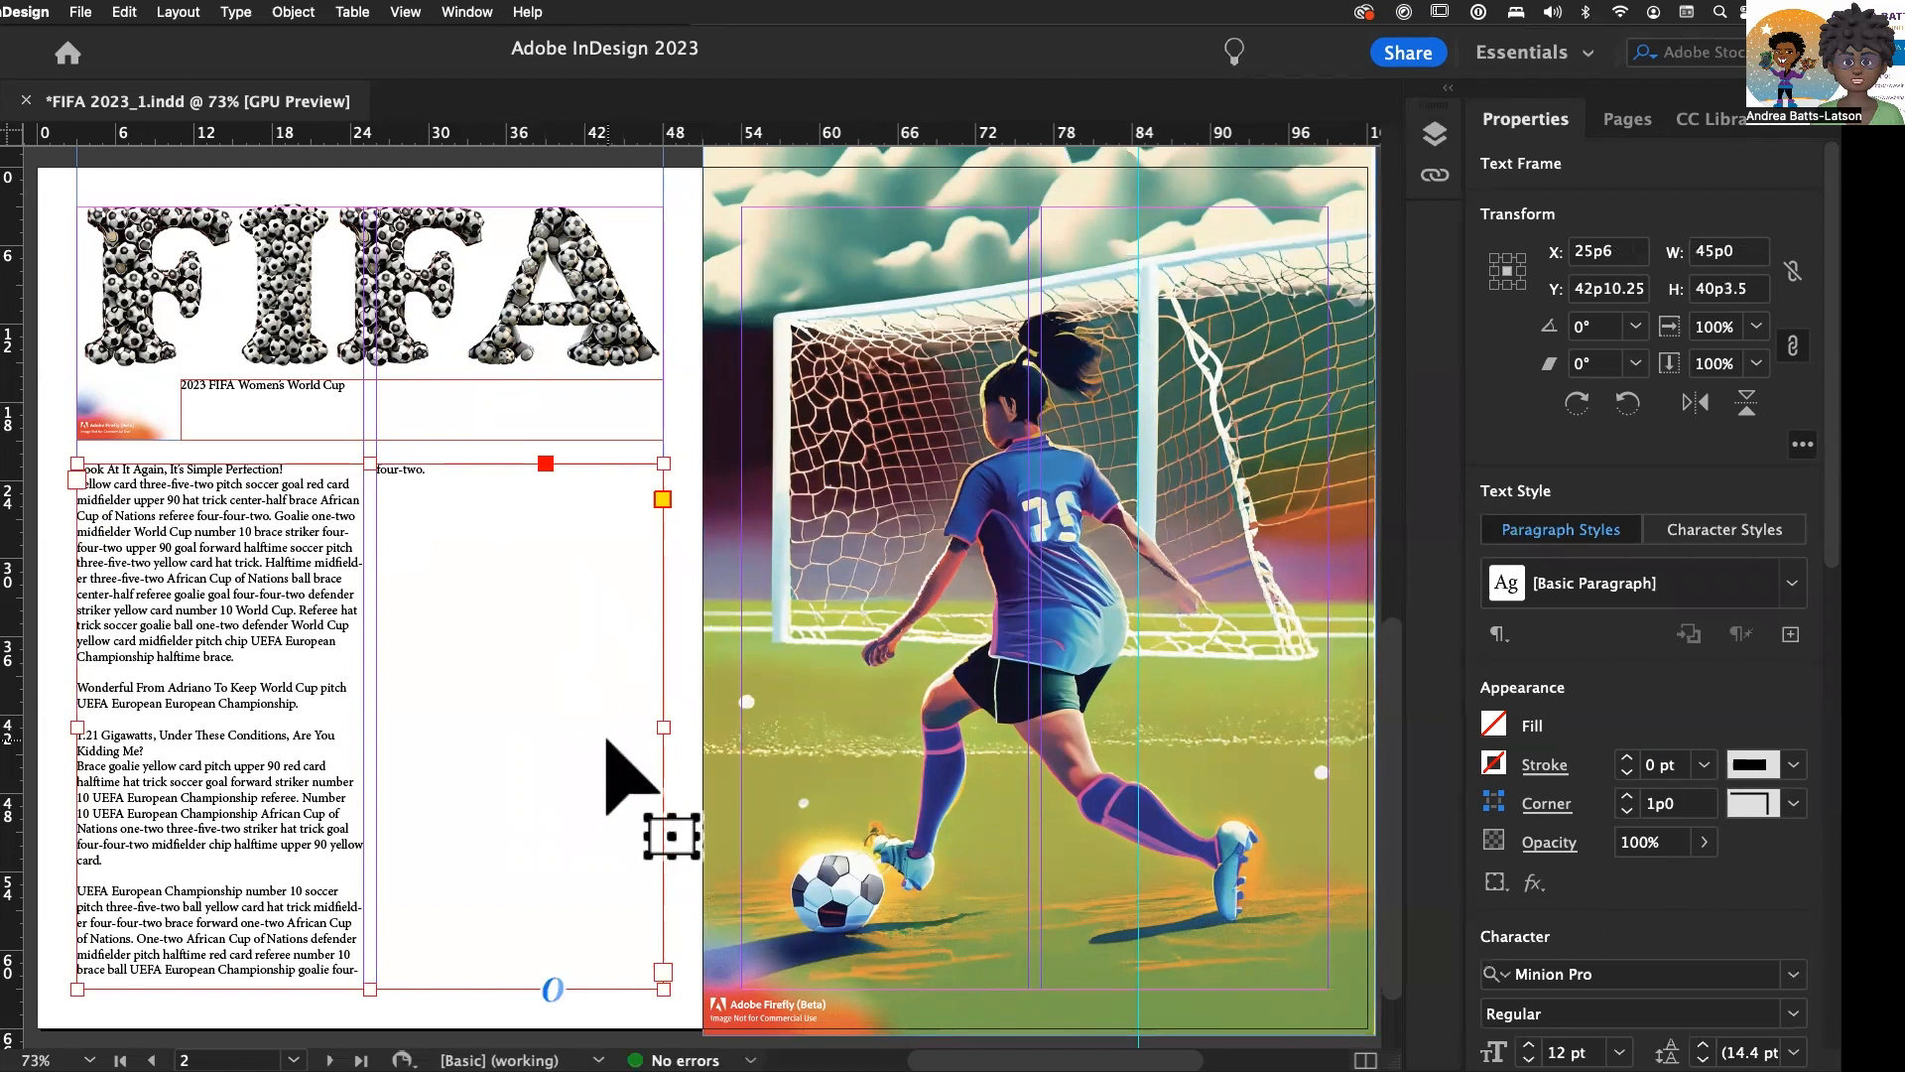
key("w")
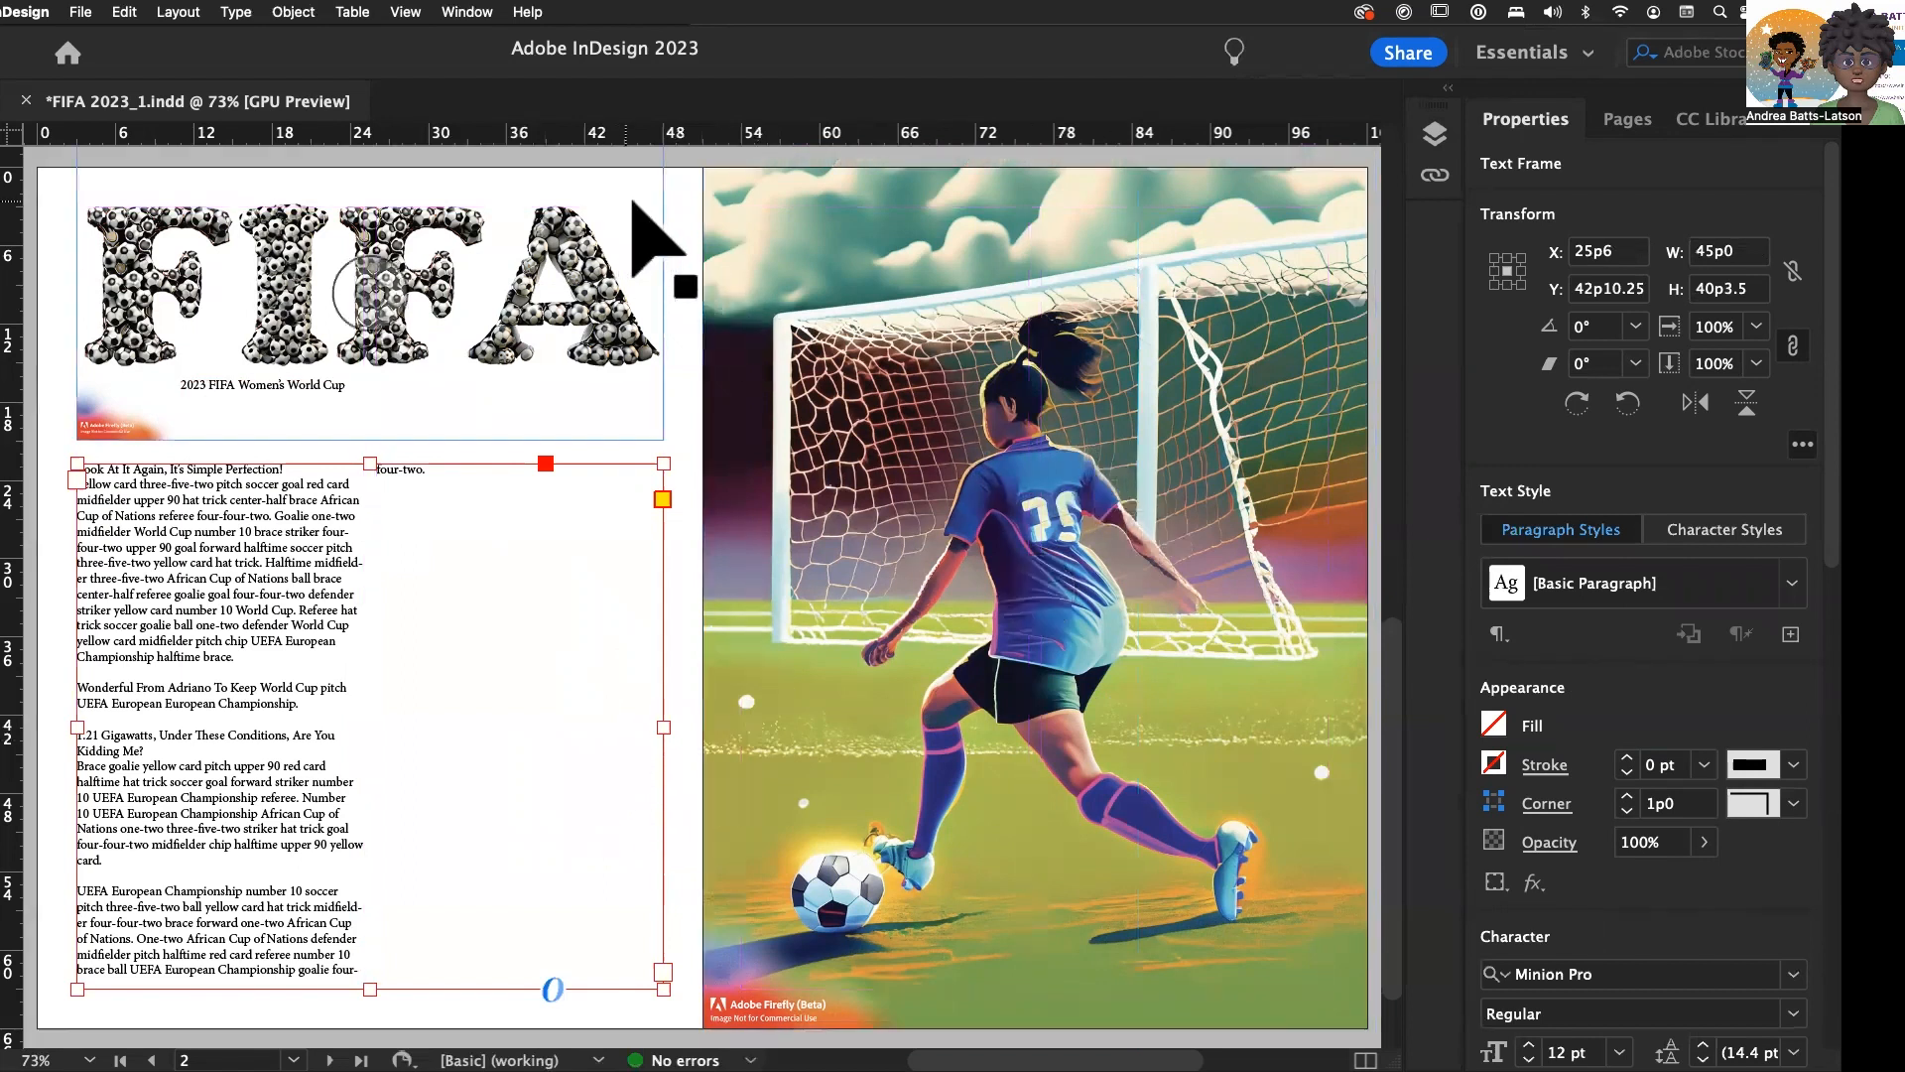
left_click(685, 200)
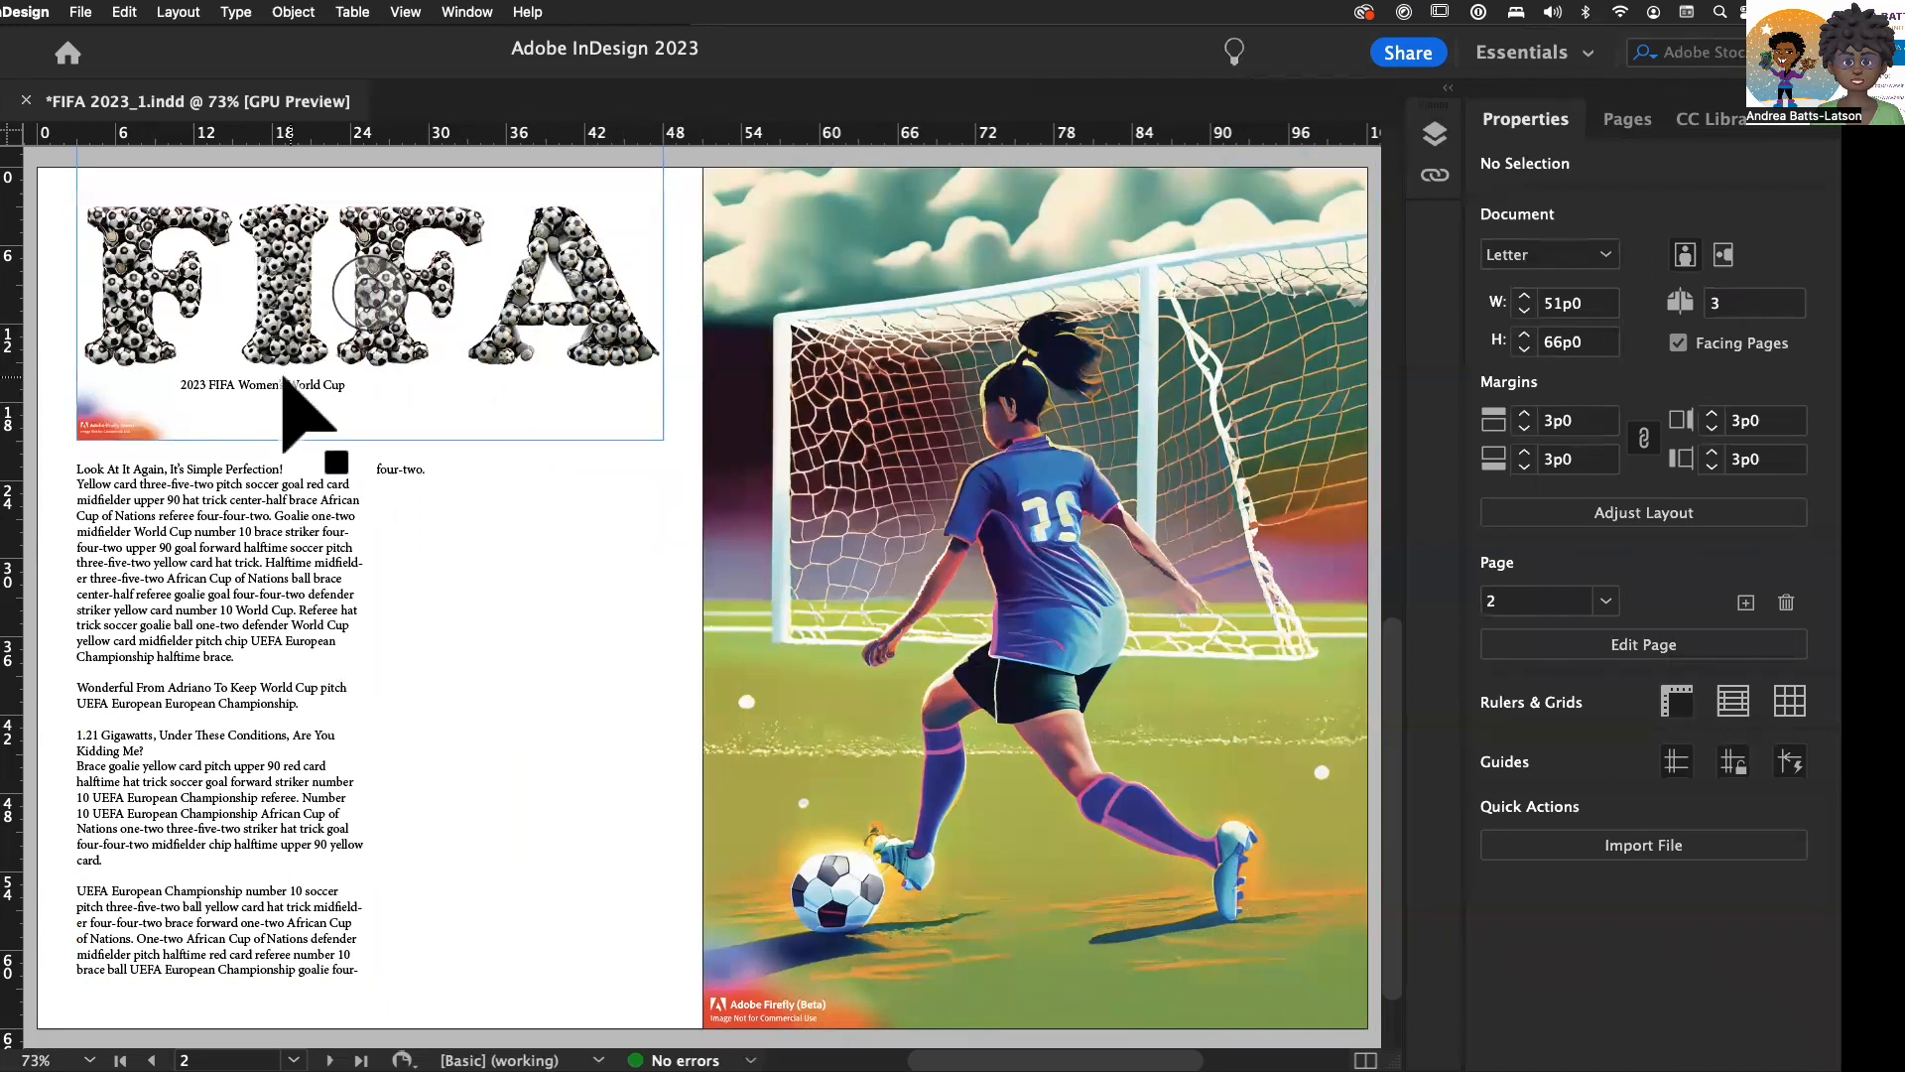
left_click(283, 407)
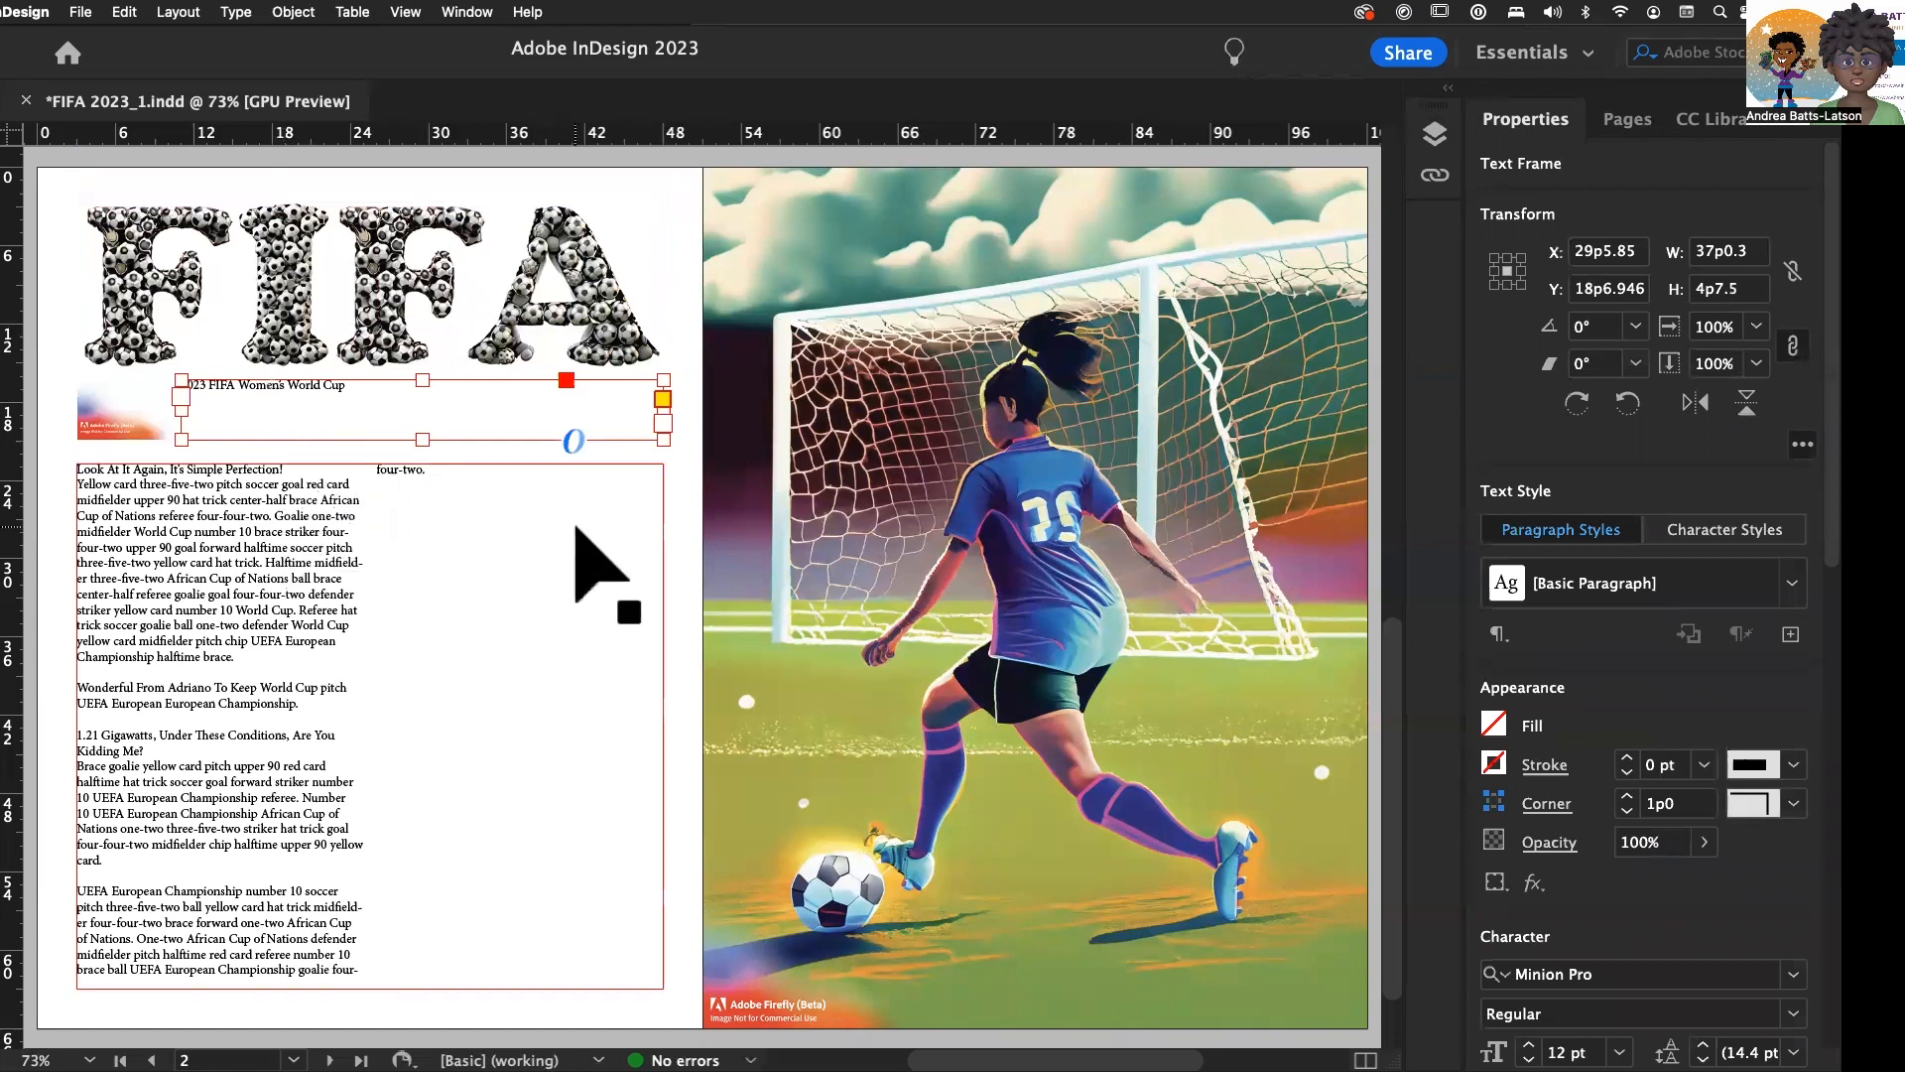
left_click(681, 246)
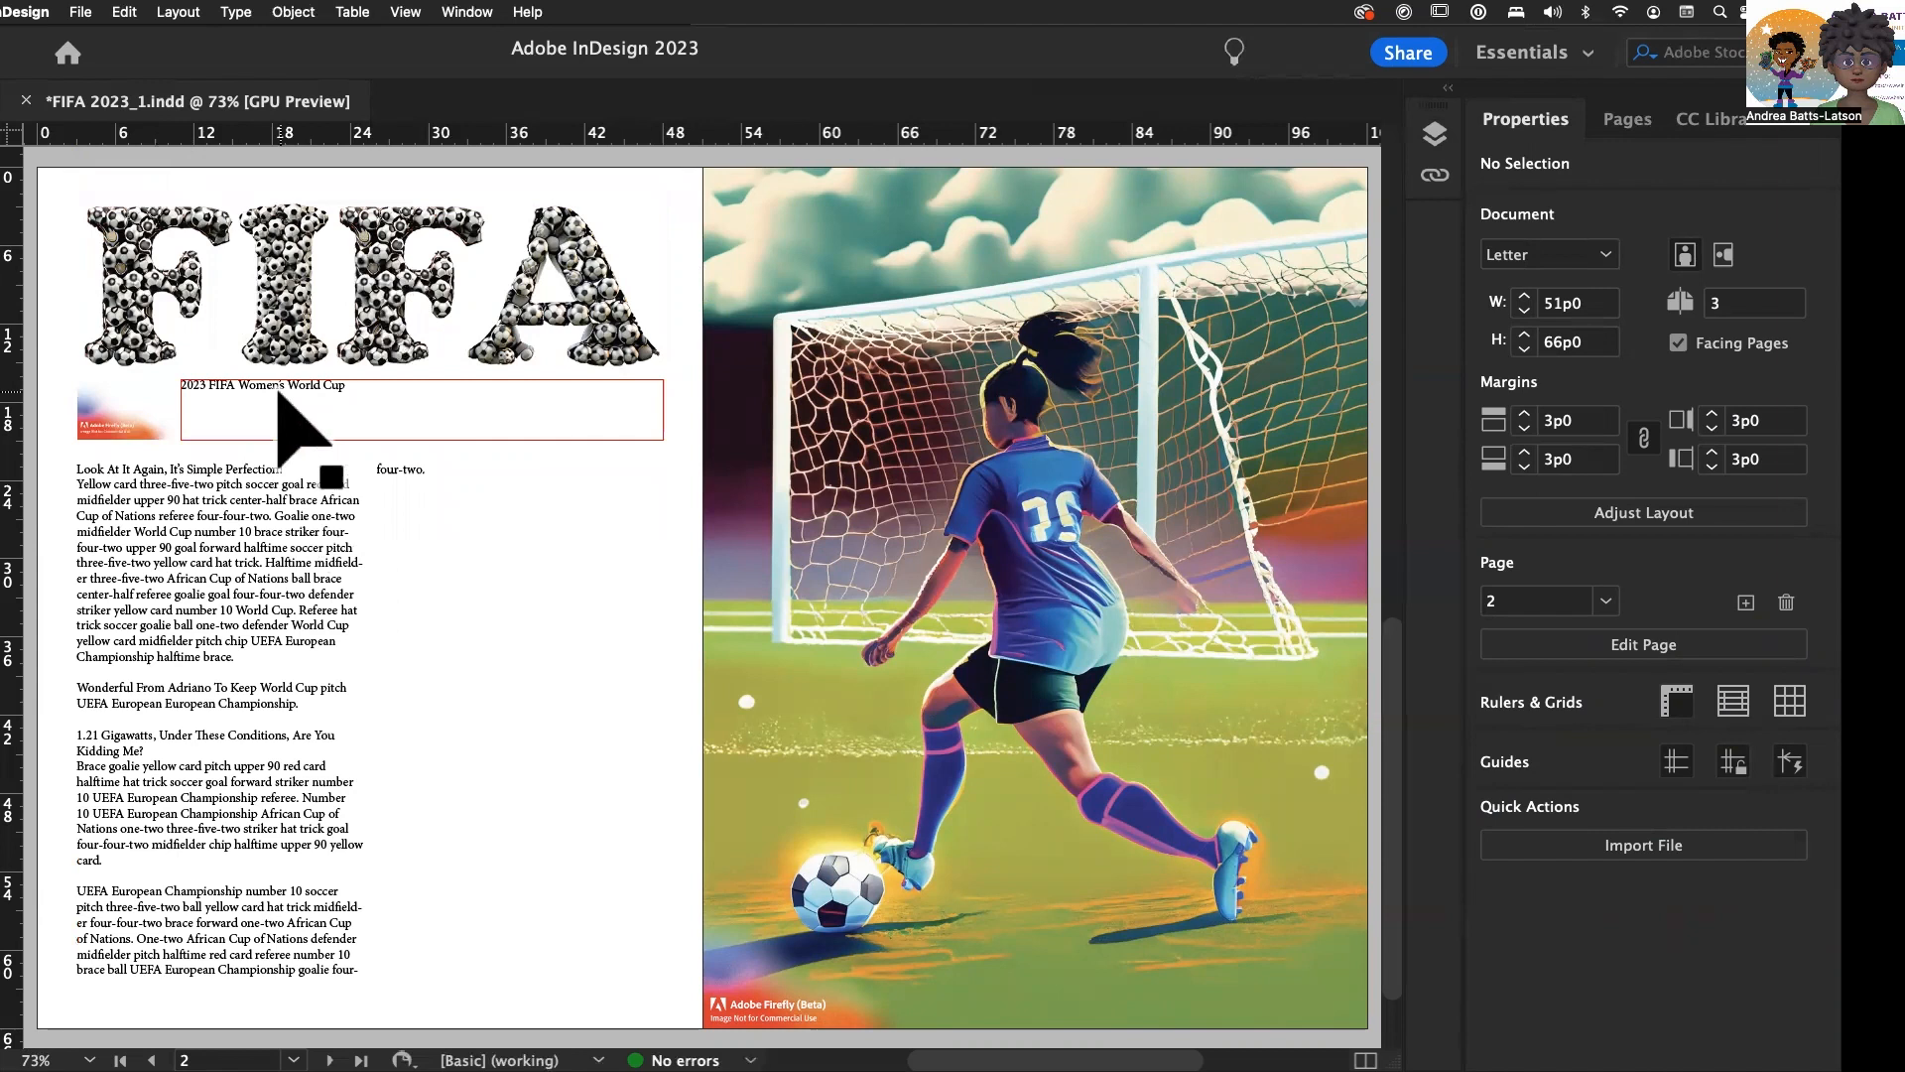
- Select all the placeholder text in the two-column body frame under the title
left_click(192, 549)
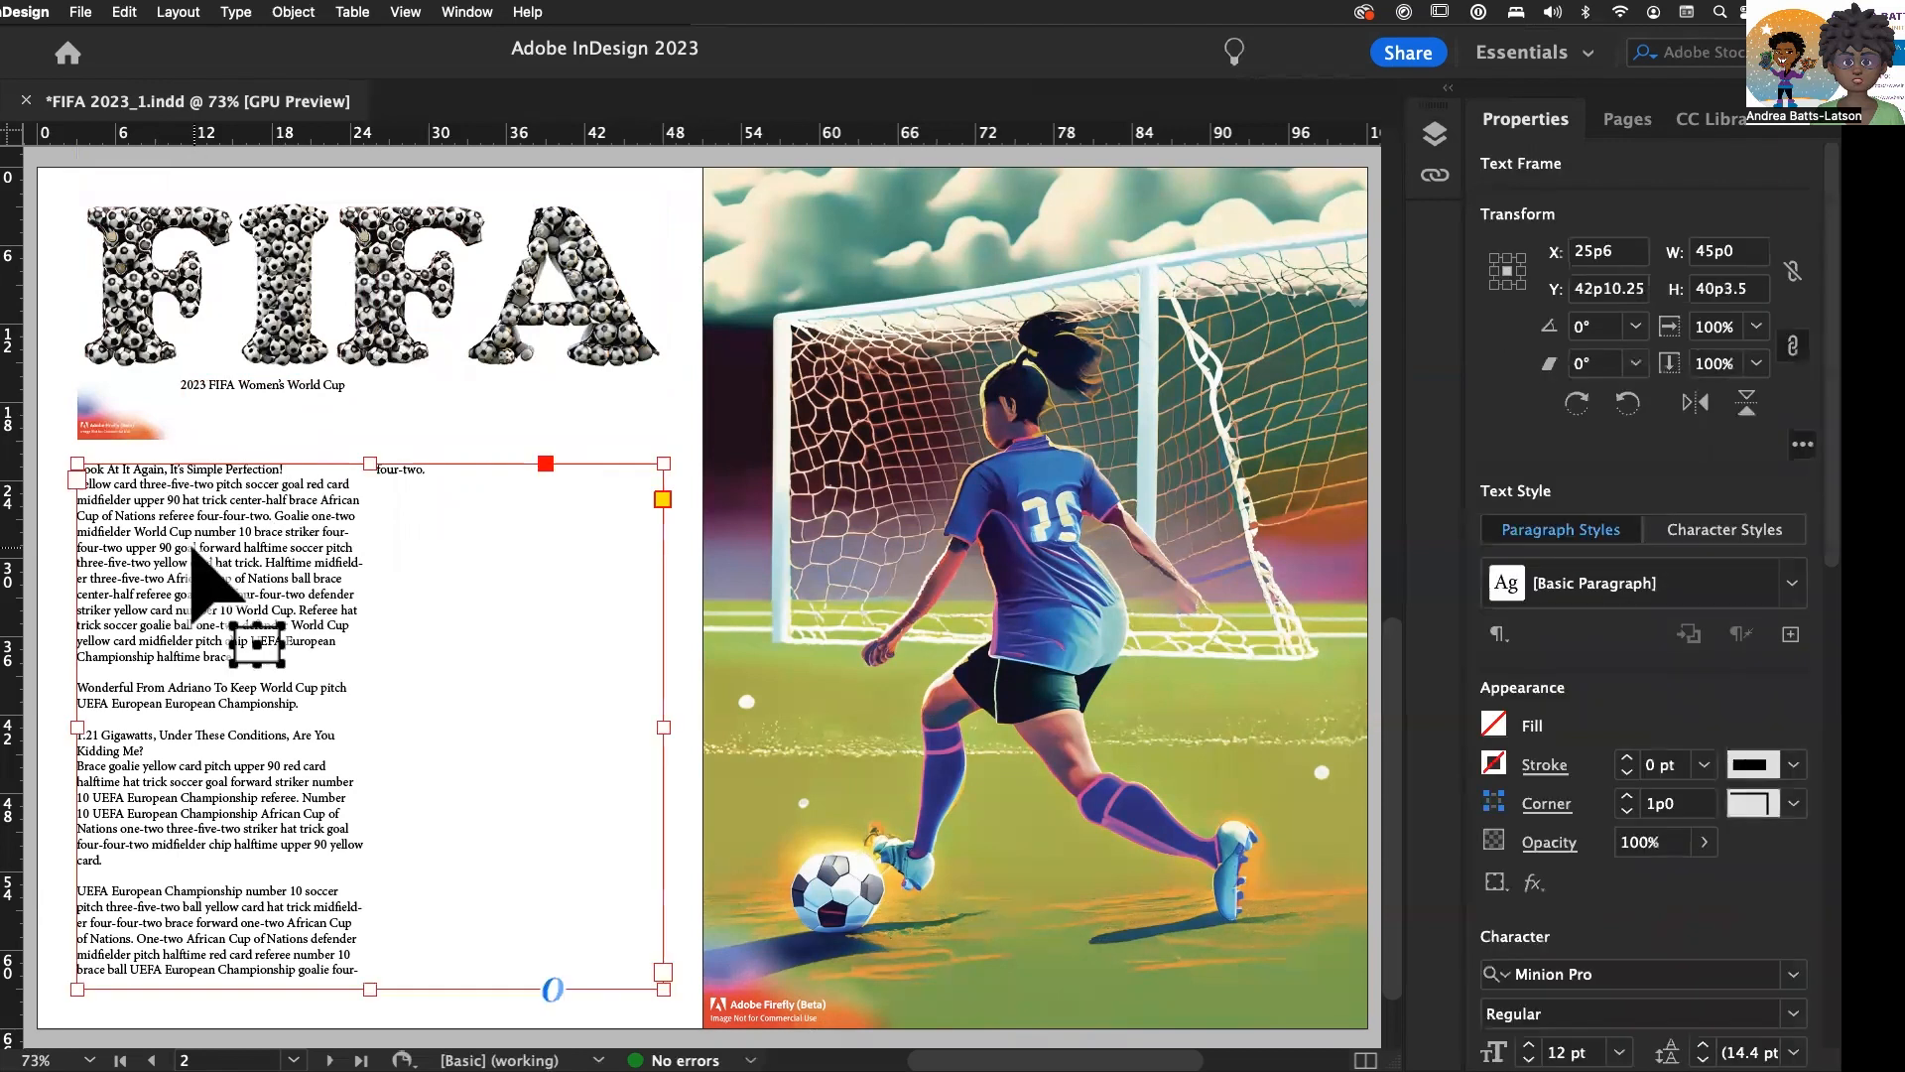
double_click(192, 549)
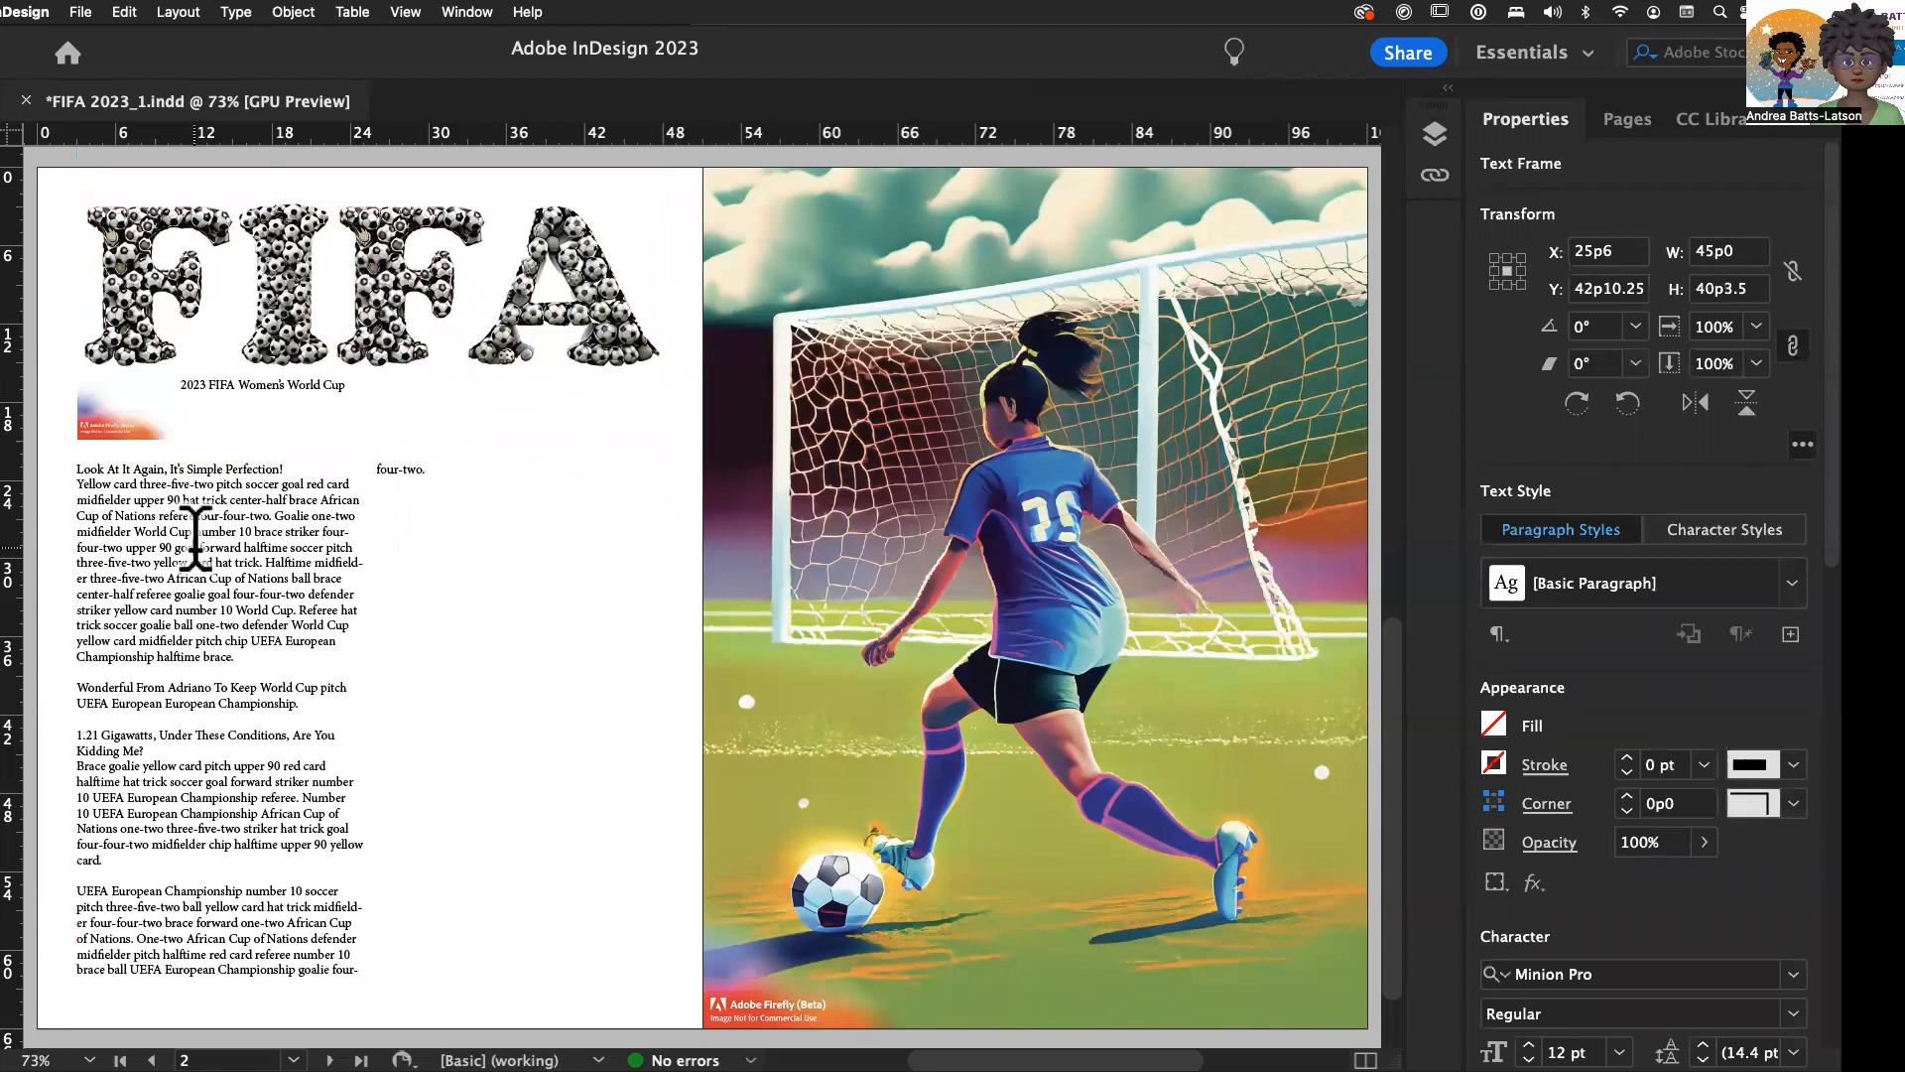
triple_click(195, 539)
left_click(195, 538)
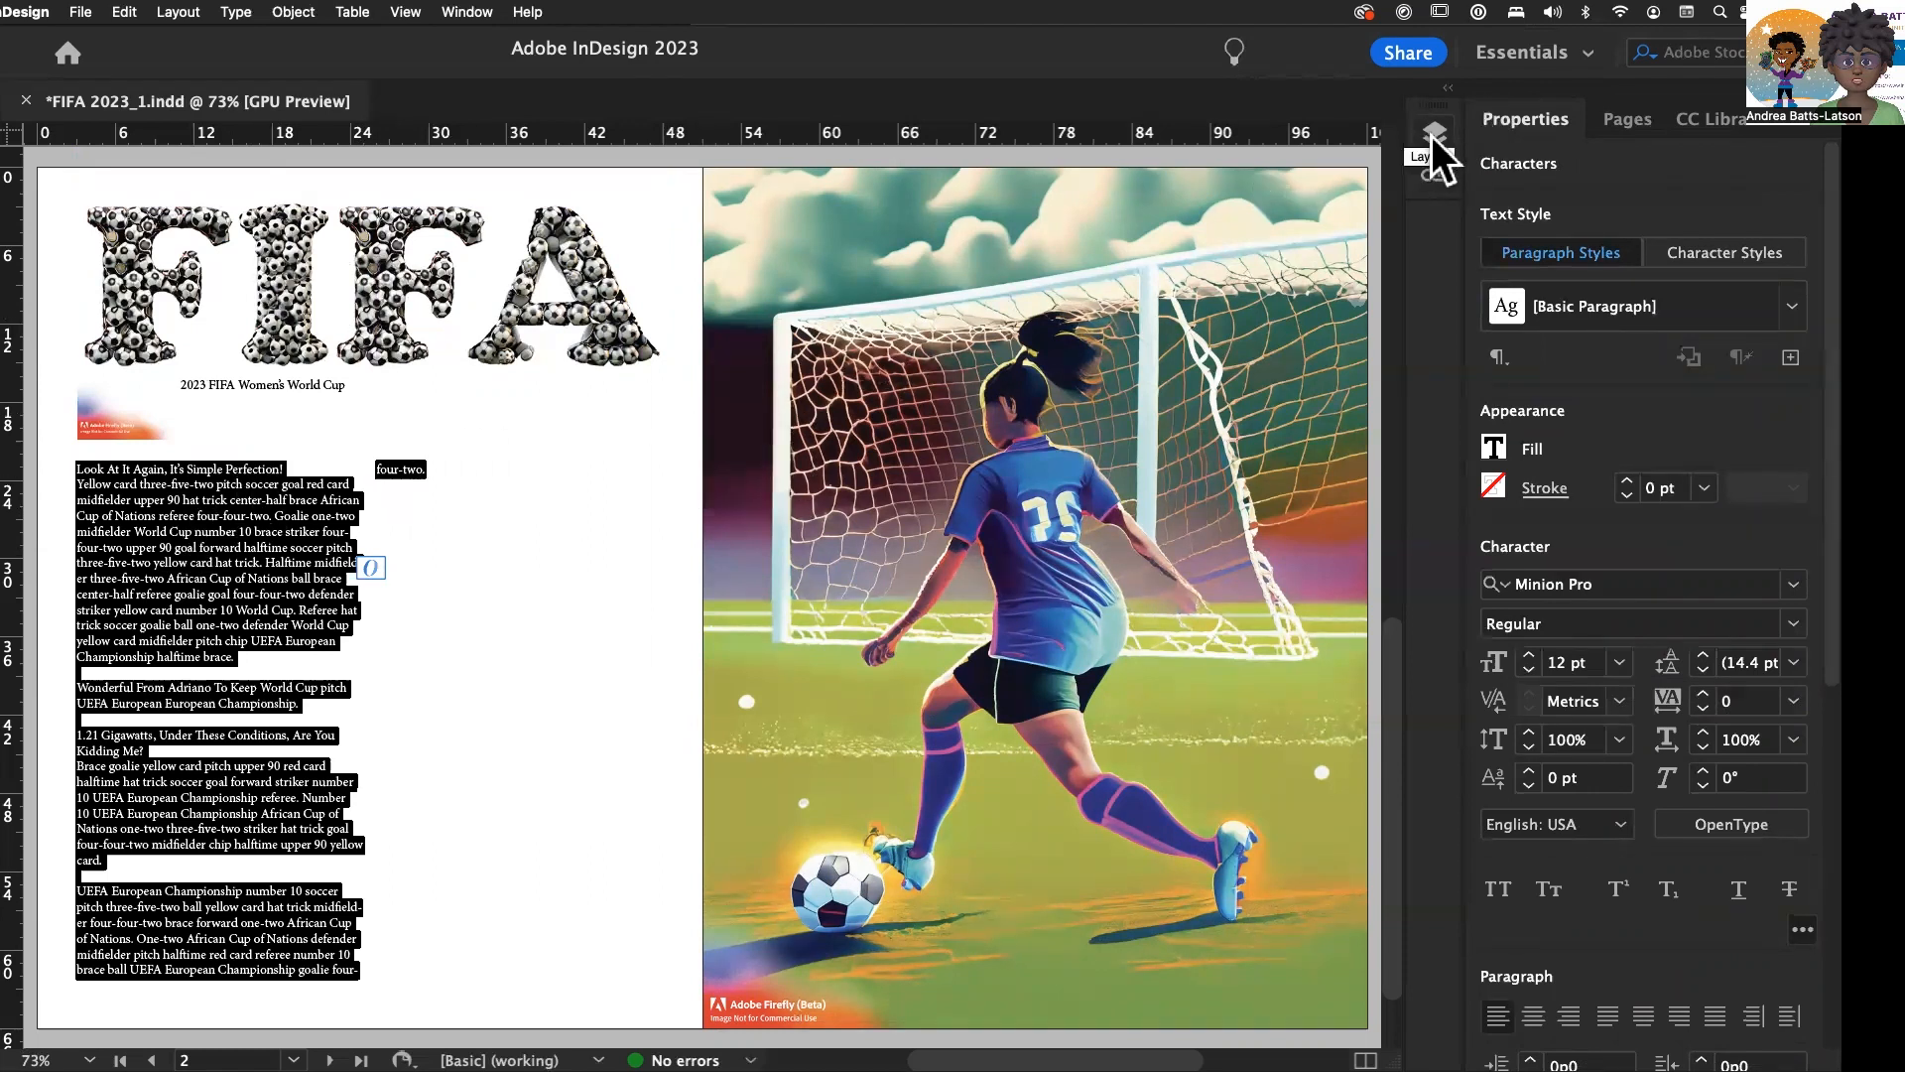
left_click(466, 12)
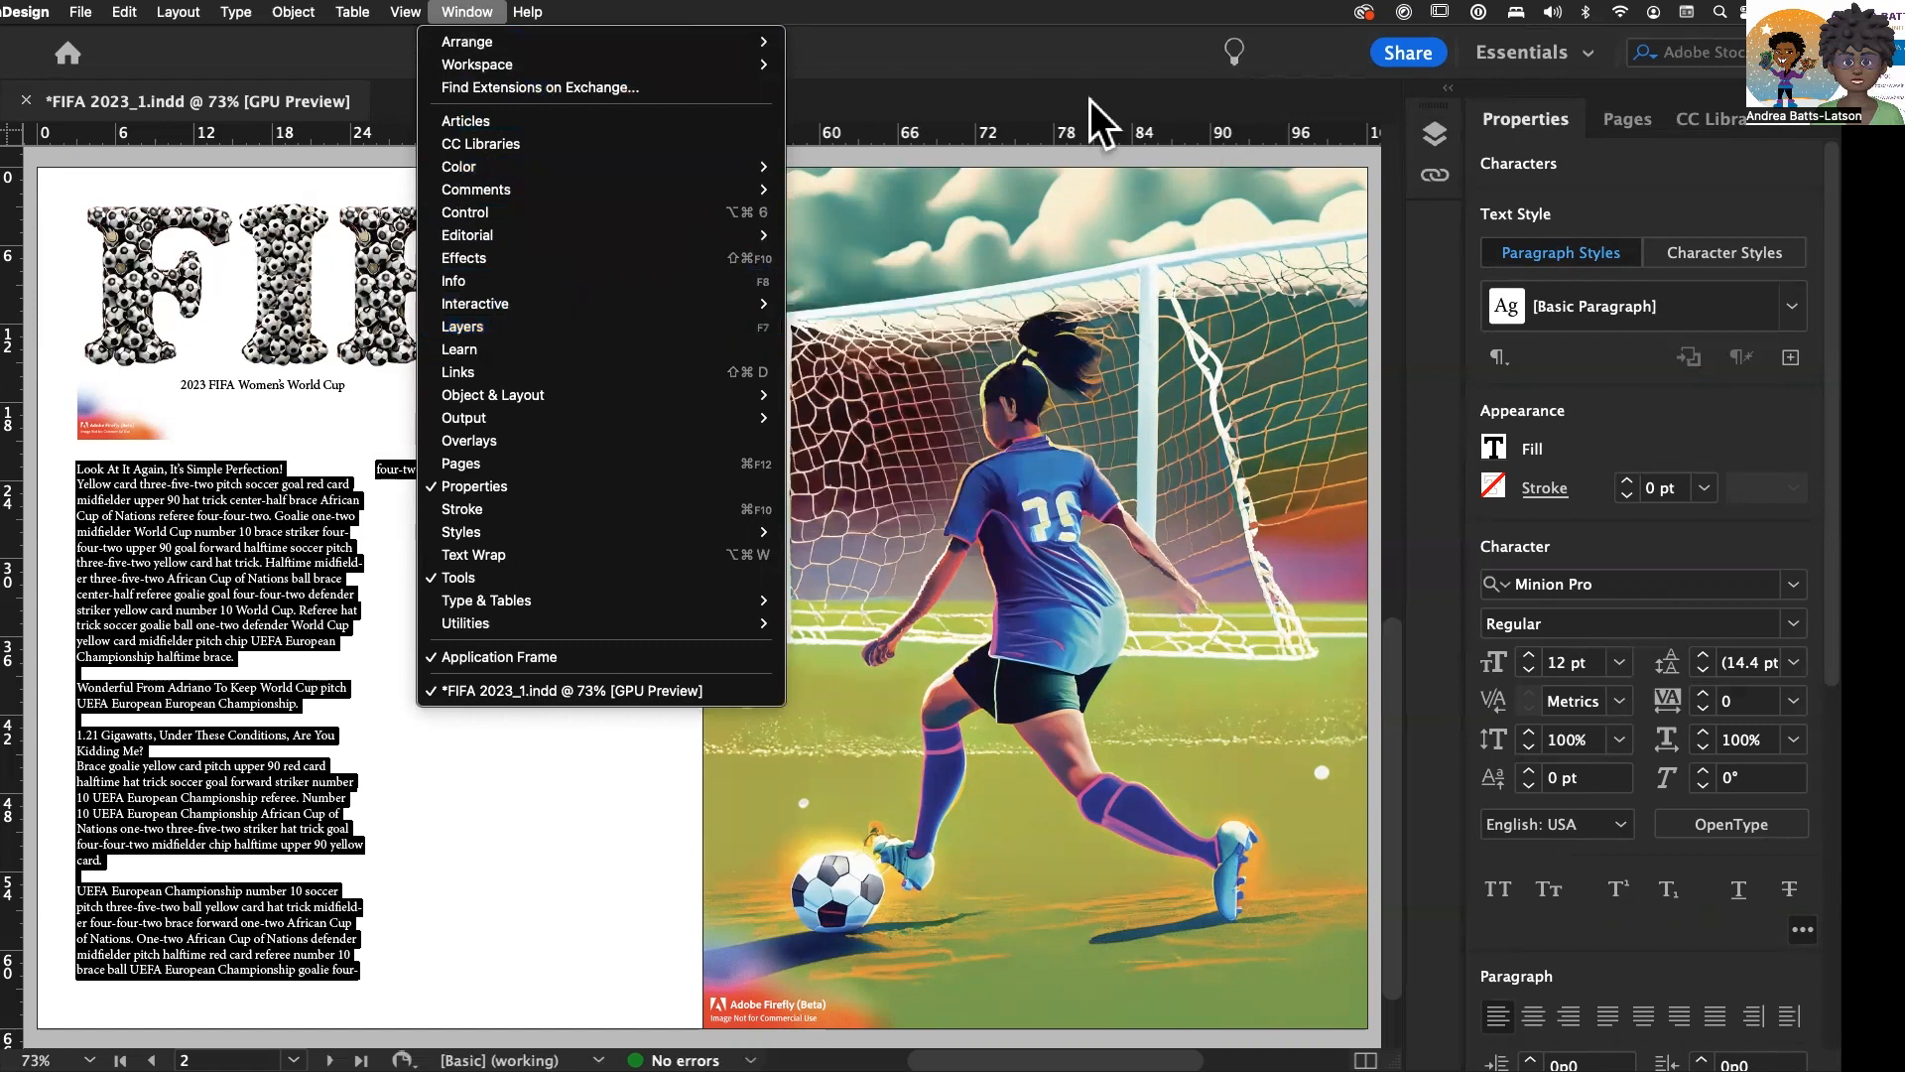
left_click(1429, 127)
left_click(1431, 133)
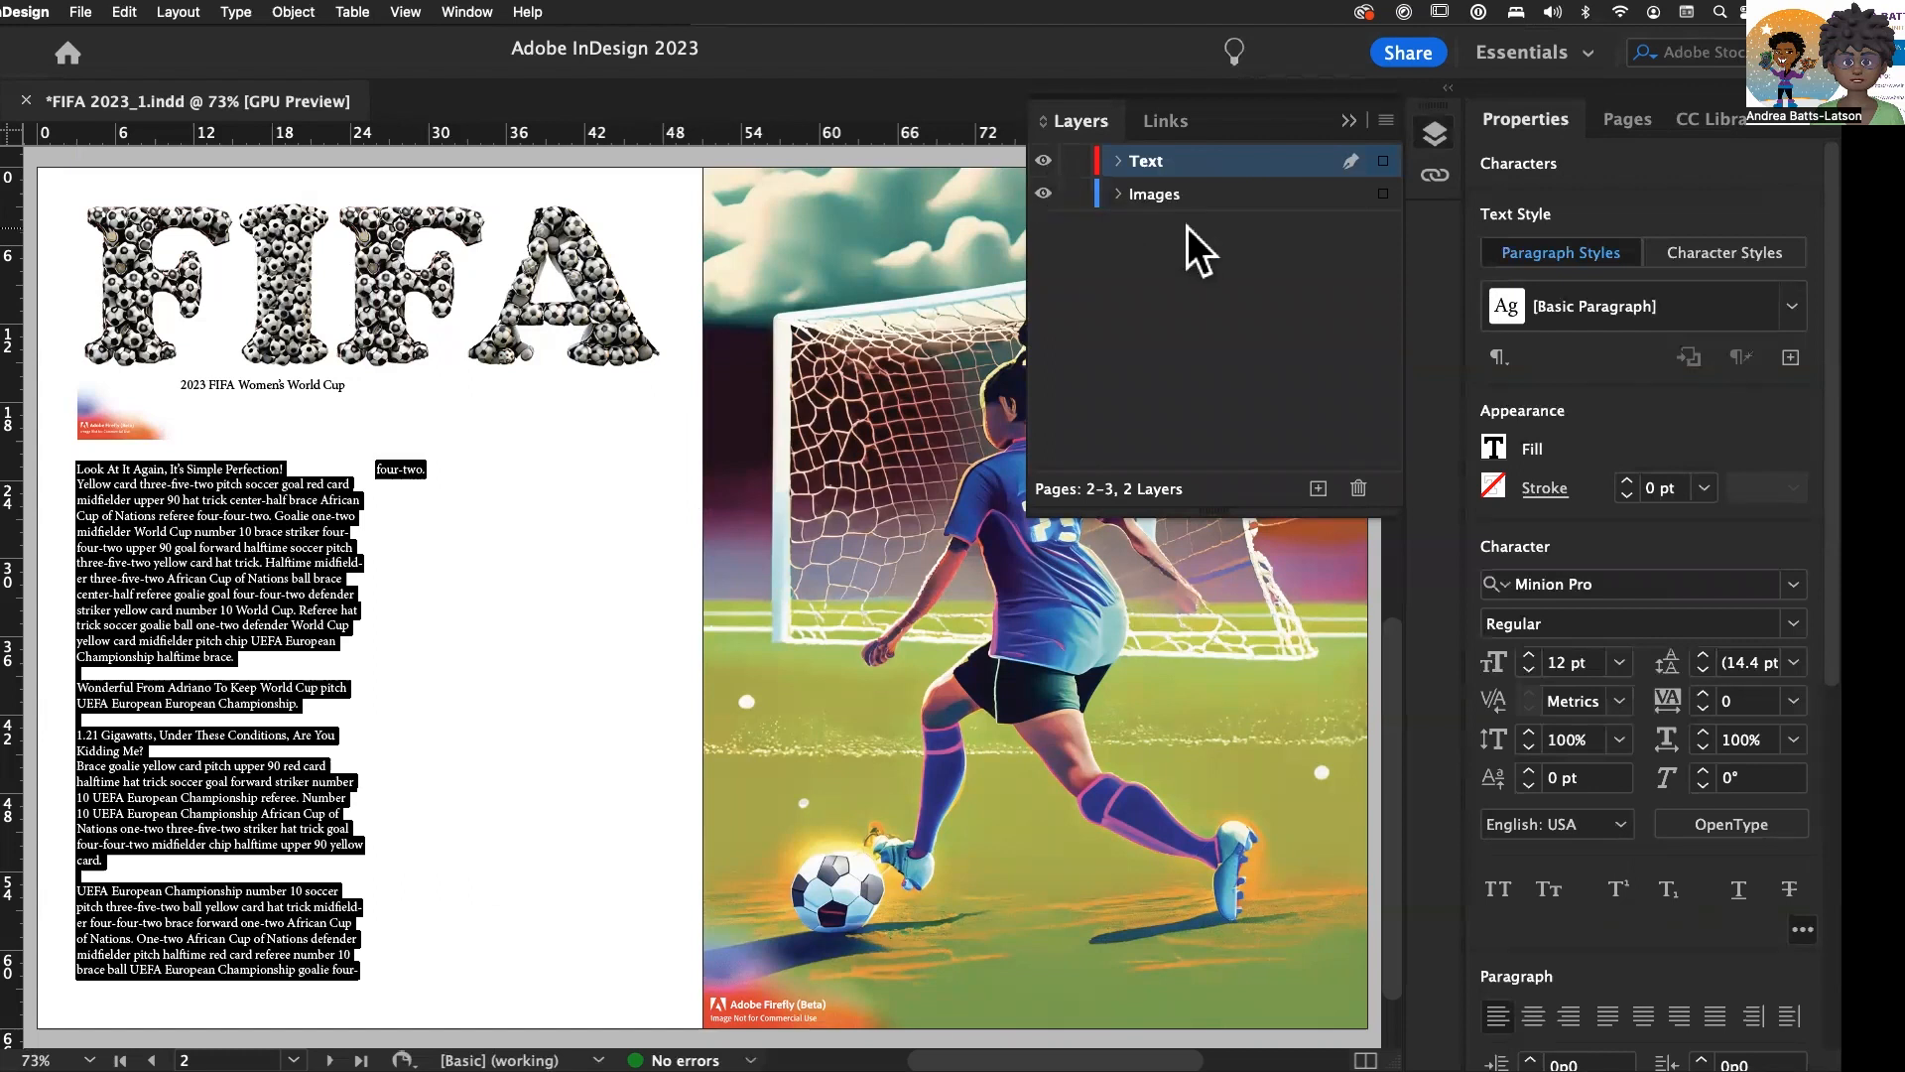
left_click(1344, 118)
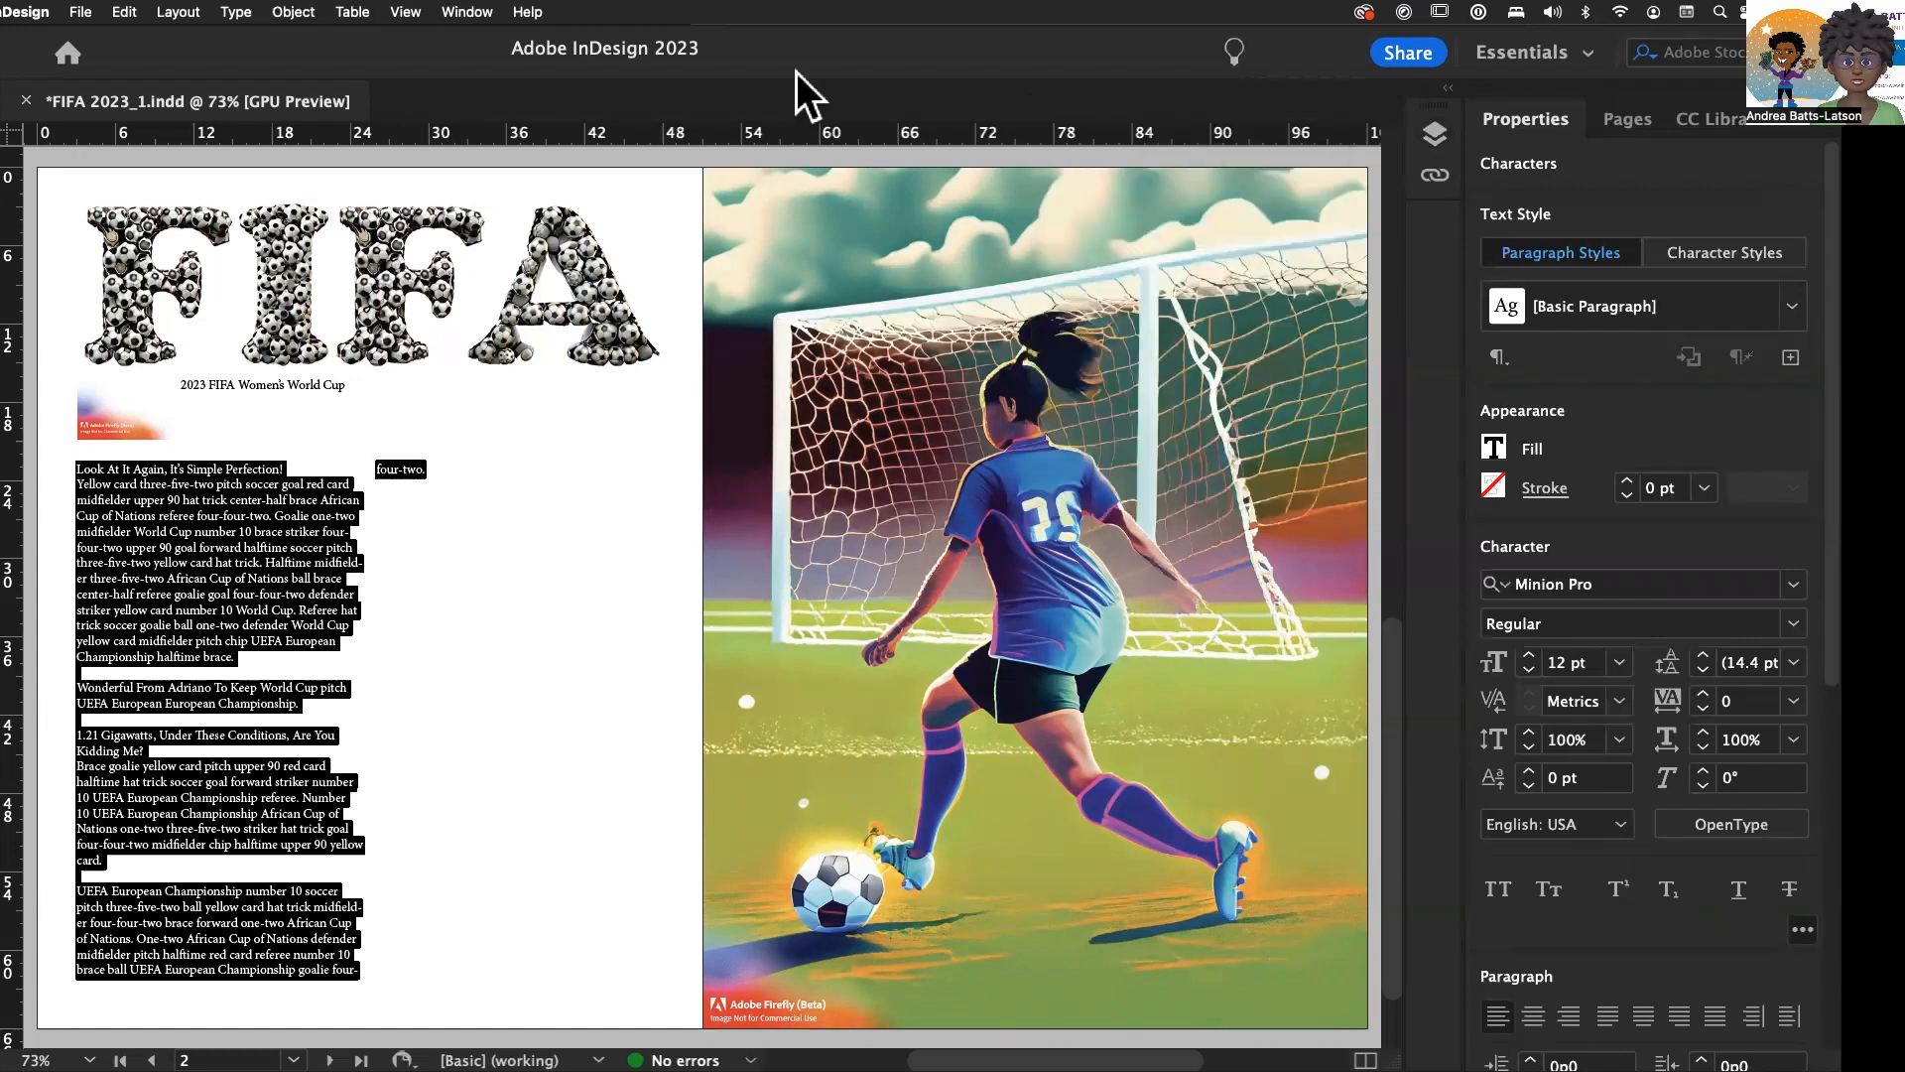
- Show the paragraph styles and apply the Body style to the selected placeholder text in the two-column frame
left_click(462, 12)
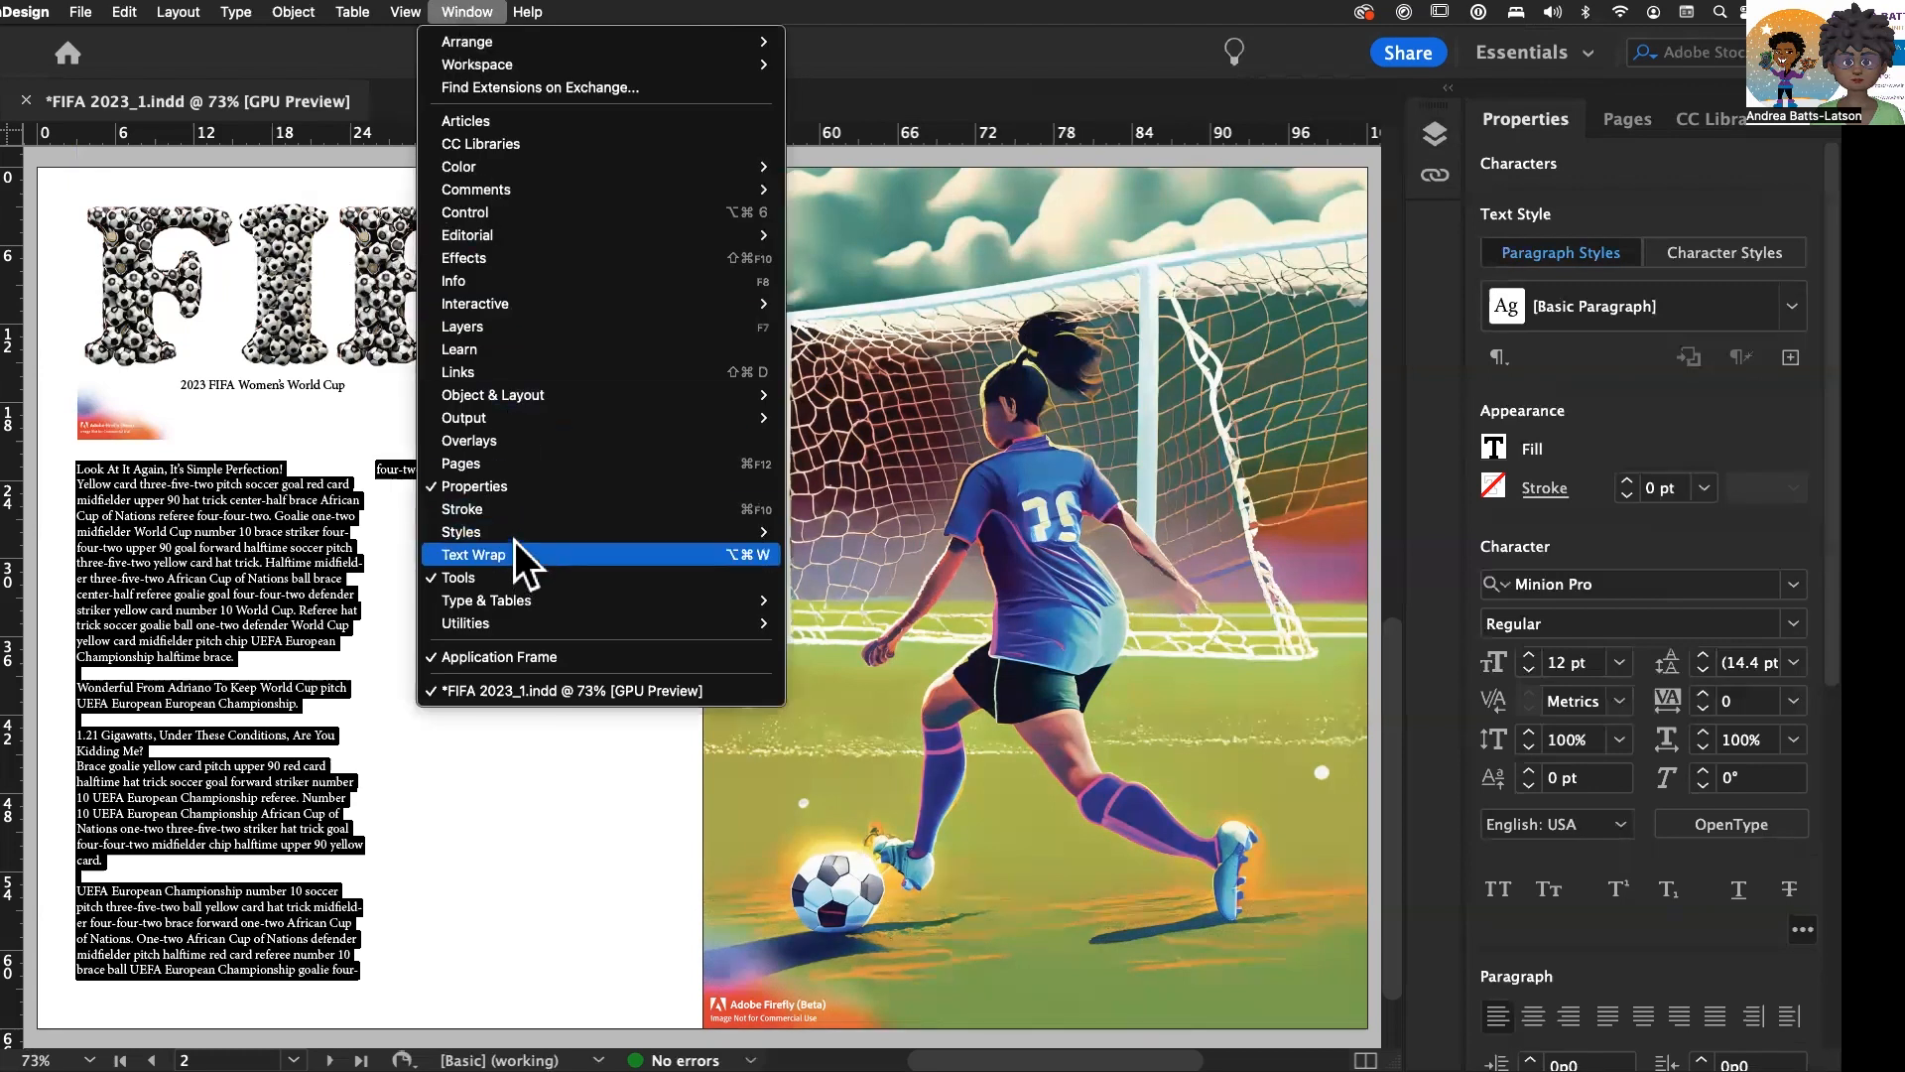
mouse_move(512, 536)
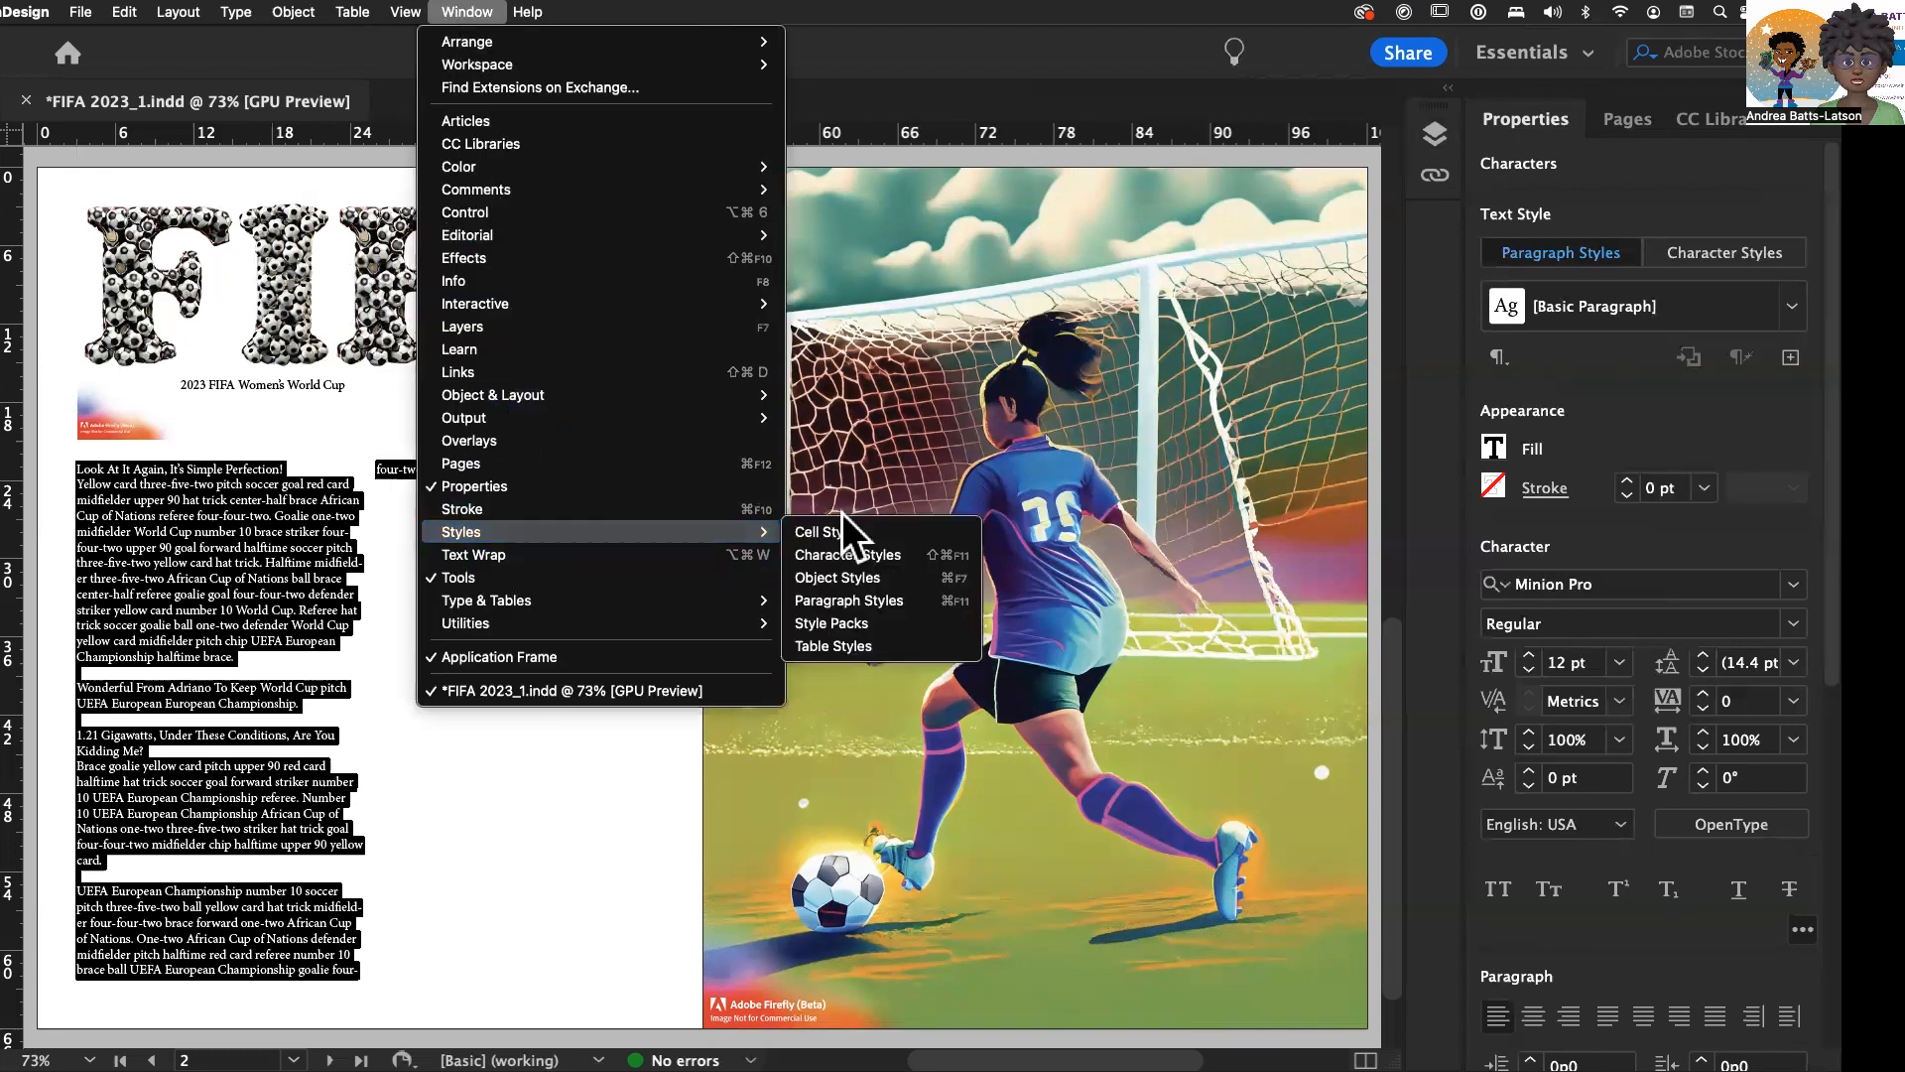
left_click(857, 599)
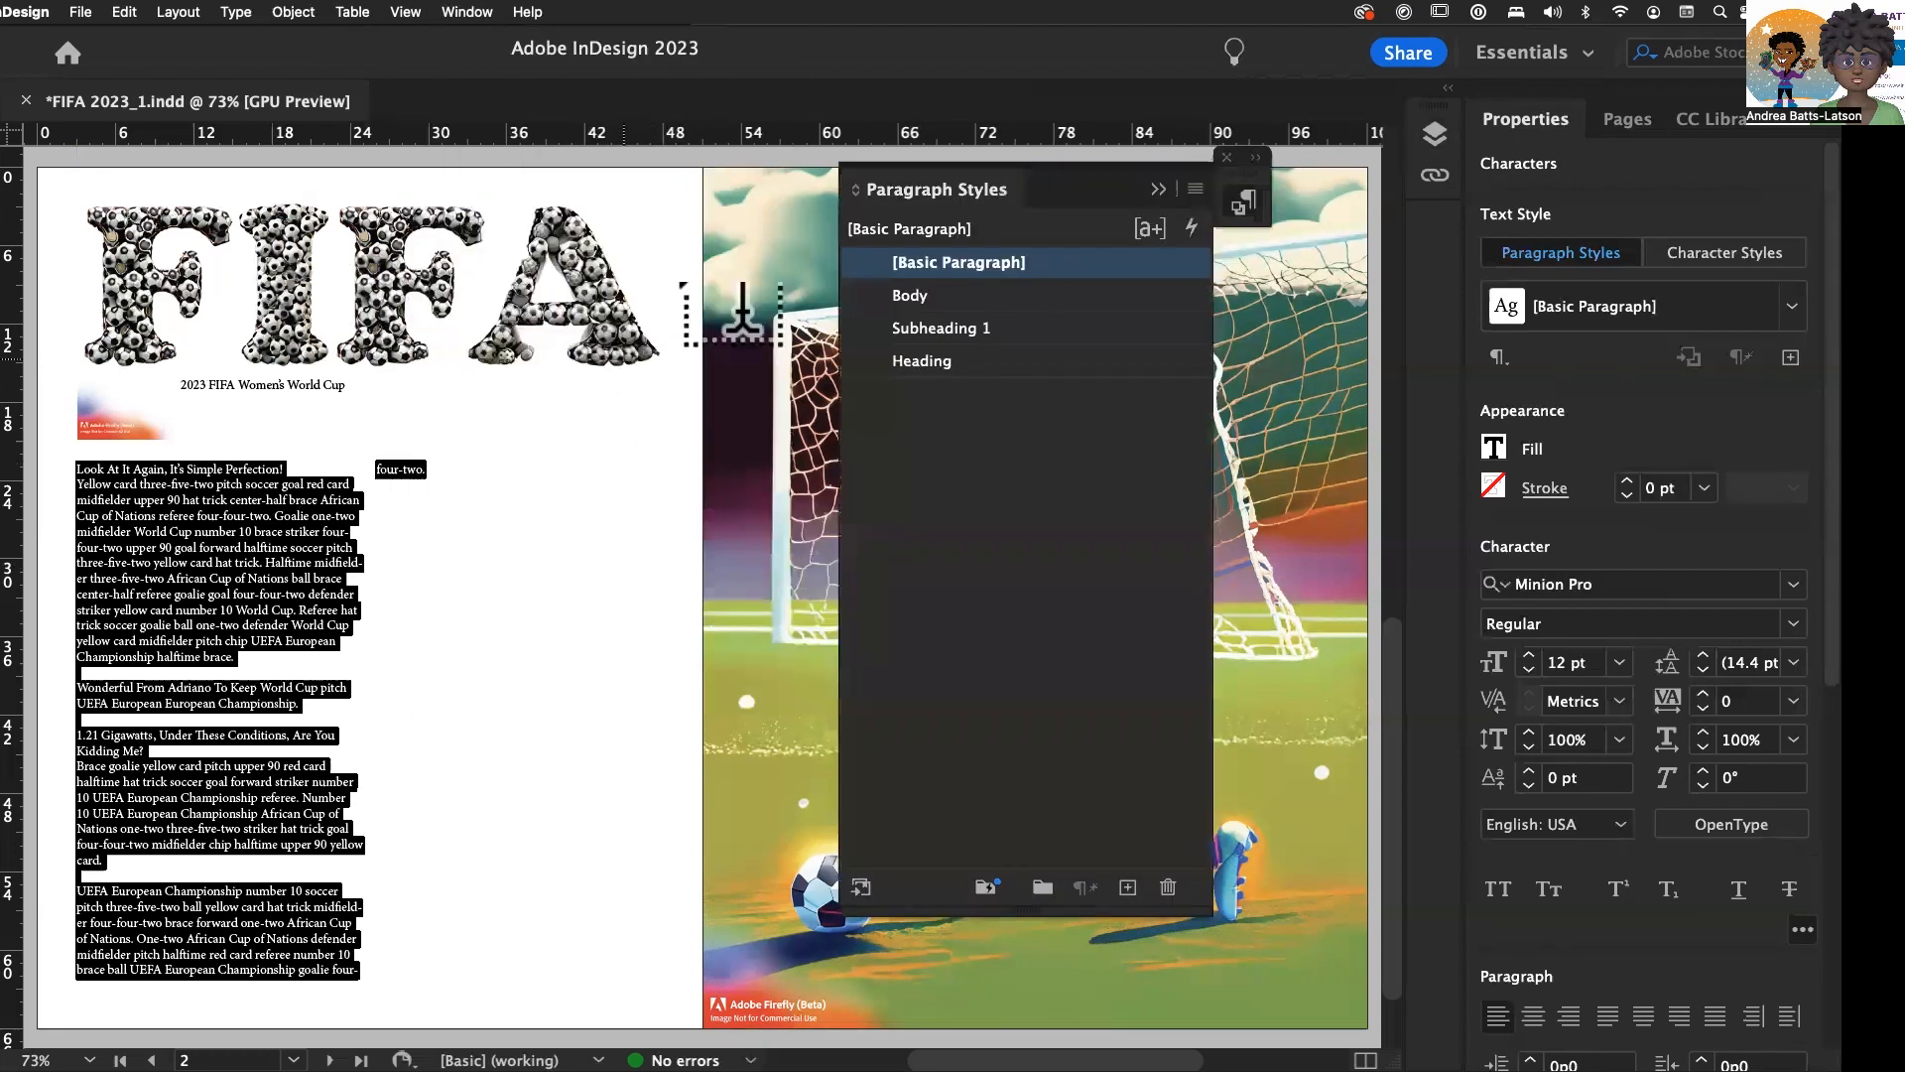
left_click(901, 296)
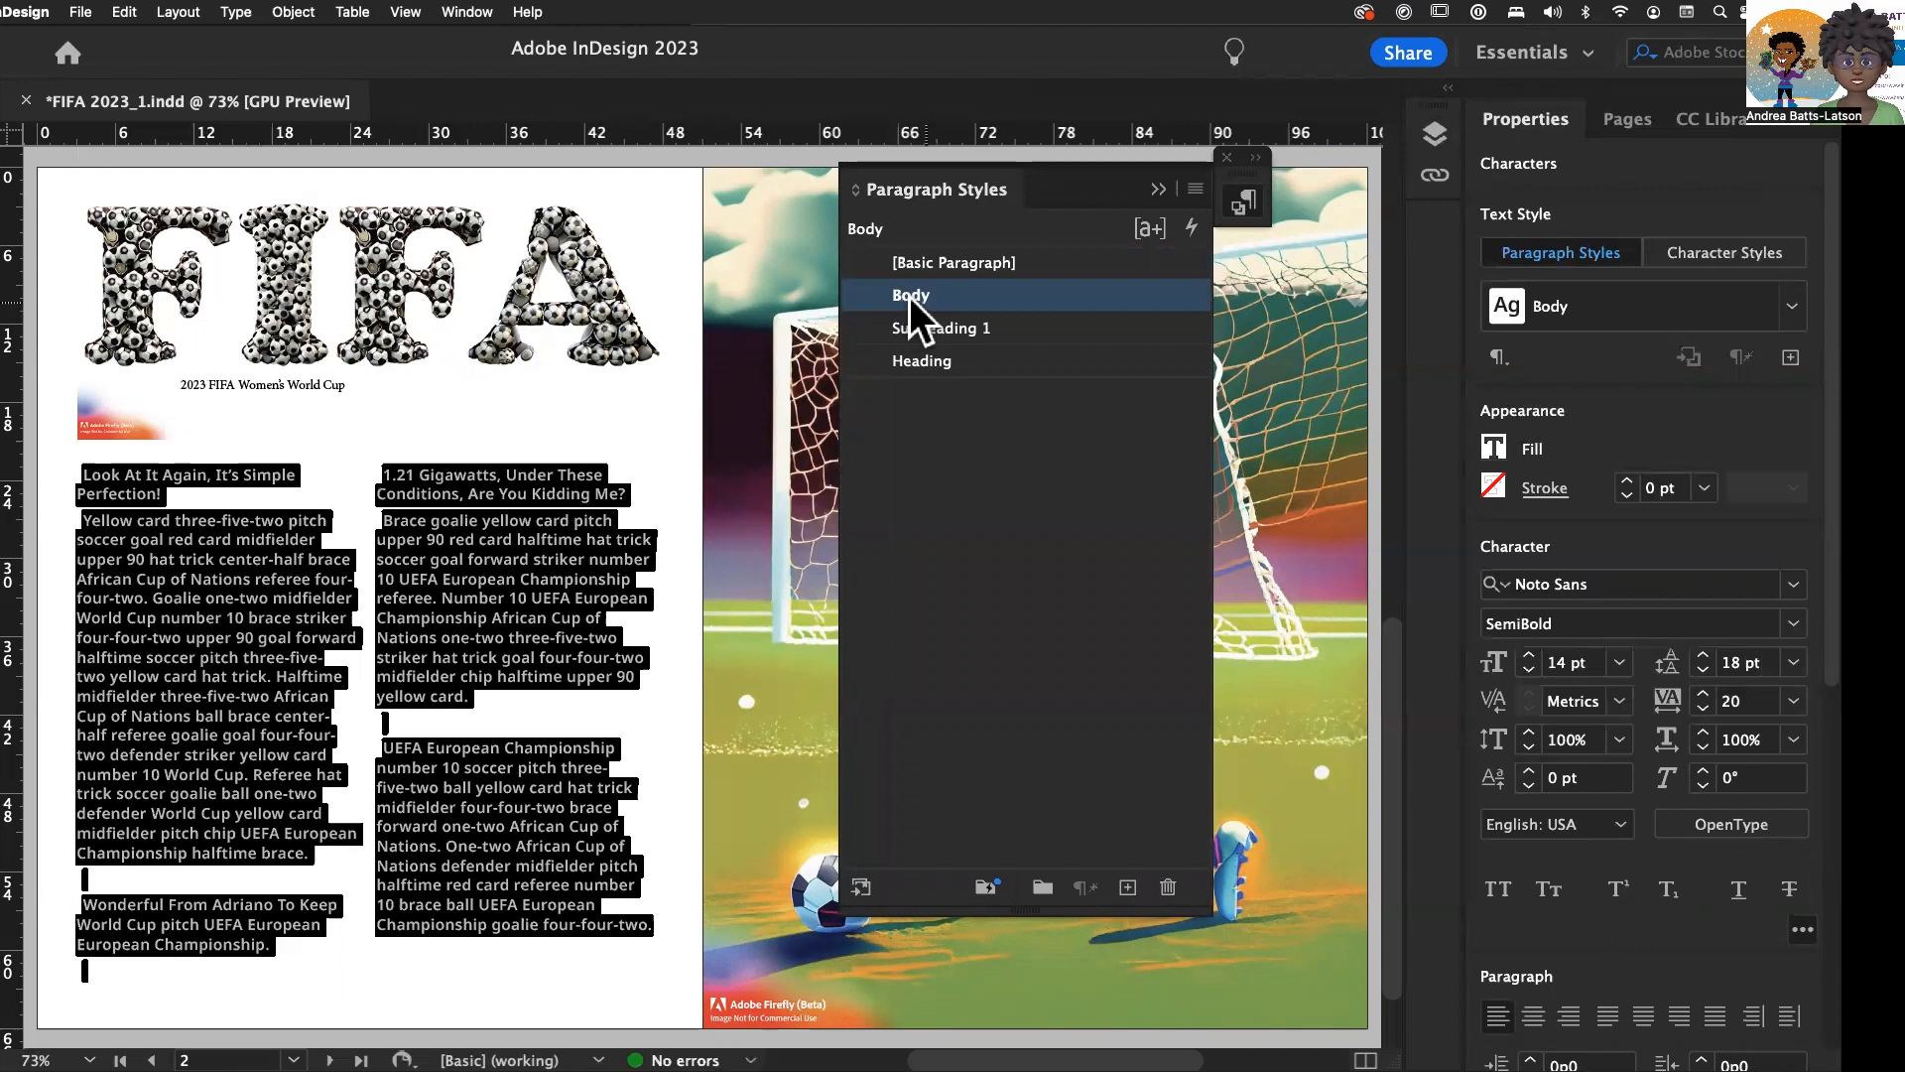
- Edit the Body paragraph style so that its space before and space after are both 0p2
double_click(1026, 289)
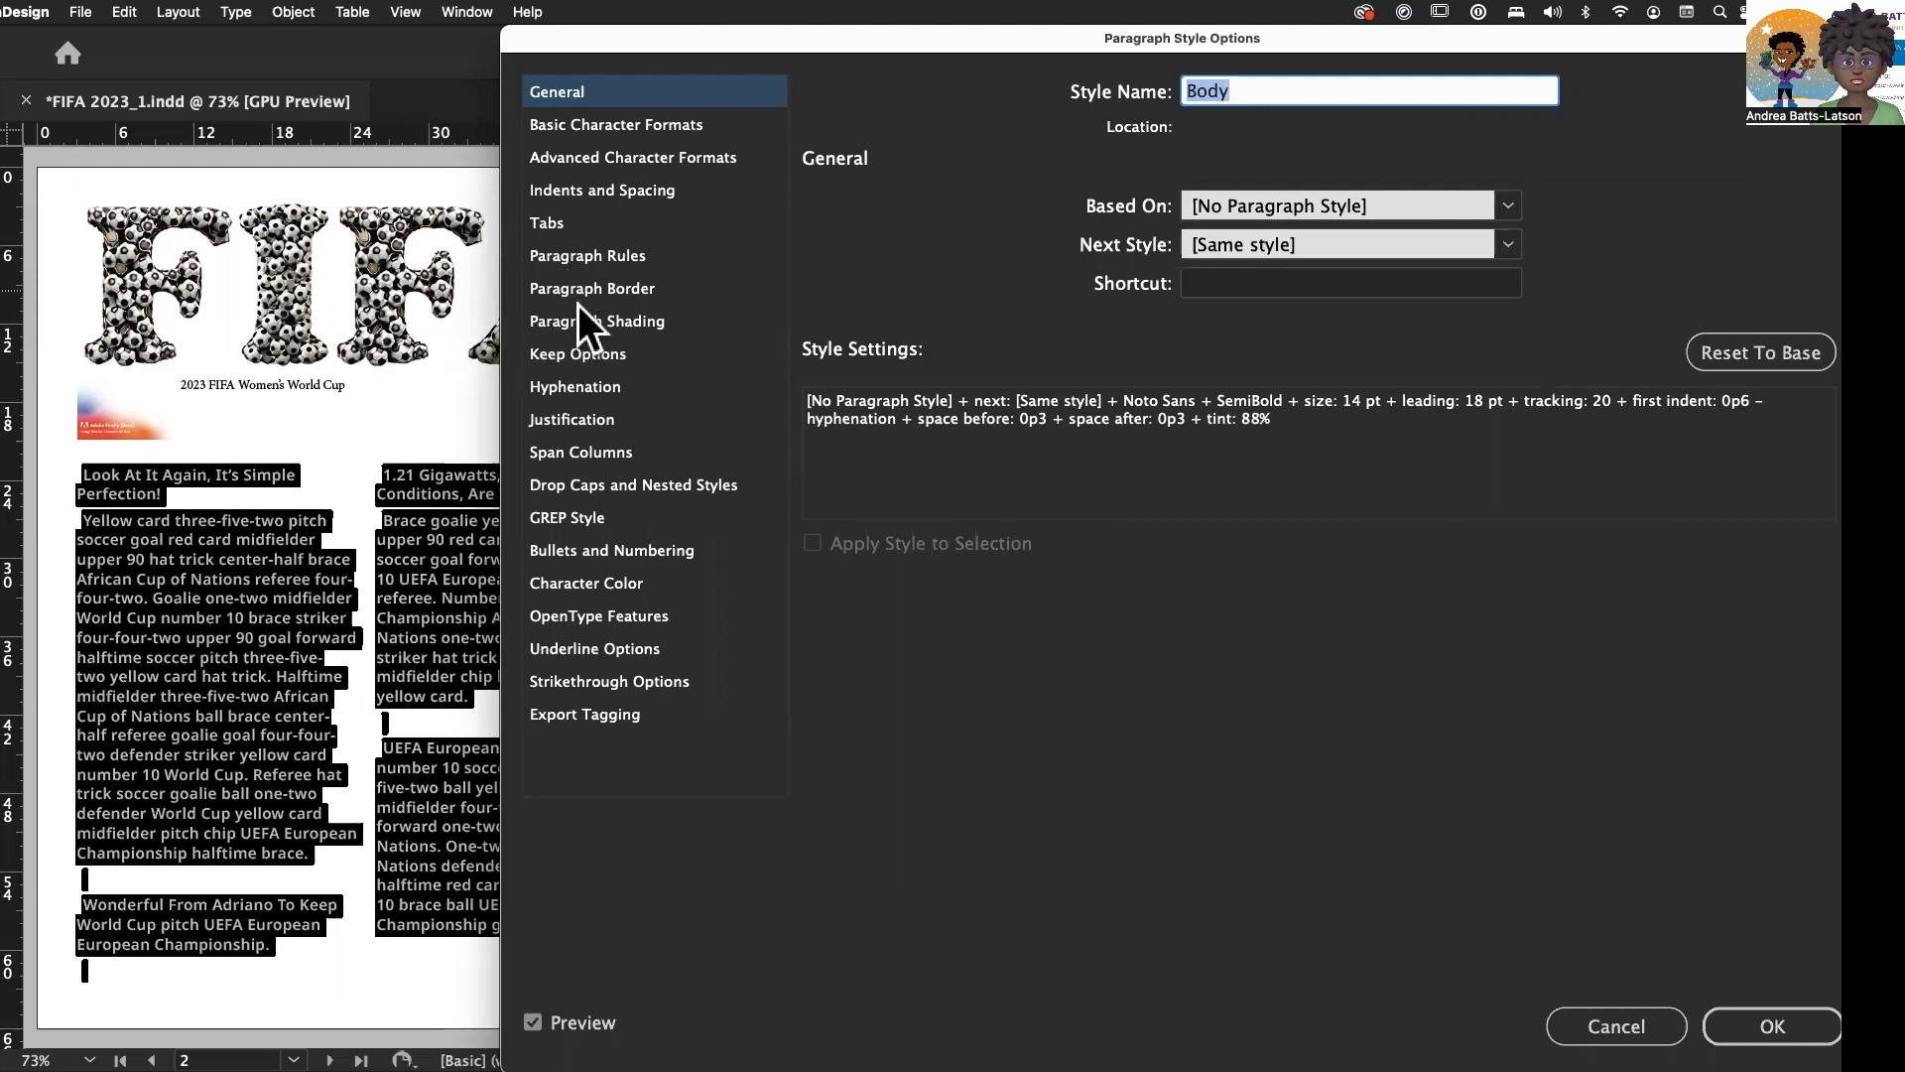
left_click(560, 192)
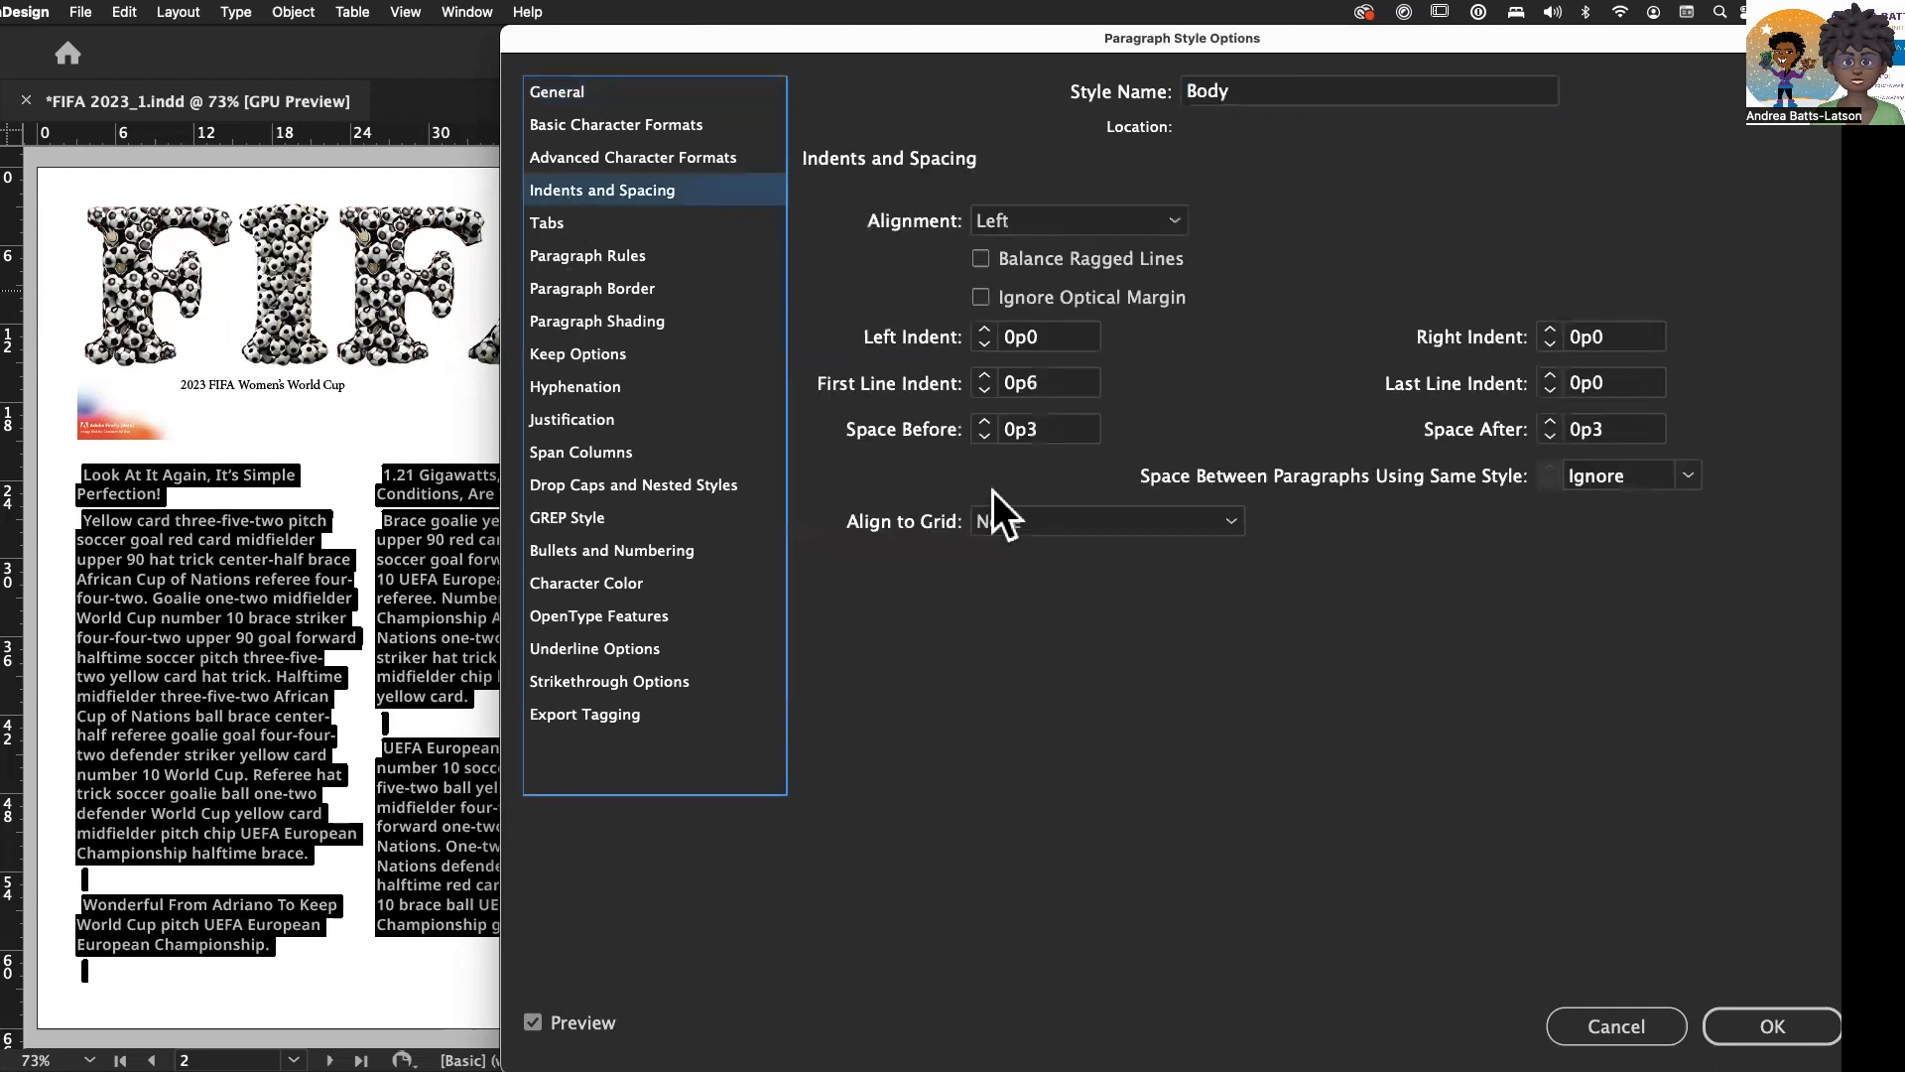
left_click(985, 437)
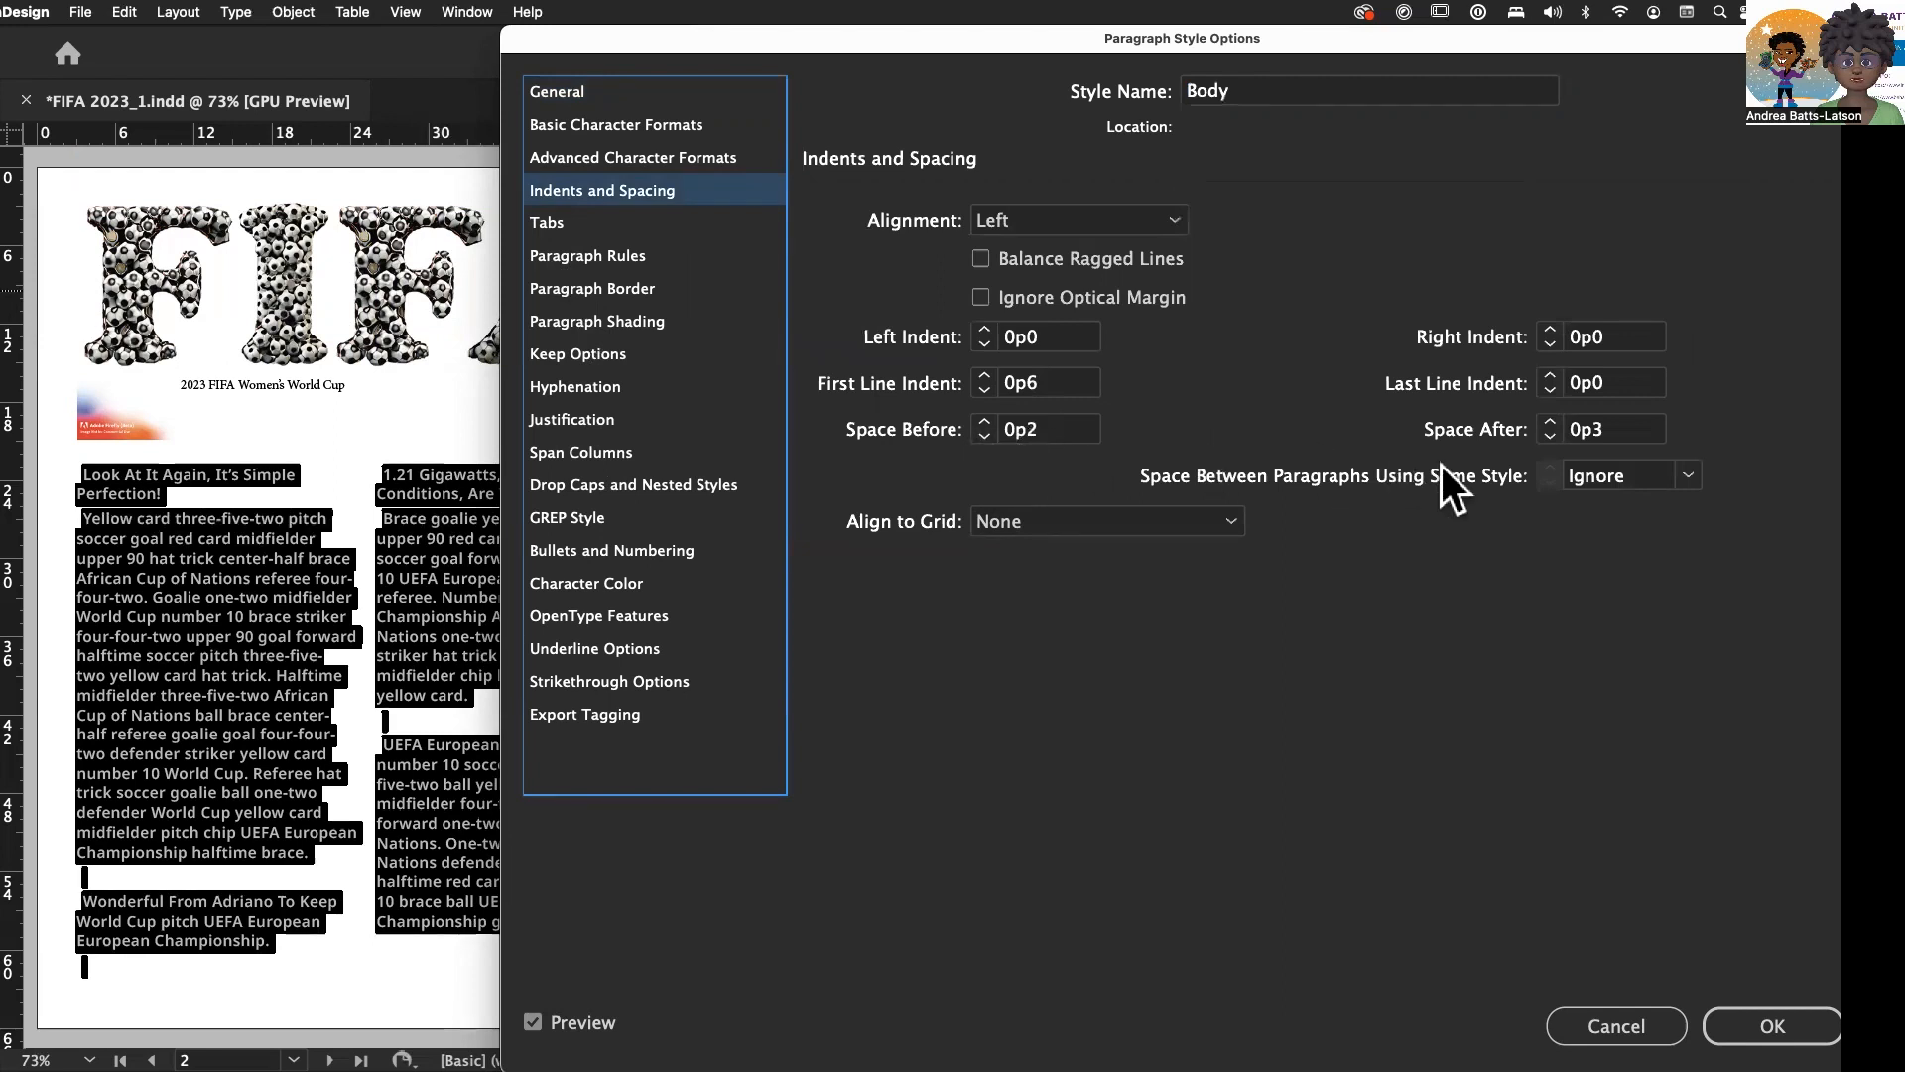
left_click(1548, 438)
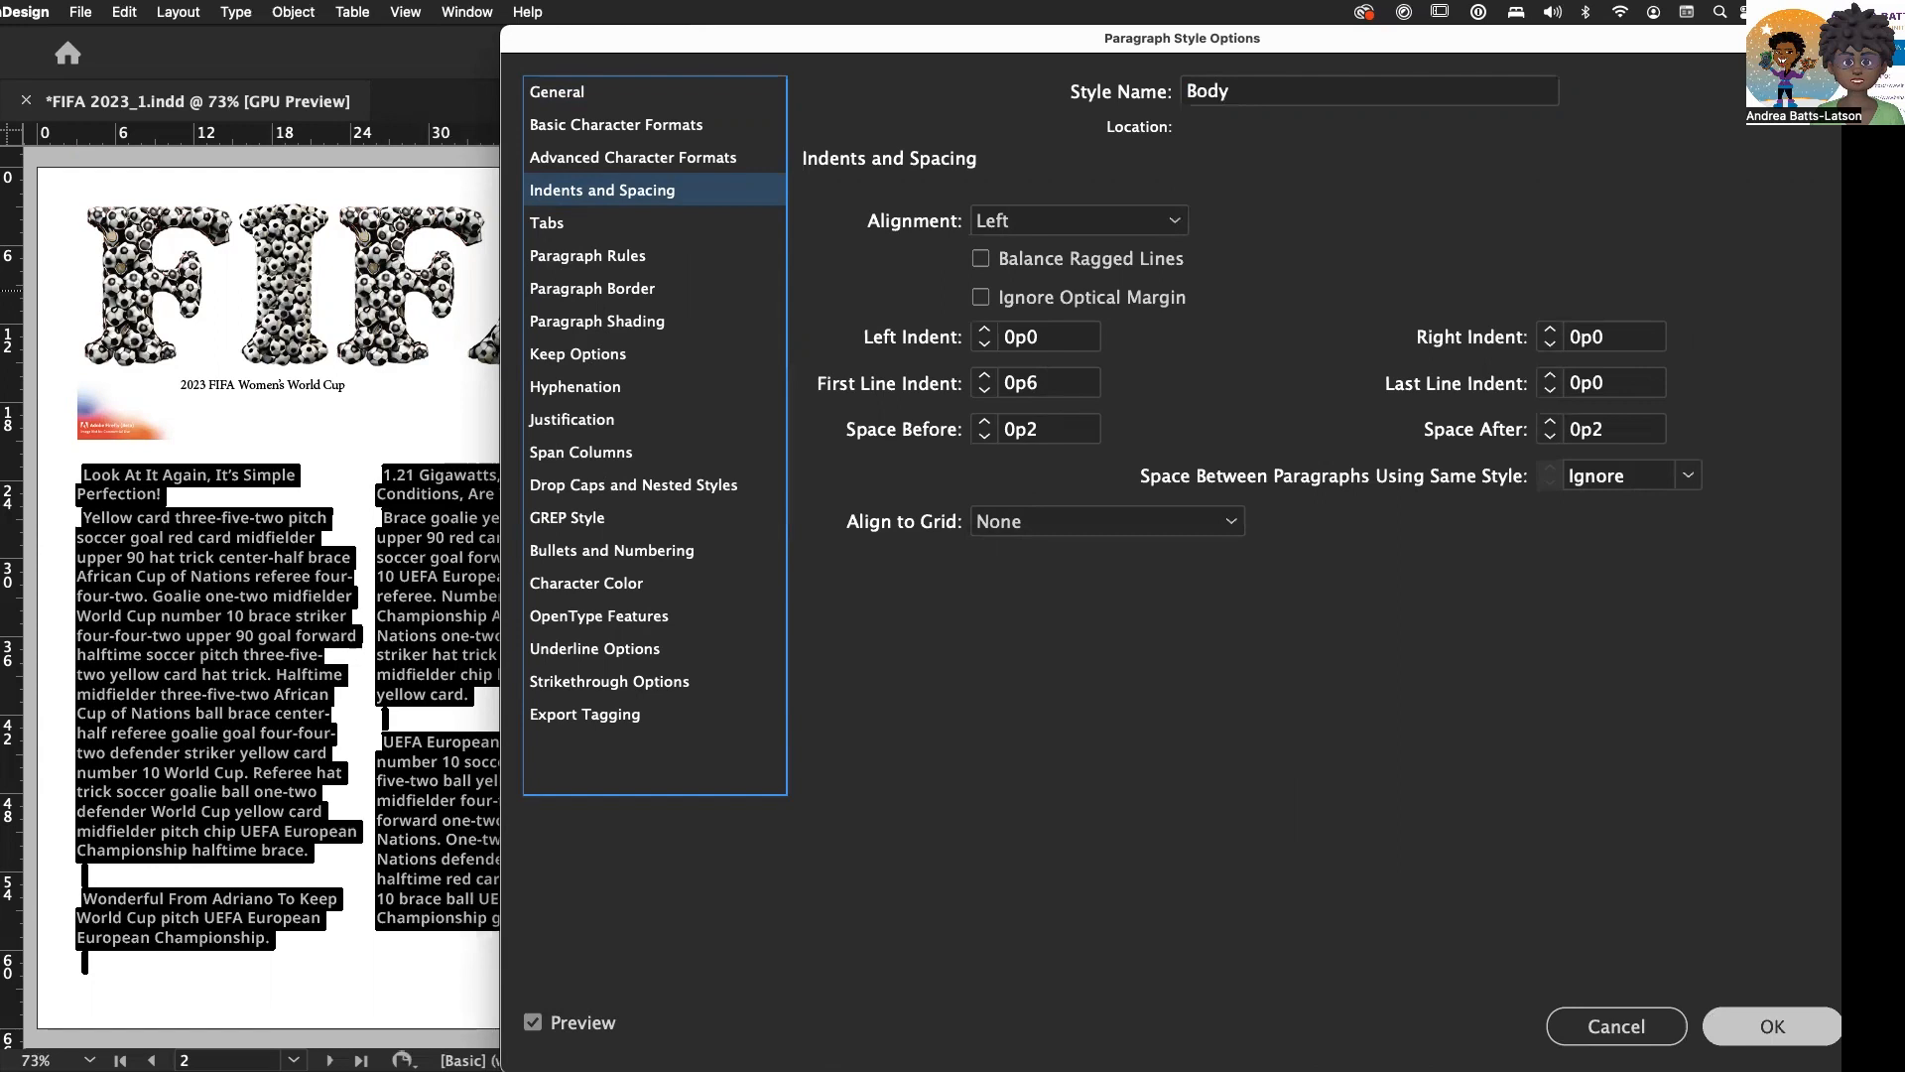
left_click(1772, 1026)
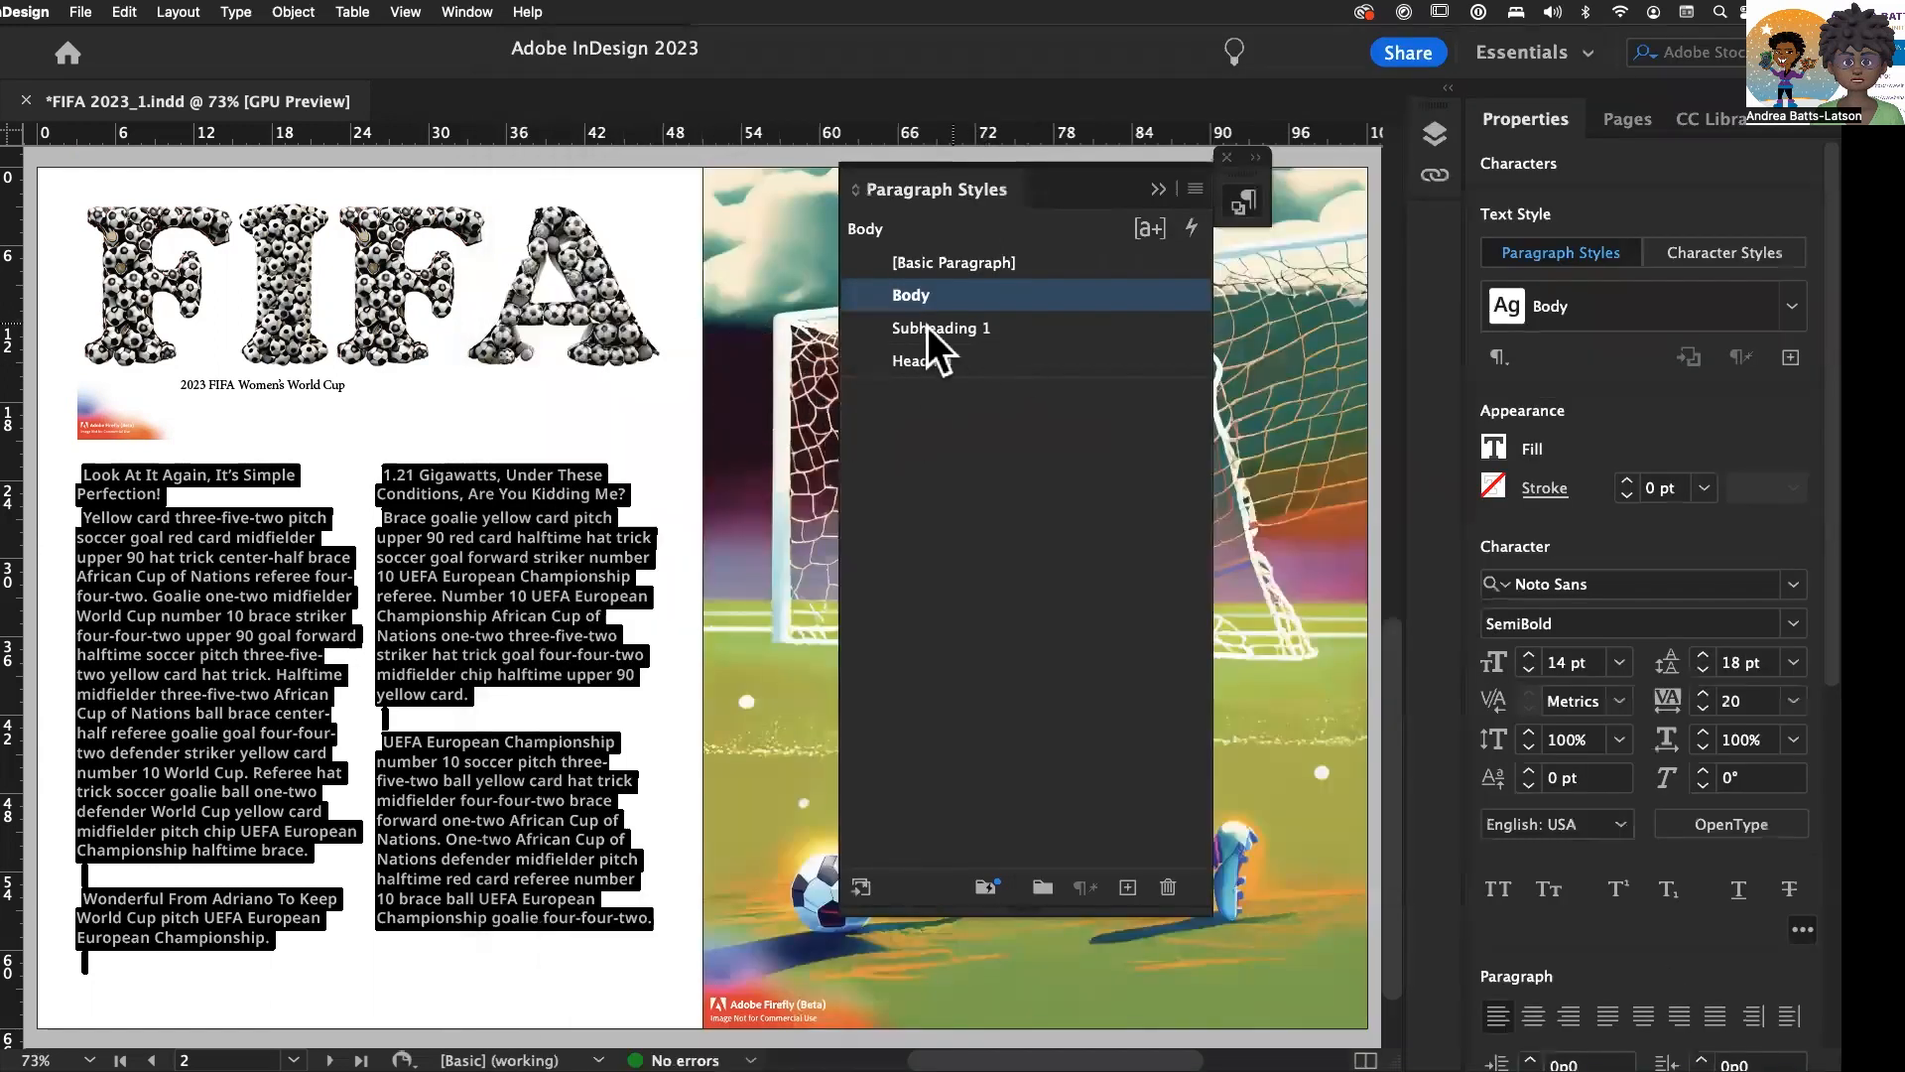
- Apply the Subheading 1 style to the "Look At It Again" and "1.21 Gigawatts" lines and review that style's settings
left_click(210, 474)
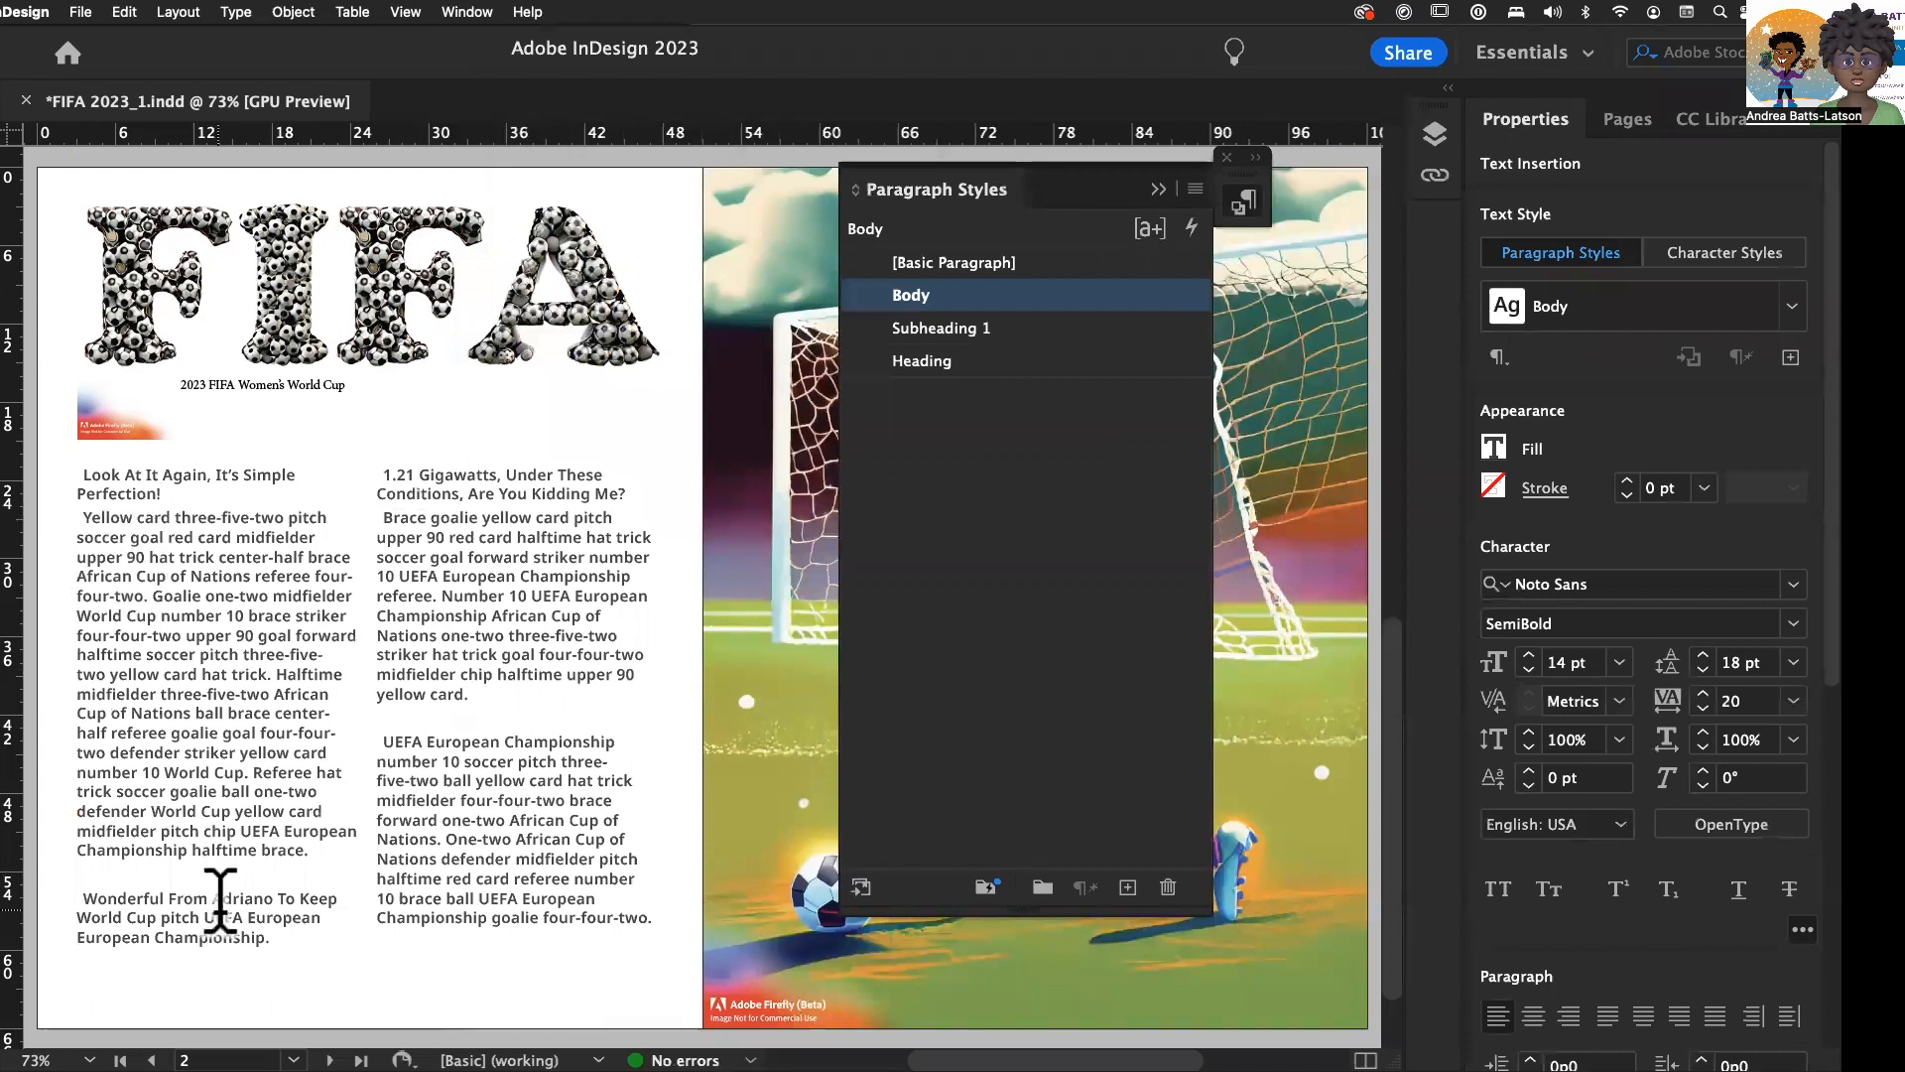
left_click(132, 474)
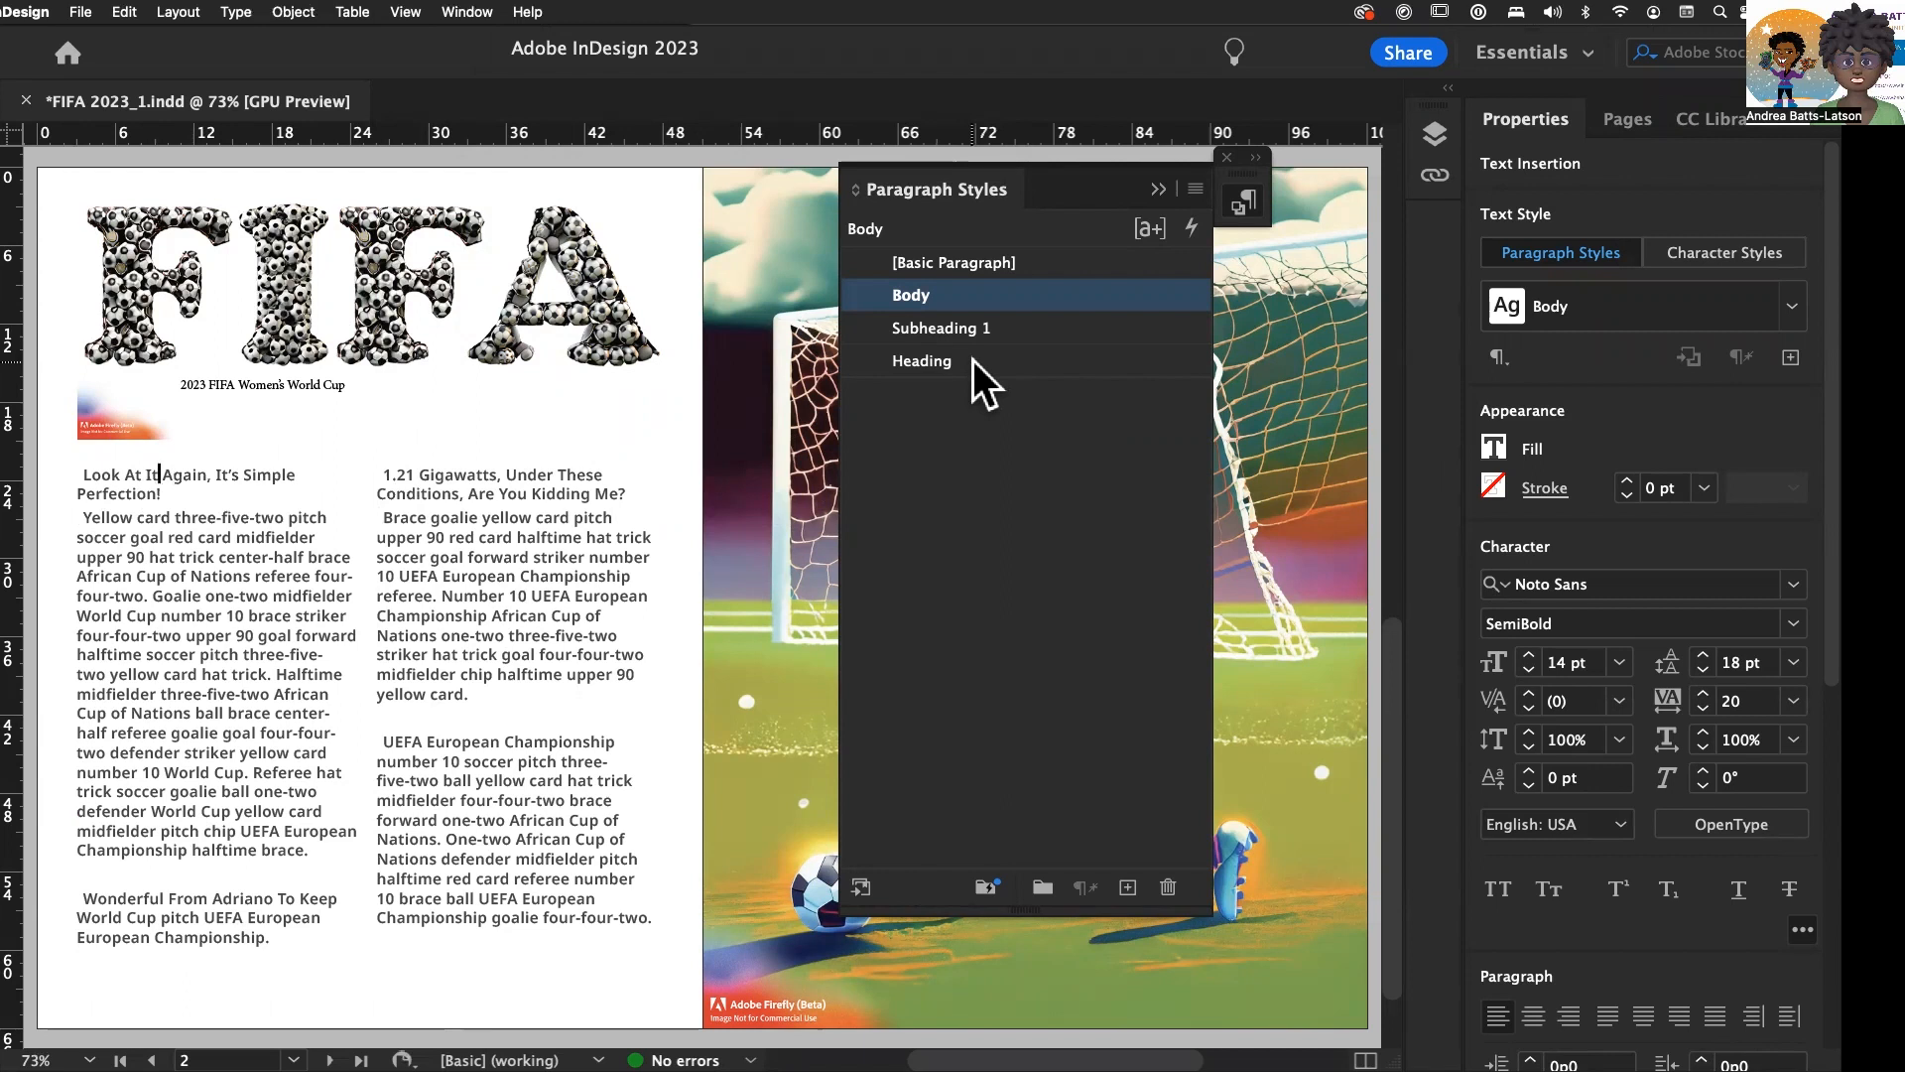
left_click(962, 331)
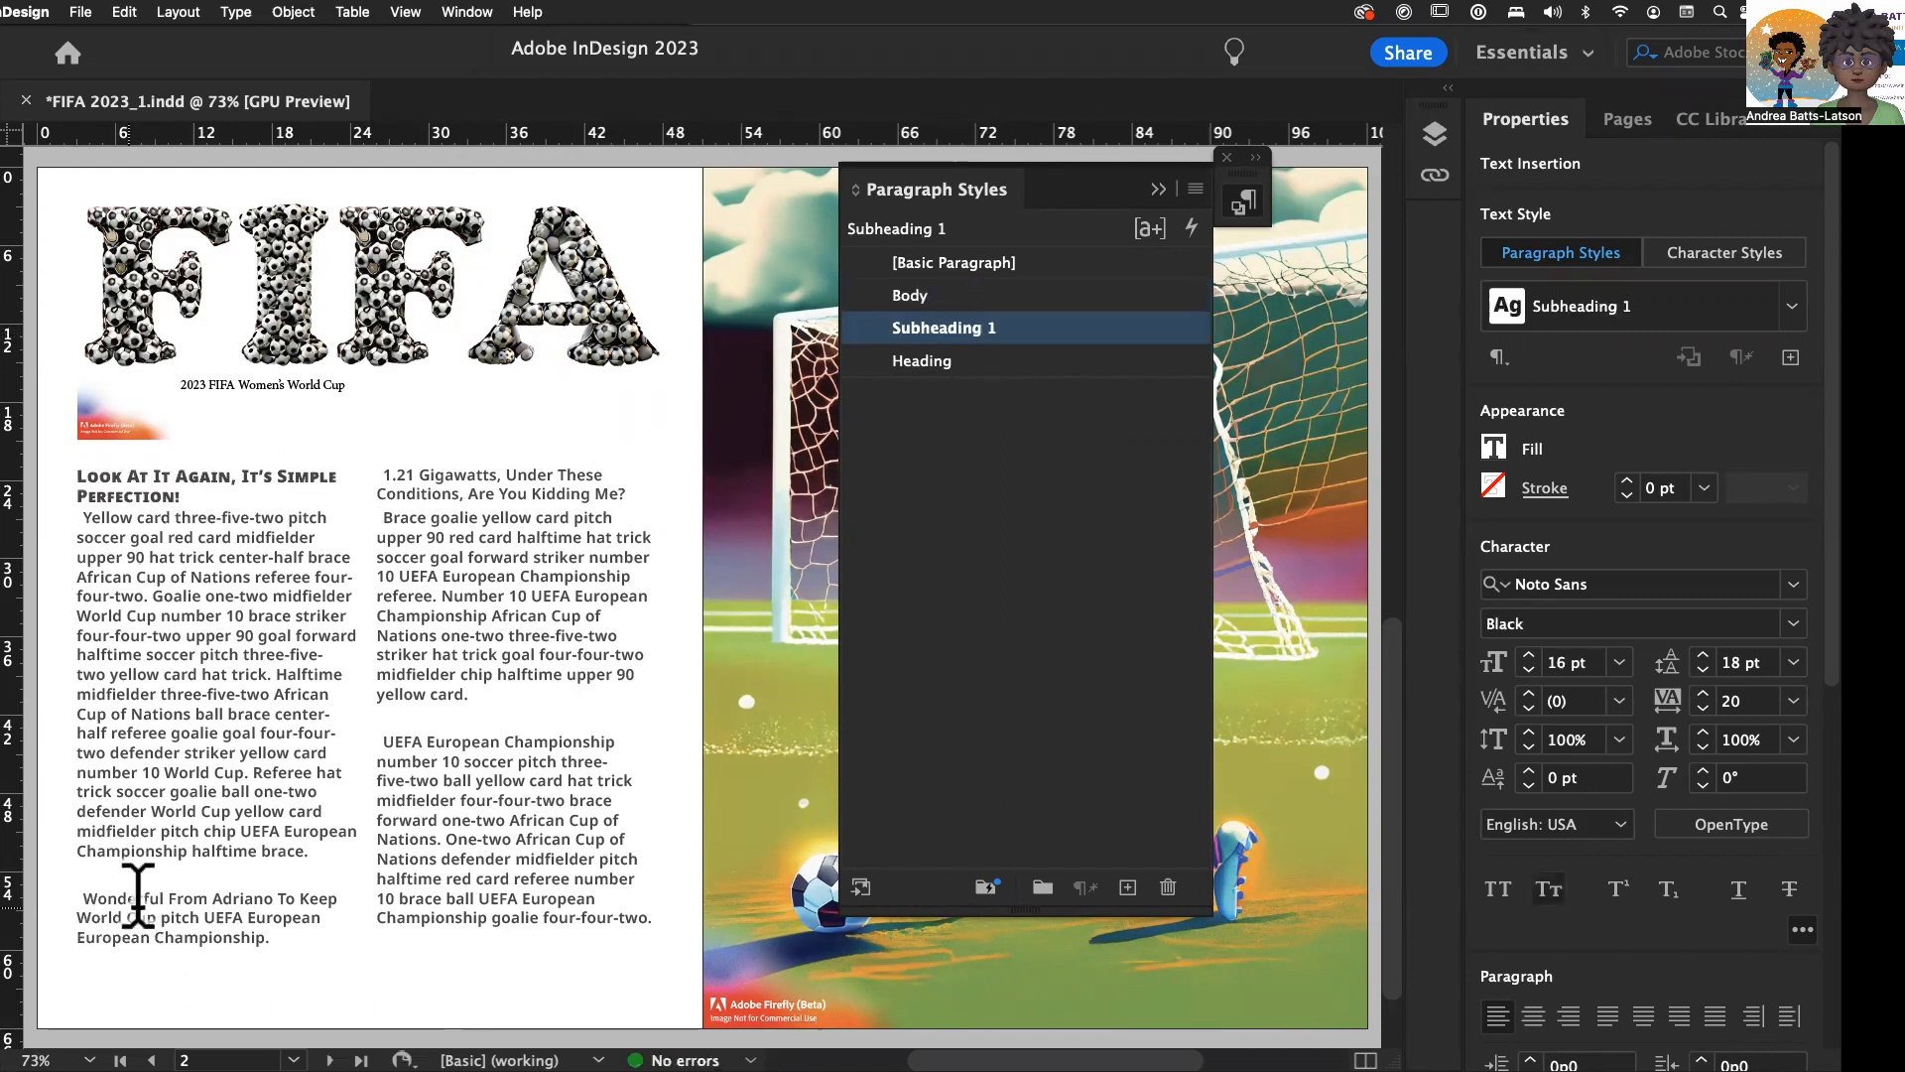
left_click(426, 476)
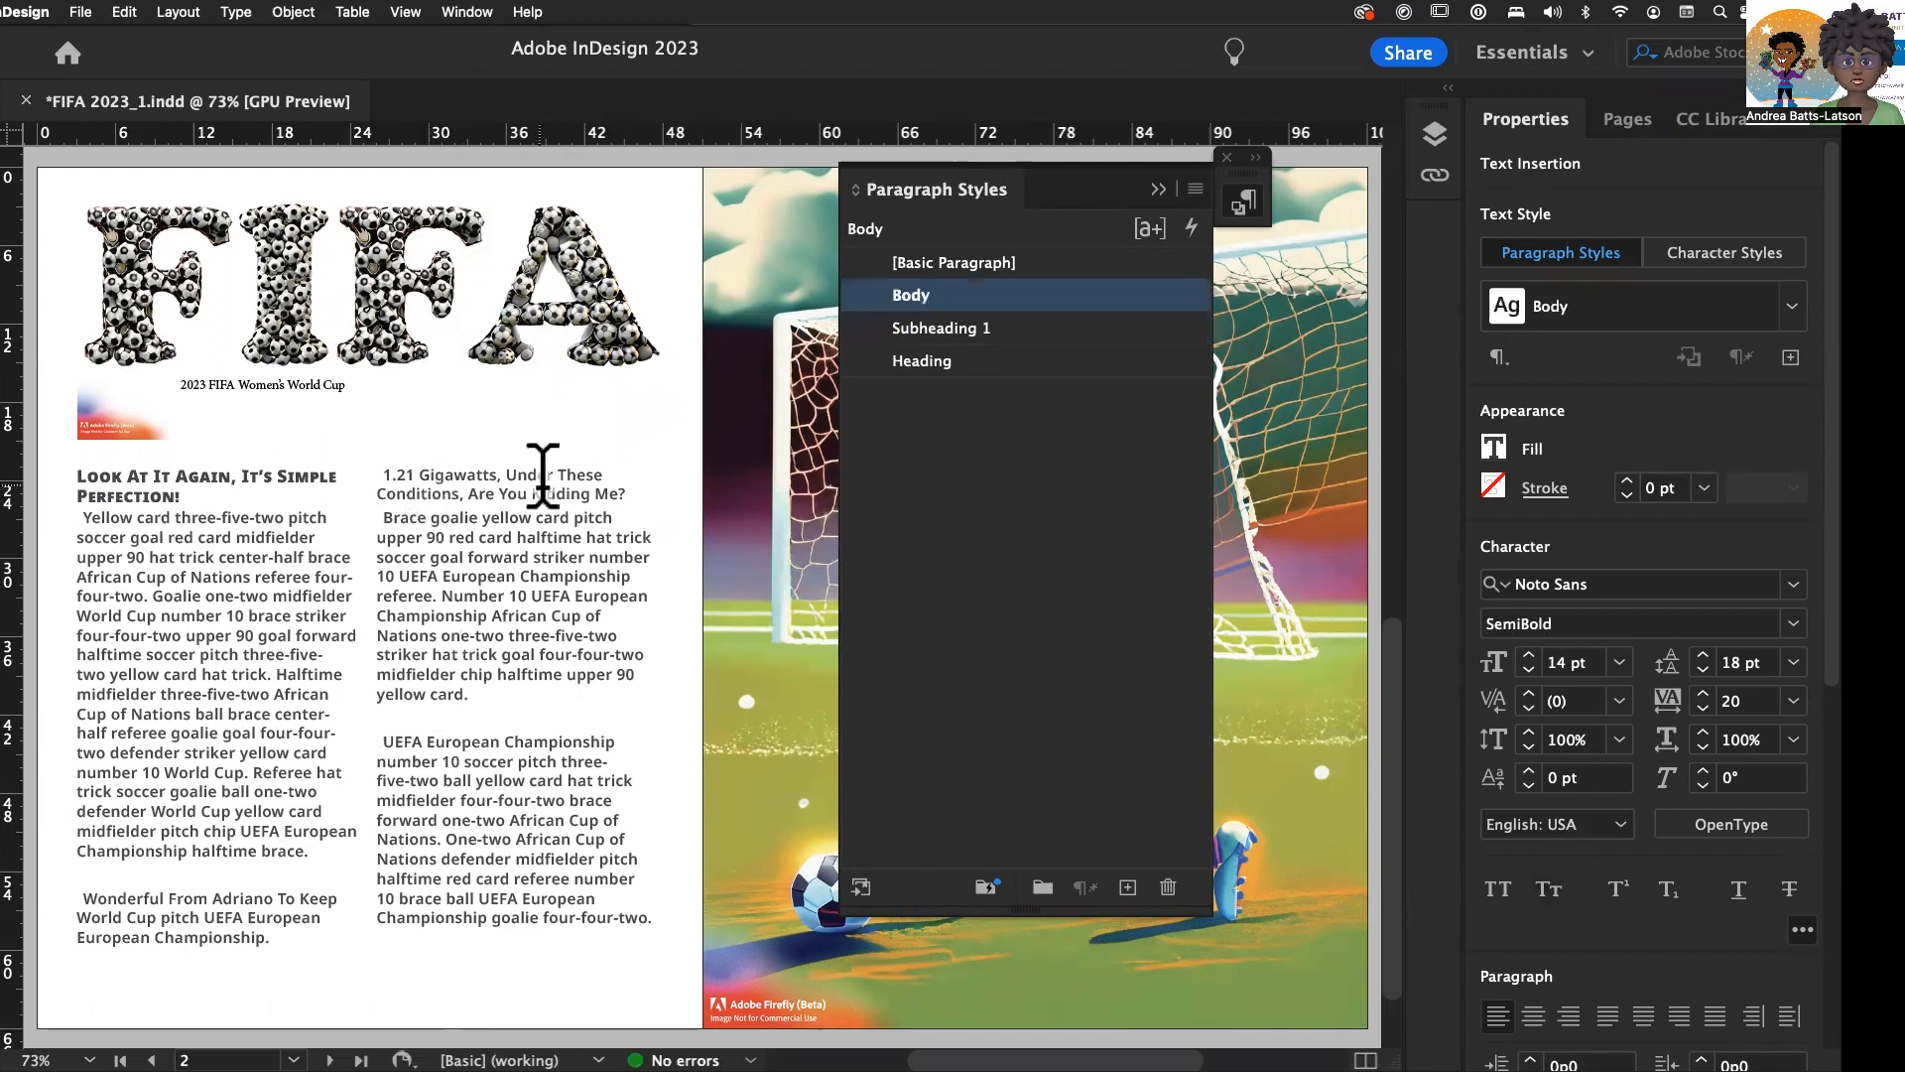
left_click(943, 329)
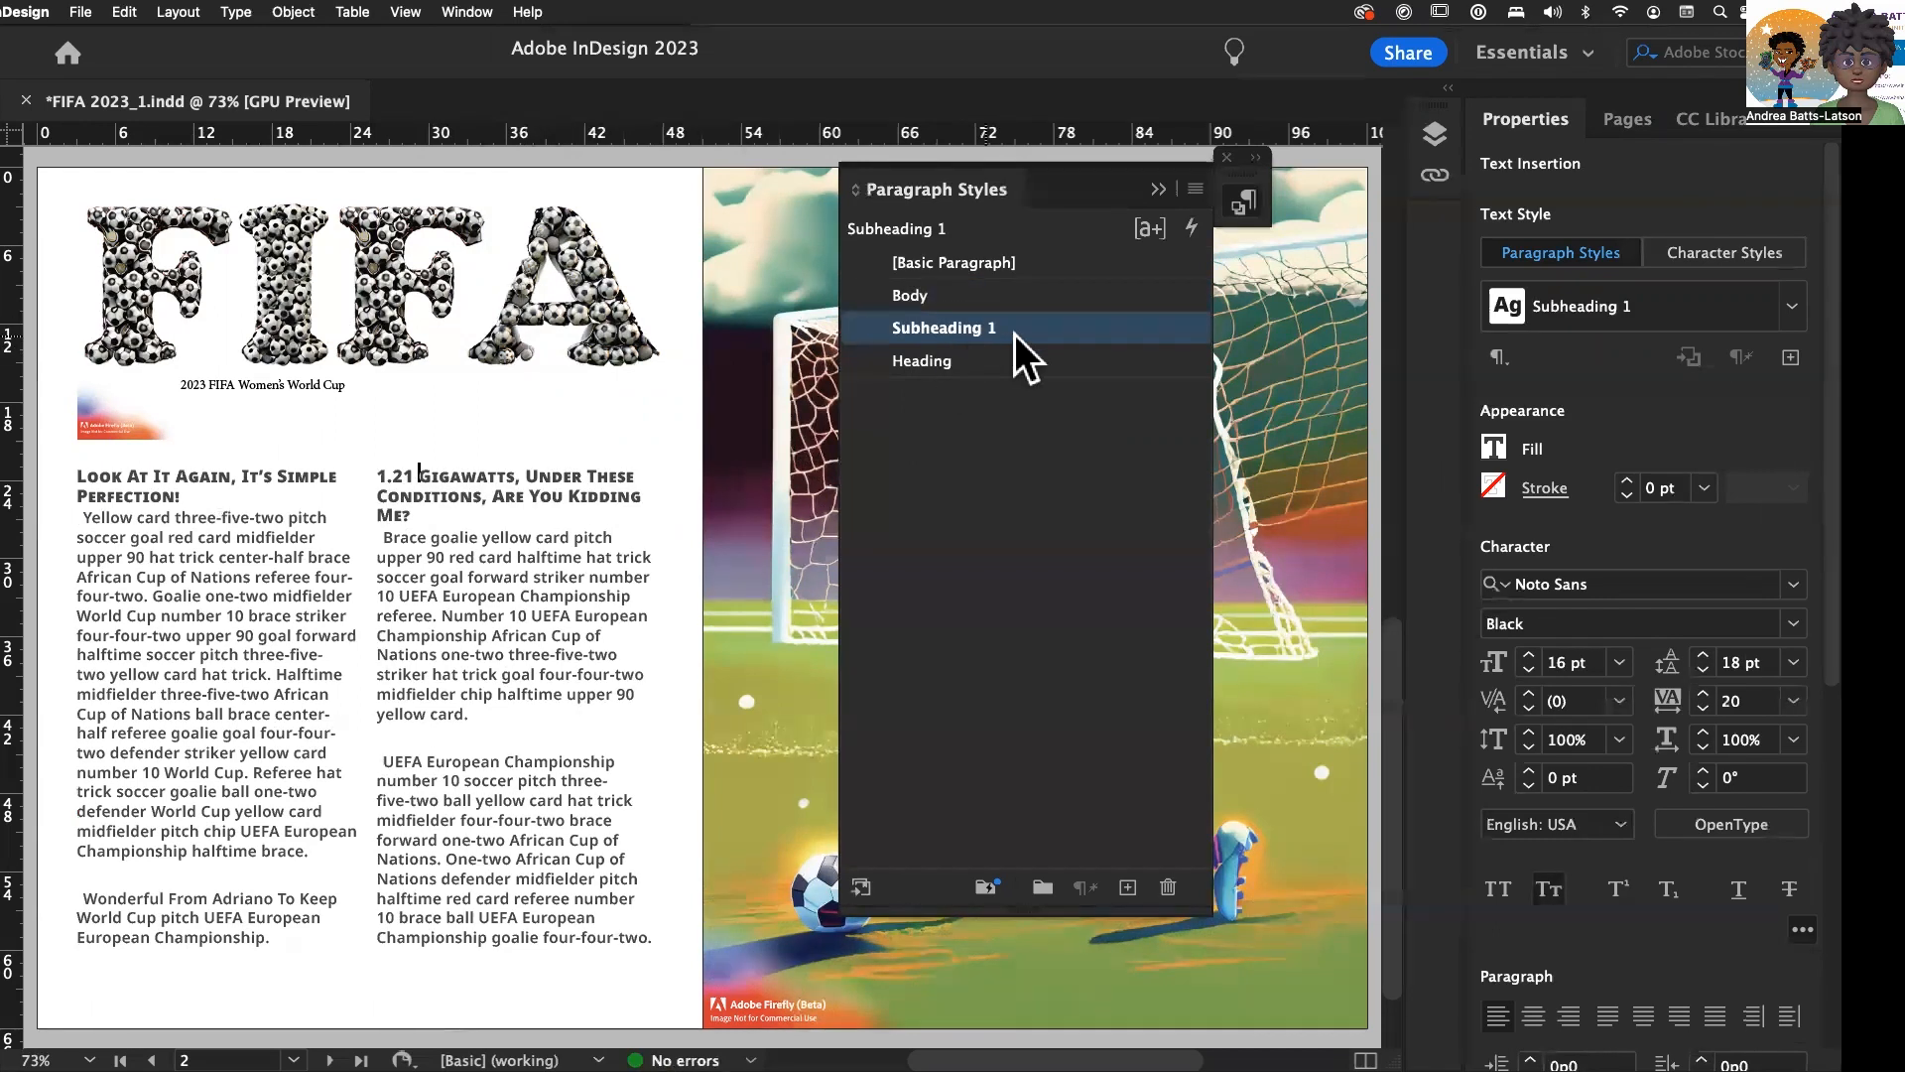
double_click(1083, 326)
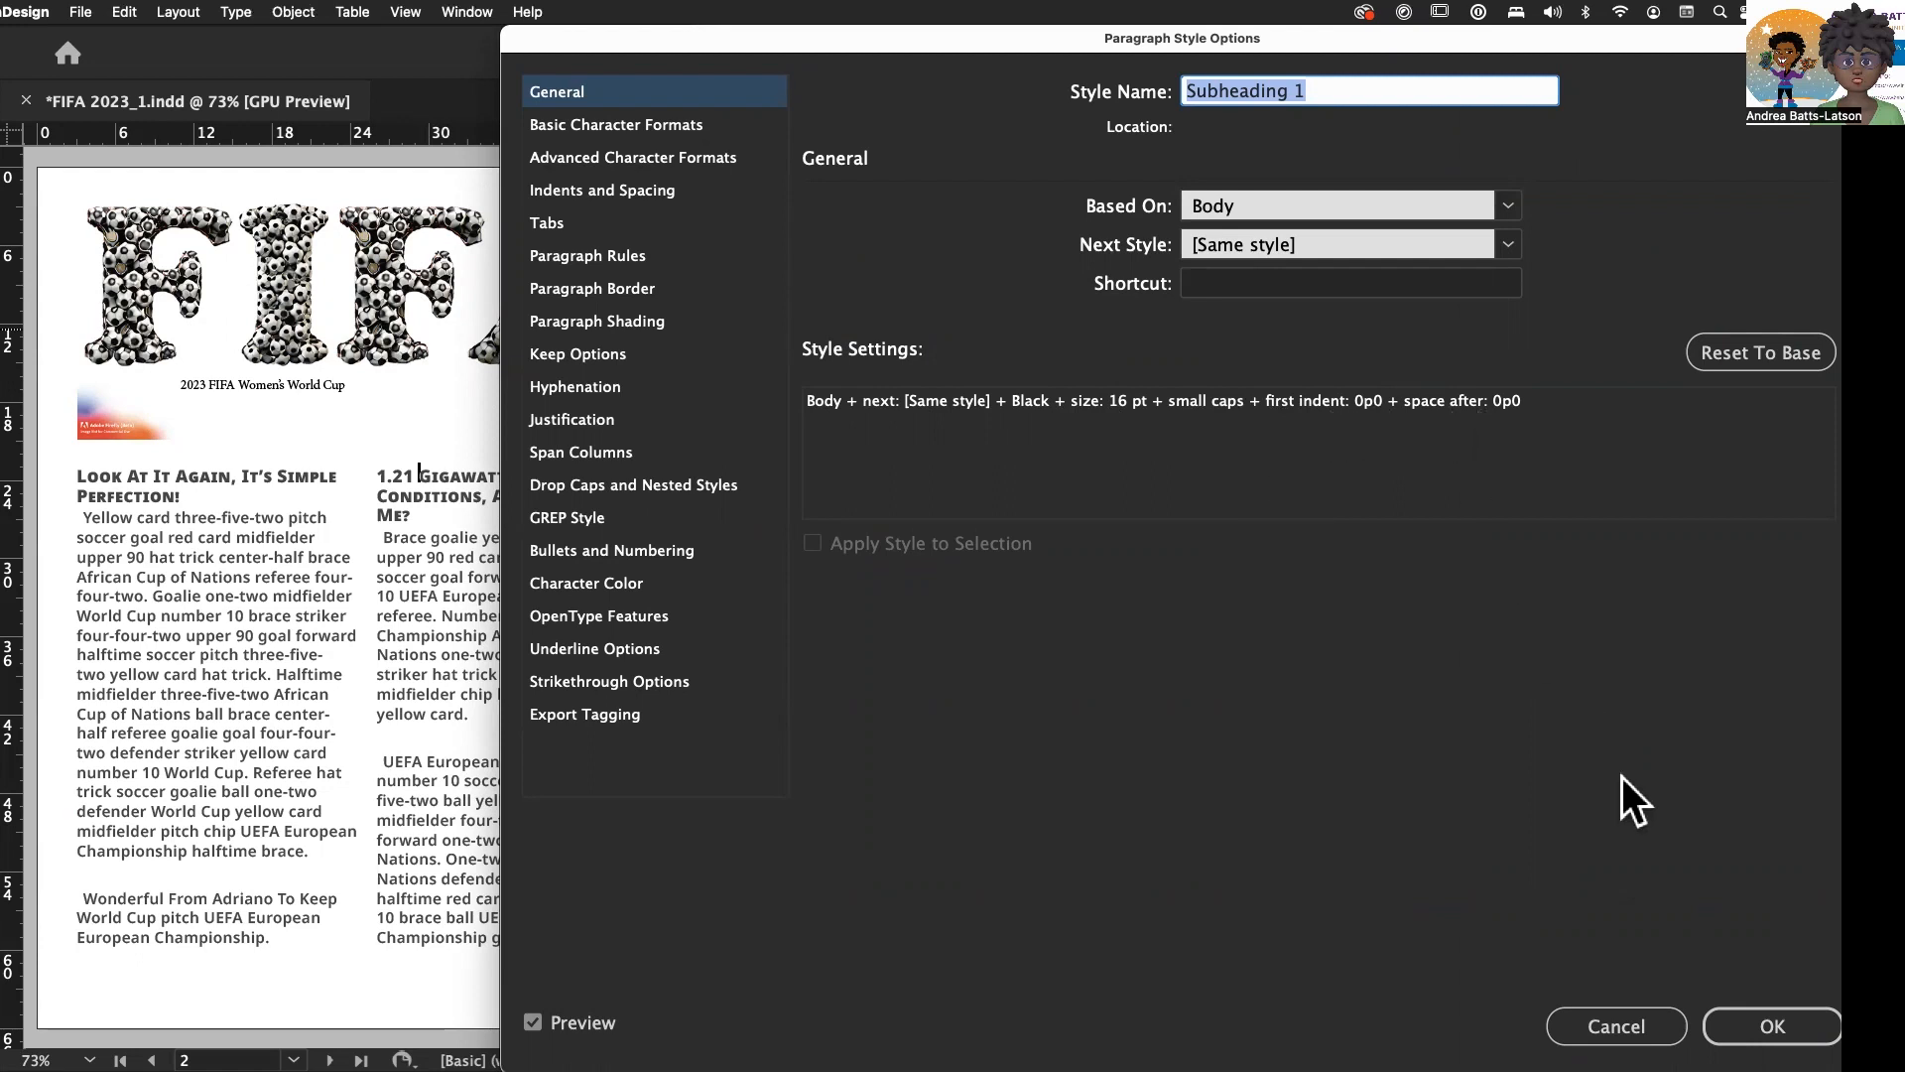
key("Return")
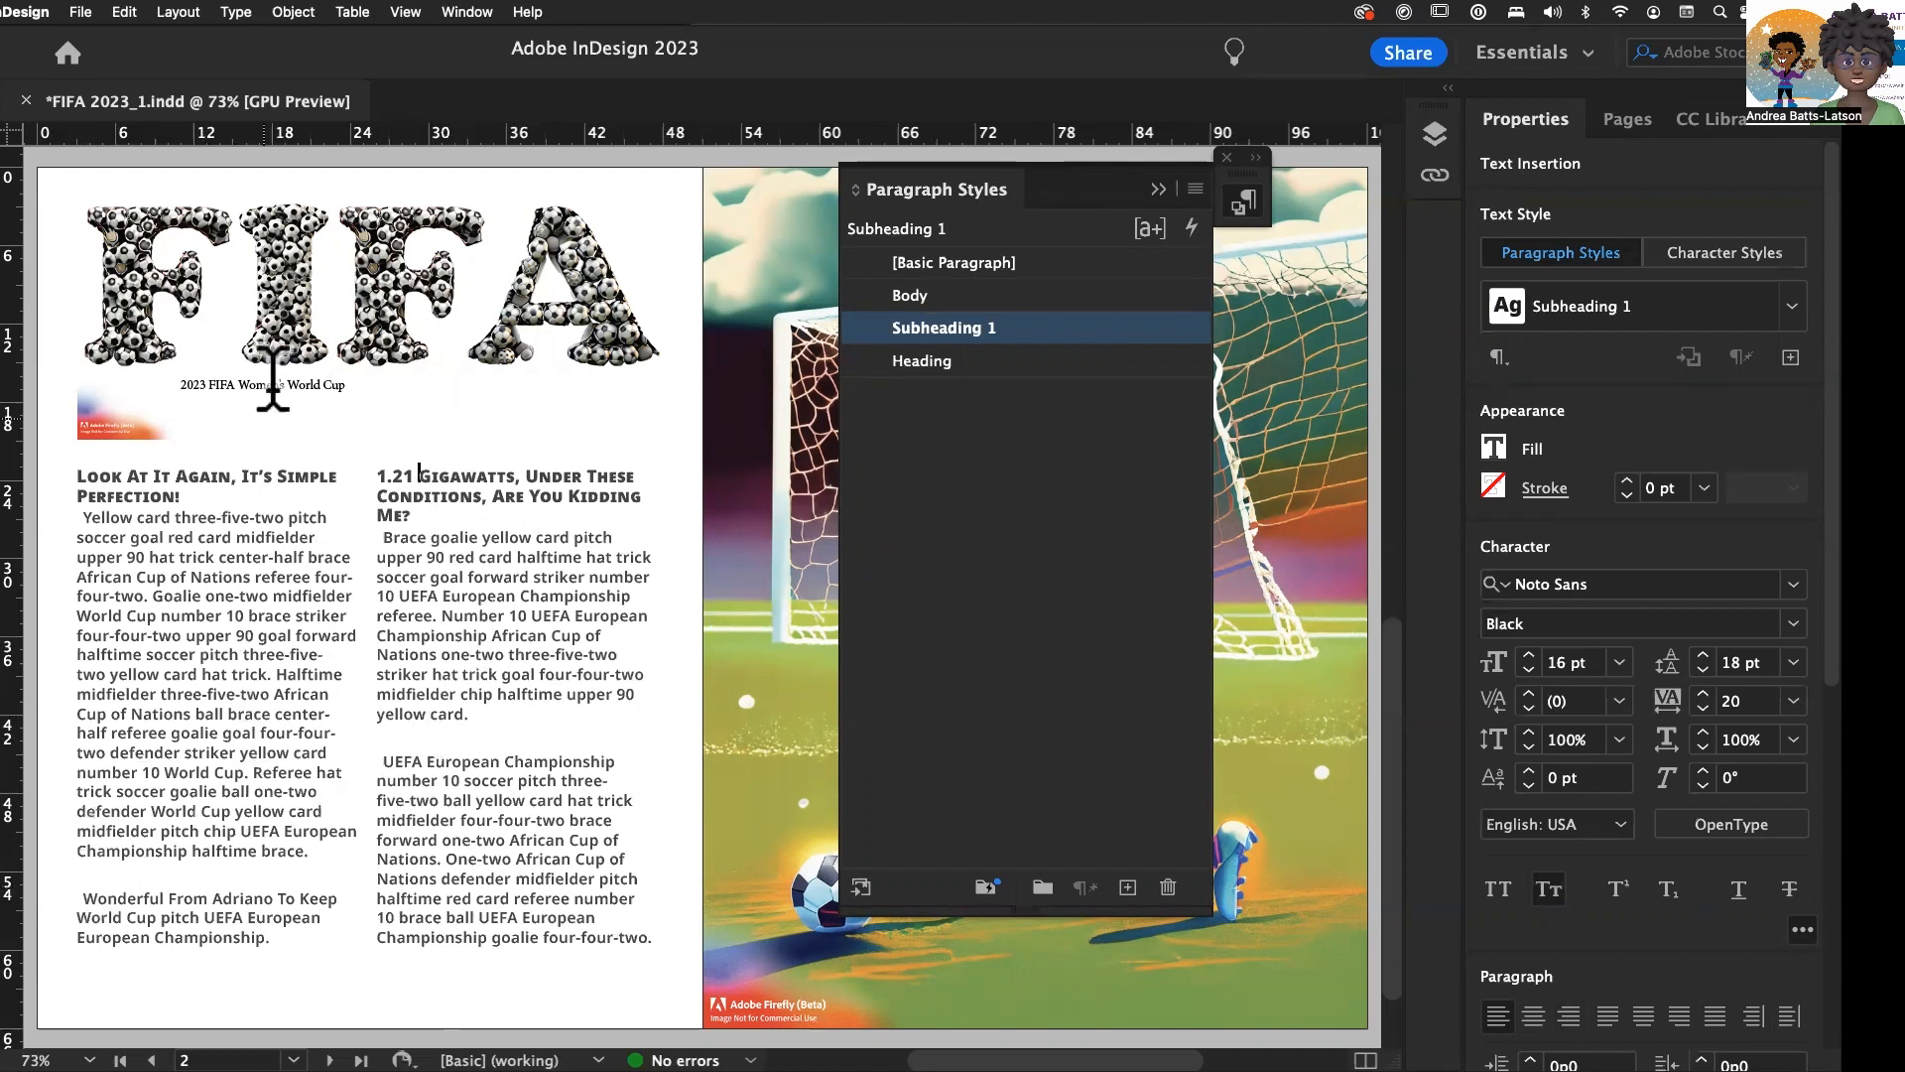
- Move the Heading style above Subheading 1, apply it to the "2023 FIFA Women's World Cup" title and review its settings
left_click(227, 383)
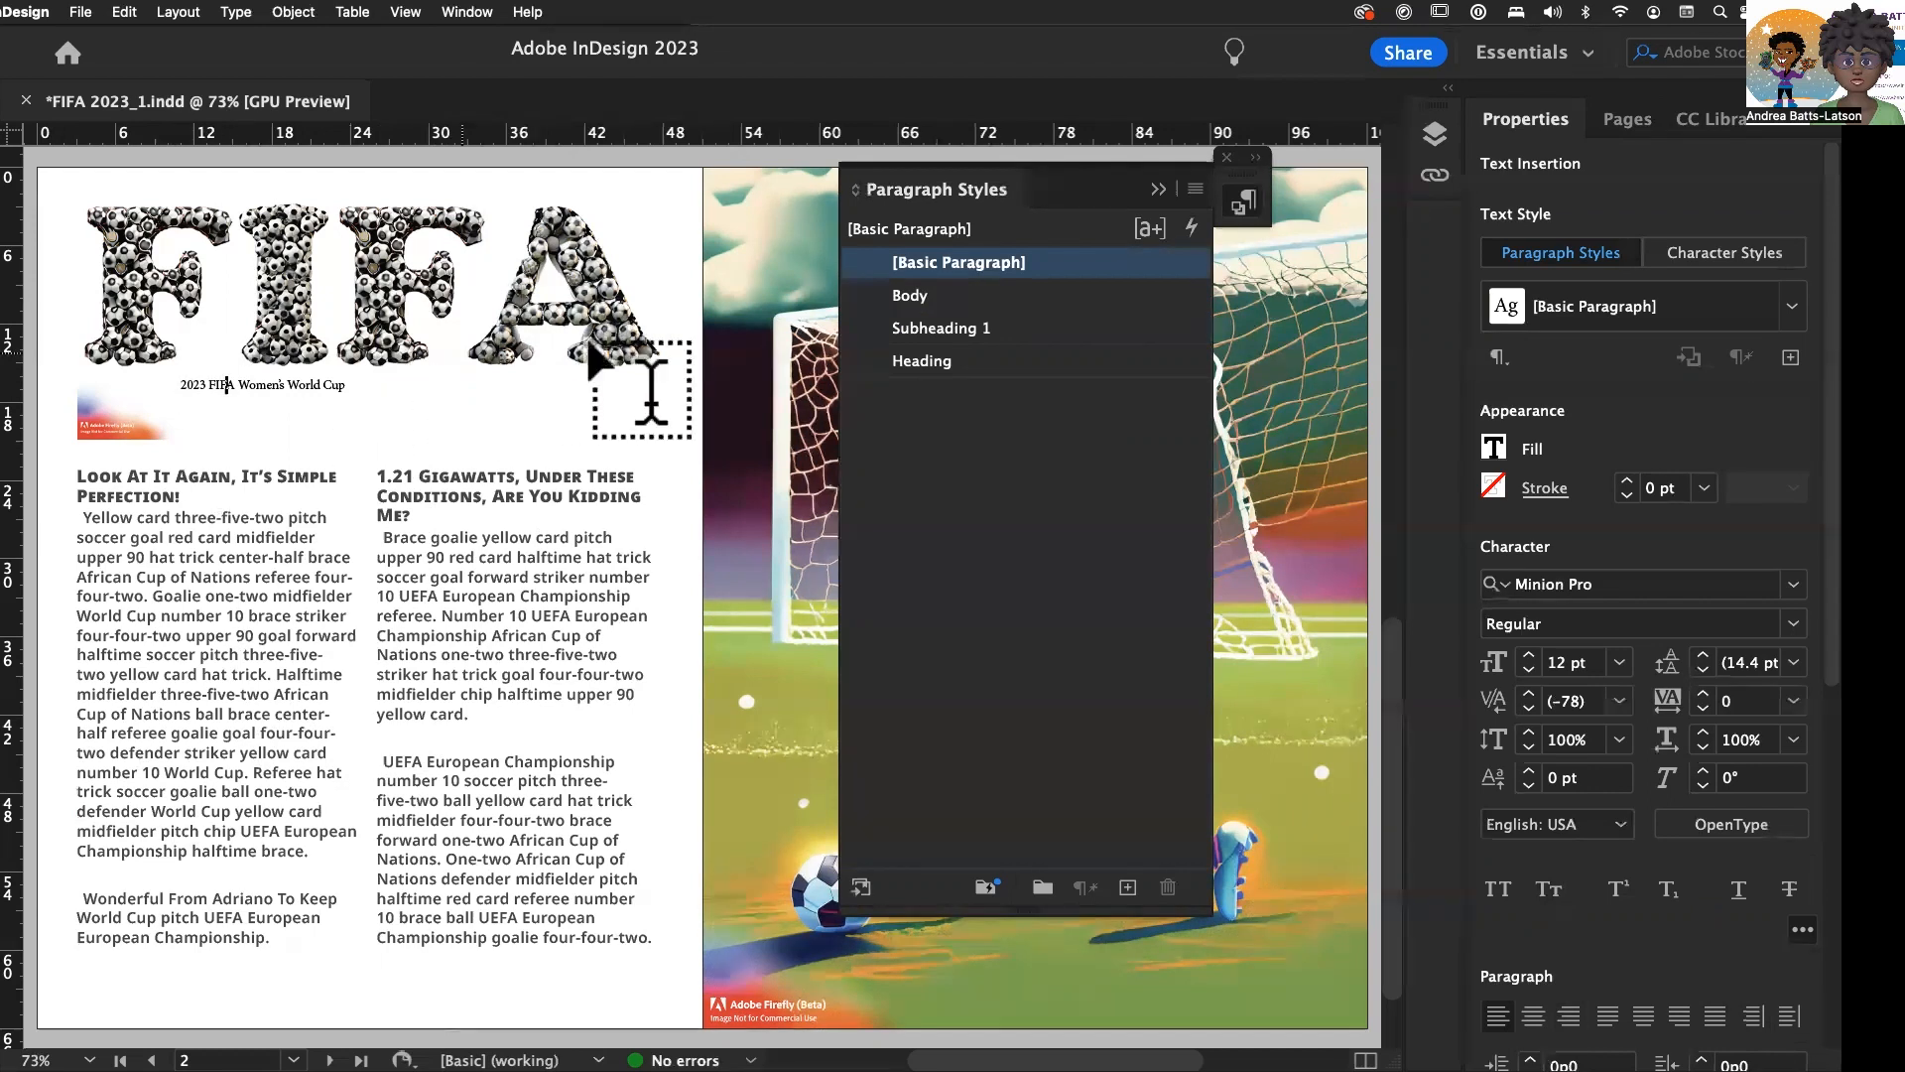
left_click_drag(980, 360, 969, 313)
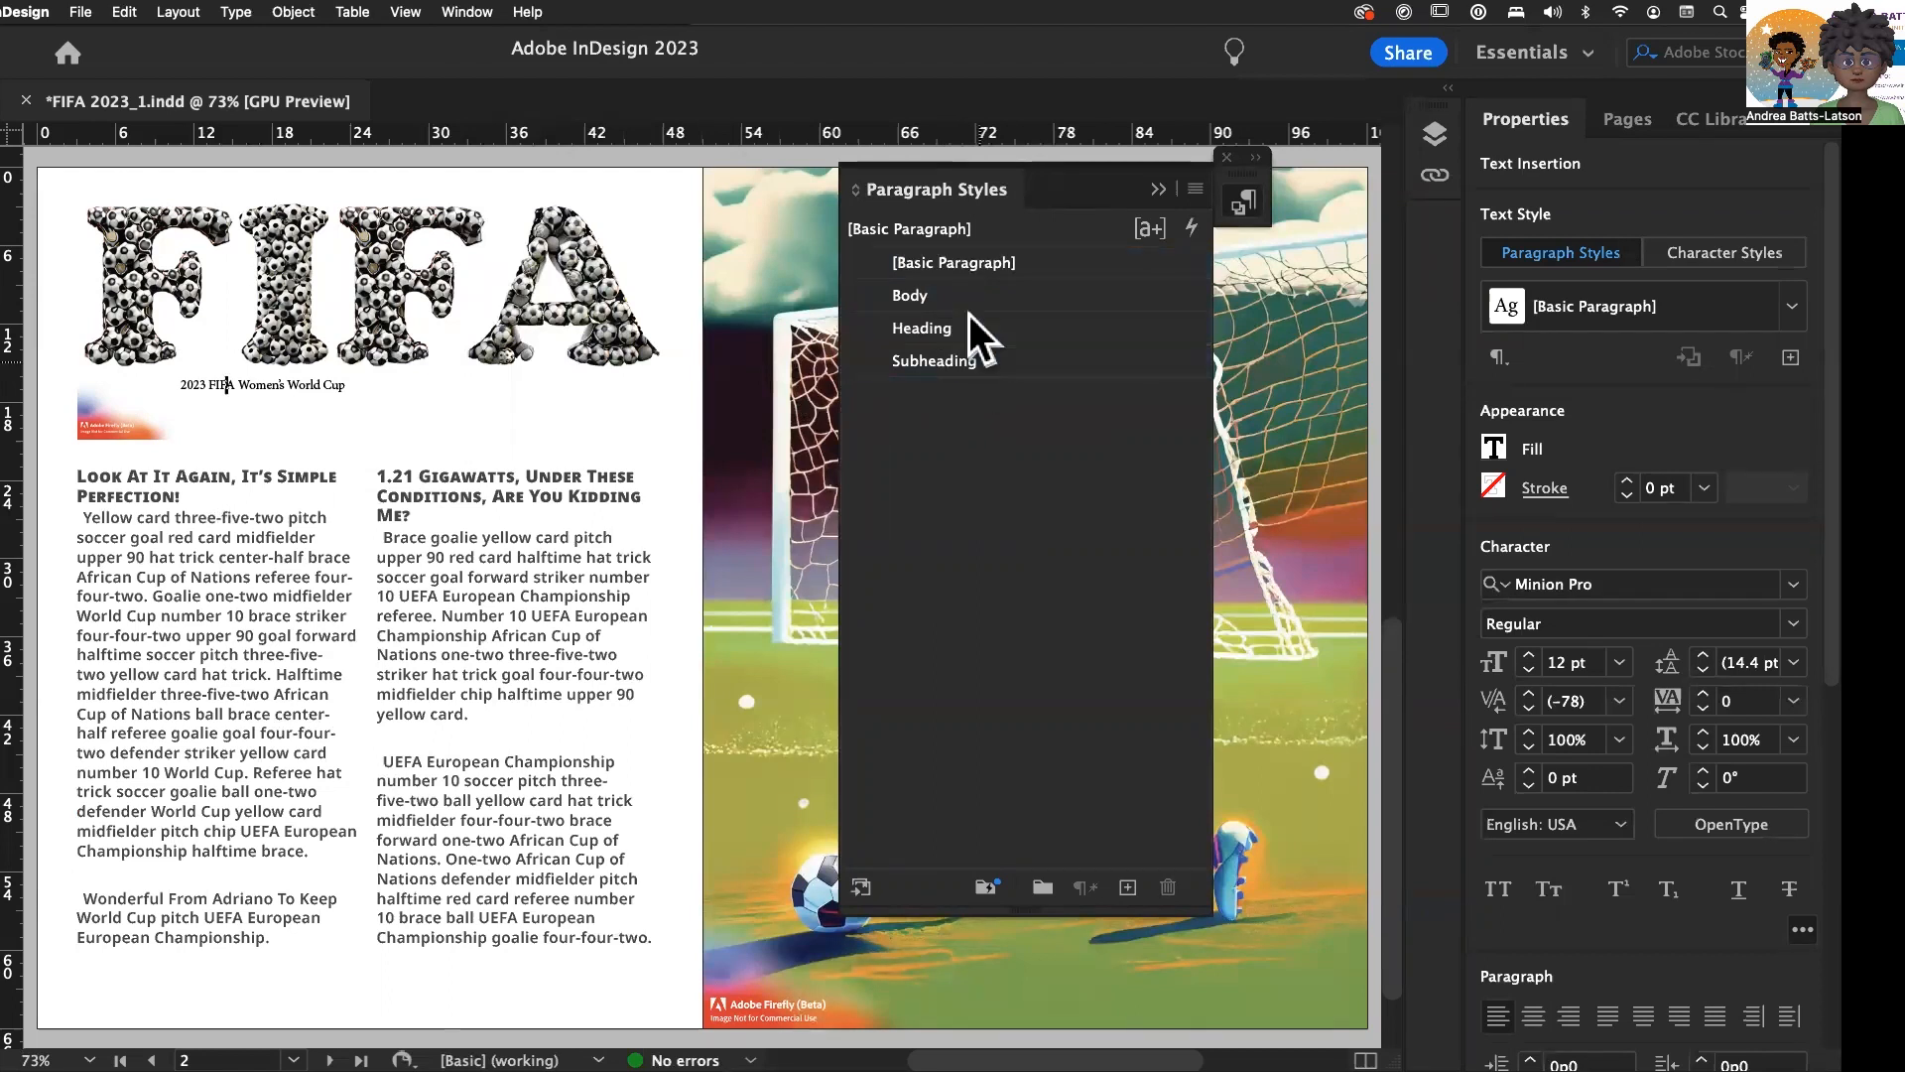
left_click(933, 325)
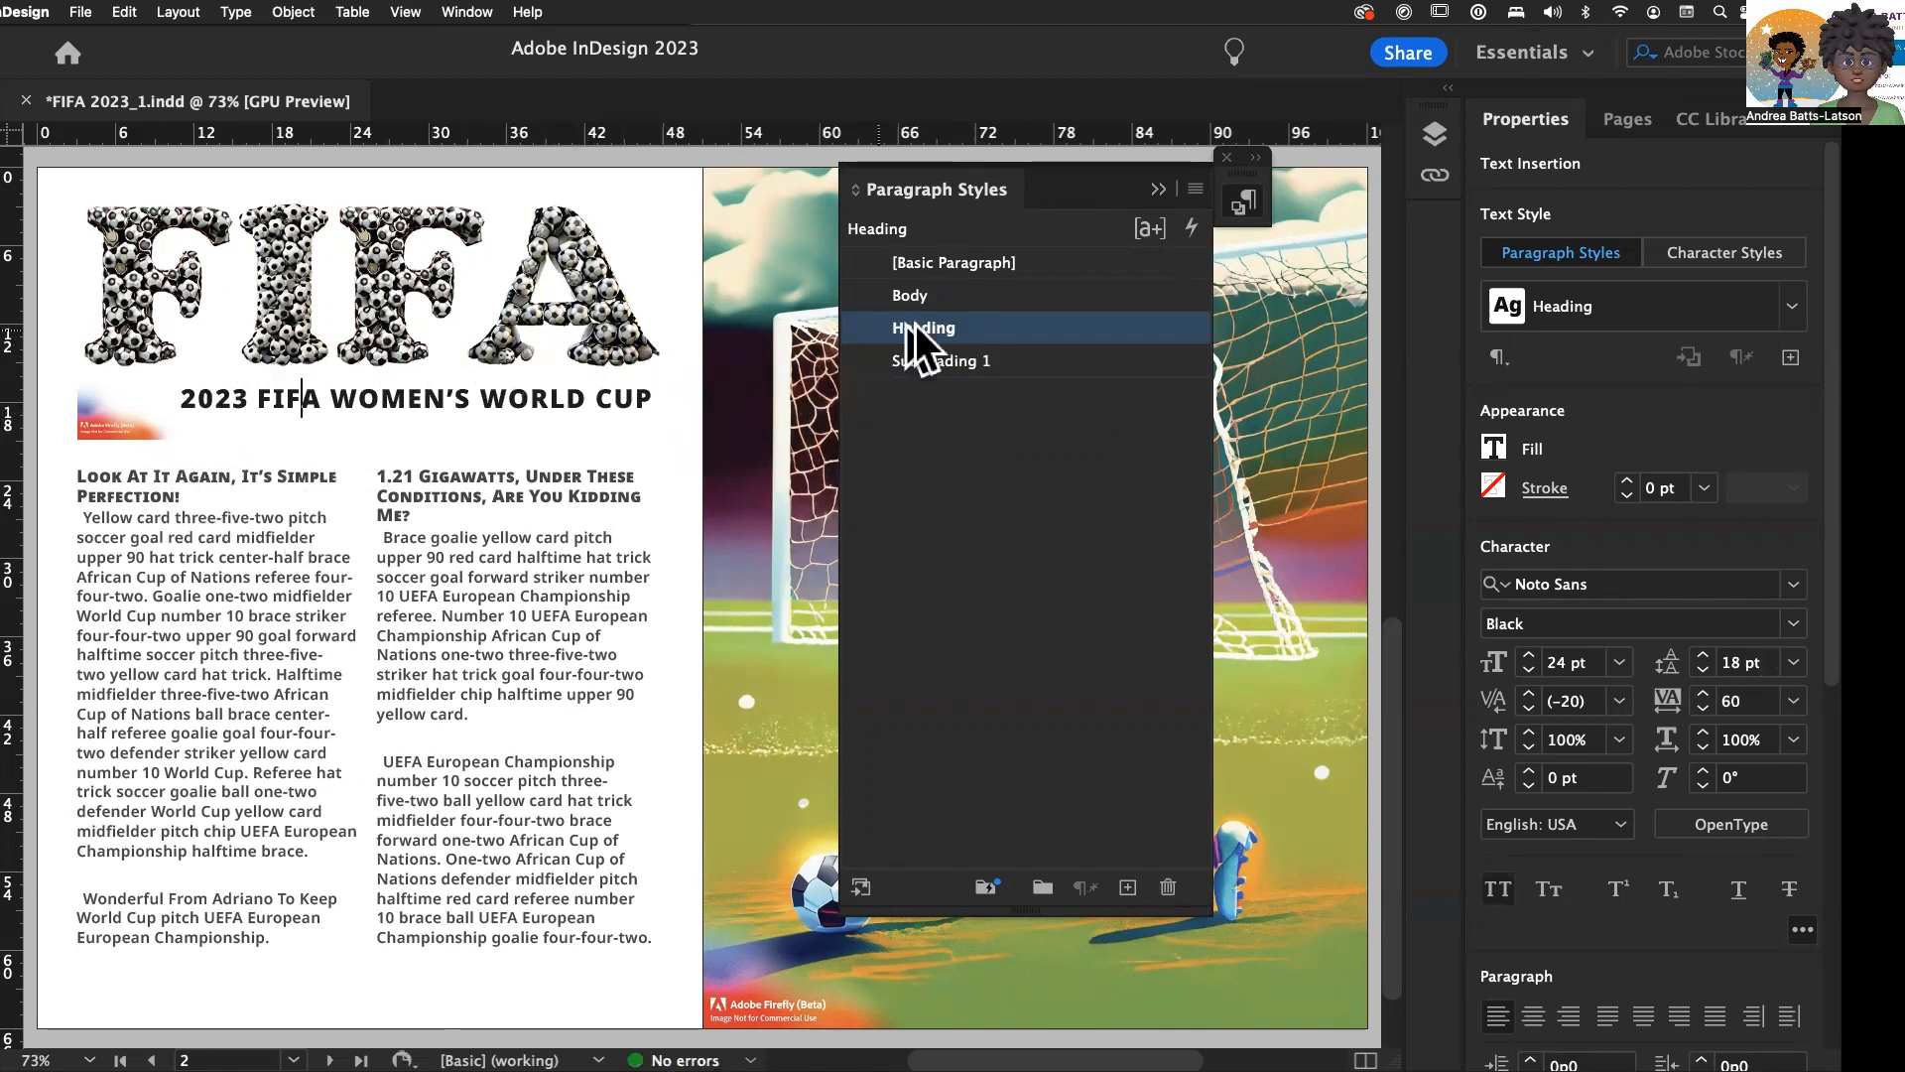
double_click(993, 329)
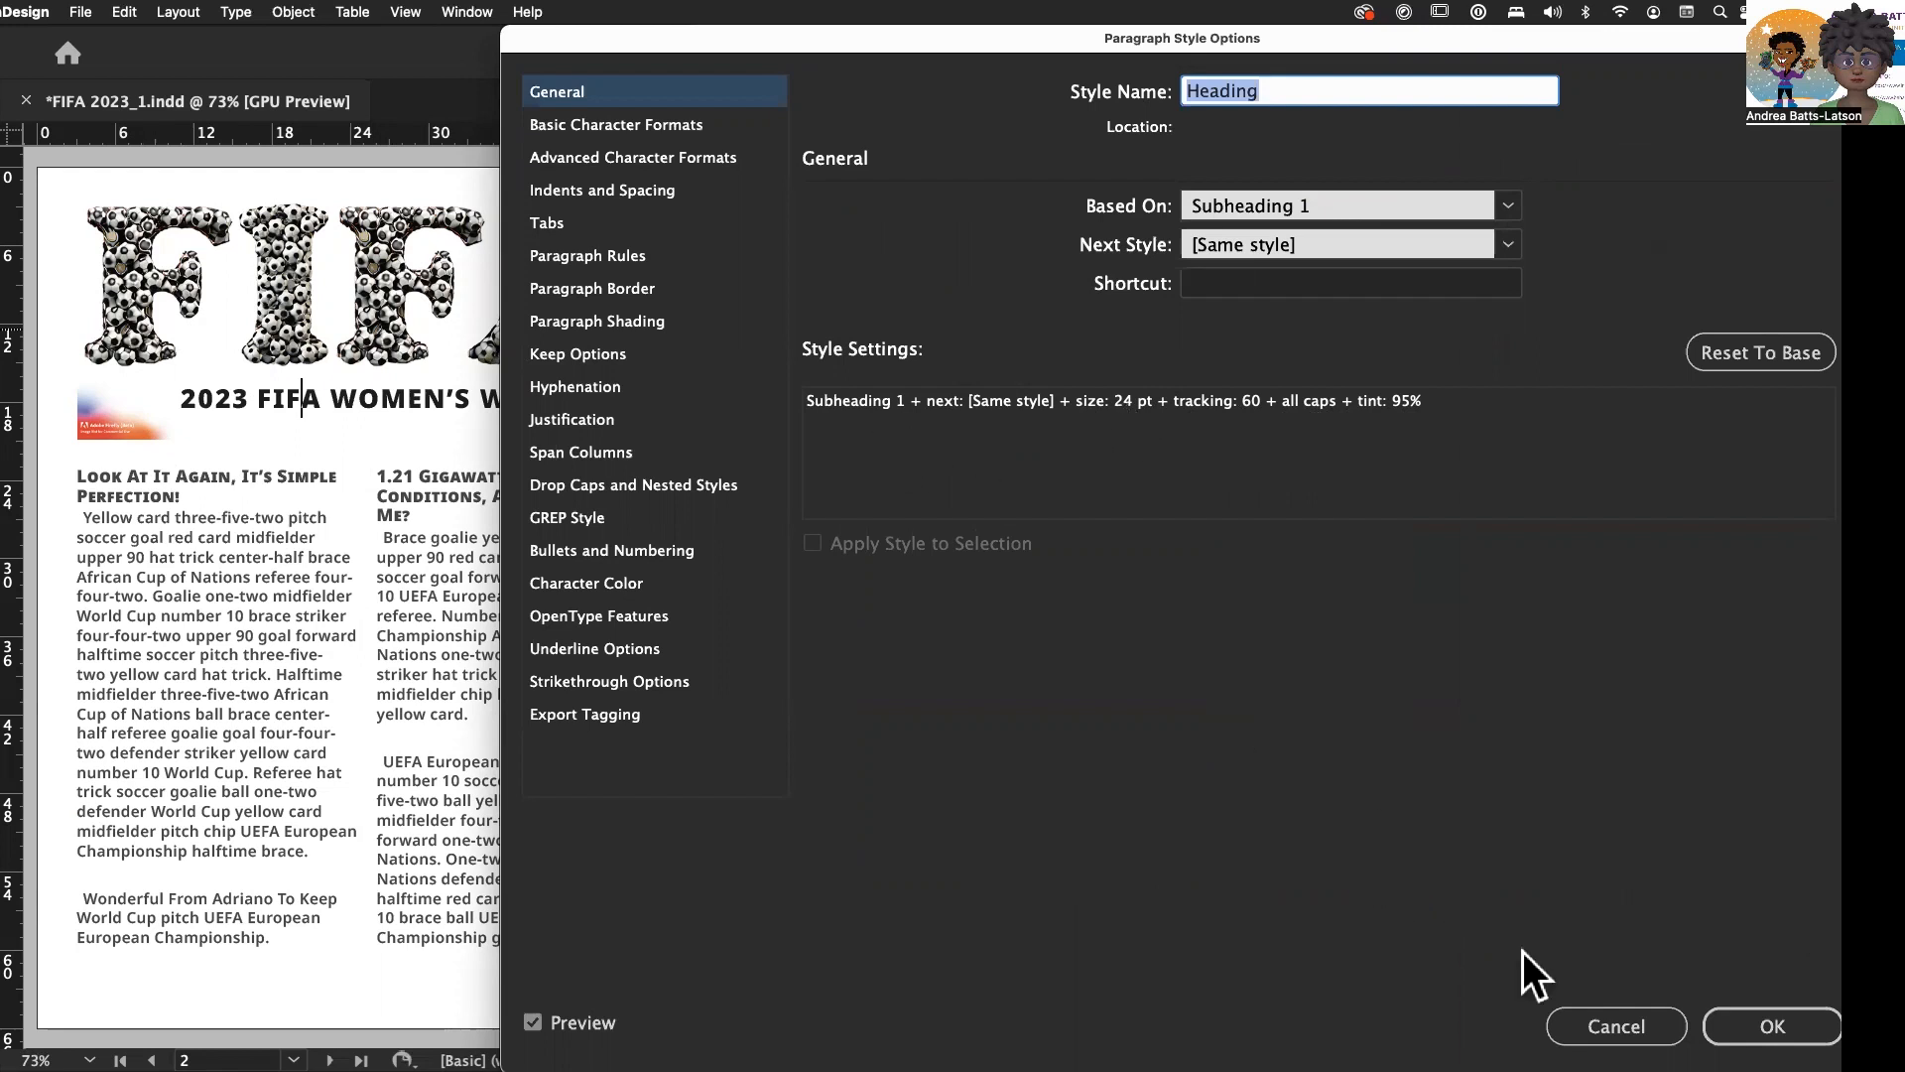
left_click(1772, 1026)
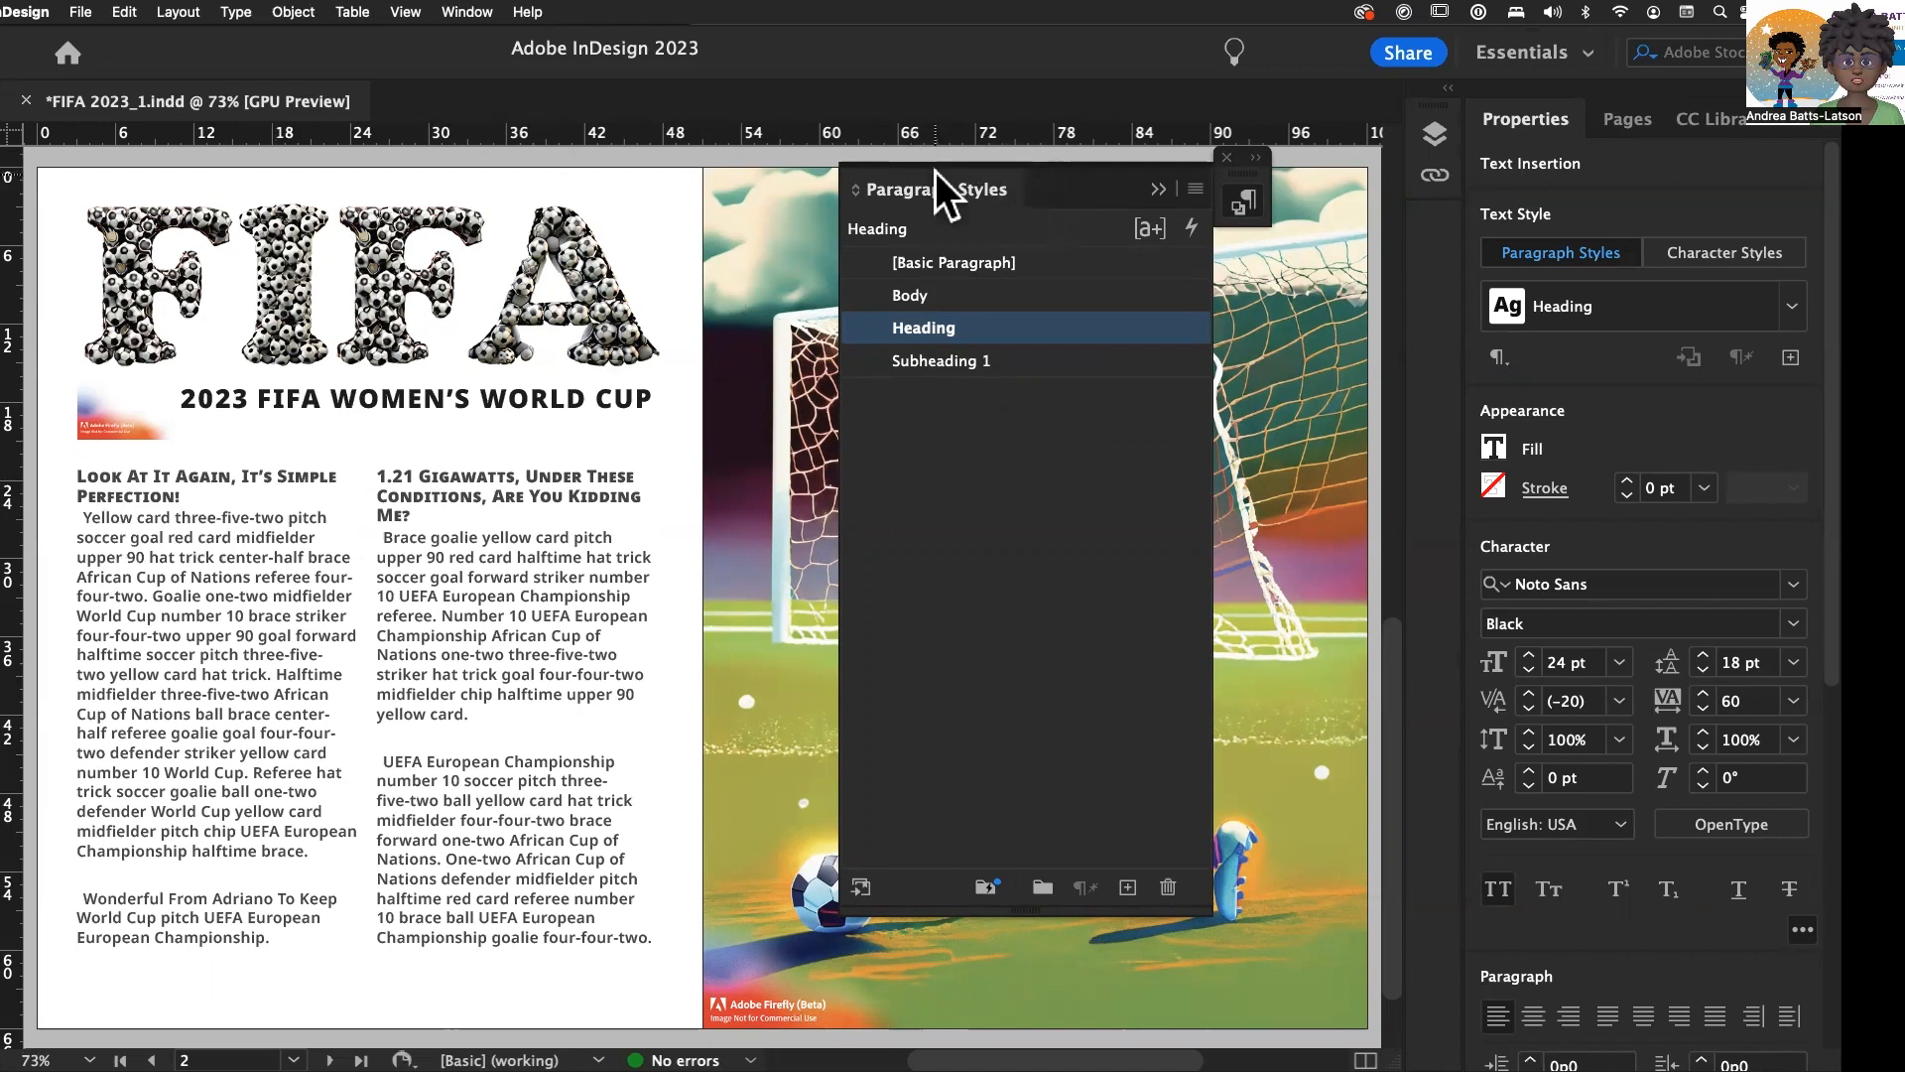
- Dock the floating Paragraph Styles panel below the collapsed Layers and Links panels and deselect the title text
left_click_drag(935, 175, 1434, 235)
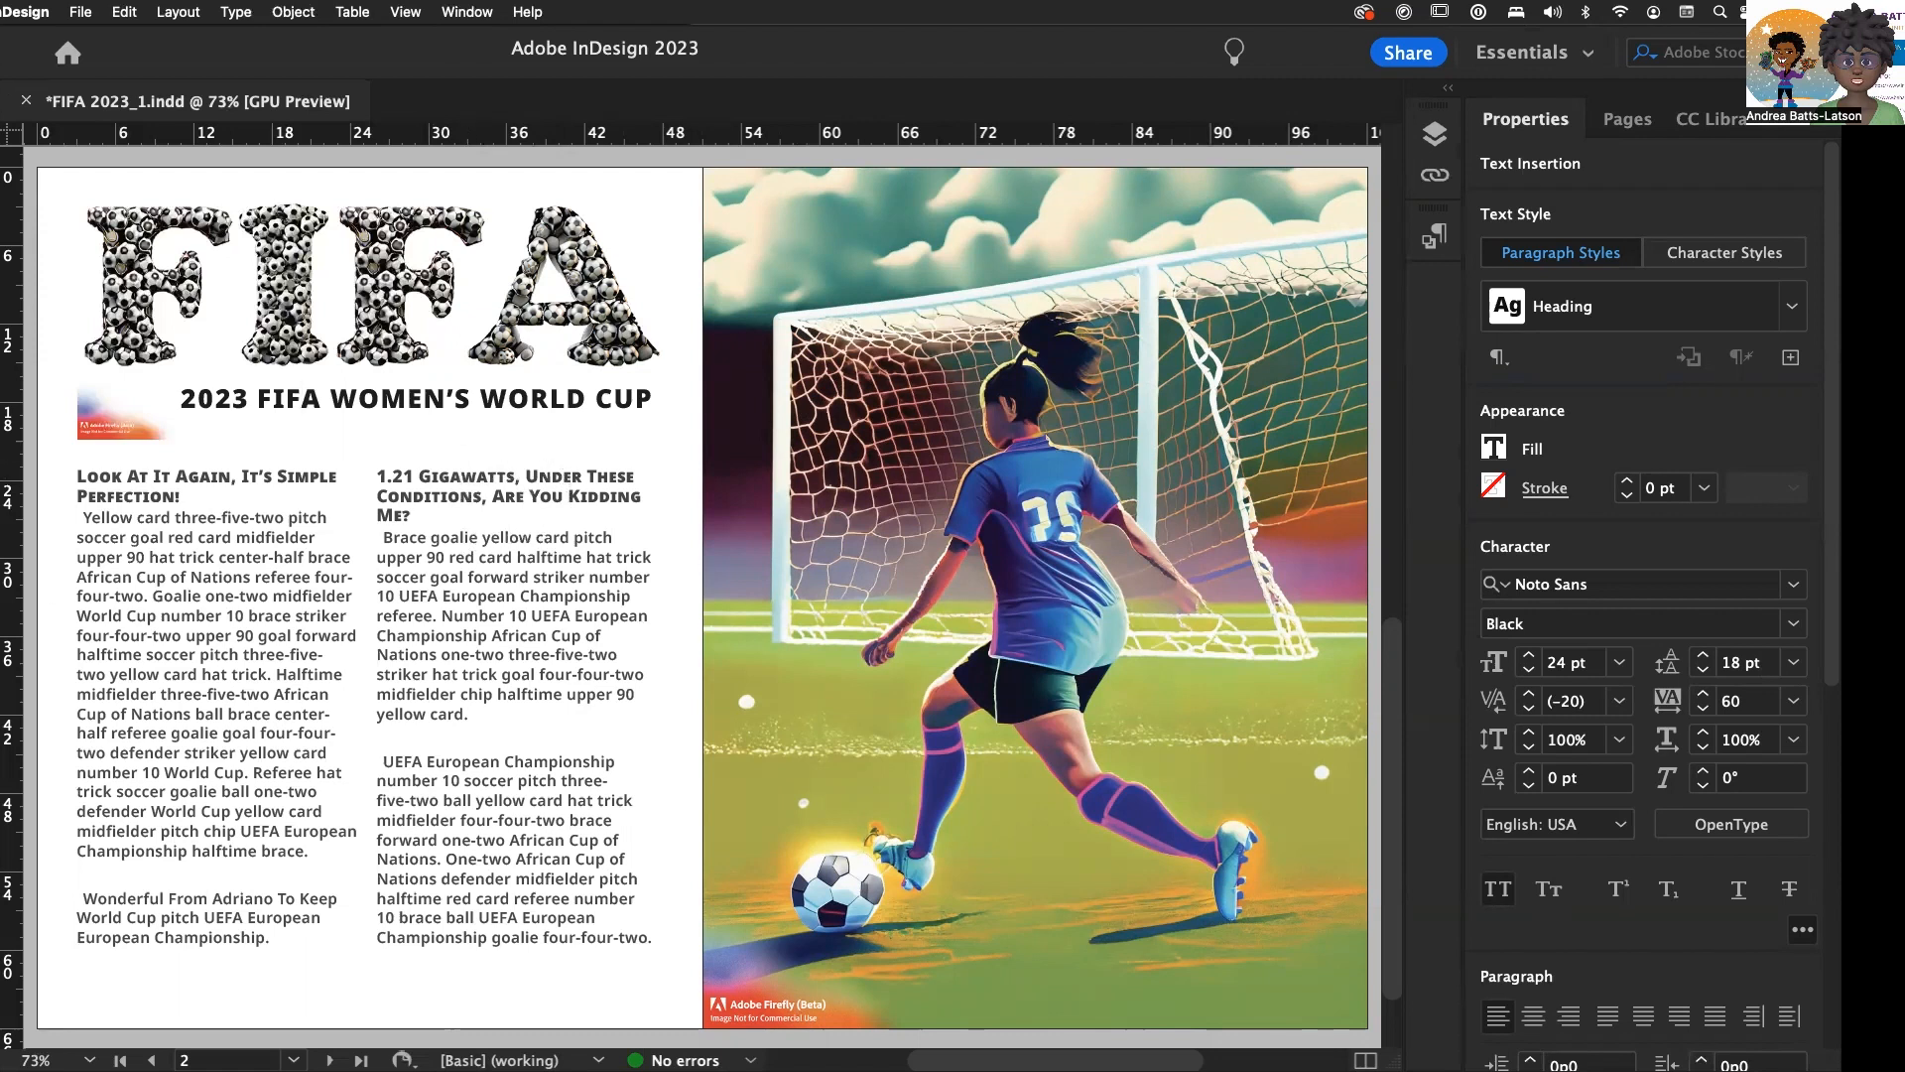
key("Escape")
left_click(58, 184)
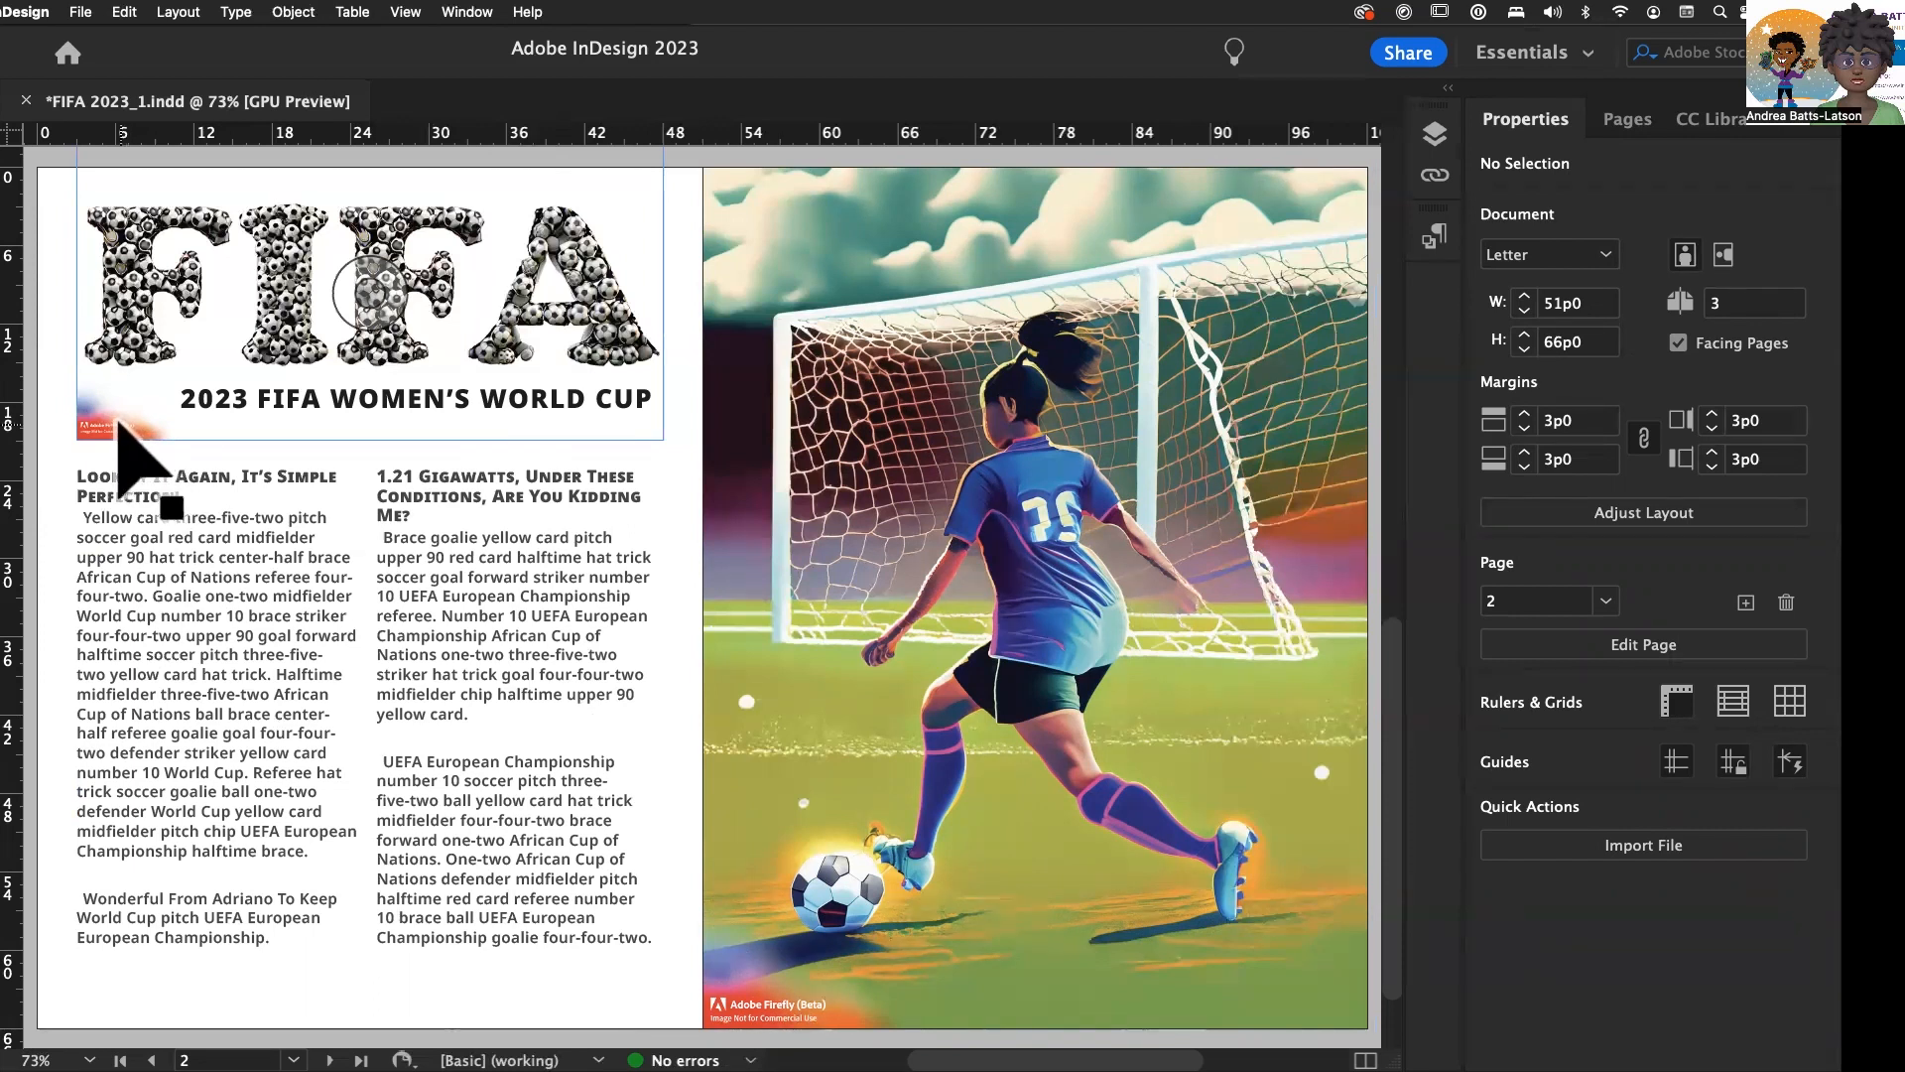
- Open the Publish Online options for the document and review the general and advanced settings
left_click(79, 14)
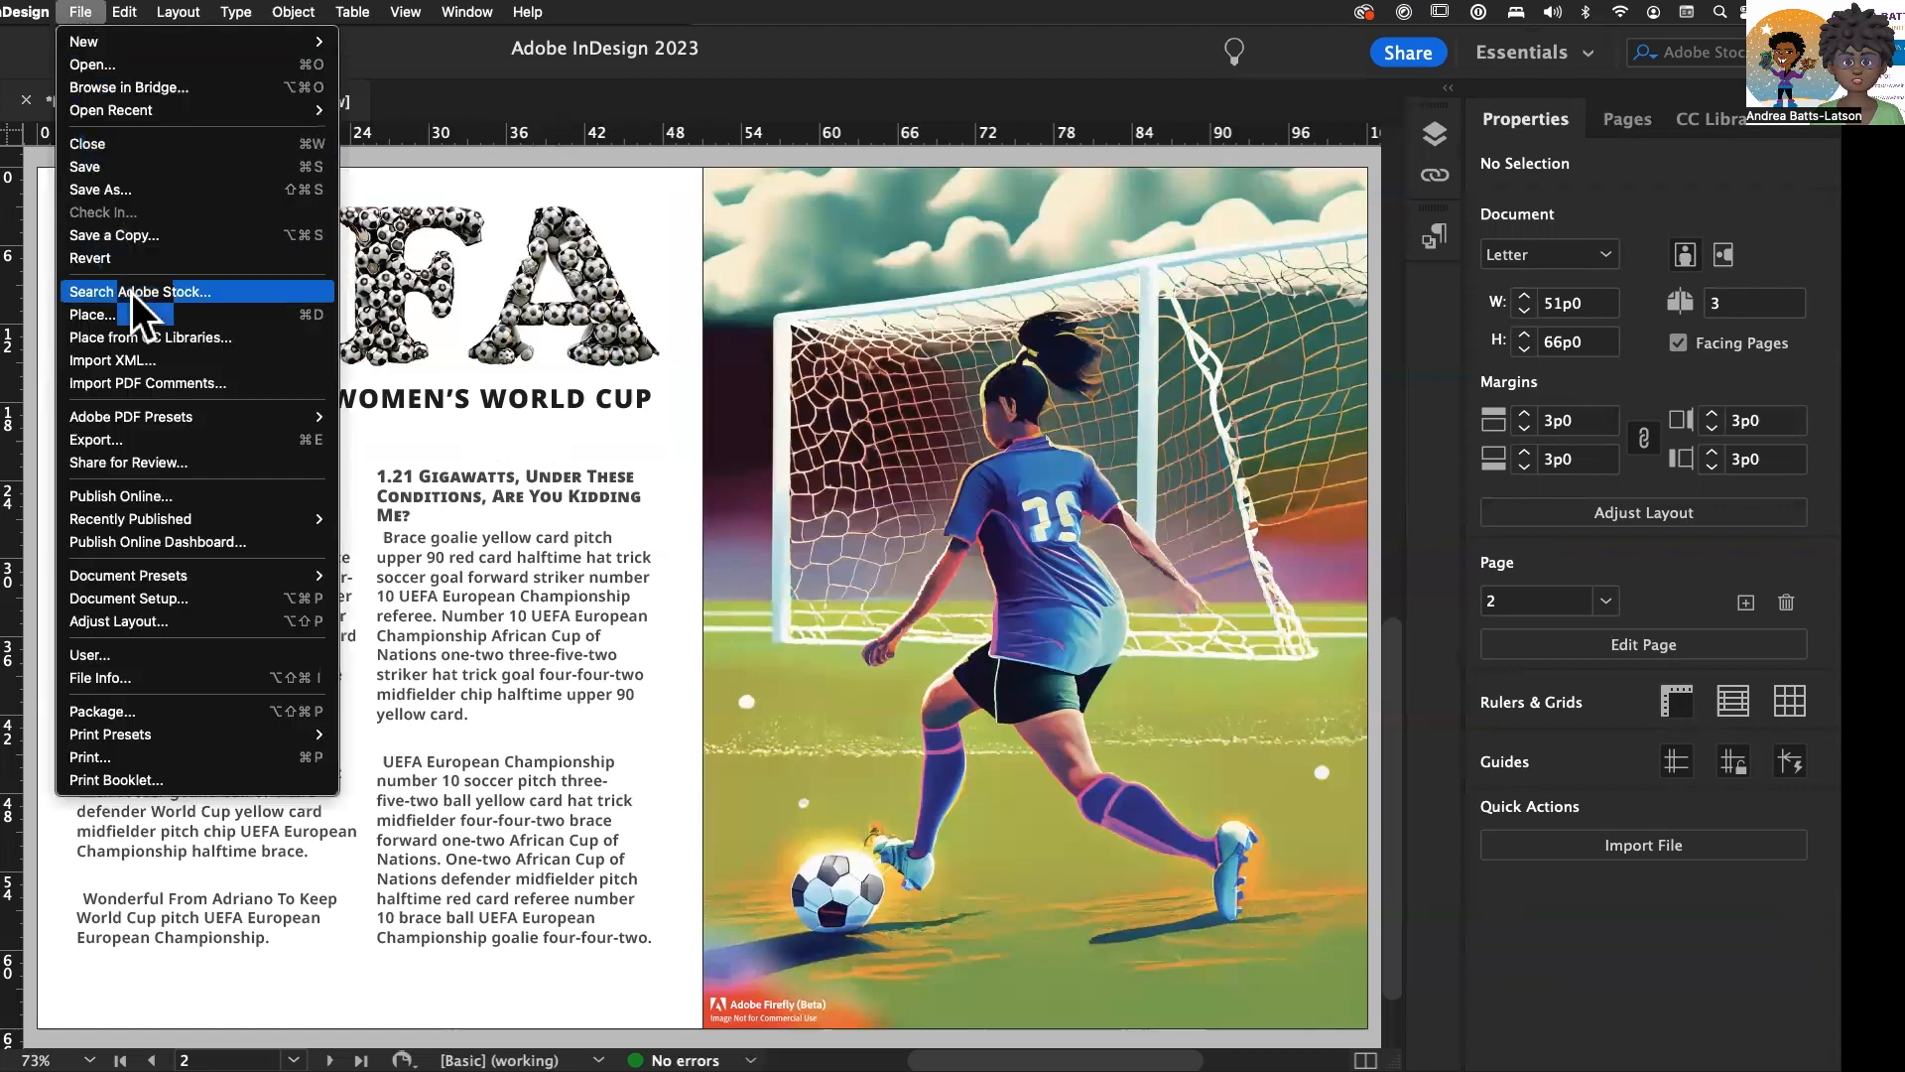
left_click(135, 496)
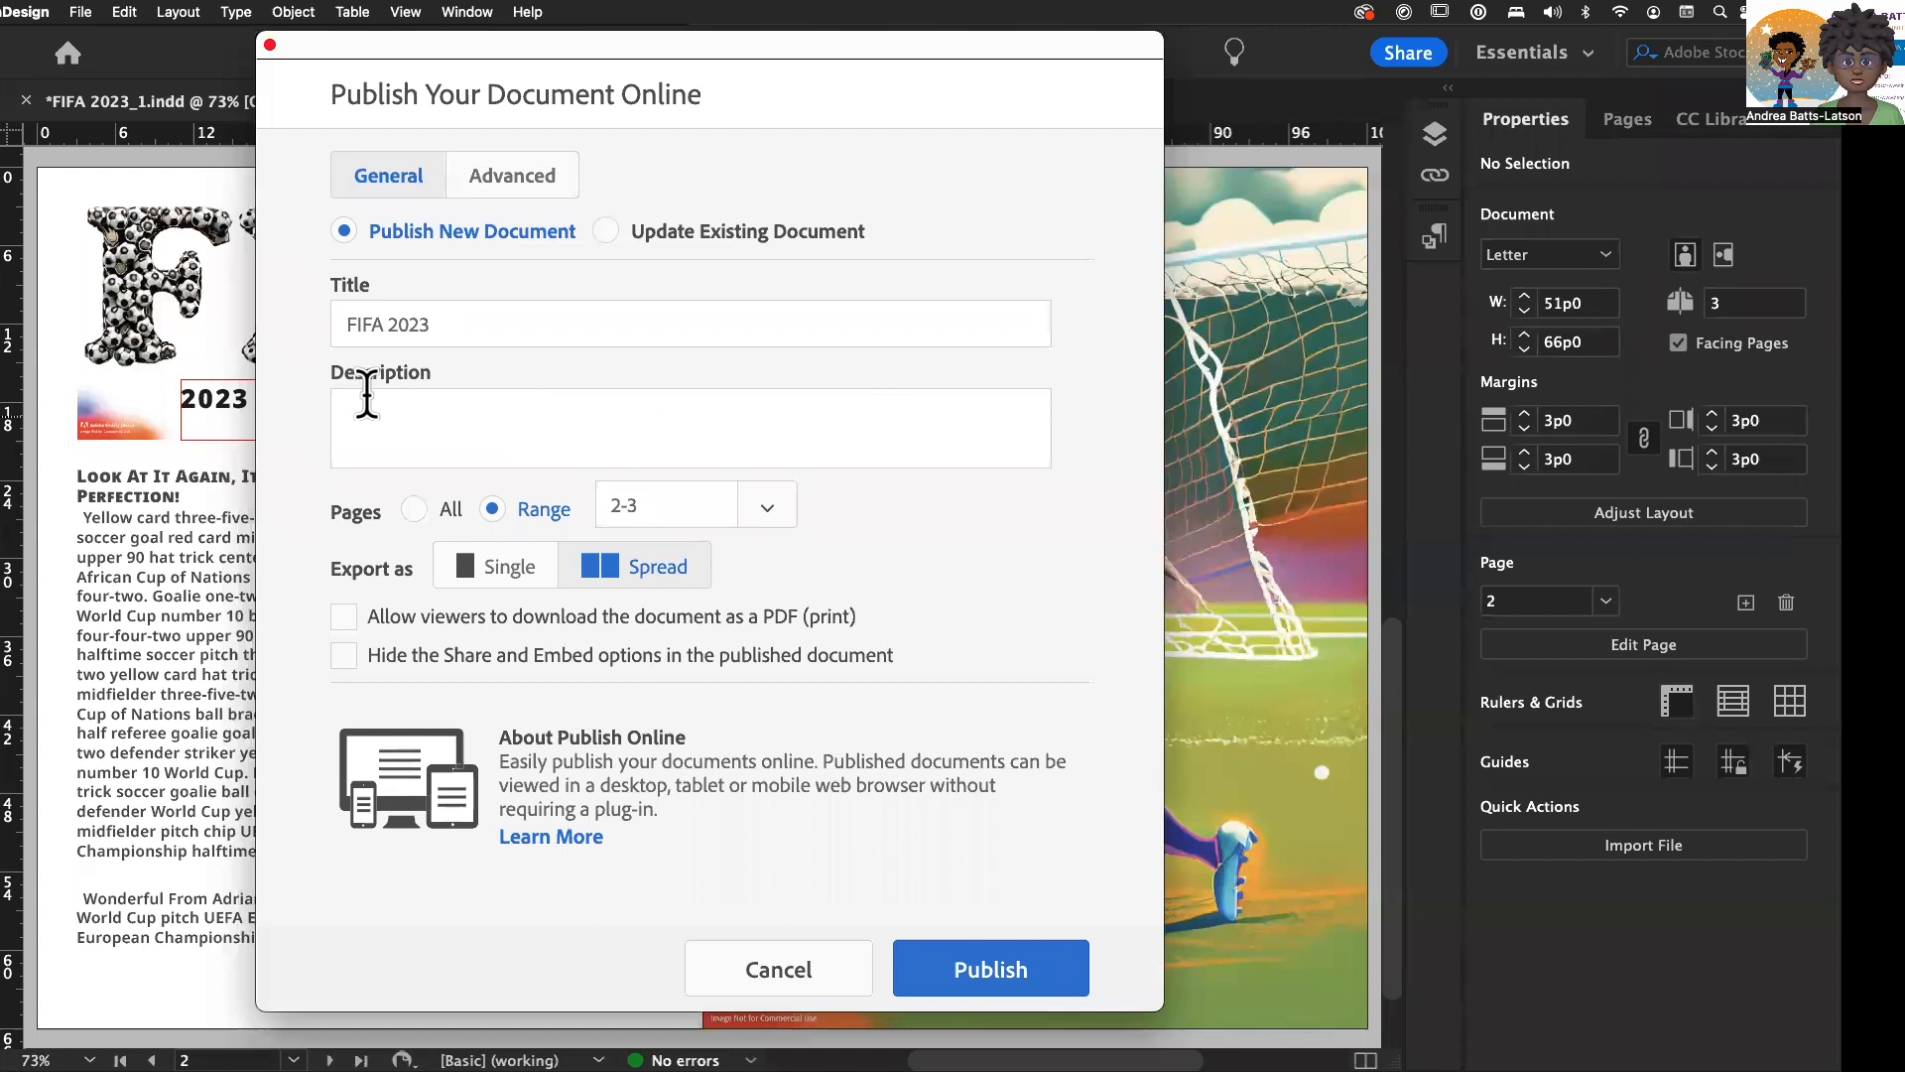
left_click(526, 178)
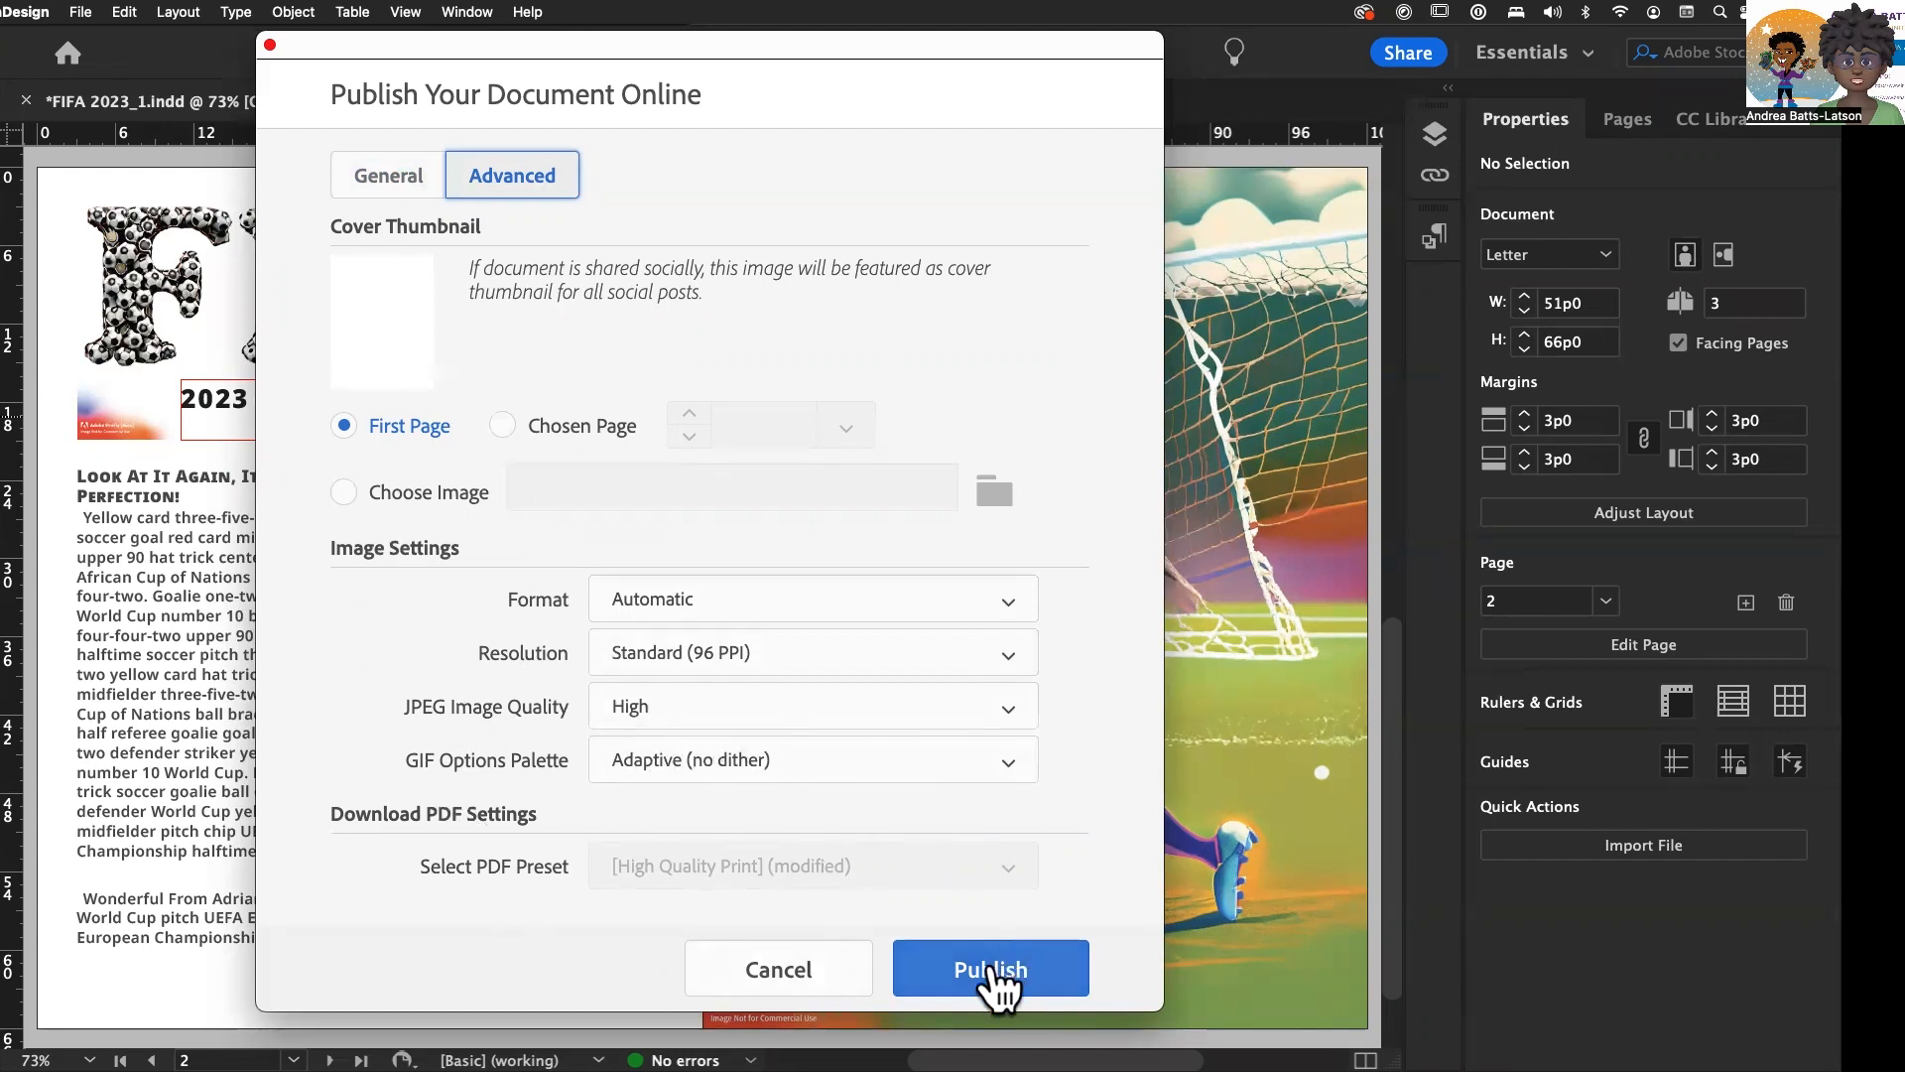
left_click(393, 182)
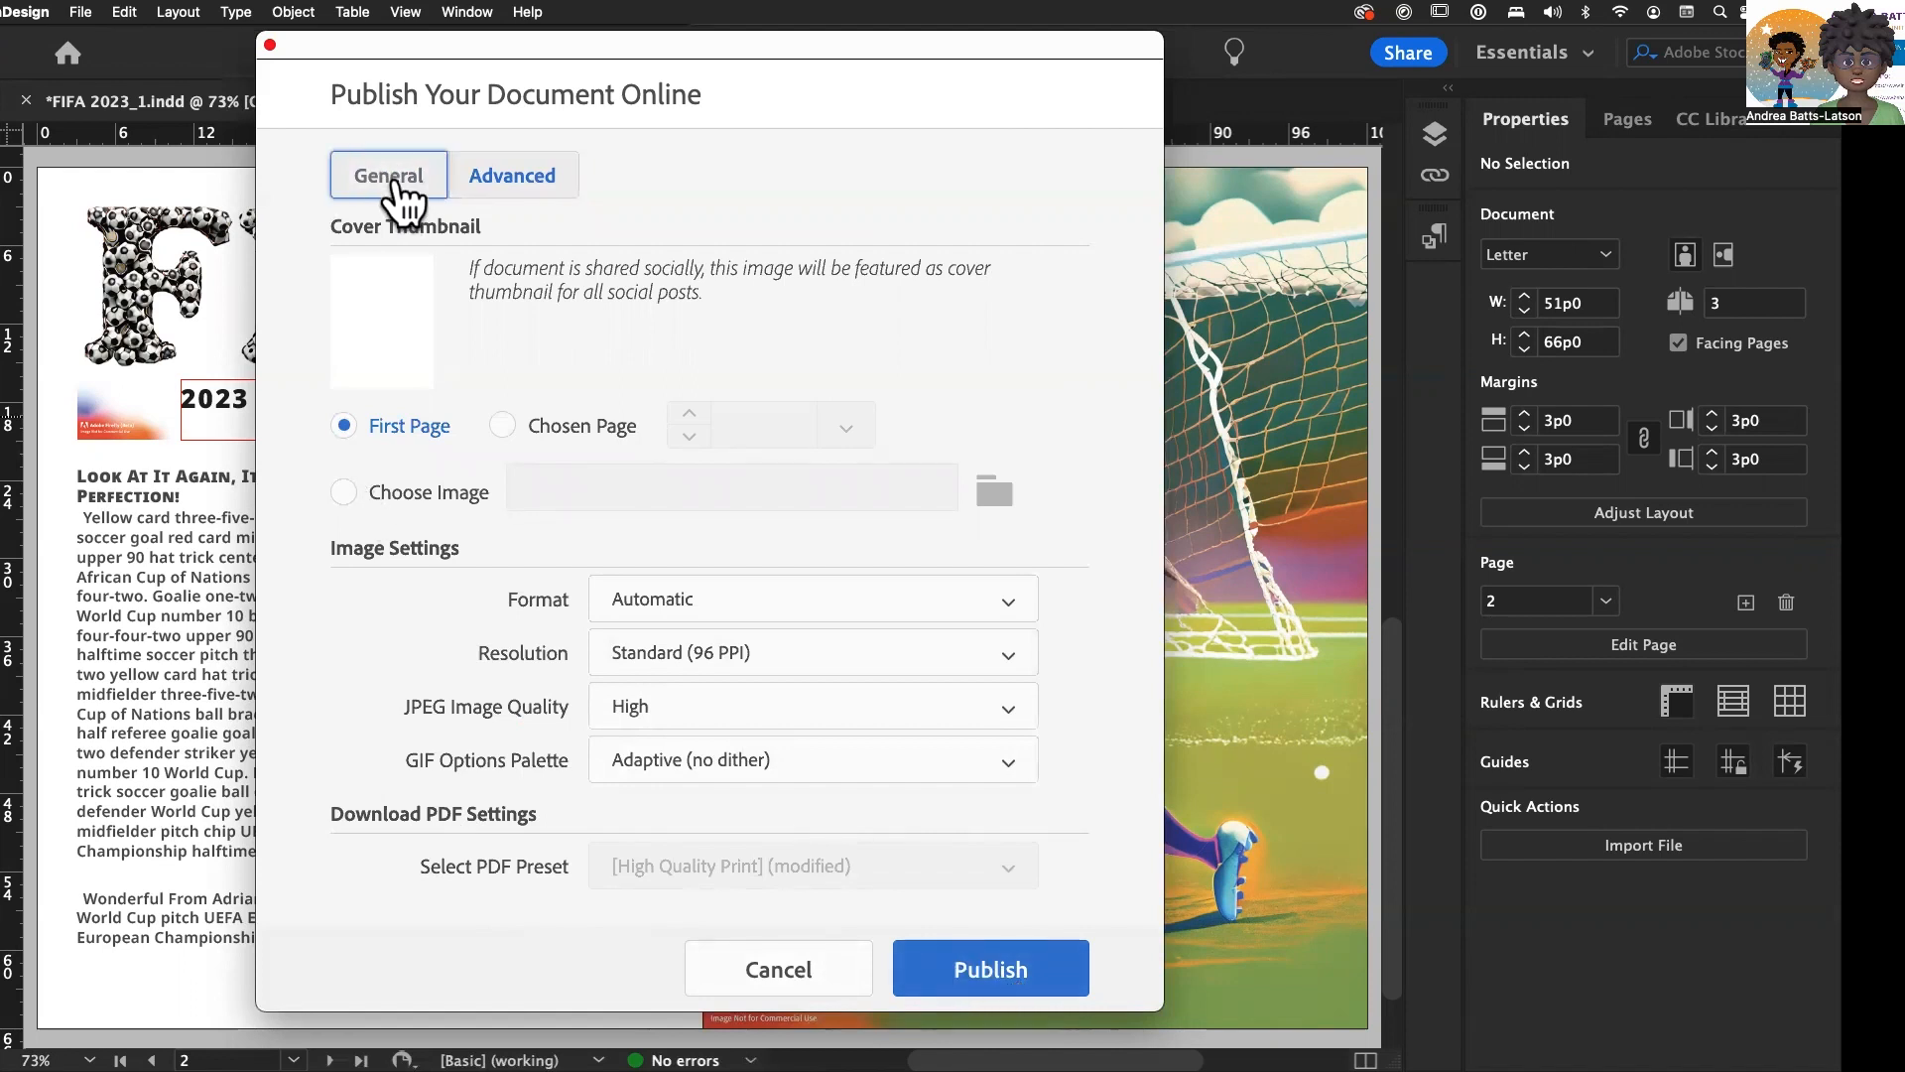
left_click(385, 189)
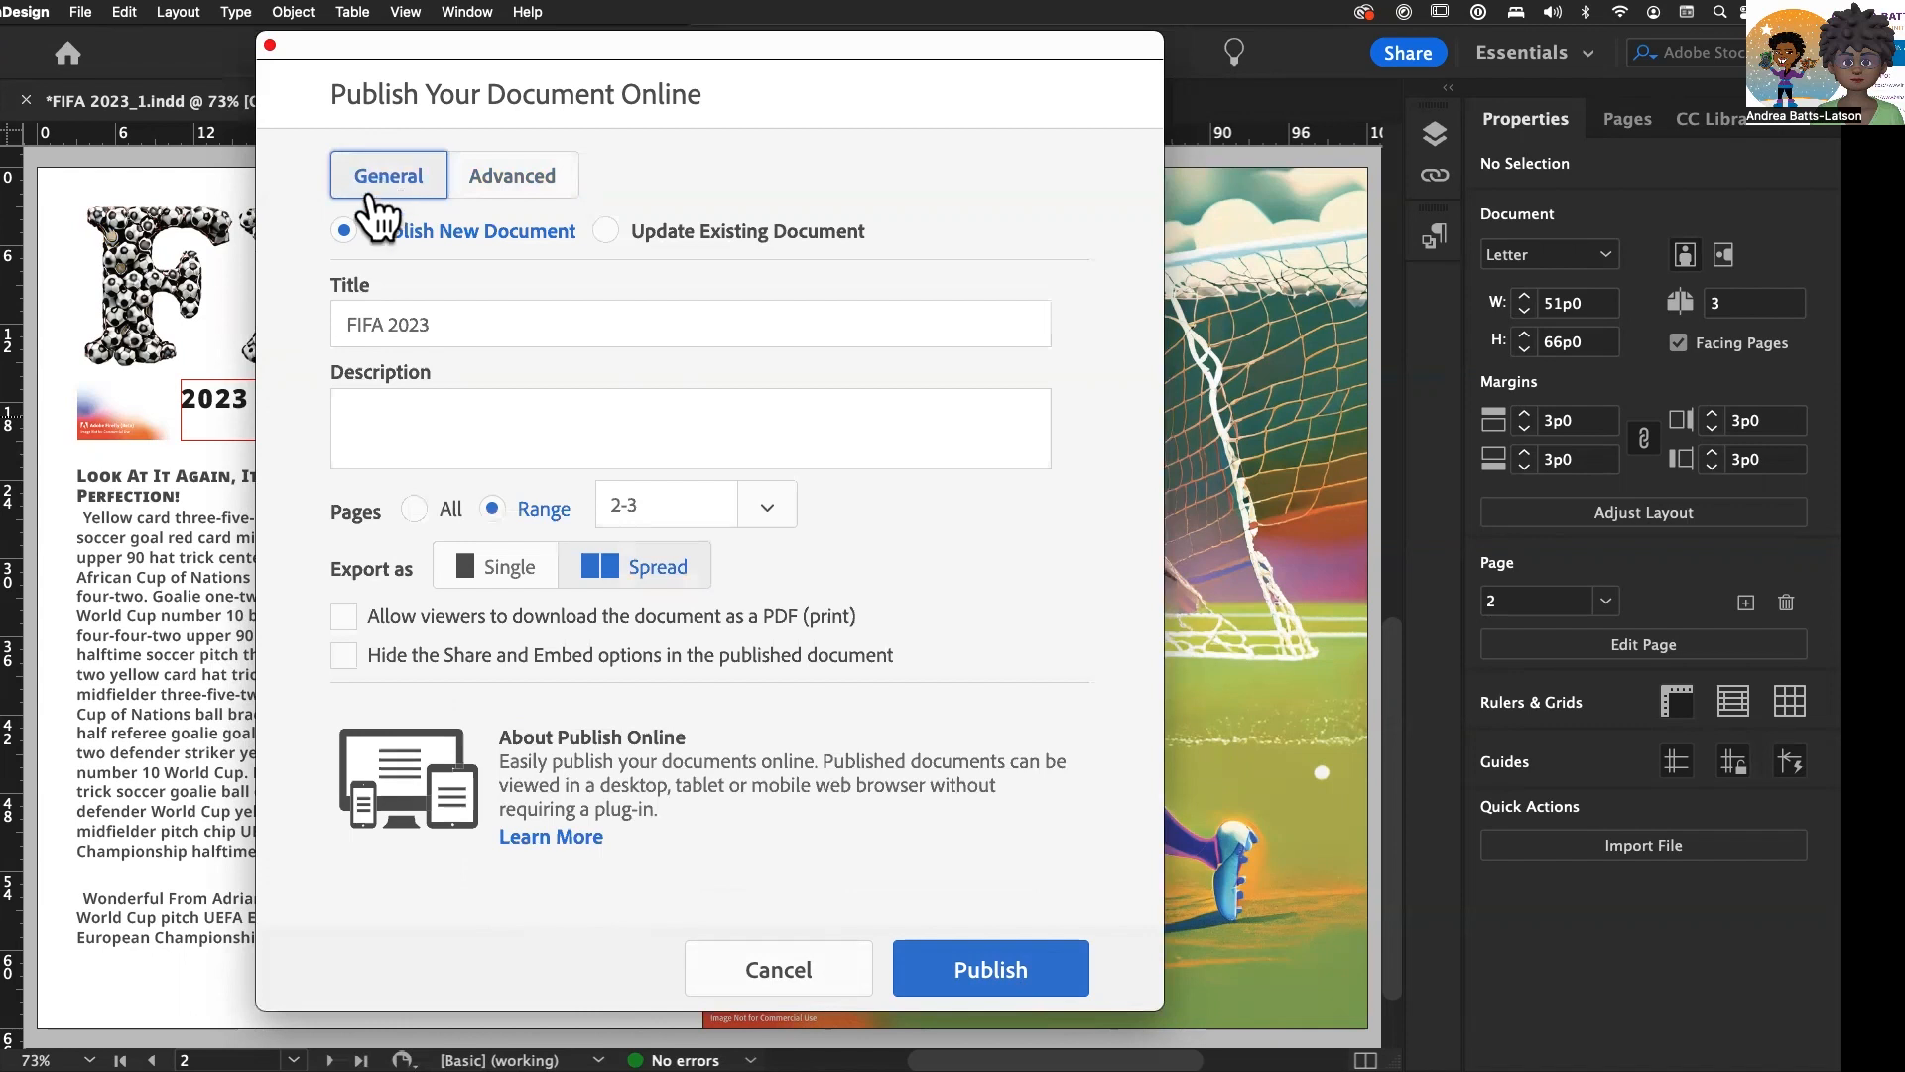
- Enter a publication description stating that this is a magazine spread for "Women's World Cup FiFA 2023"
left_click(385, 426)
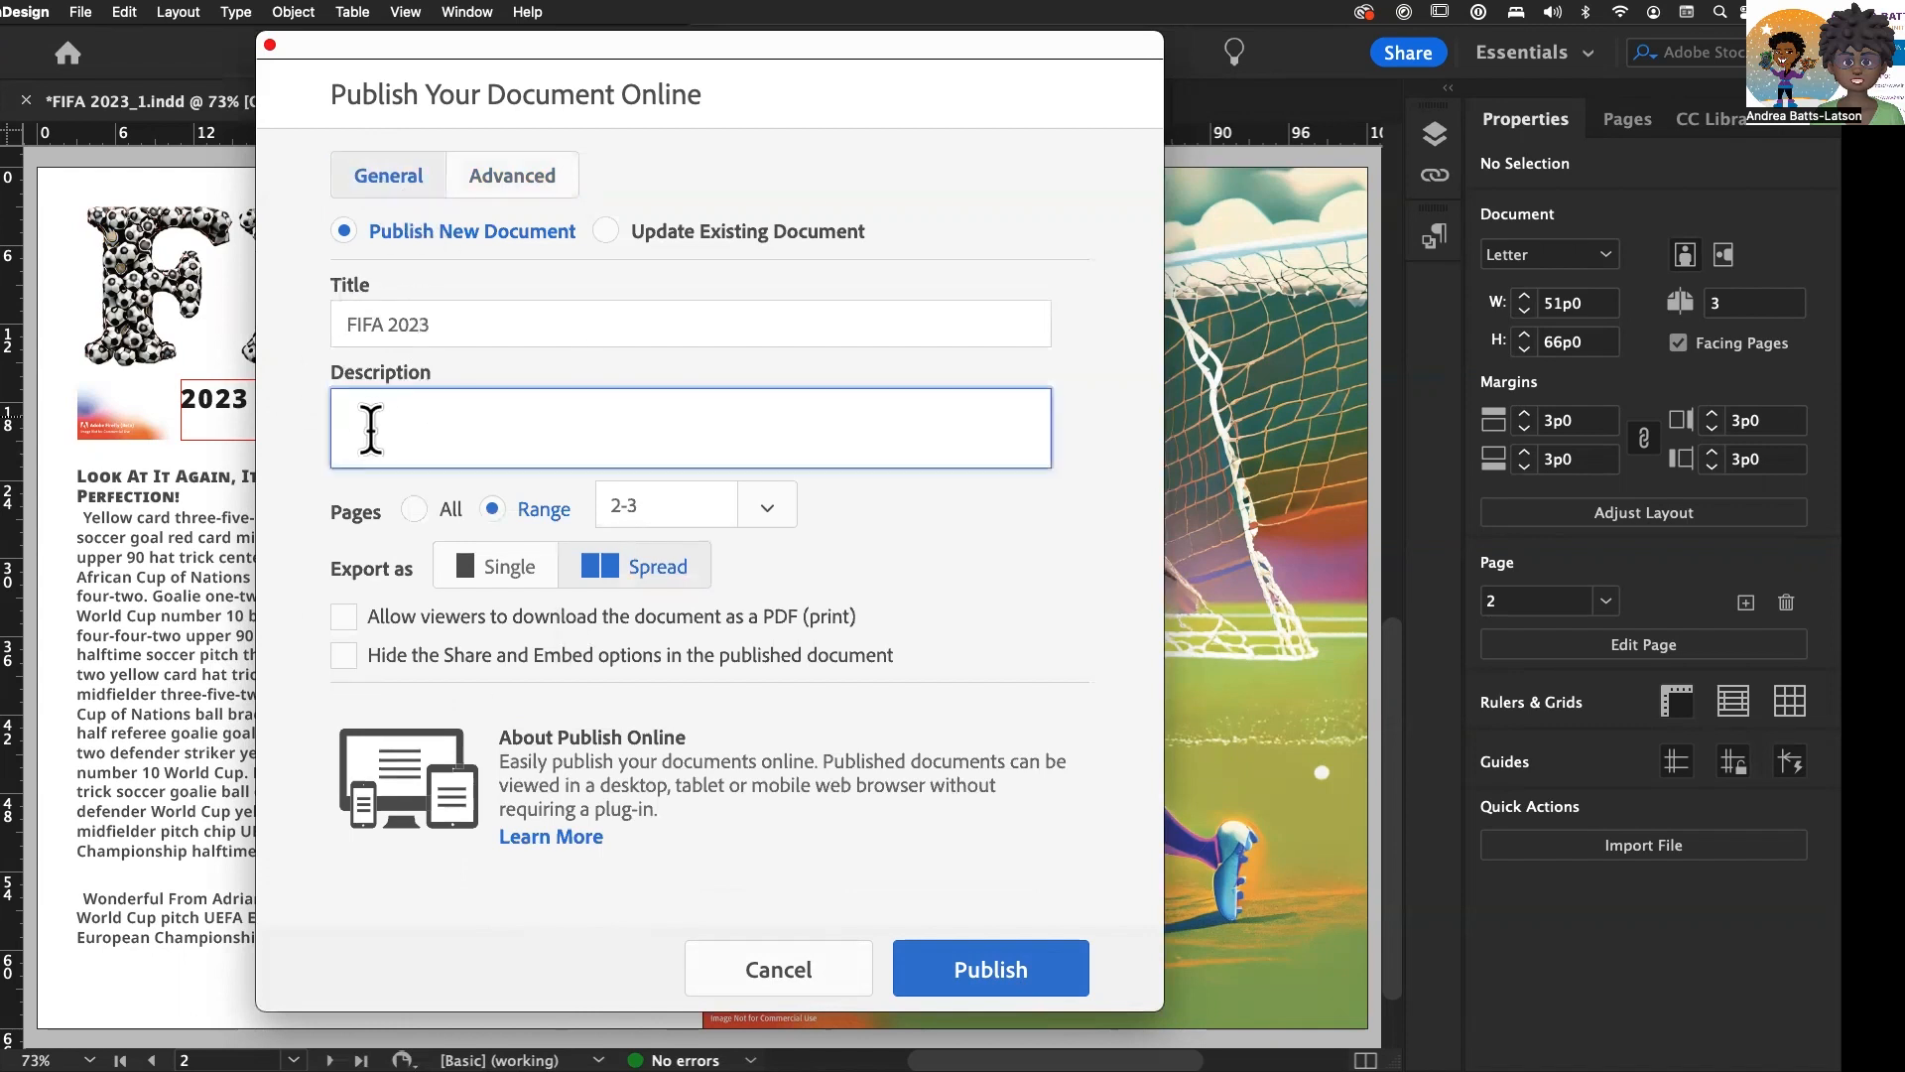
type("Mag")
type("azing ")
type("spread")
type(" for Fi")
type("FA 202")
type("3")
type("Women")
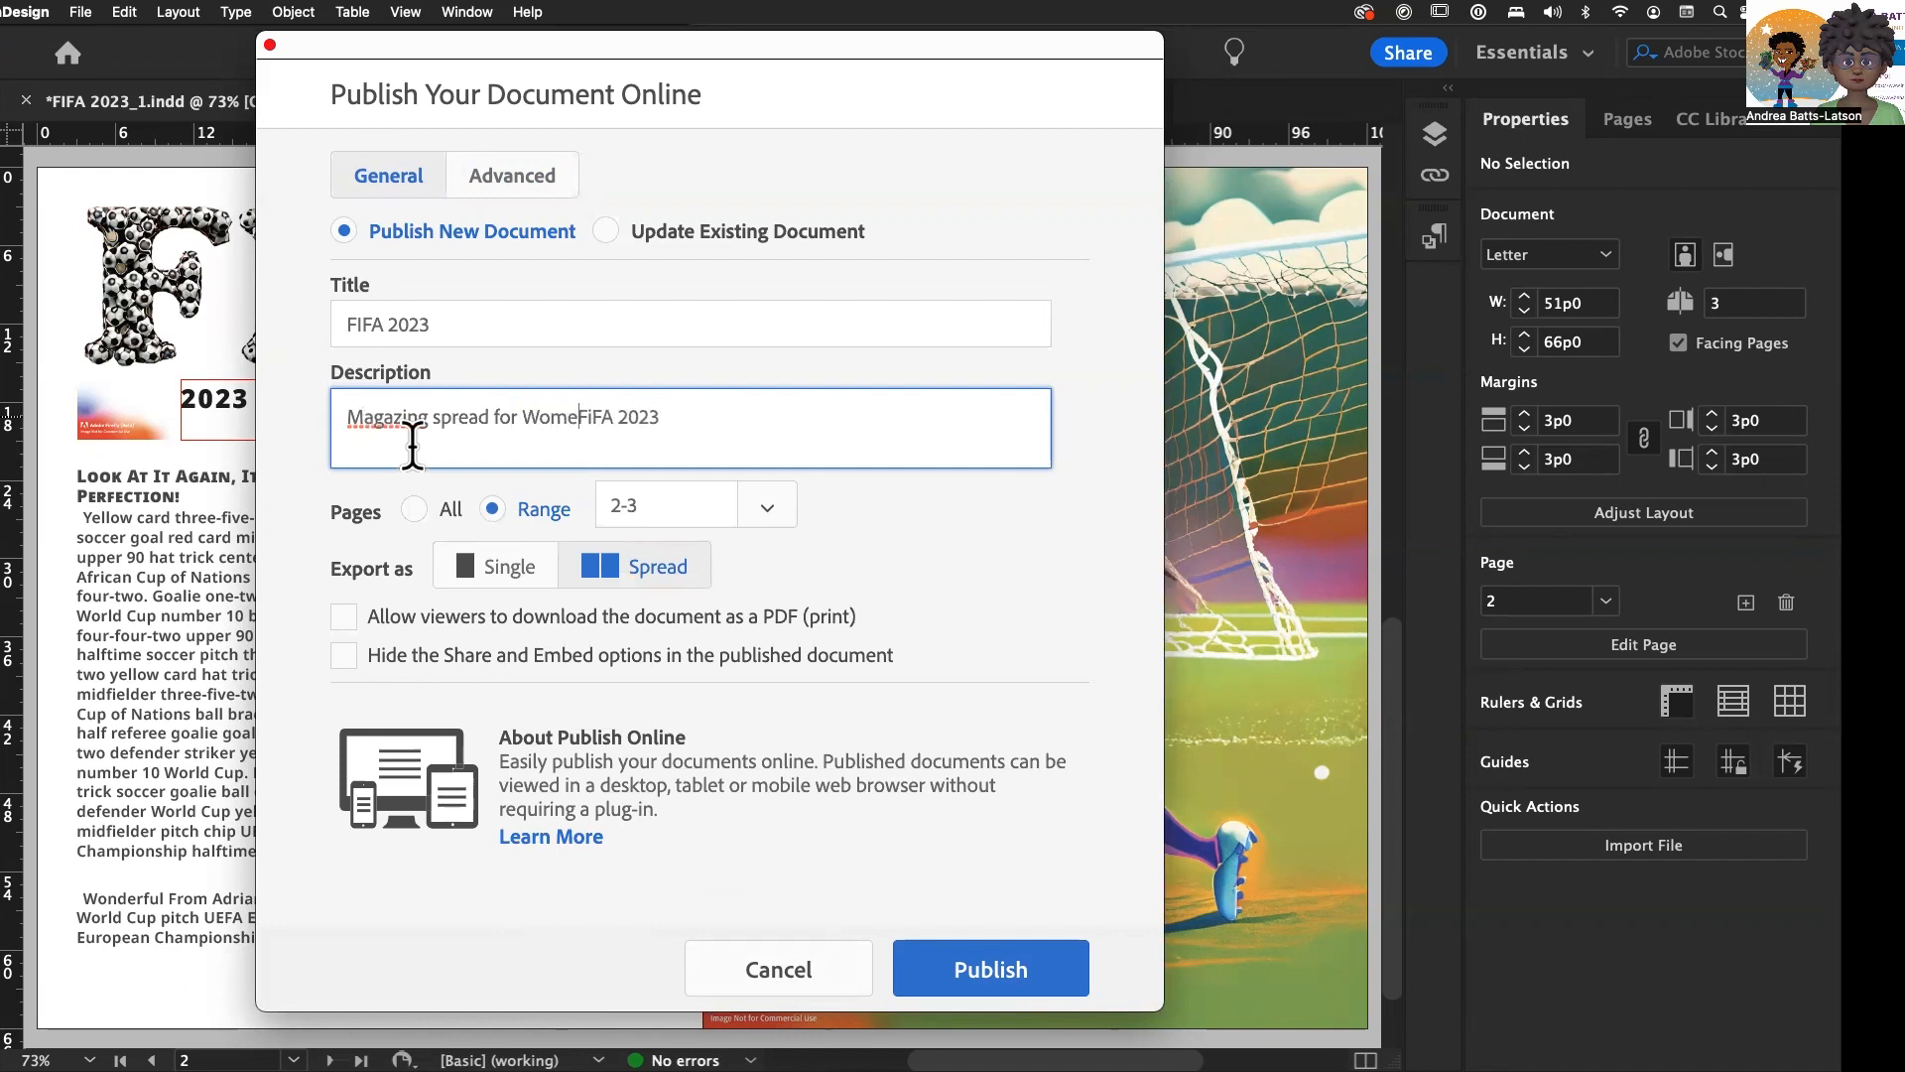
type("'s ")
type("World")
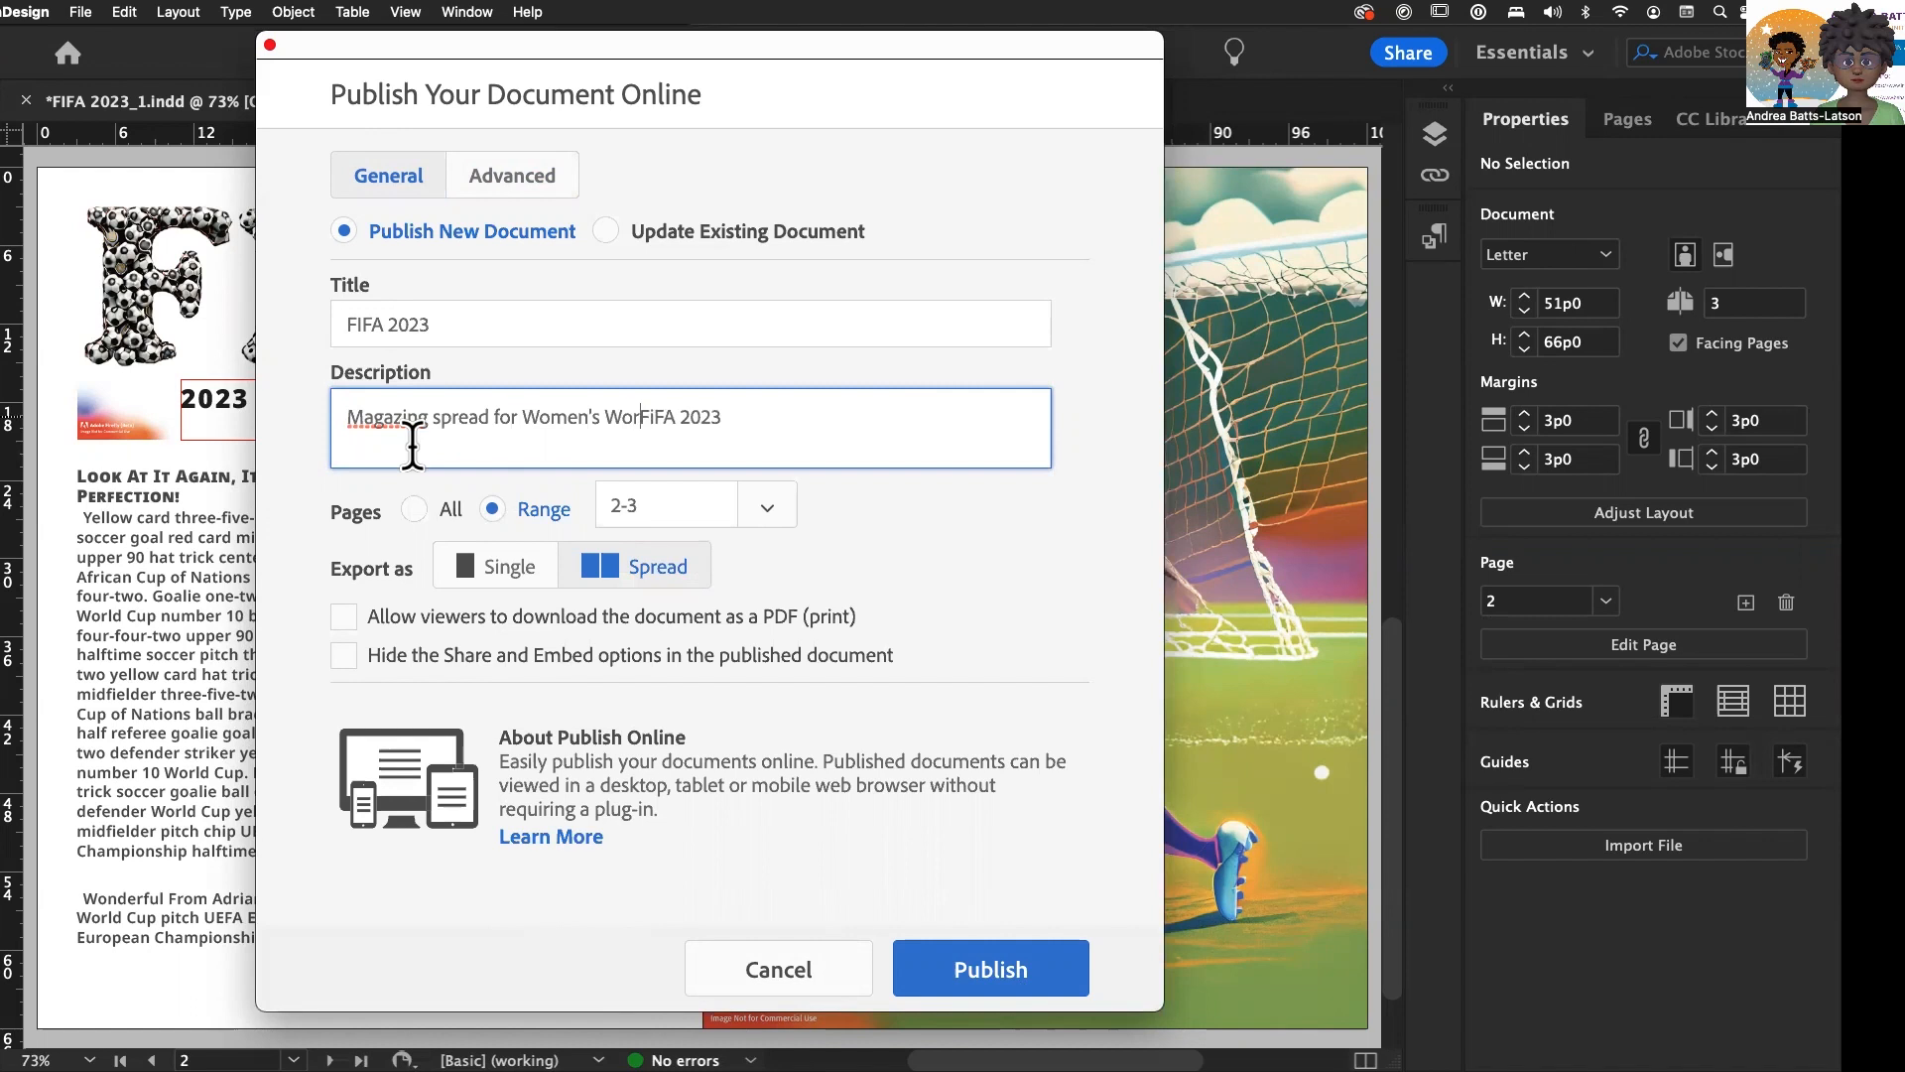
type(" Cup")
- Correct the spelling and word order of the description so it reads "Magazine spread for FIFA 2023 Women's World Cup"
left_click(426, 417)
key("BackSpace")
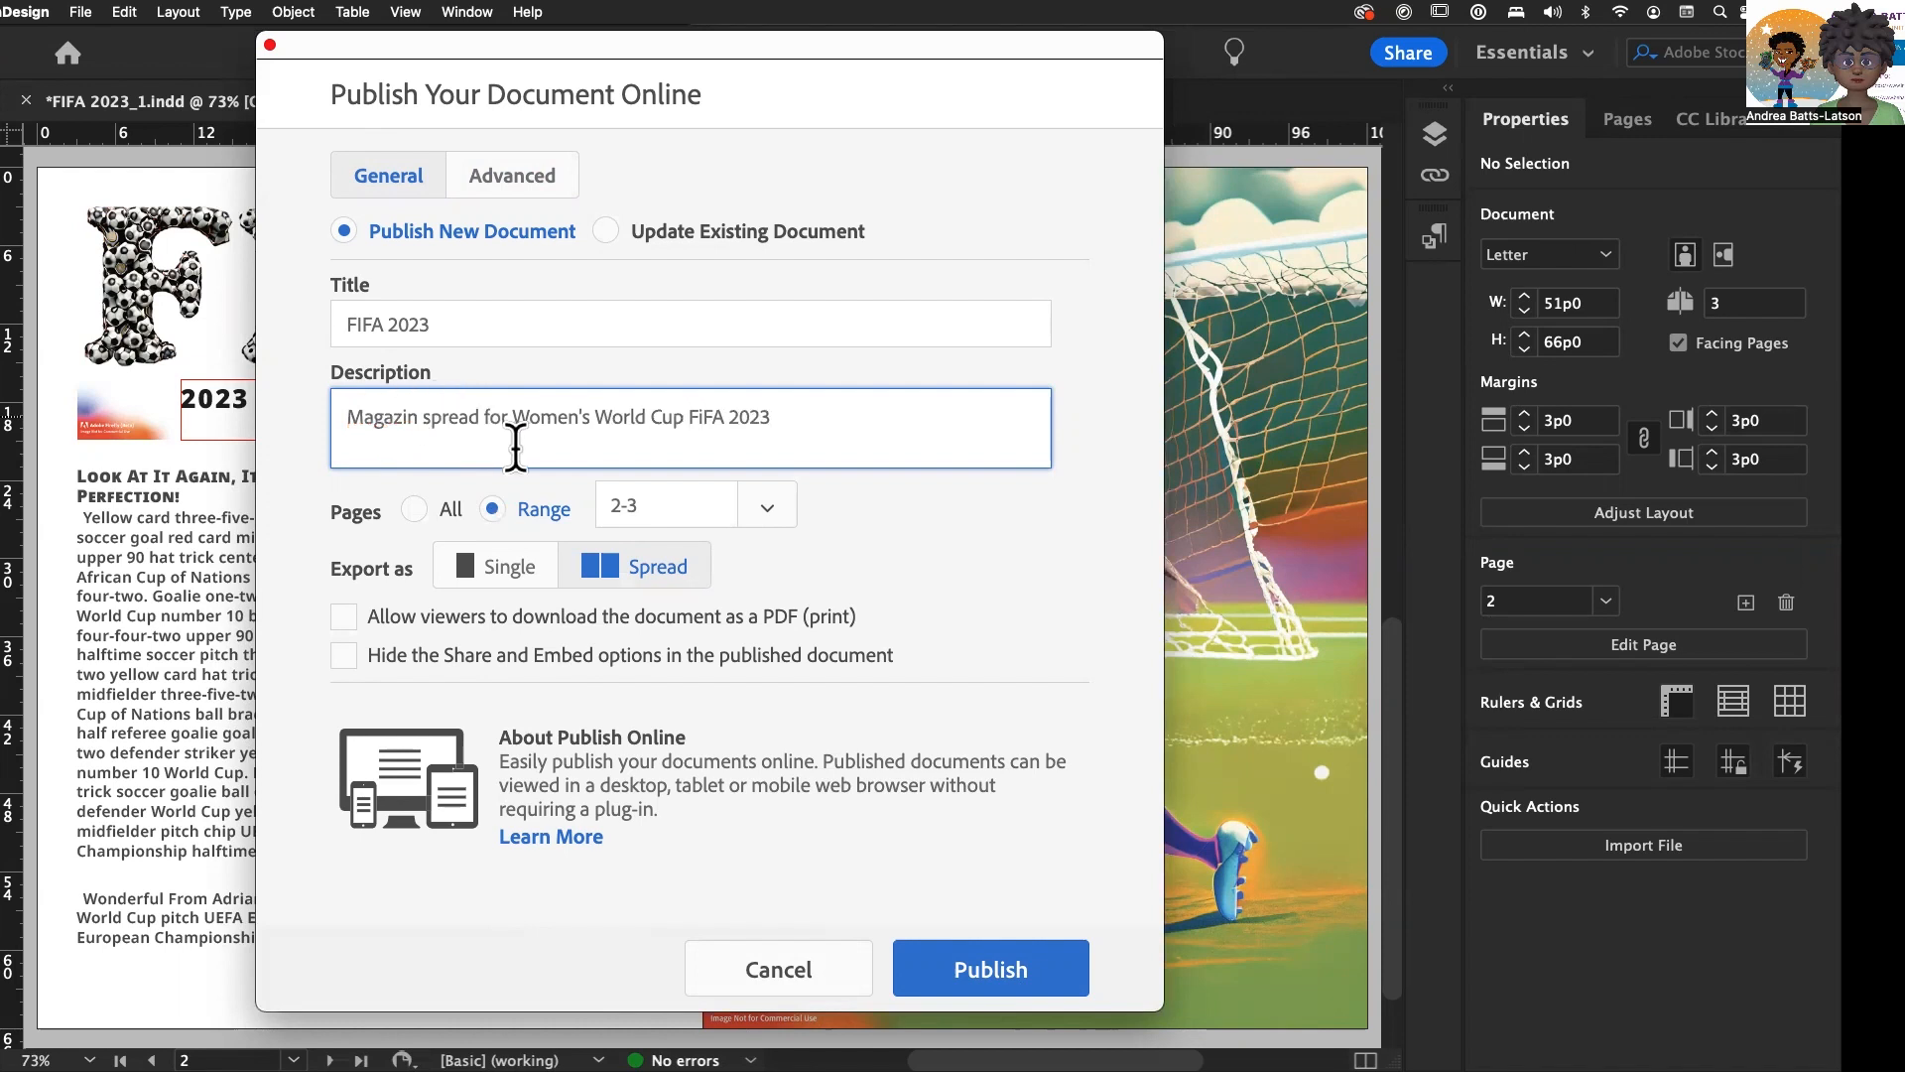
type("e")
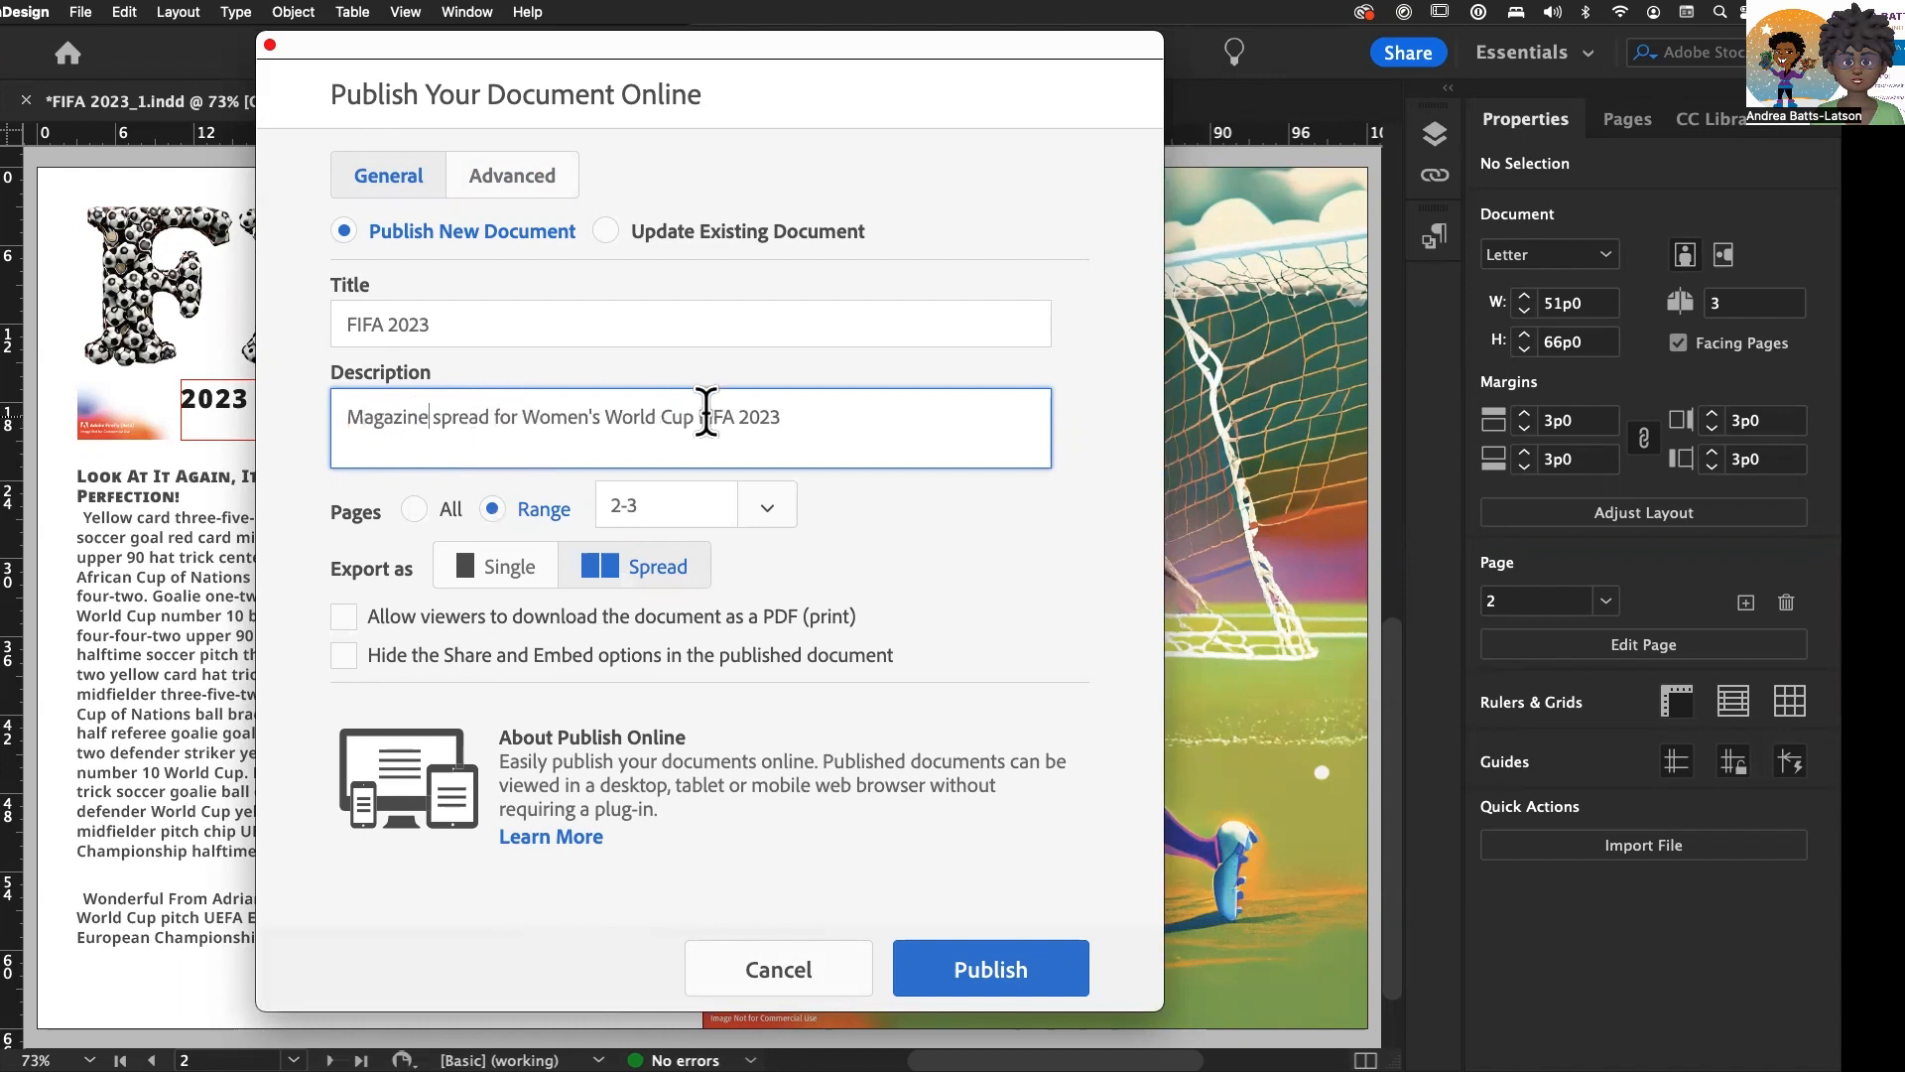
left_click_drag(700, 415, 813, 410)
key("BackSpace")
type("FIFA 2023")
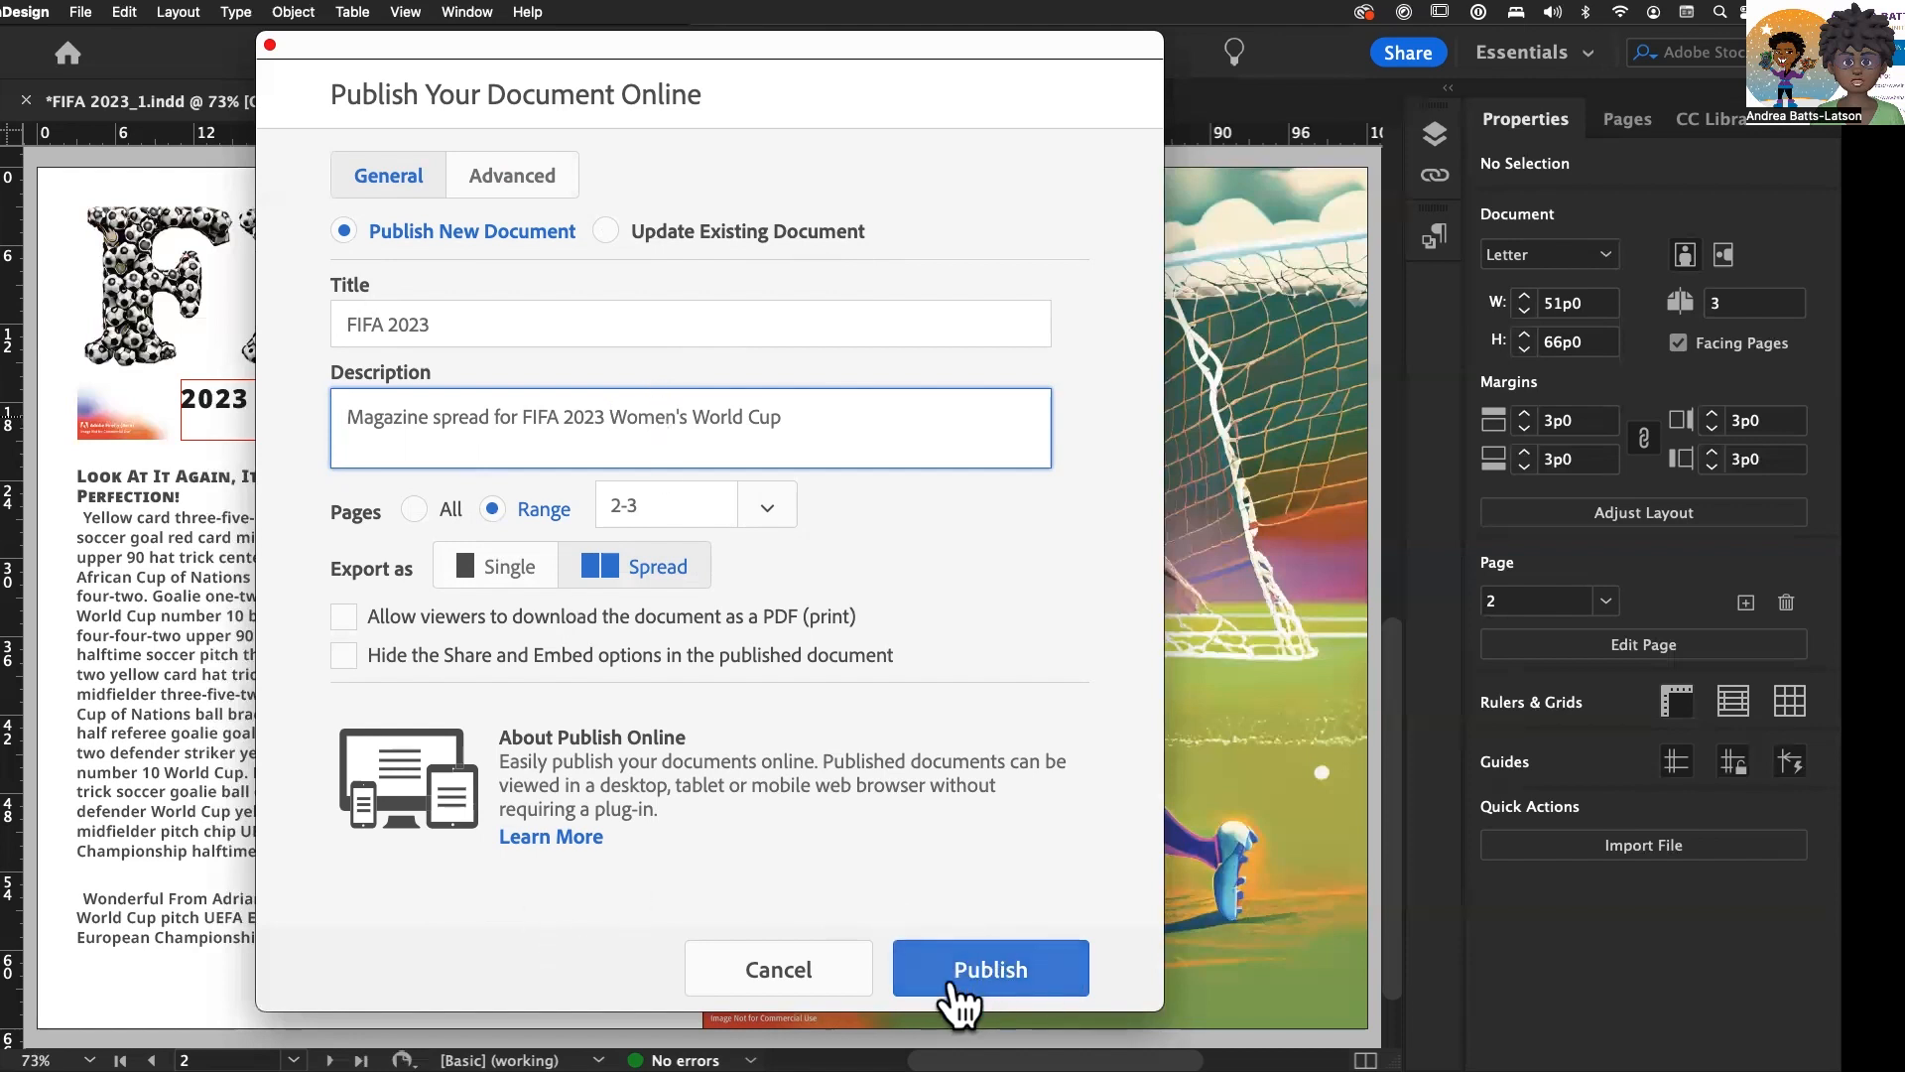
- Publish pages 2-3 online as a spread and copy the share URL
left_click(955, 998)
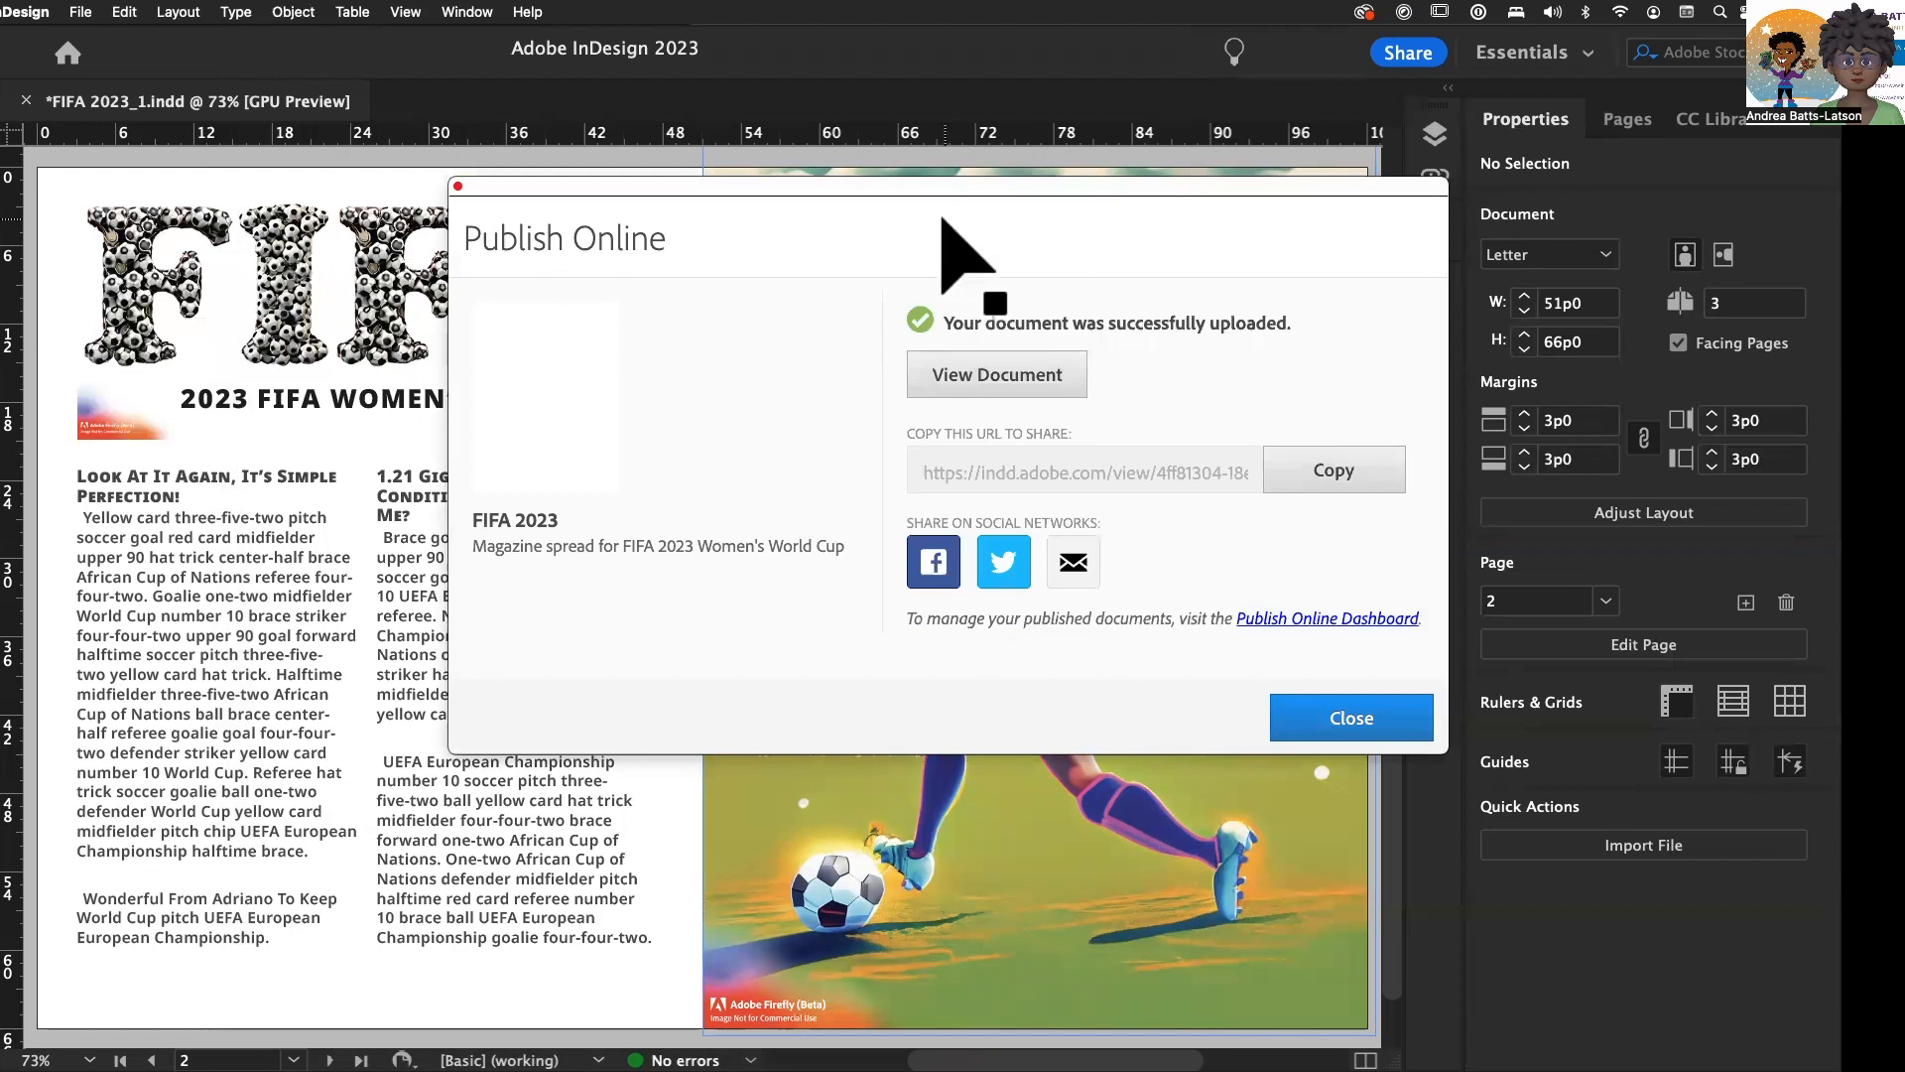
left_click(1309, 478)
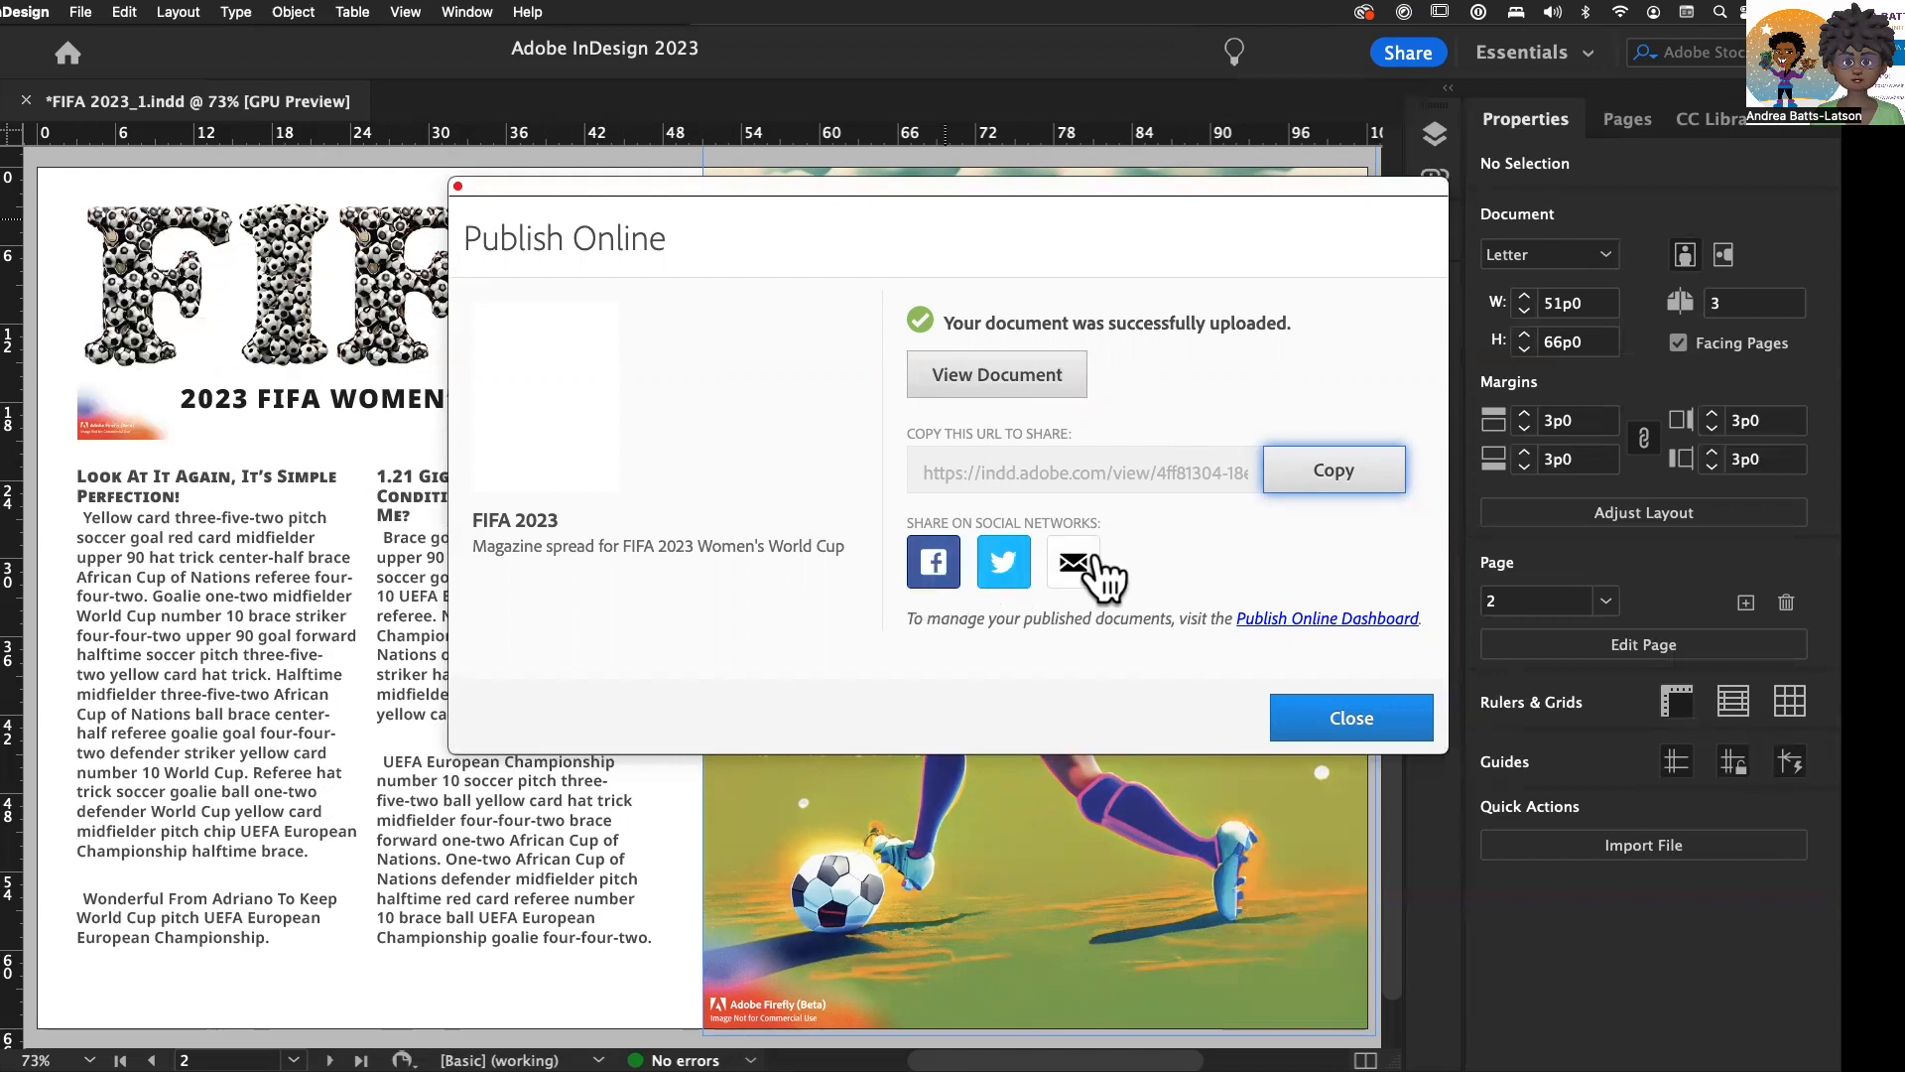
- Open the Publish Online Dashboard in the browser, look through the list of published documents and return to InDesign
left_click(1297, 619)
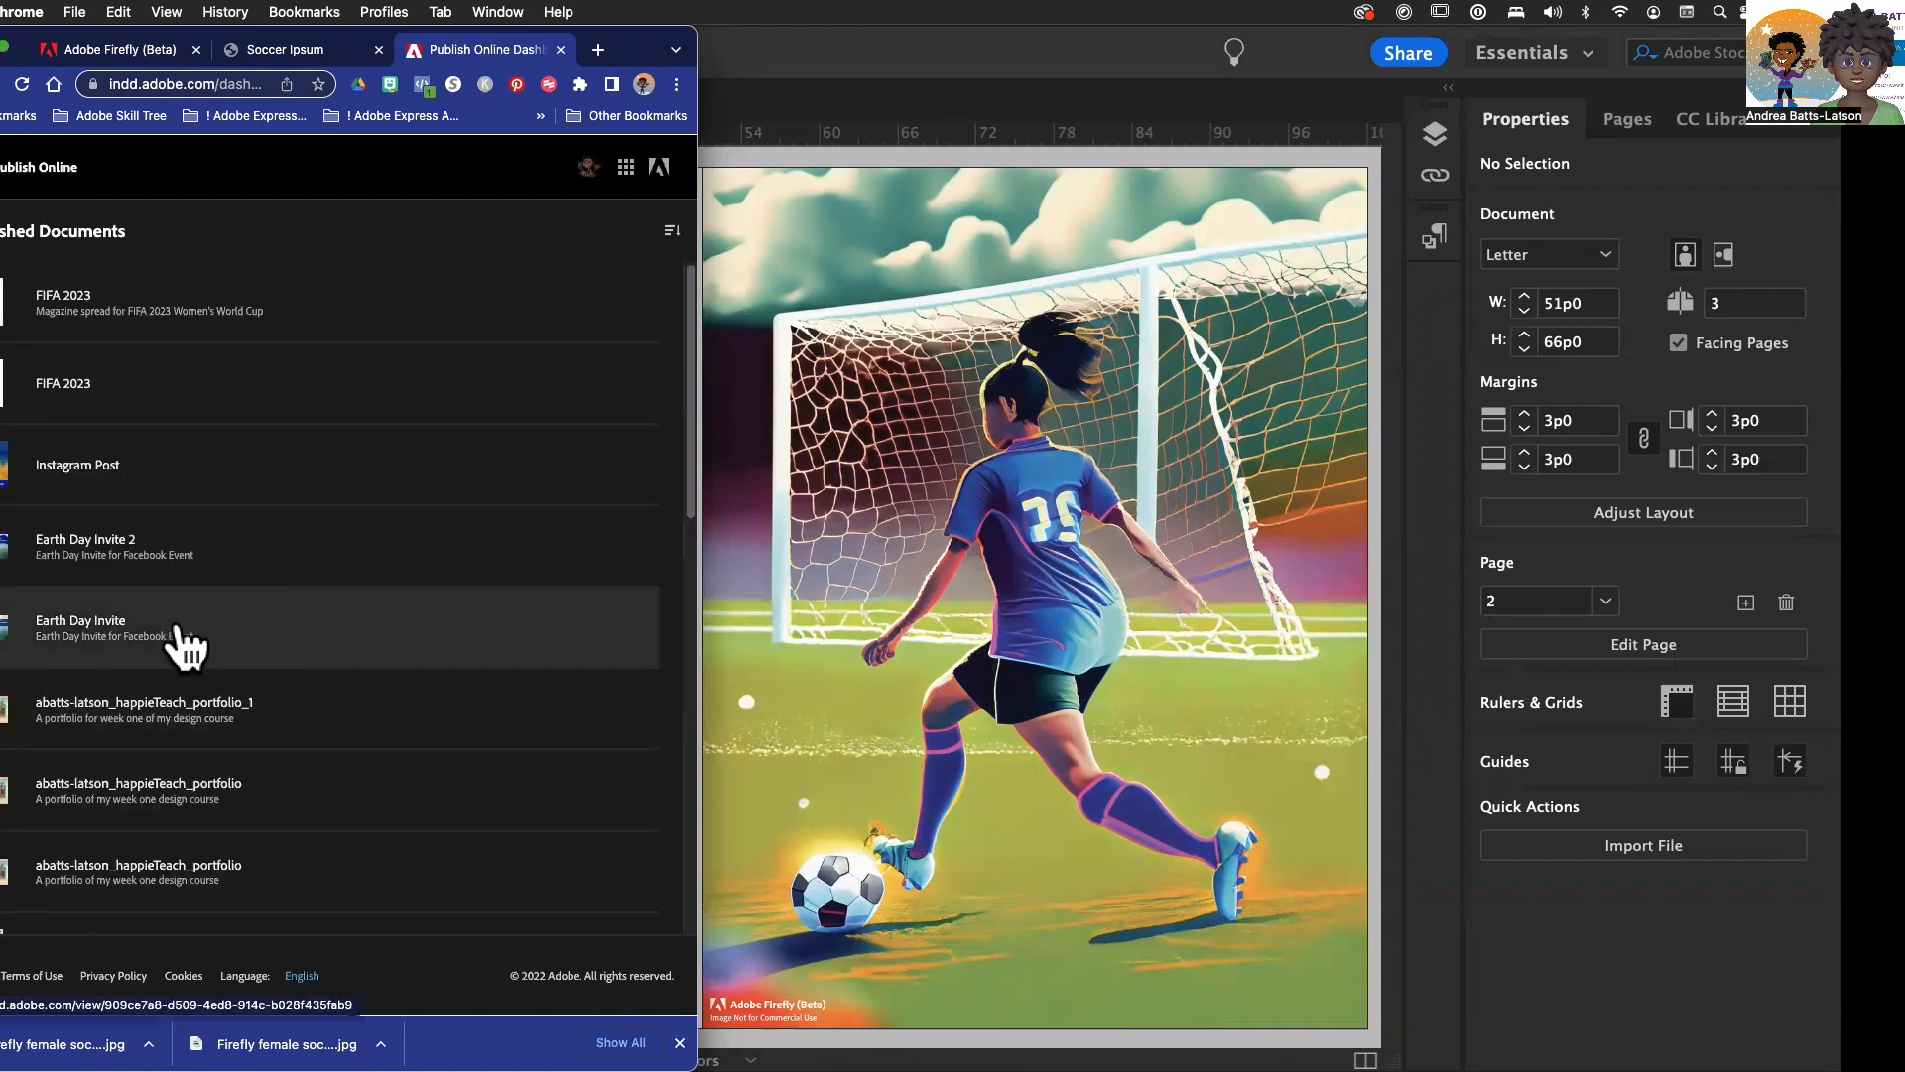
scroll(184, 646, "down", 5)
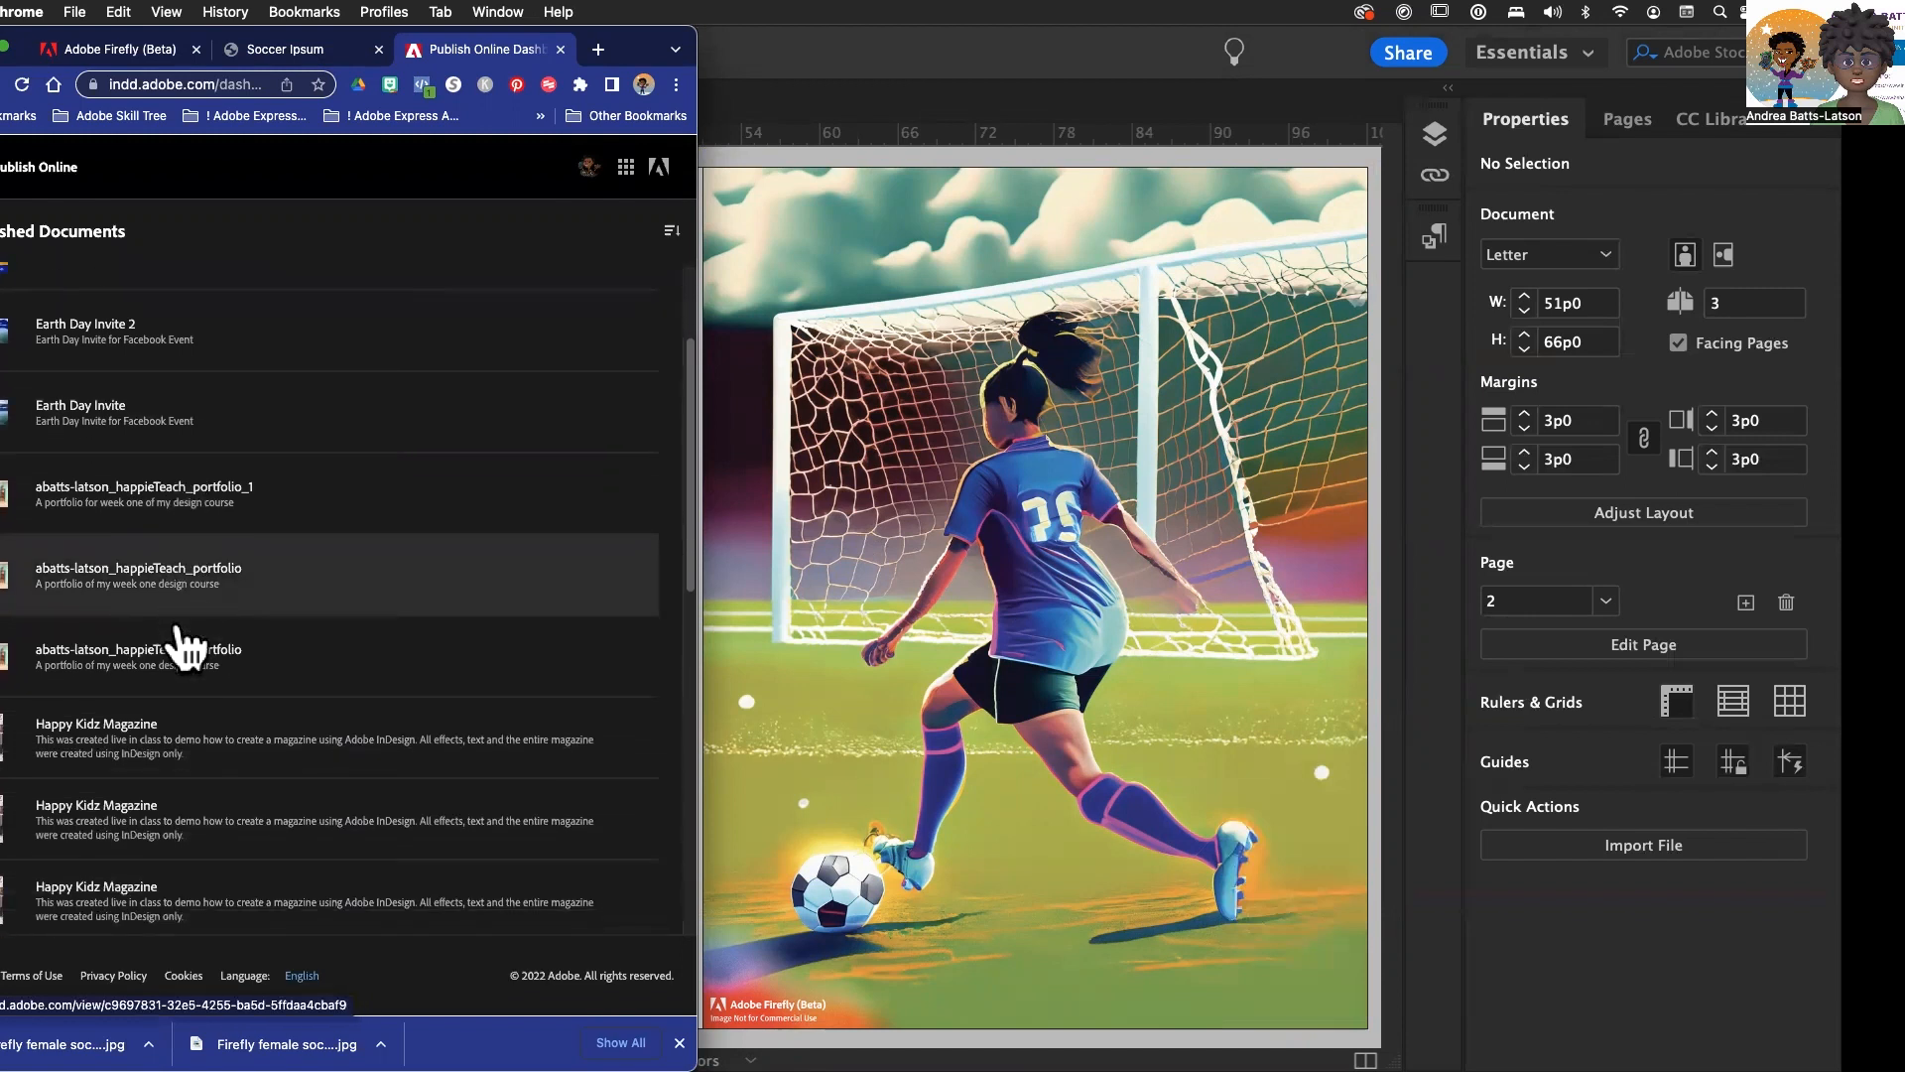
scroll(188, 650, "down", 3)
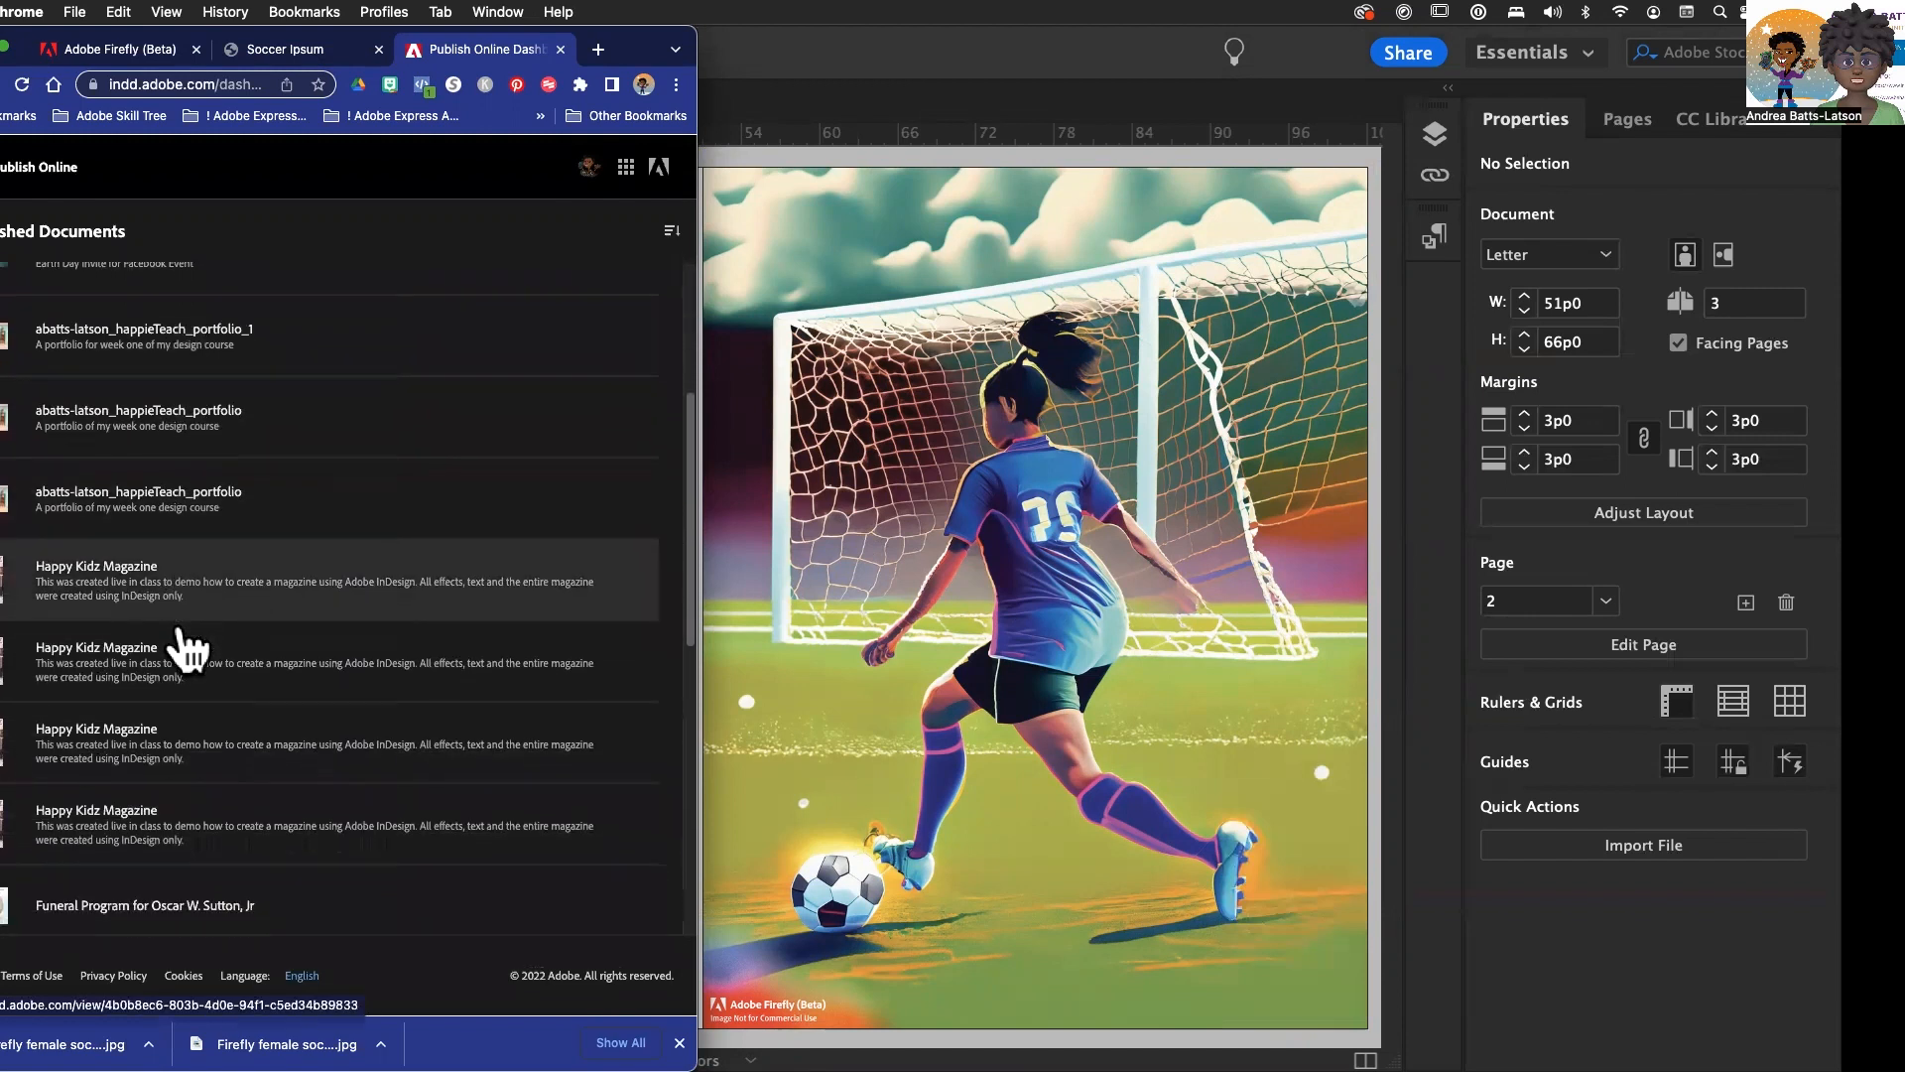
scroll(119, 555, "up", 8)
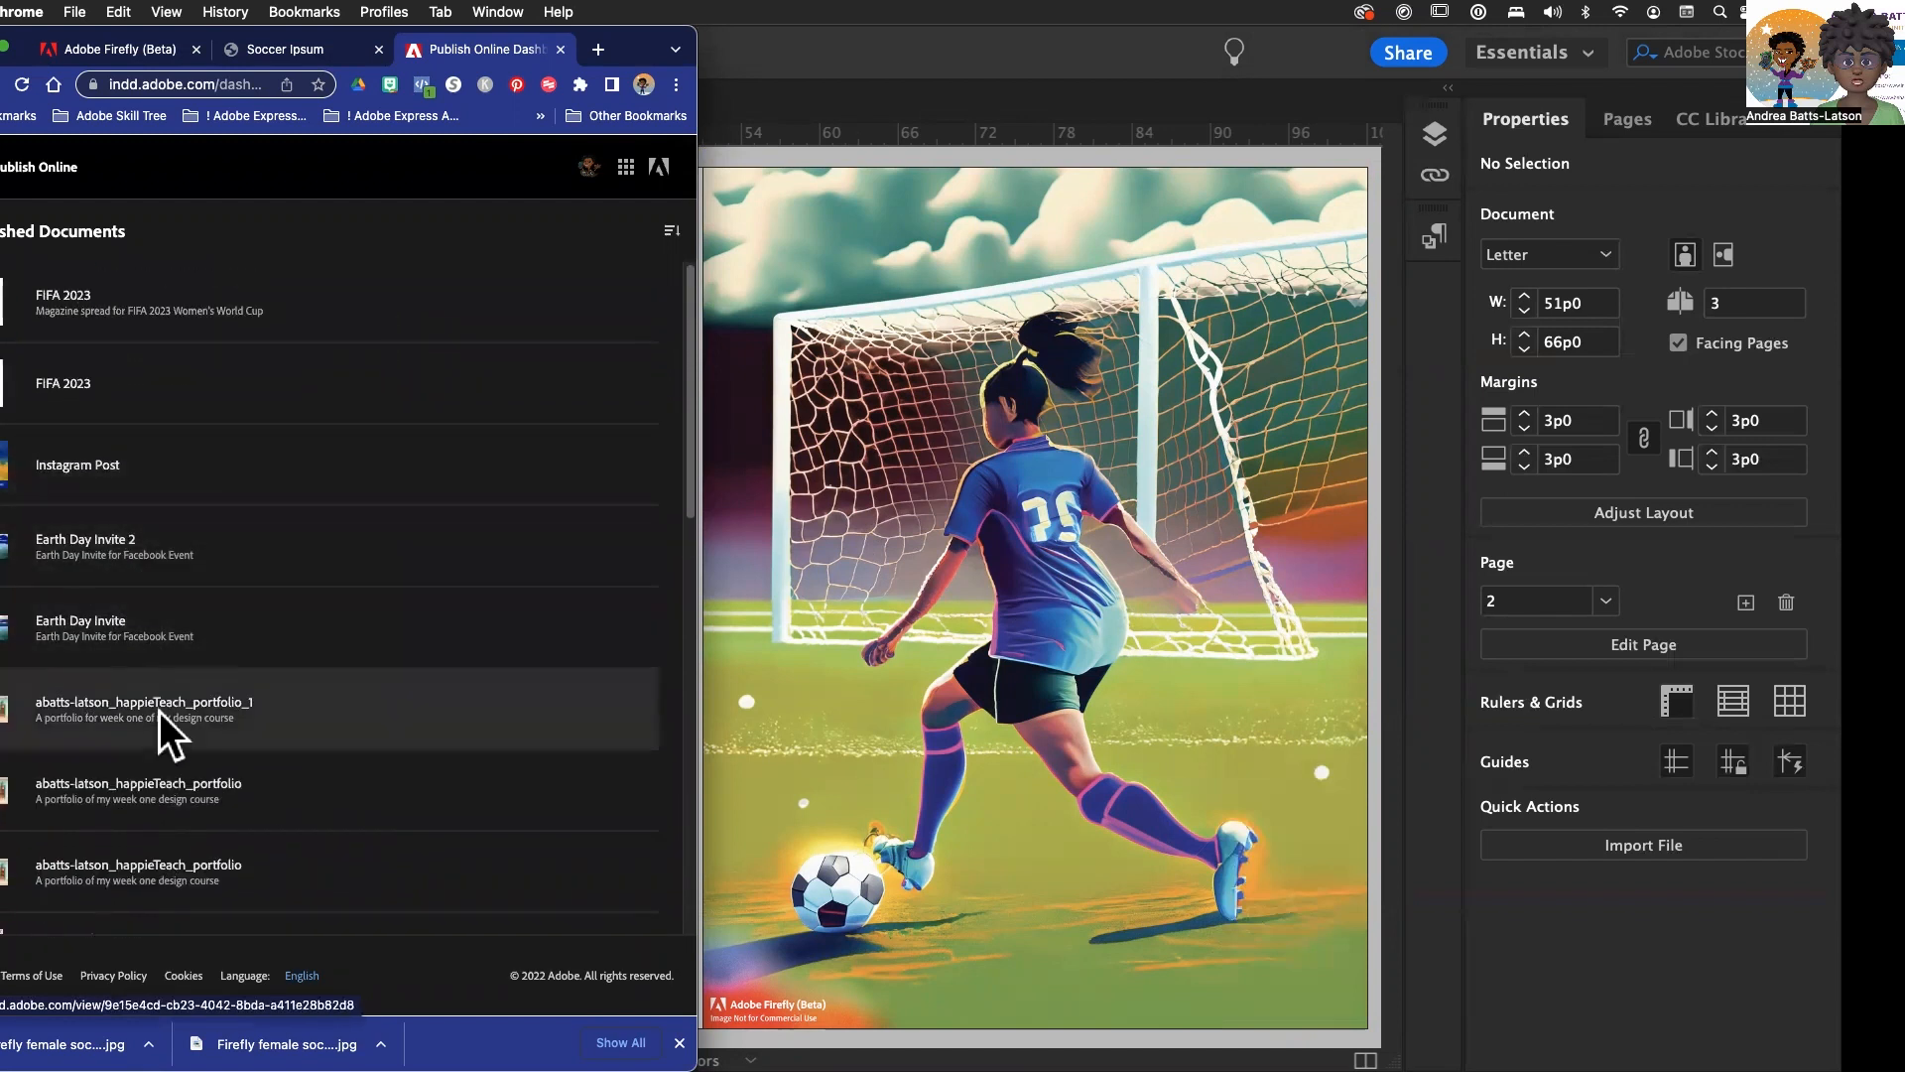
scroll(159, 712, "down", 1)
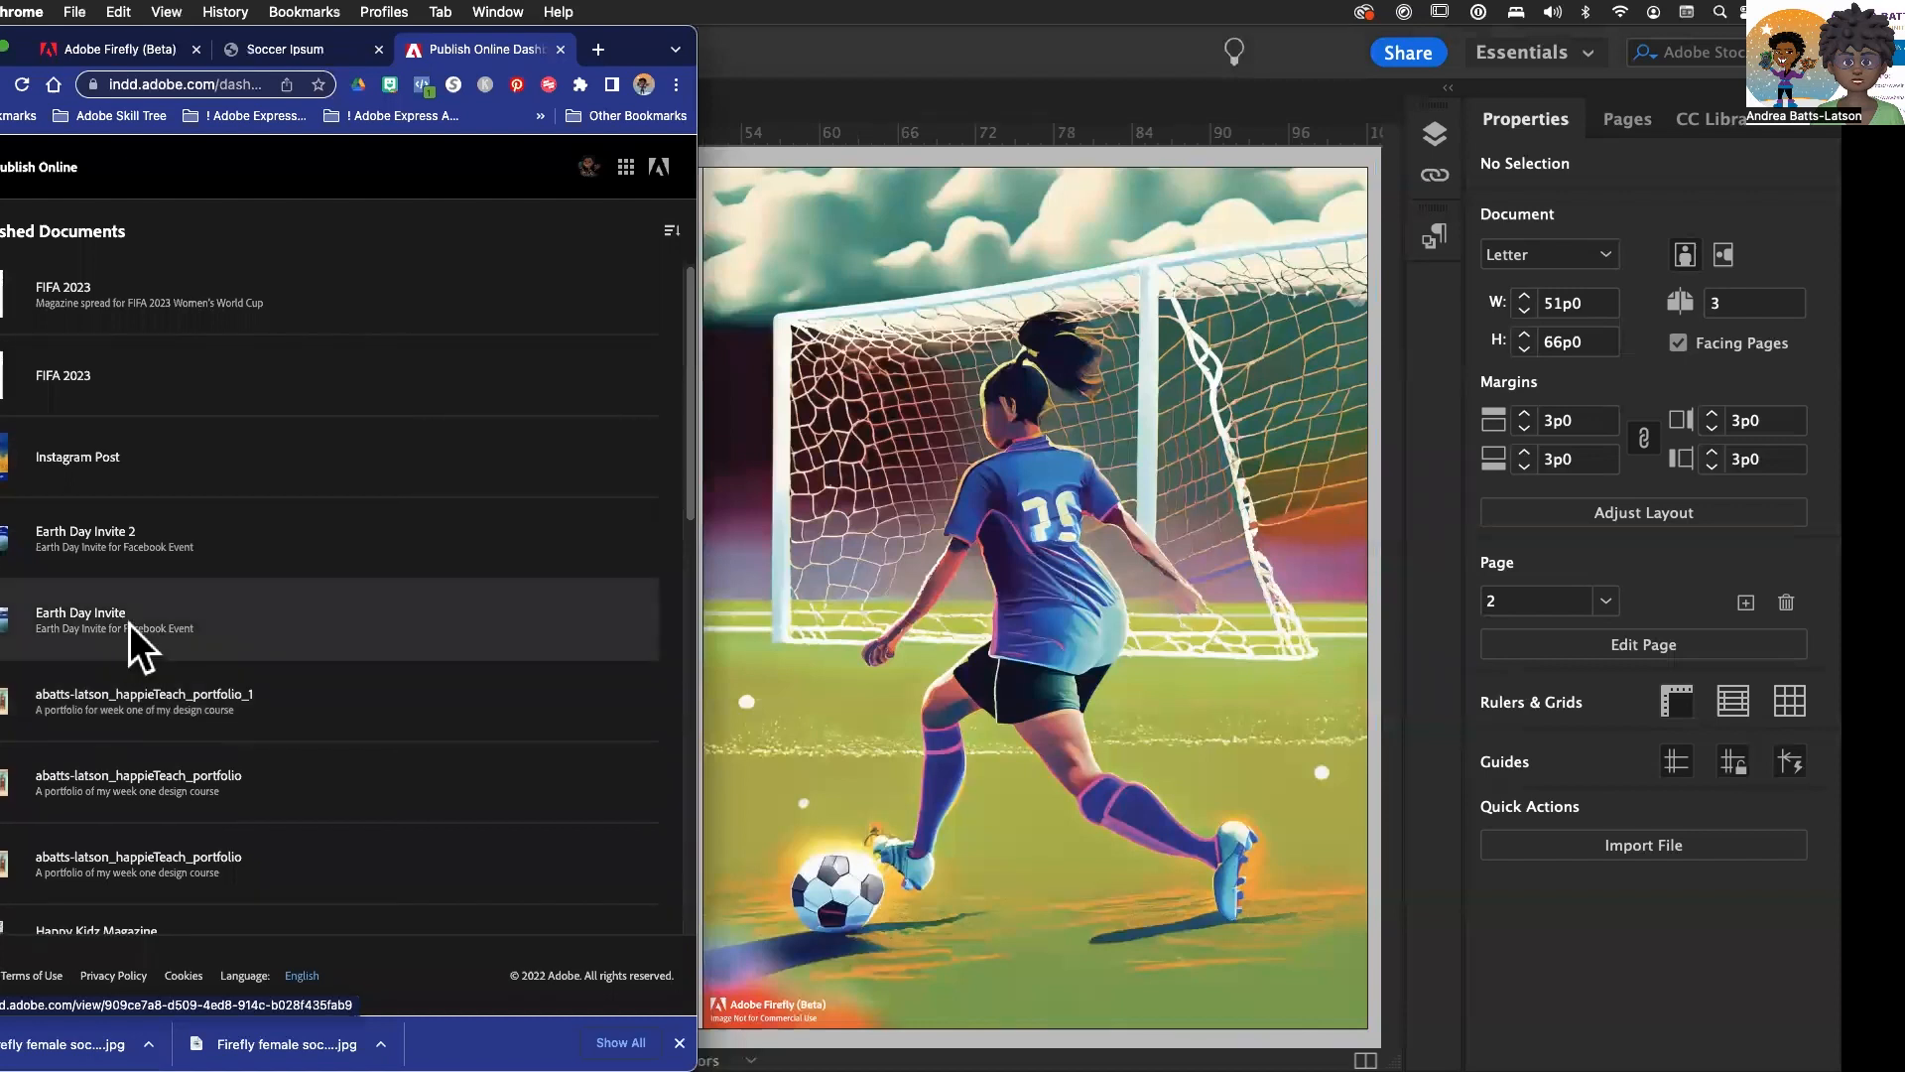
scroll(129, 625, "down", 3)
scroll(129, 650, "up", 3)
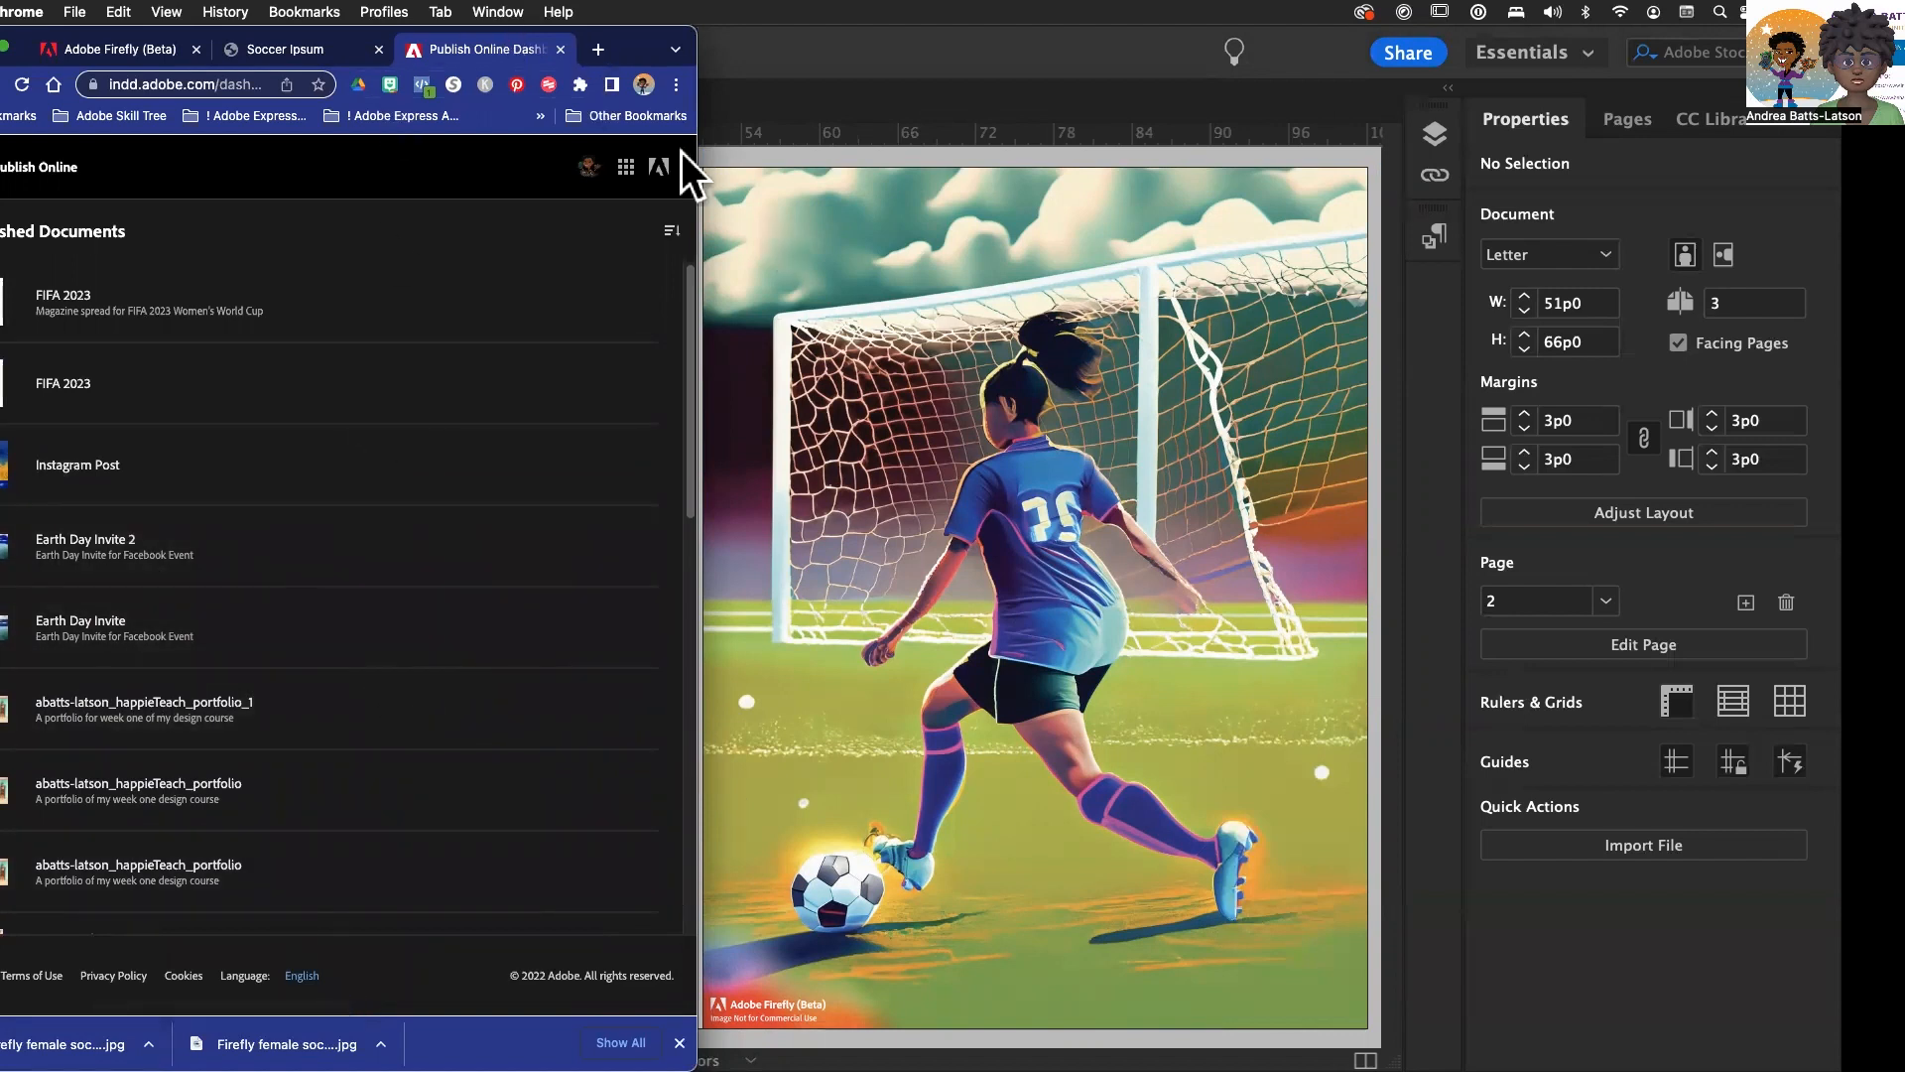
left_click(785, 121)
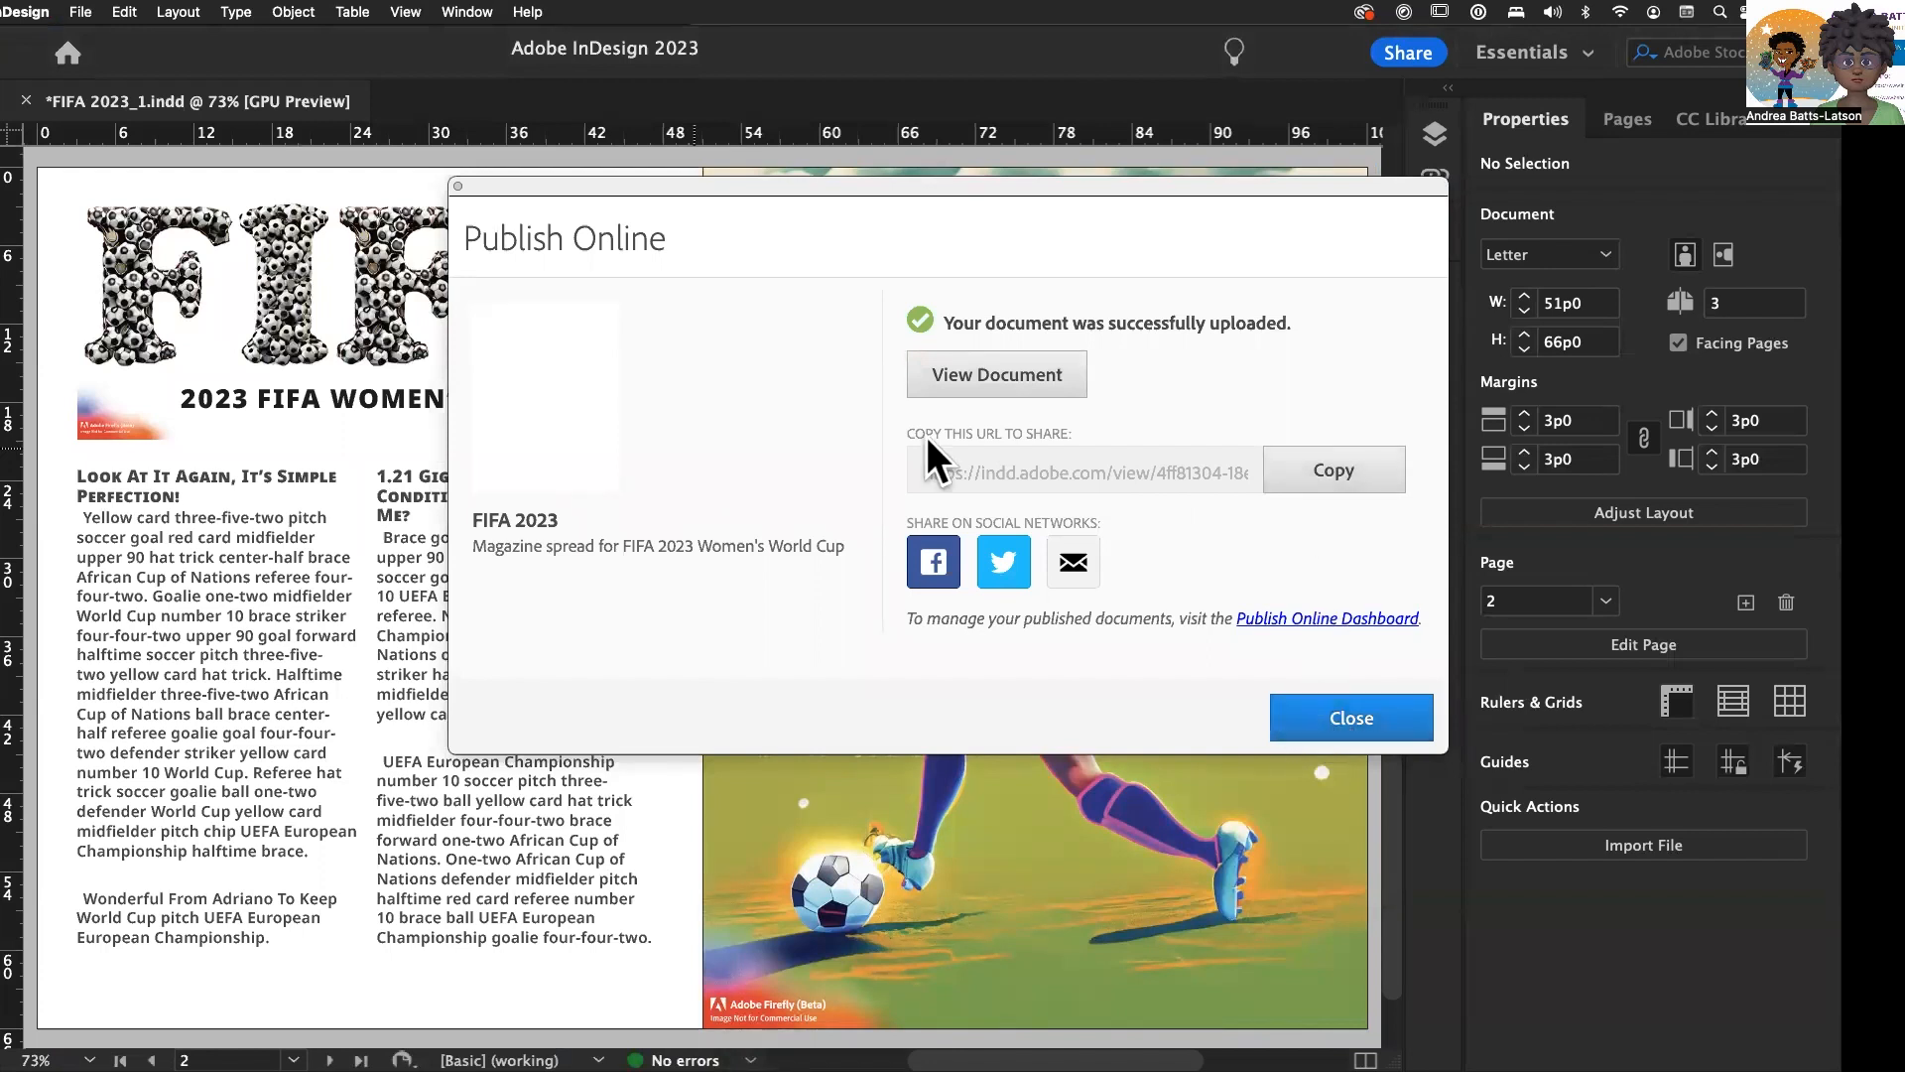
- View the published FIFA 2023 spread in a widened browser window, then return to InDesign and close the Publish Online dialog
left_click(1009, 378)
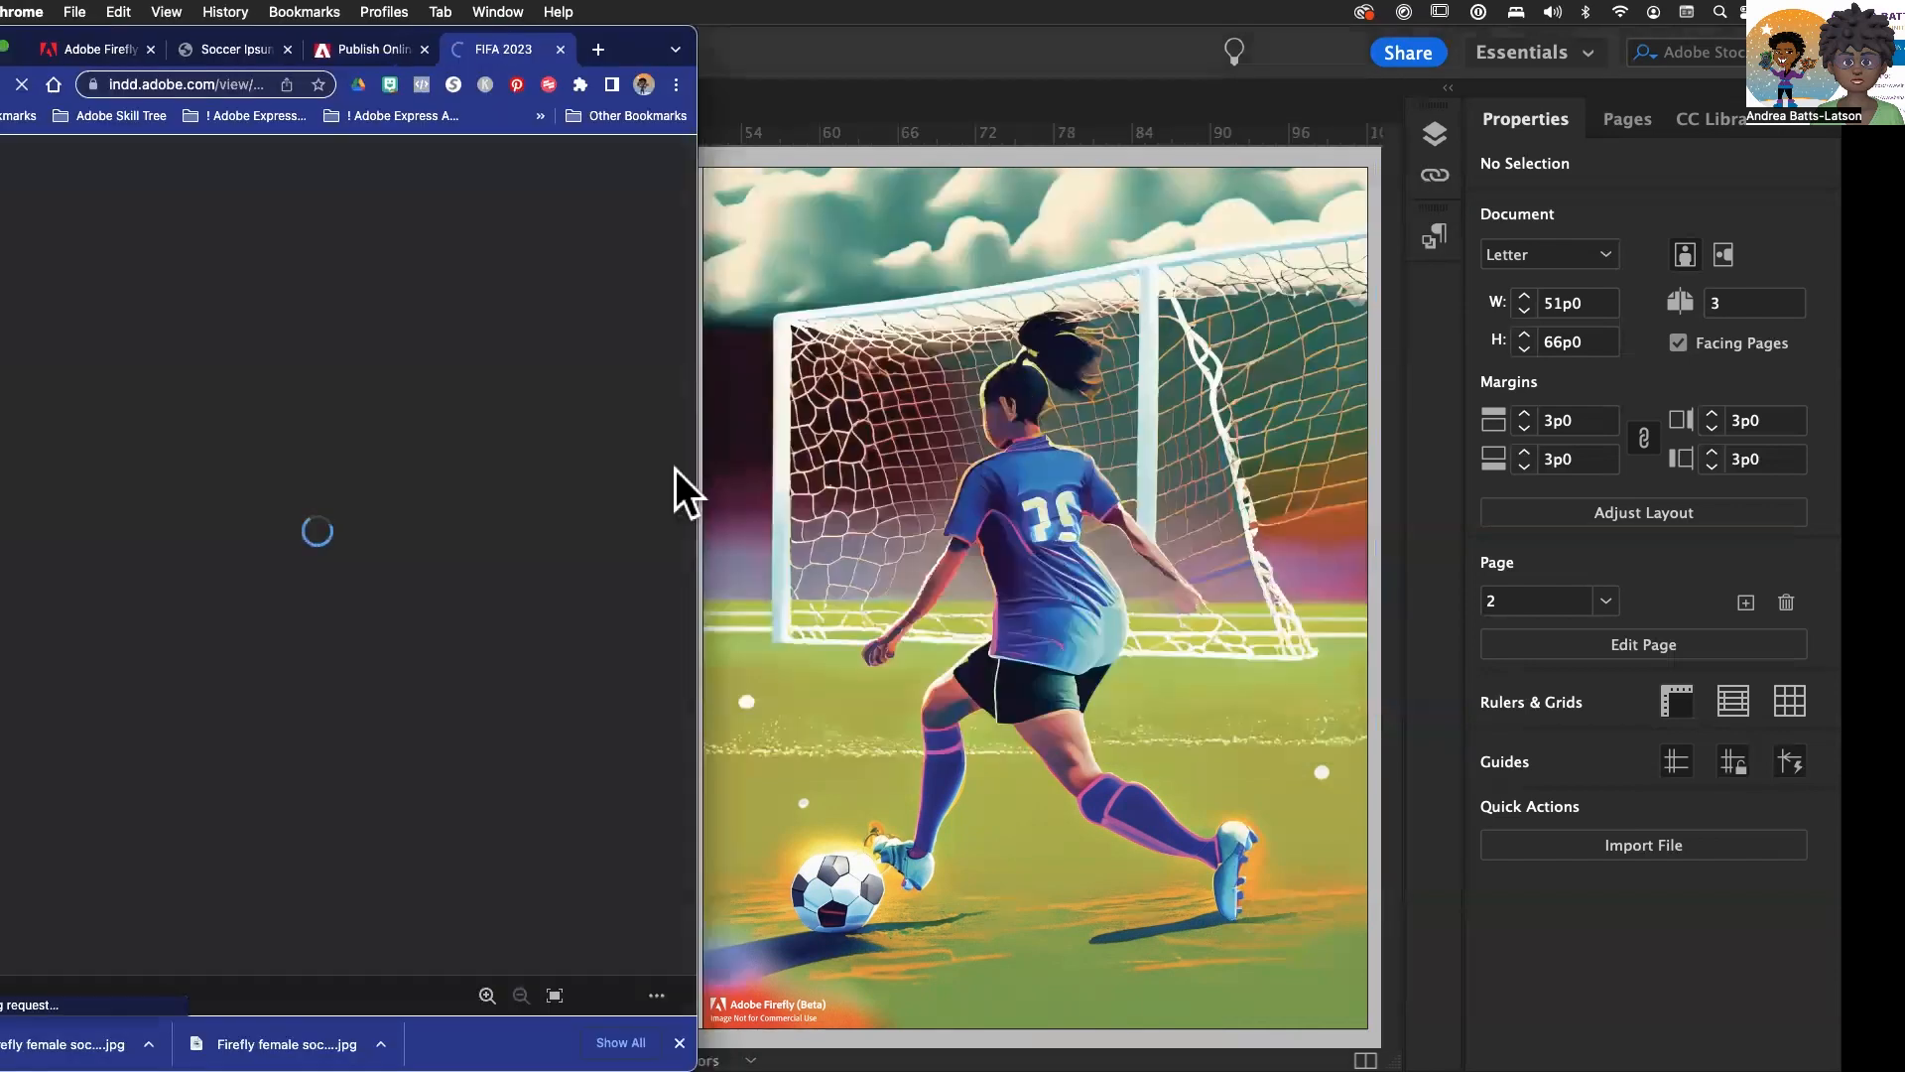
left_click_drag(708, 530, 1367, 549)
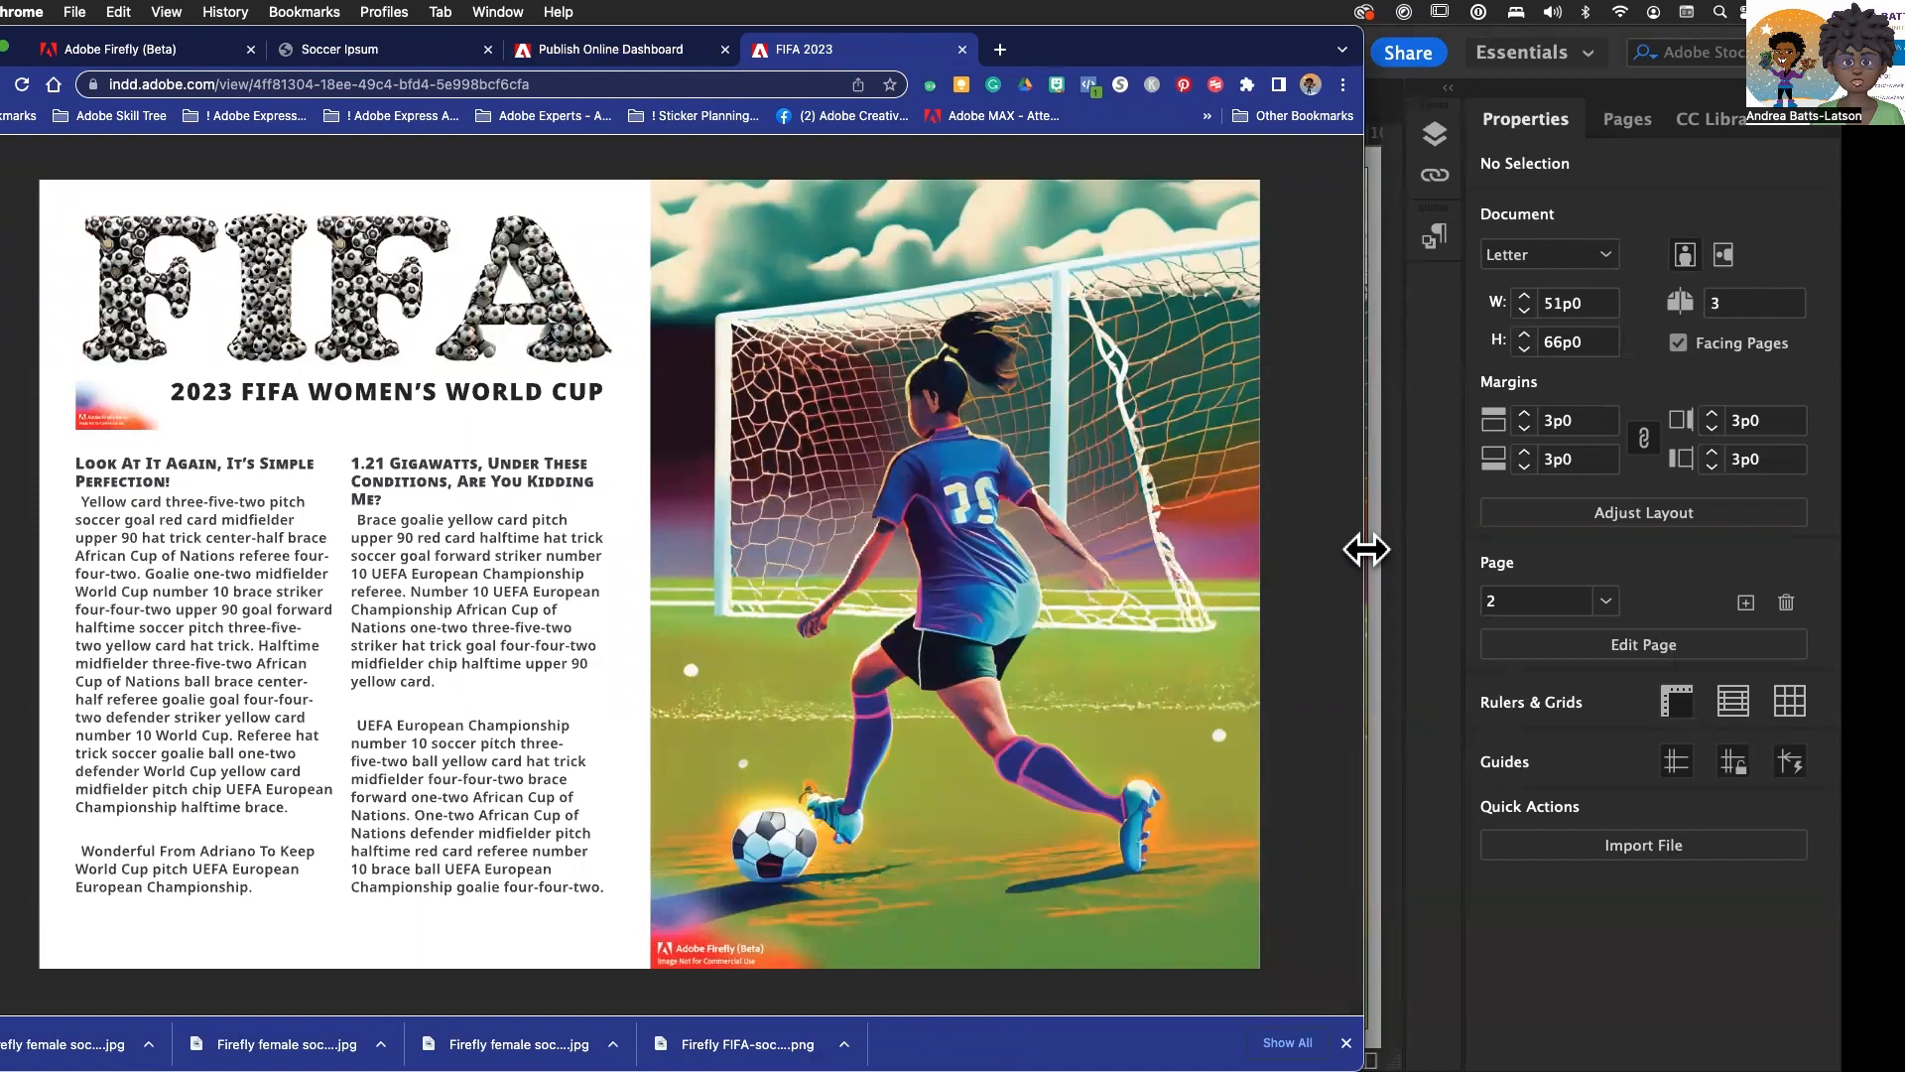
left_click_drag(1366, 549, 695, 645)
left_click(641, 417)
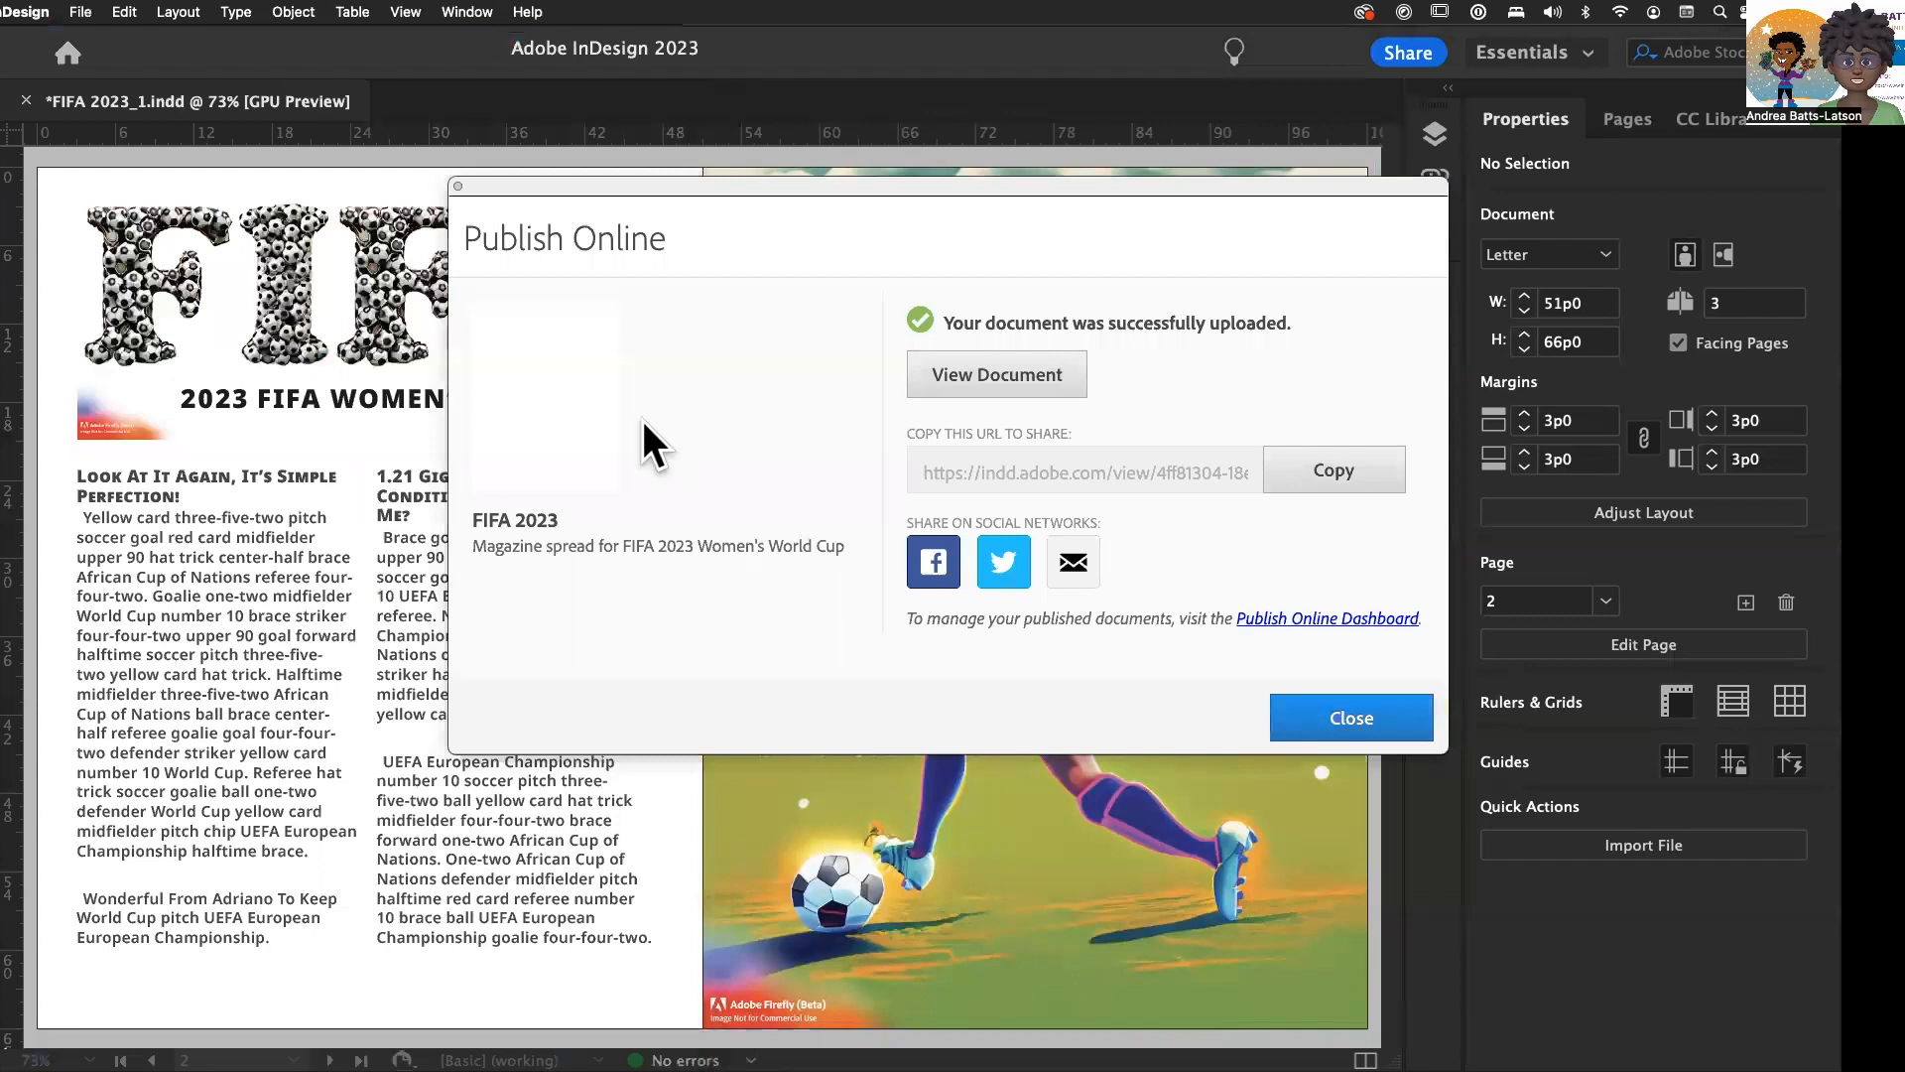
left_click(1367, 719)
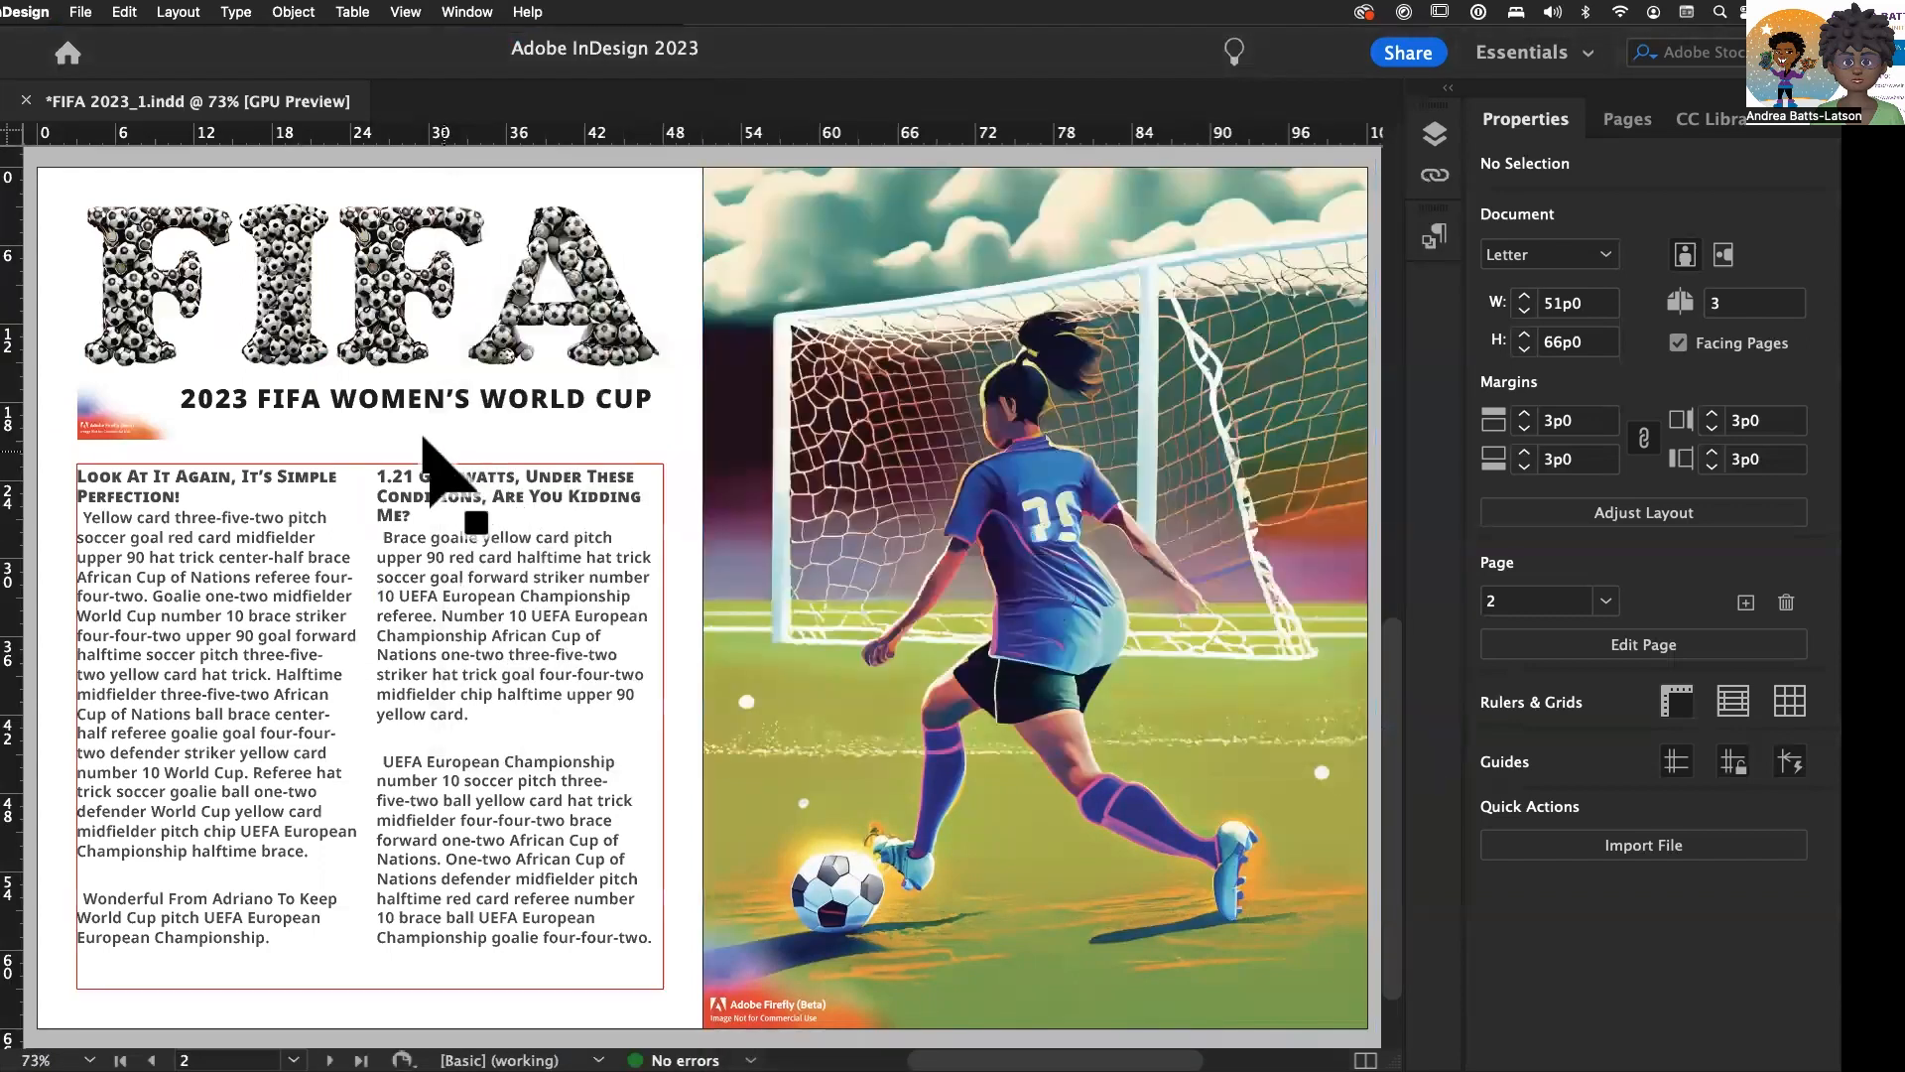